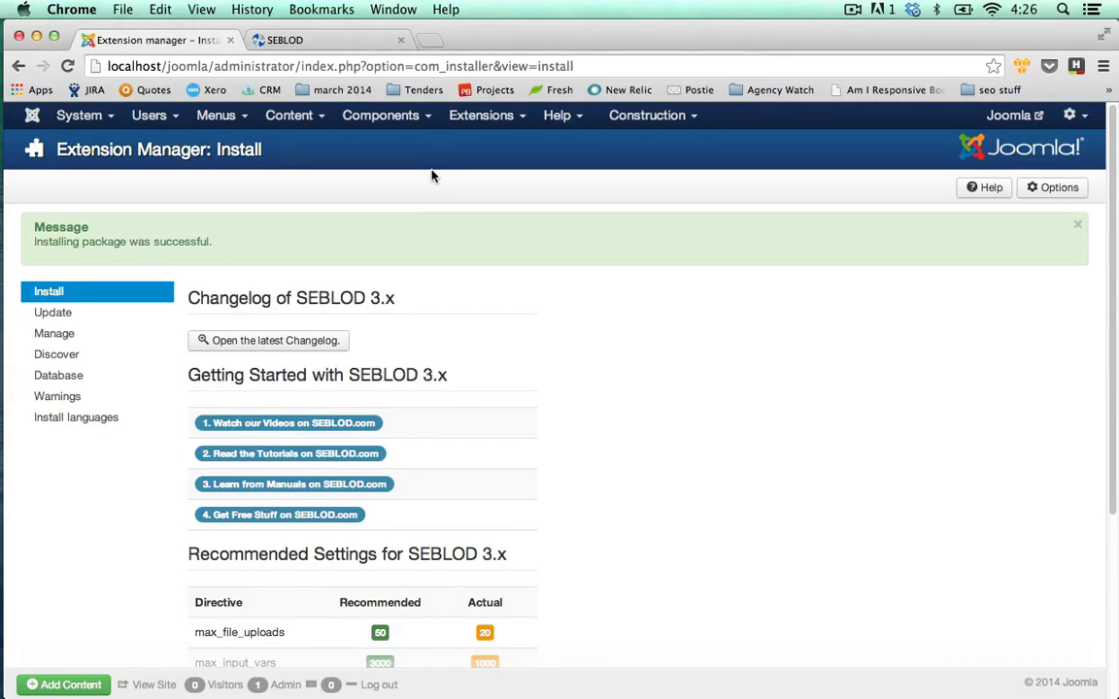
Create an article category titled 'Staff Directory' in the Category Manager and save it.
click(310, 120)
mouse_move(314, 147)
click(377, 166)
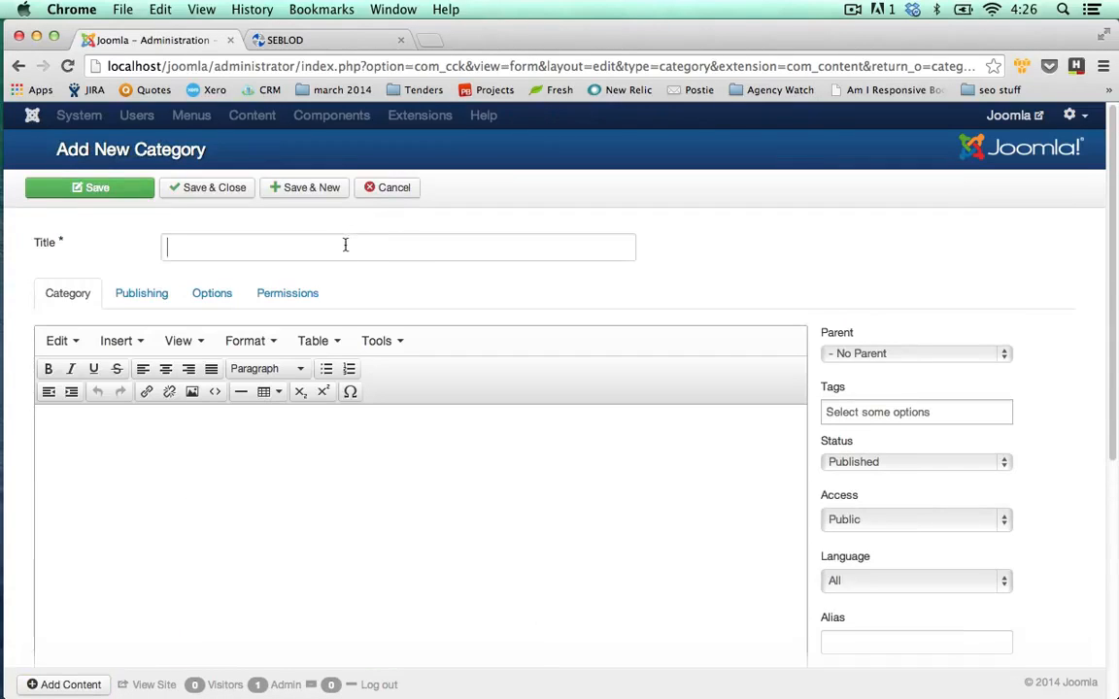
click(412, 255)
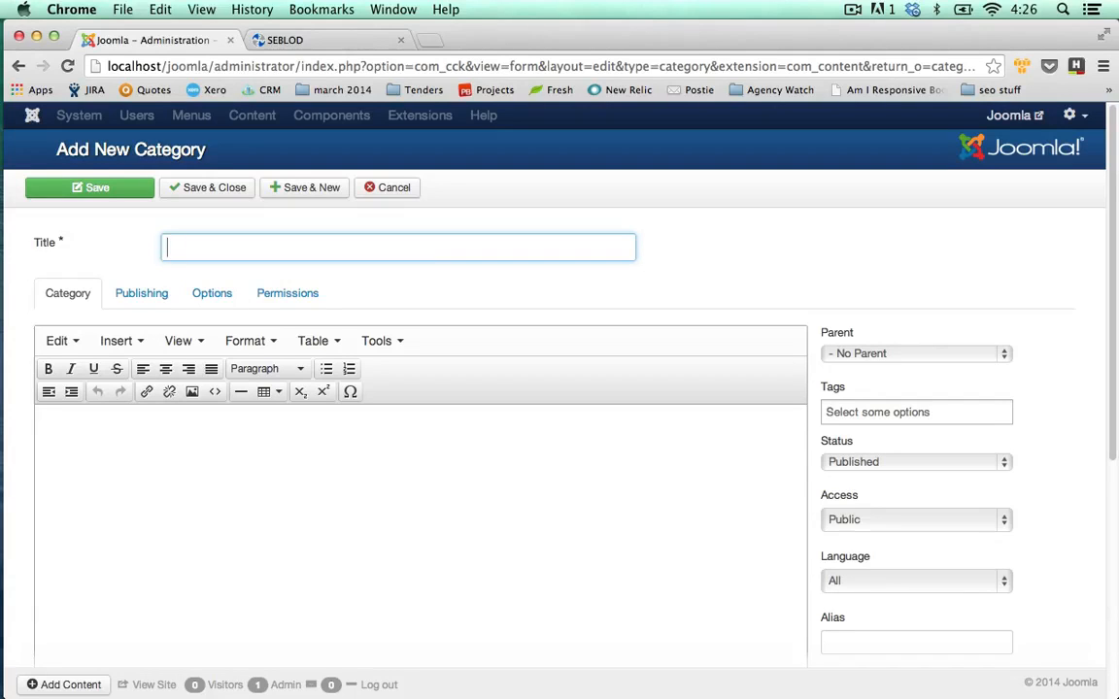
text(Staff Directo)
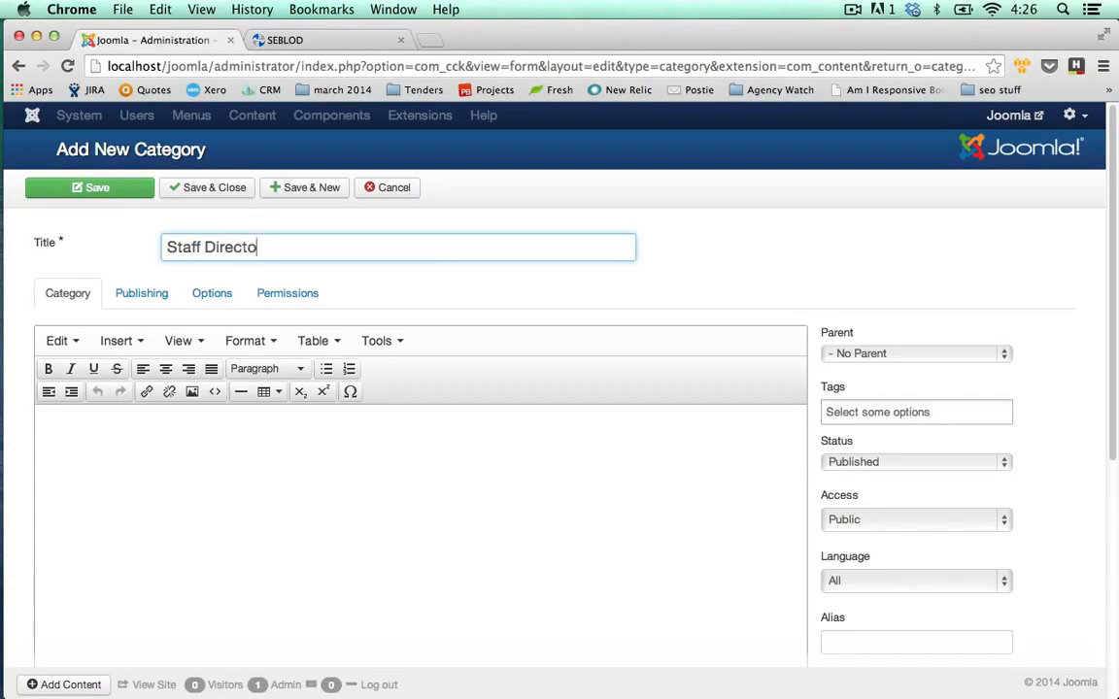
text(ry)
click(197, 189)
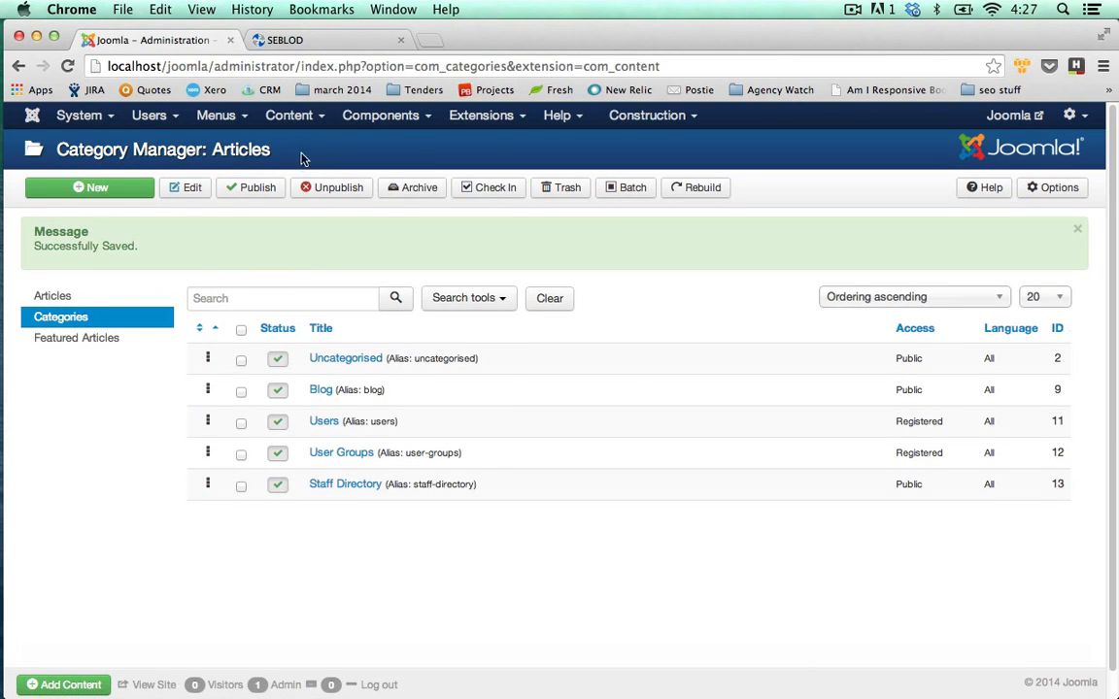
Start a new SEBLOD app folder titled 'Staff Directory' from the App Folder Manager.
click(372, 118)
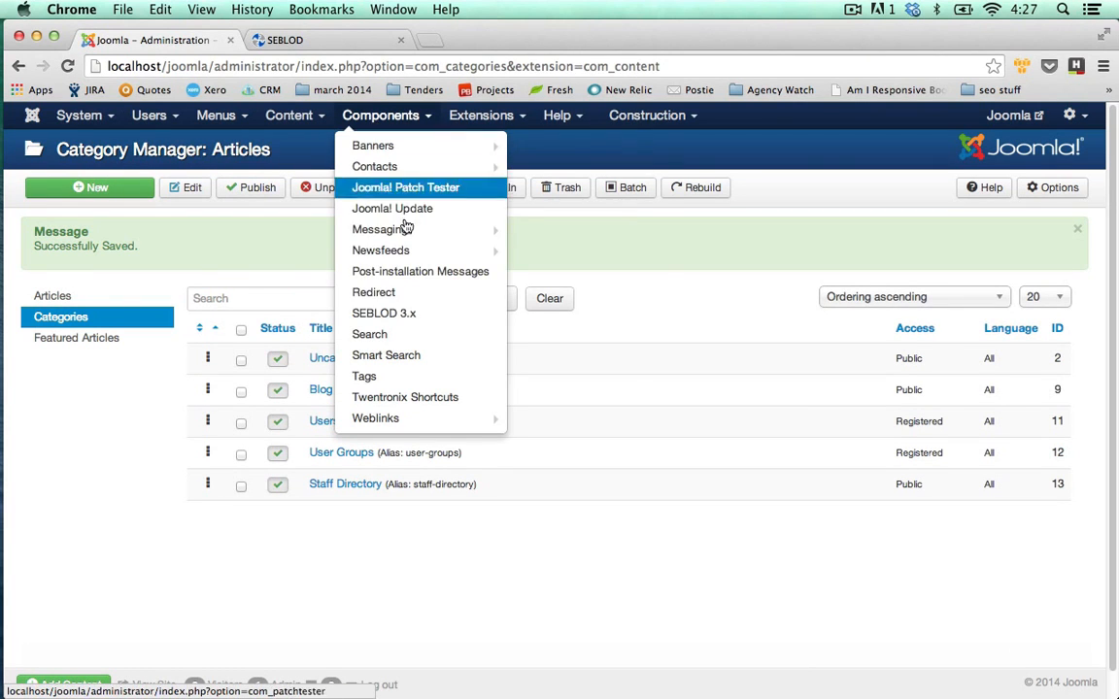
click(423, 313)
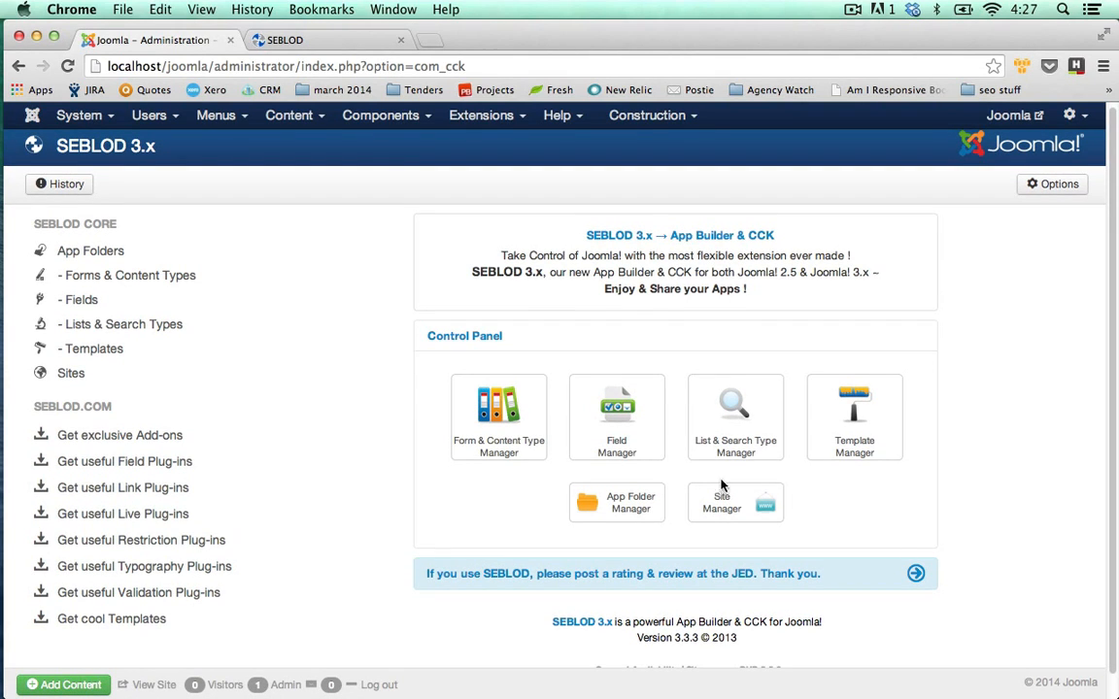
click(638, 518)
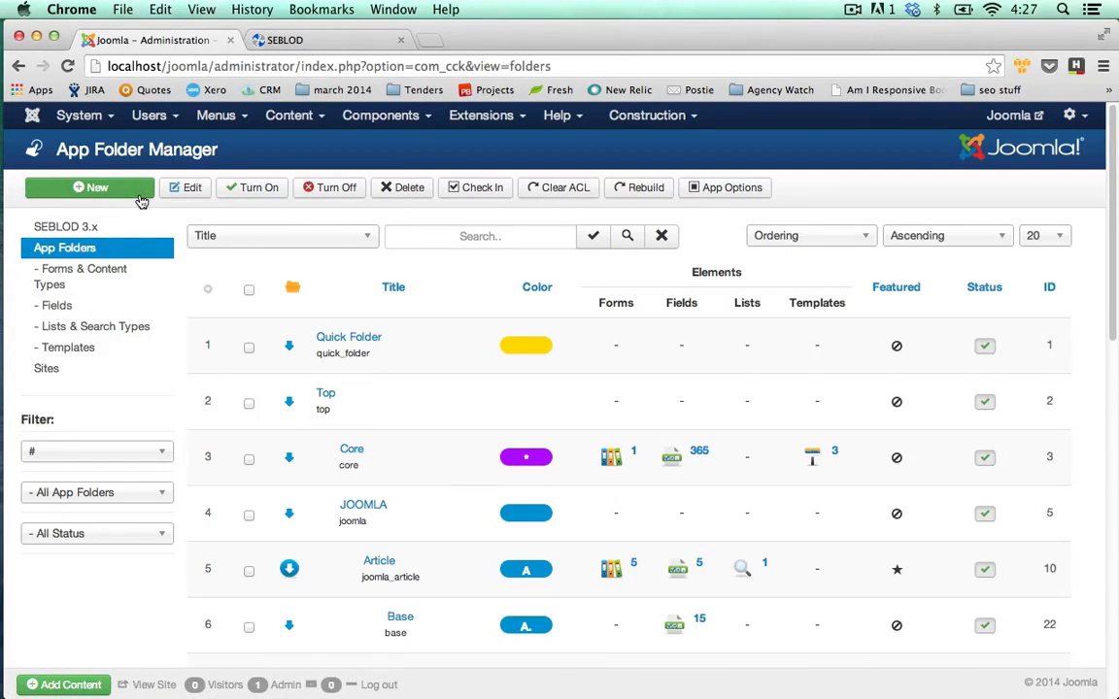
click(143, 199)
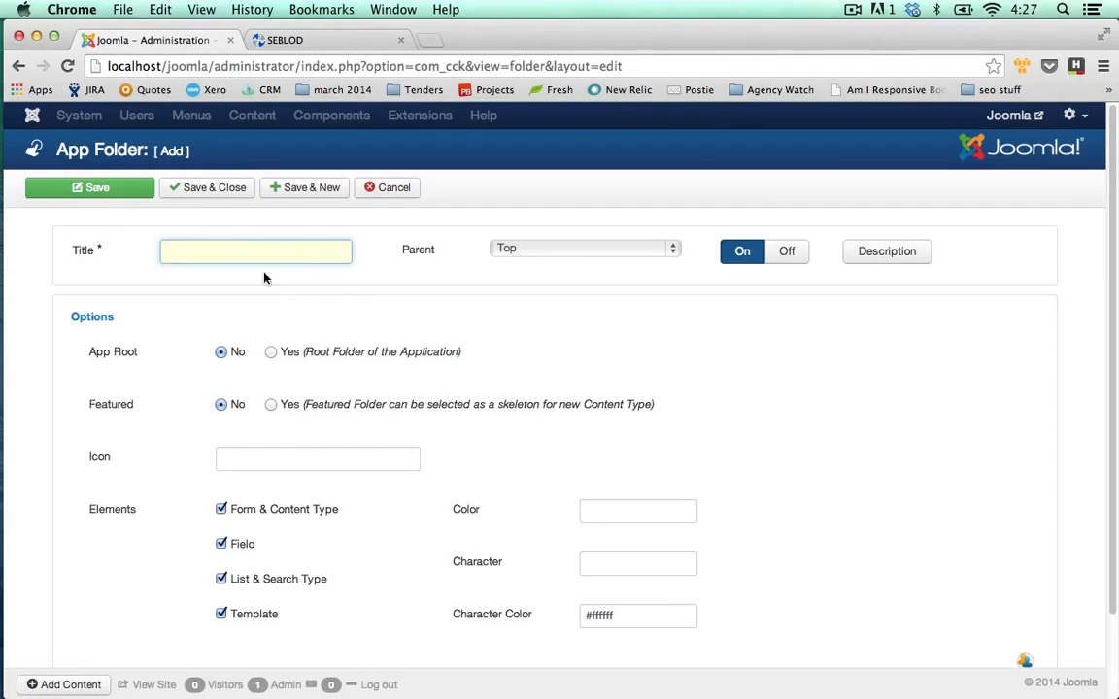
text(Staff Directory)
Set the app folder colour to bright green #00ff00.
scroll(466, 472, down, 1)
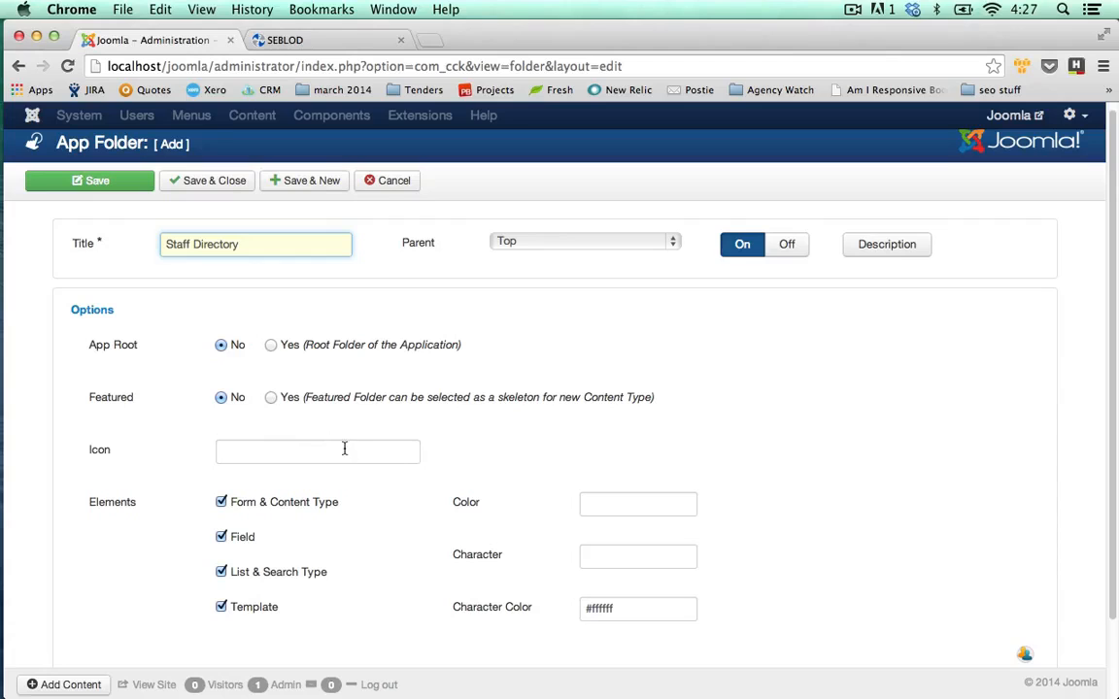
click(410, 453)
click(605, 507)
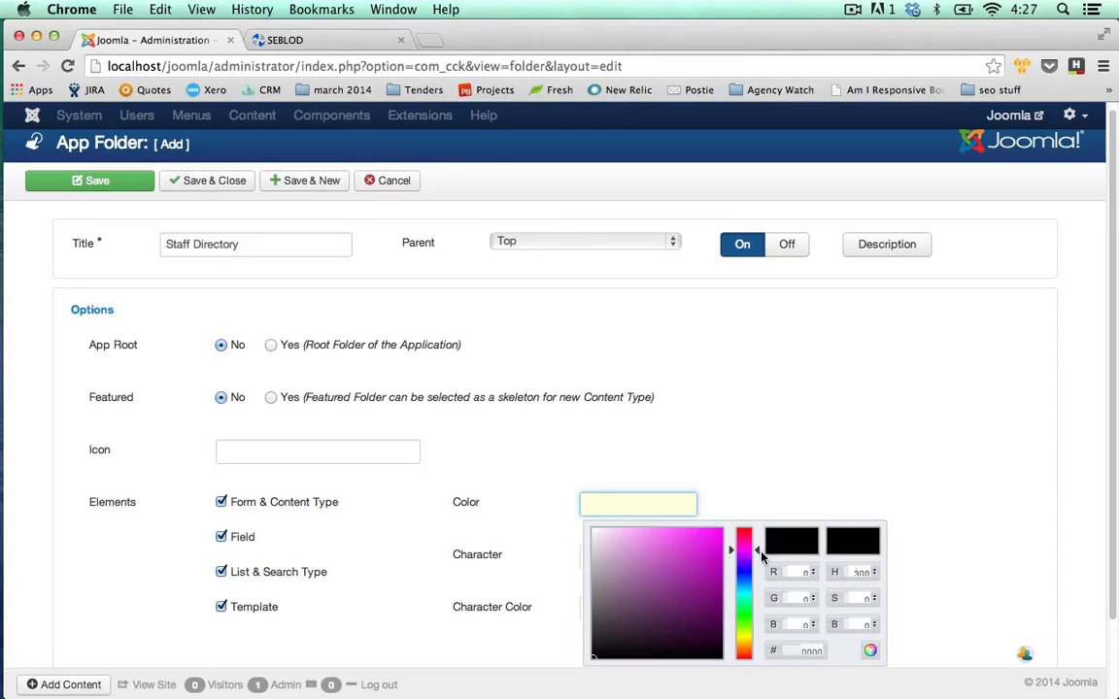
click(754, 593)
click(742, 616)
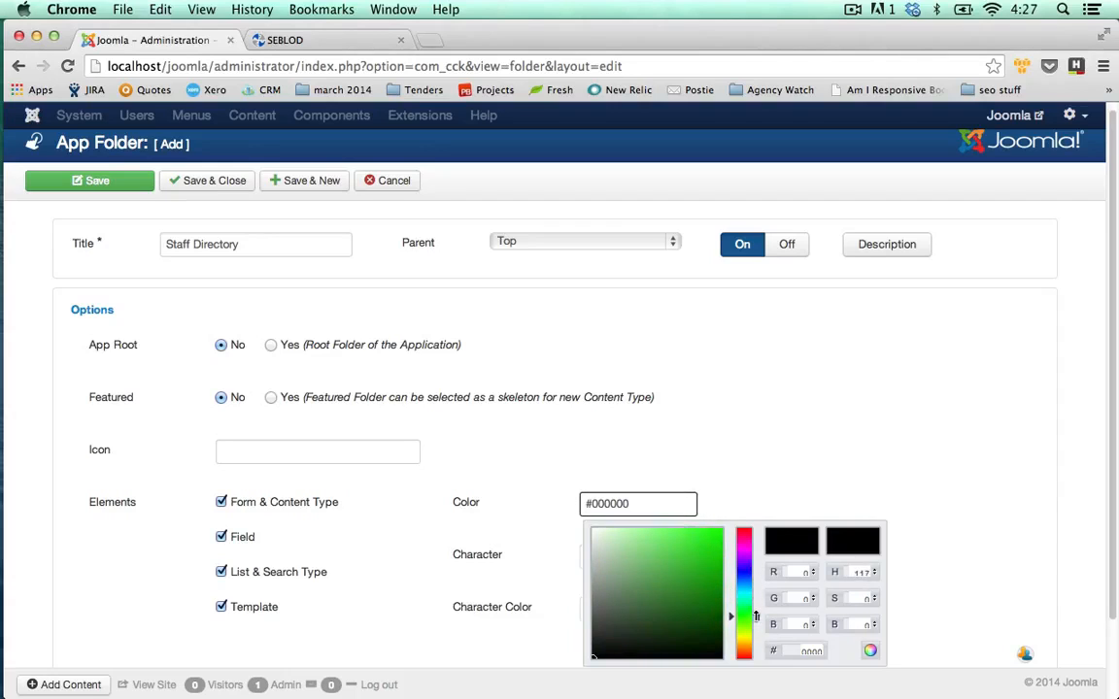
click(716, 565)
click(720, 532)
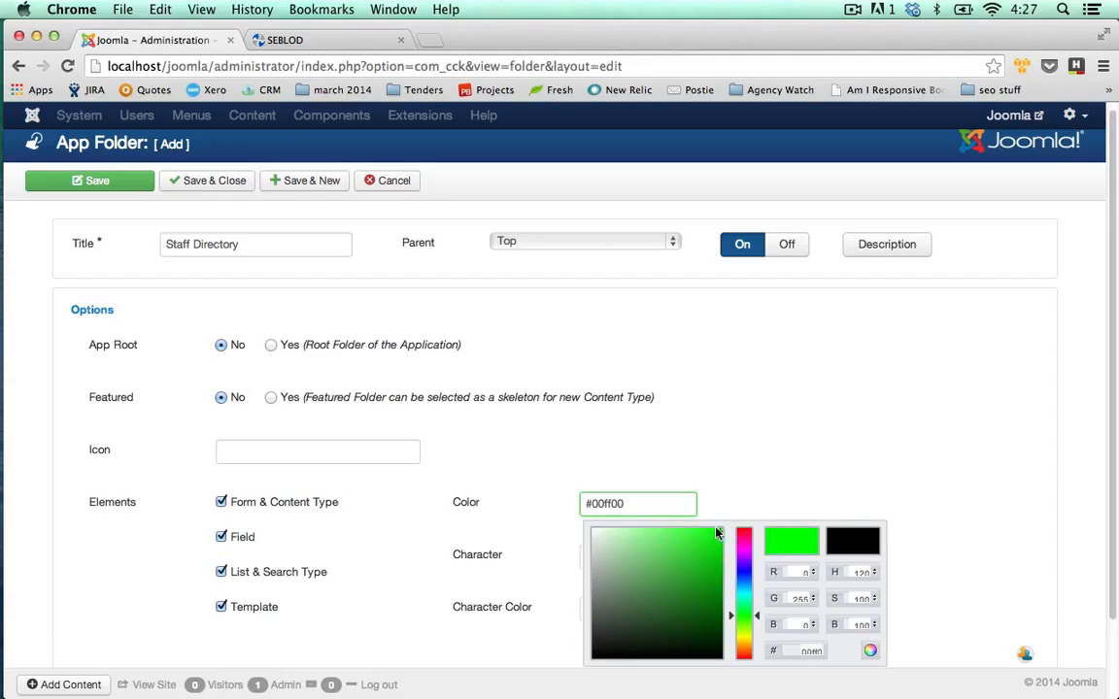
Give the folder character 'SD' with character colour #000000, then save and close.
key(Tab)
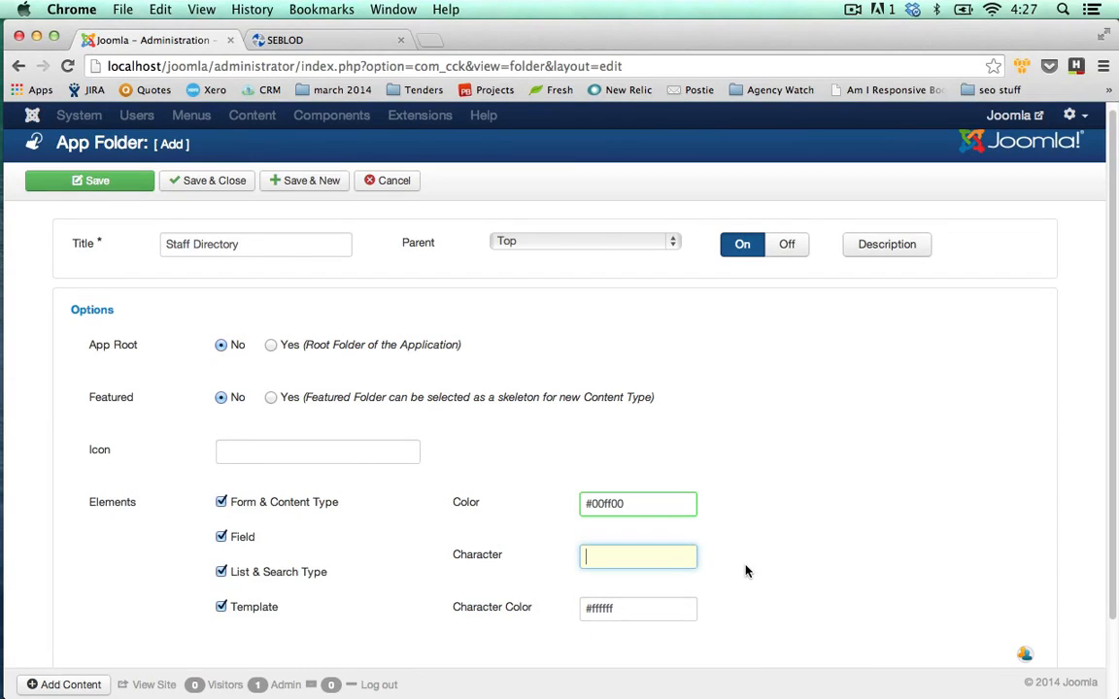
text(SD)
drag(629, 604, 594, 612)
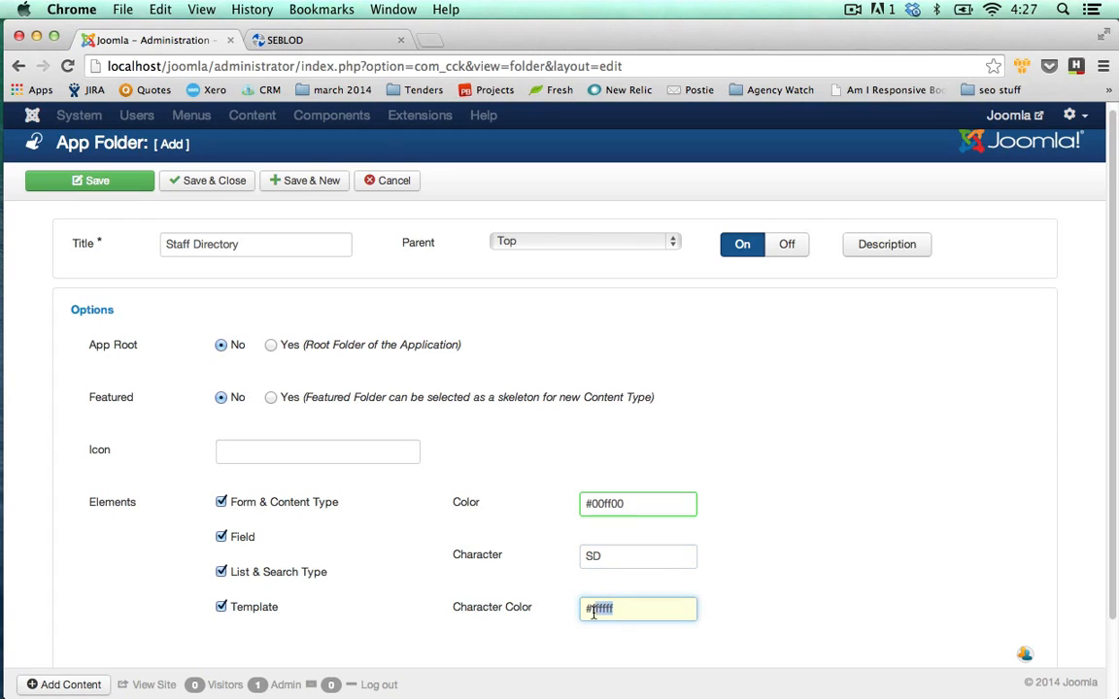
text(000000)
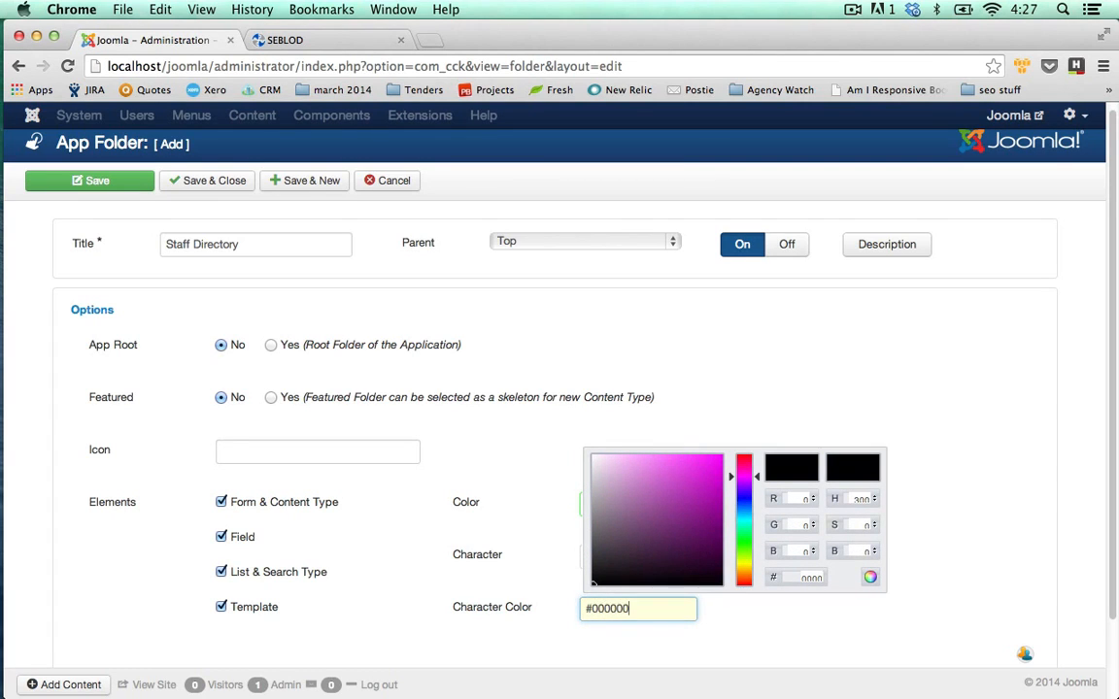
click(872, 615)
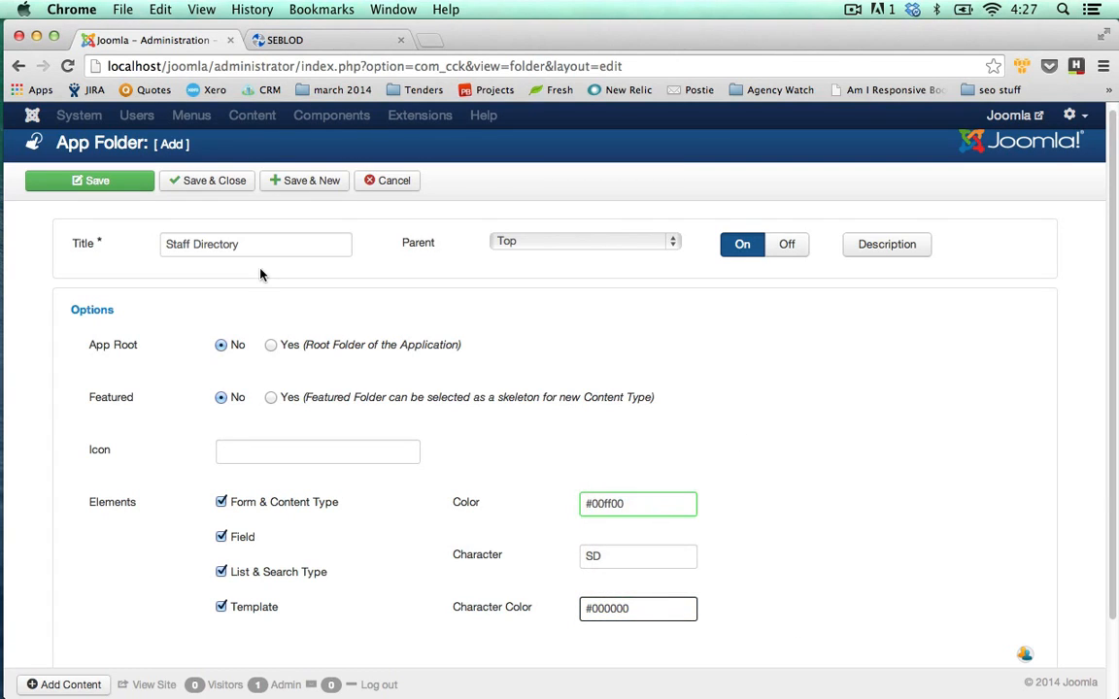
click(201, 182)
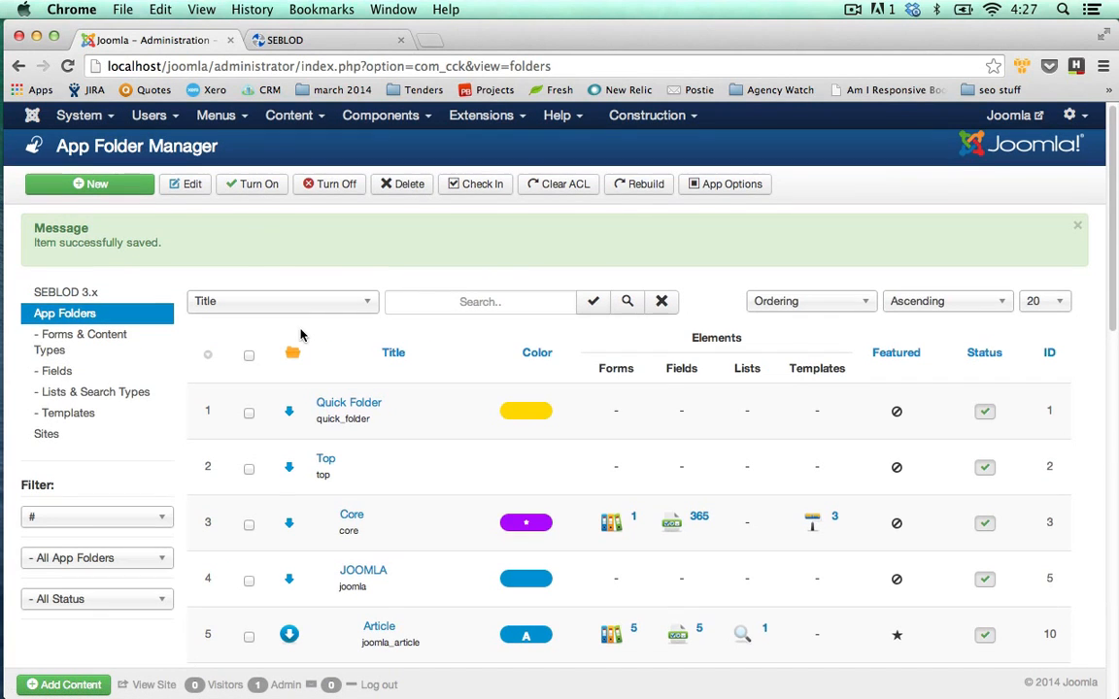
From Forms & Content Types, begin a new content type using the User tile.
click(112, 336)
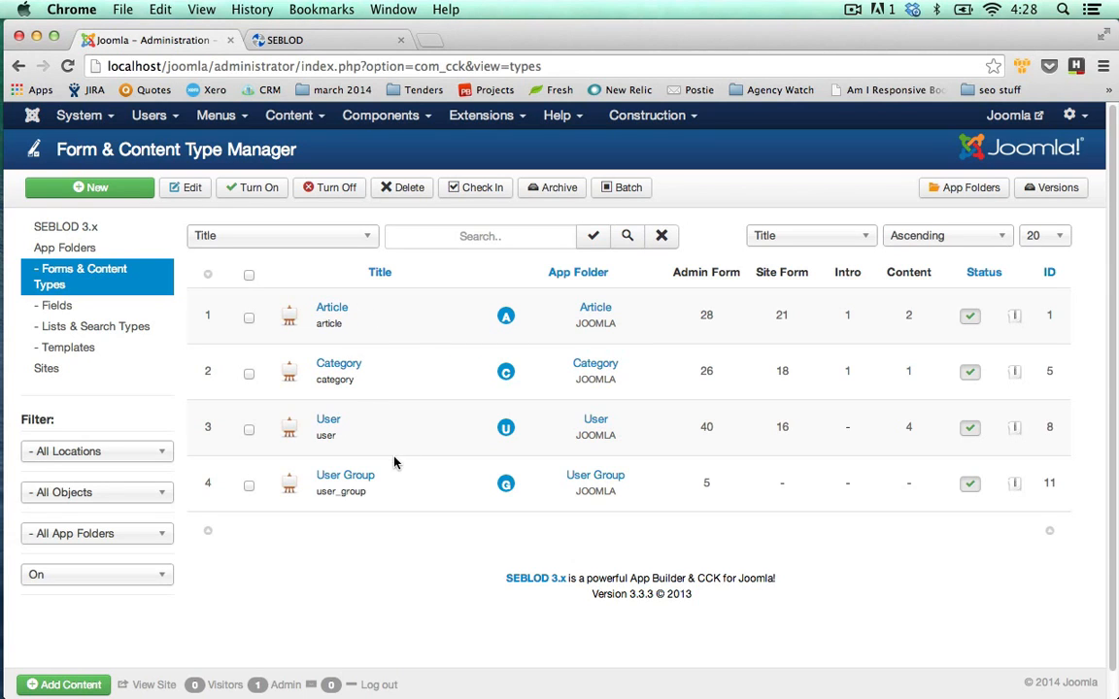
click(125, 189)
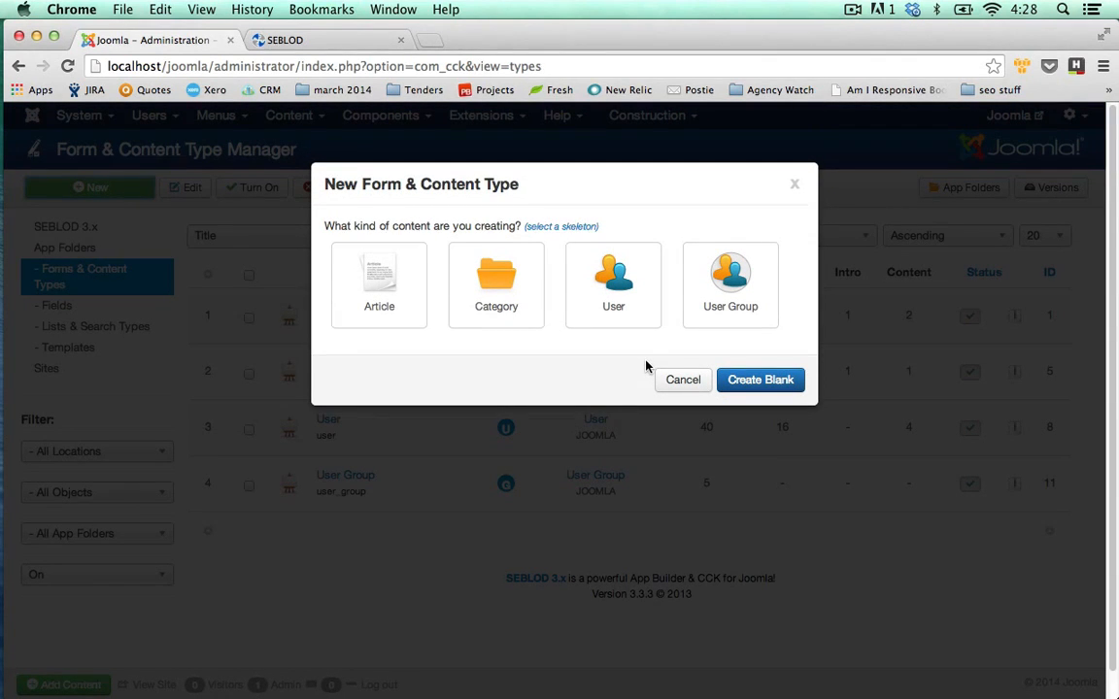
click(632, 306)
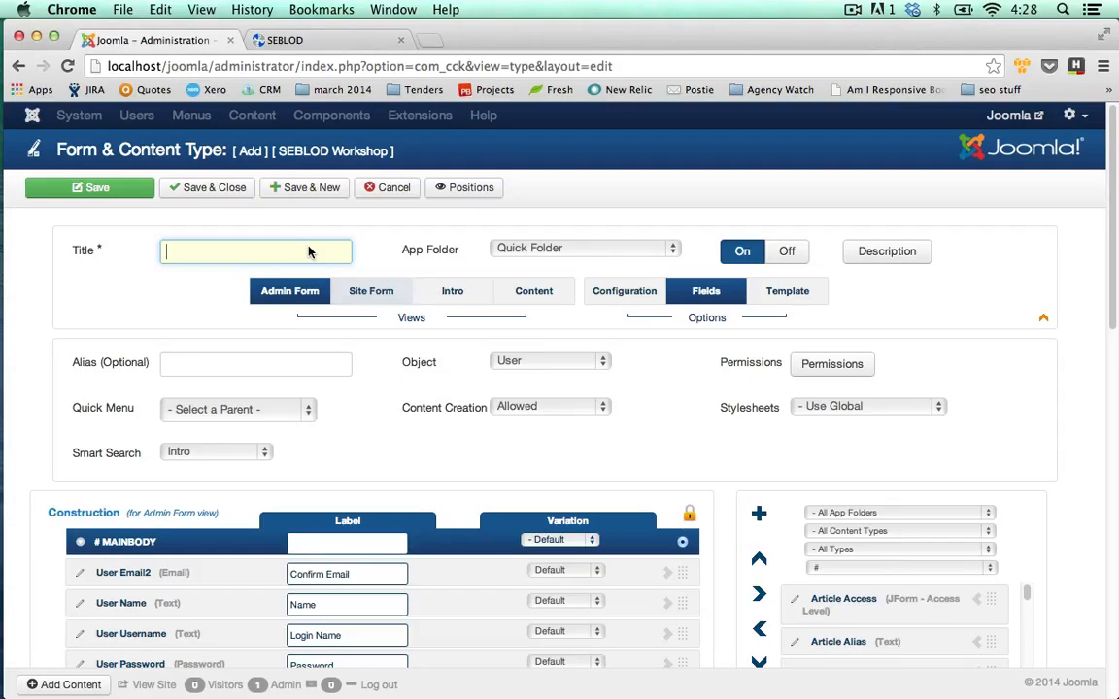
Title the content type 'Consultant' and move User Email2 below User Email.
text(C)
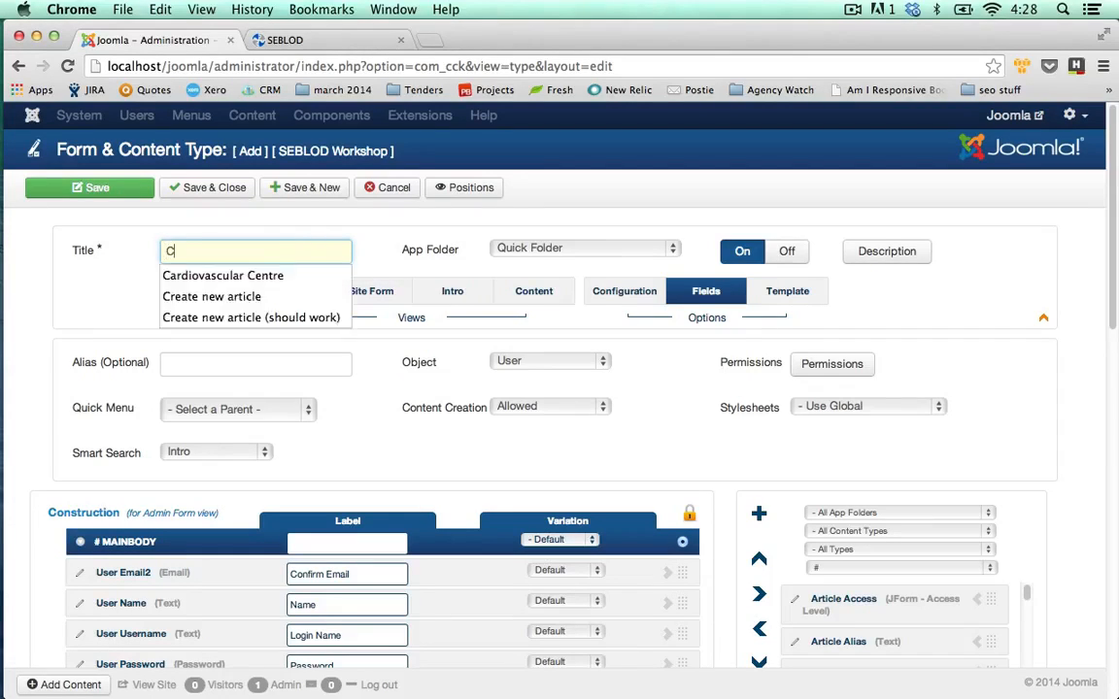
text(onsultant)
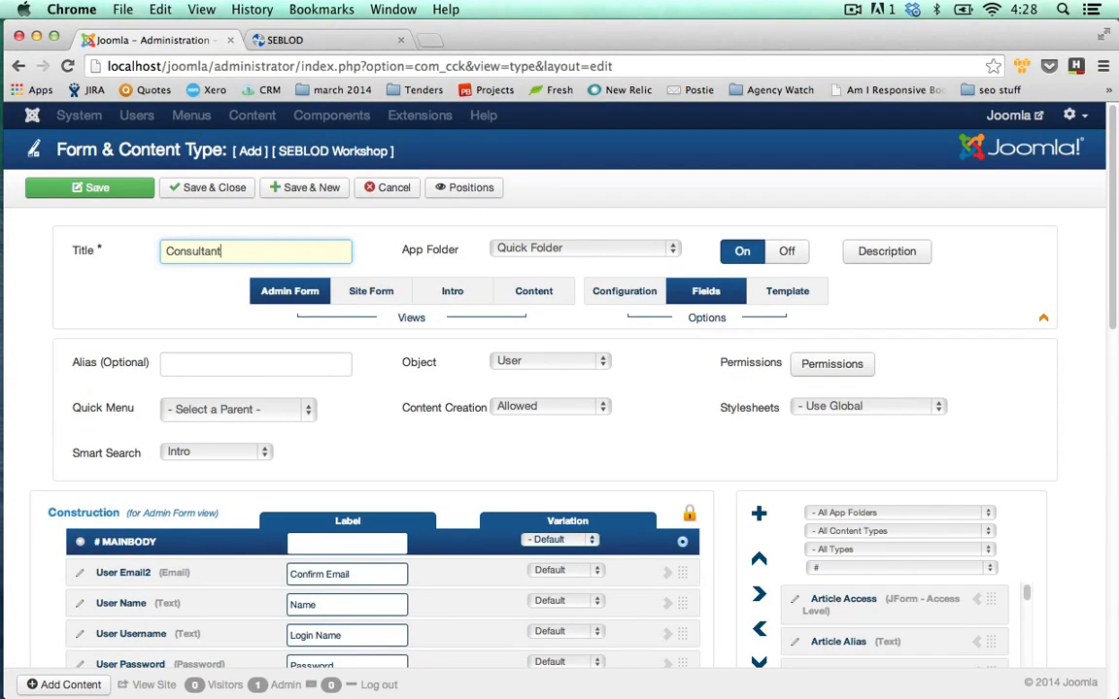
click(360, 430)
scroll(360, 430, down, 1)
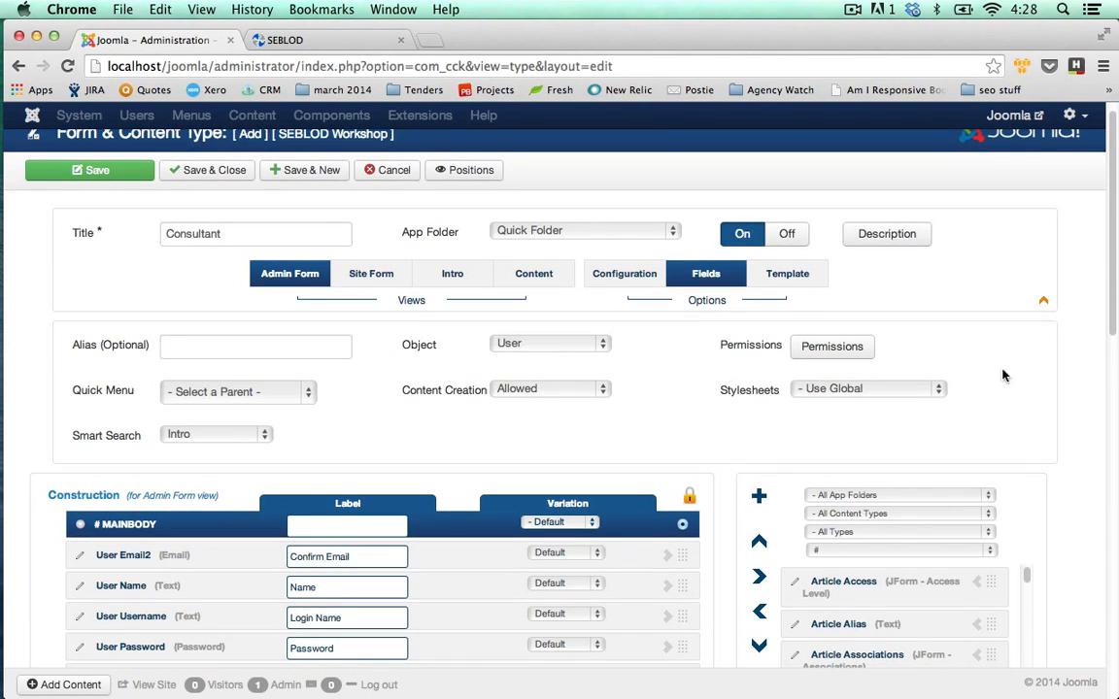
scroll(1113, 334, down, 1)
scroll(1114, 334, down, 3)
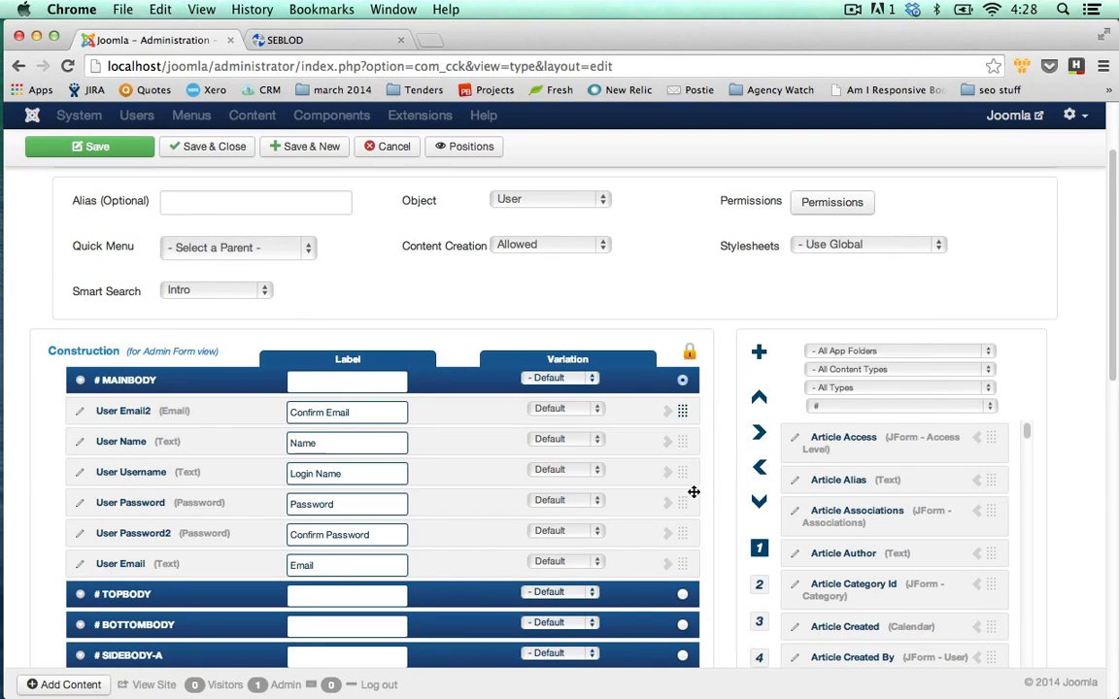
drag(685, 412, 717, 595)
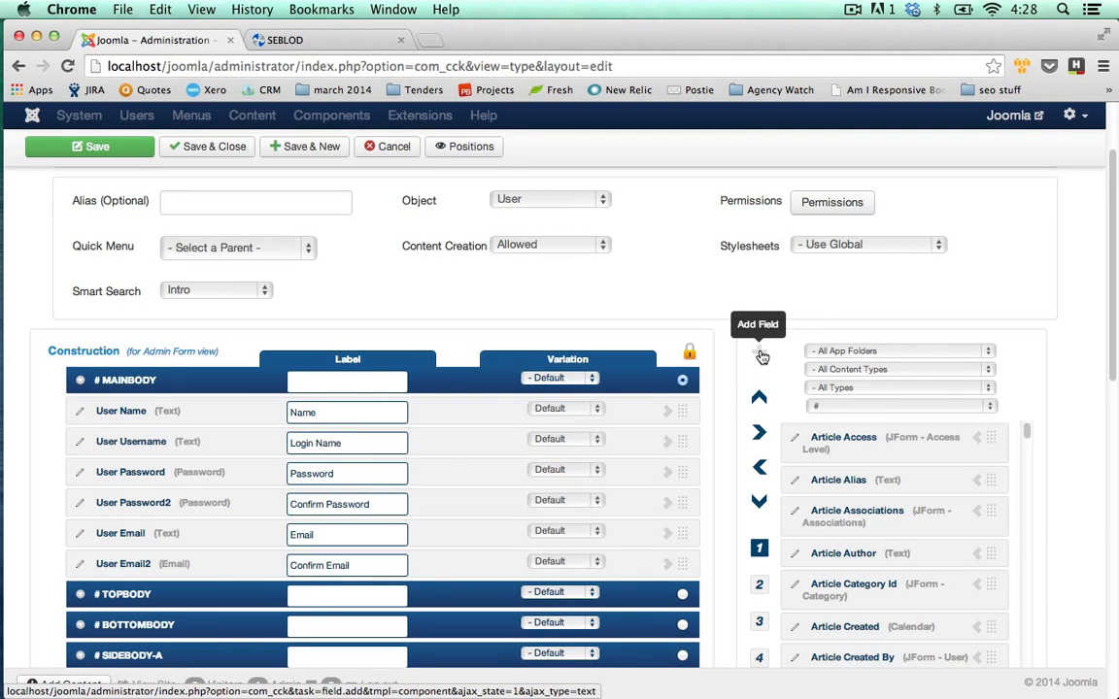
Add a new Image field titled 'Cons Profile Picture', named cons_profile_picture.
click(760, 357)
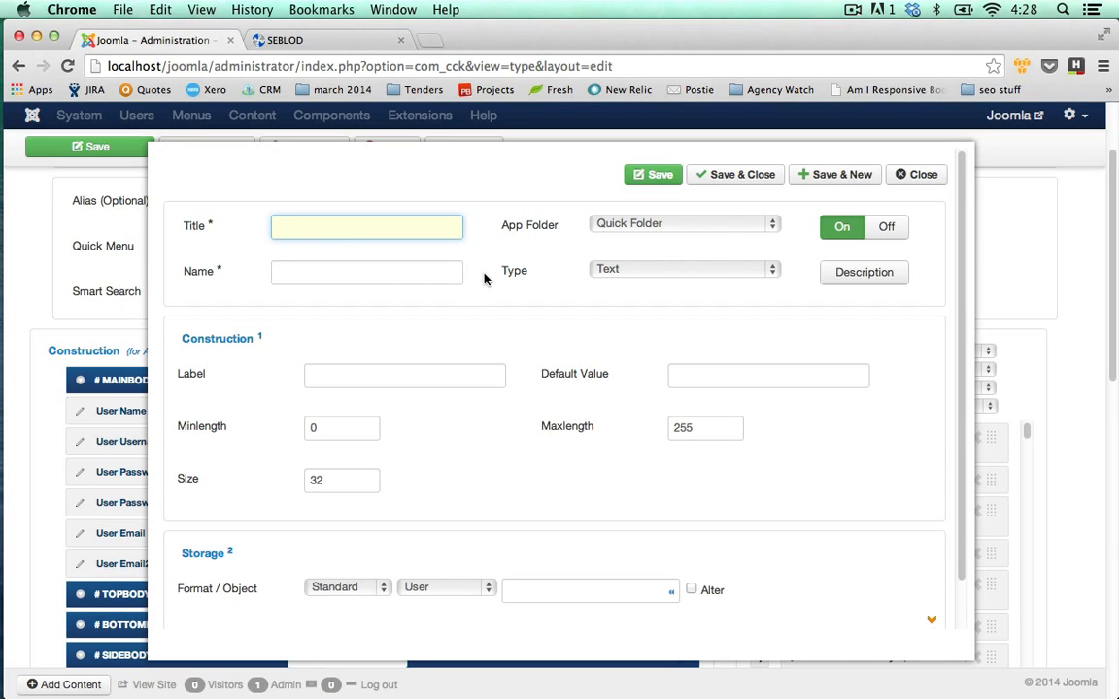
text(Cons)
text(Profile Picture)
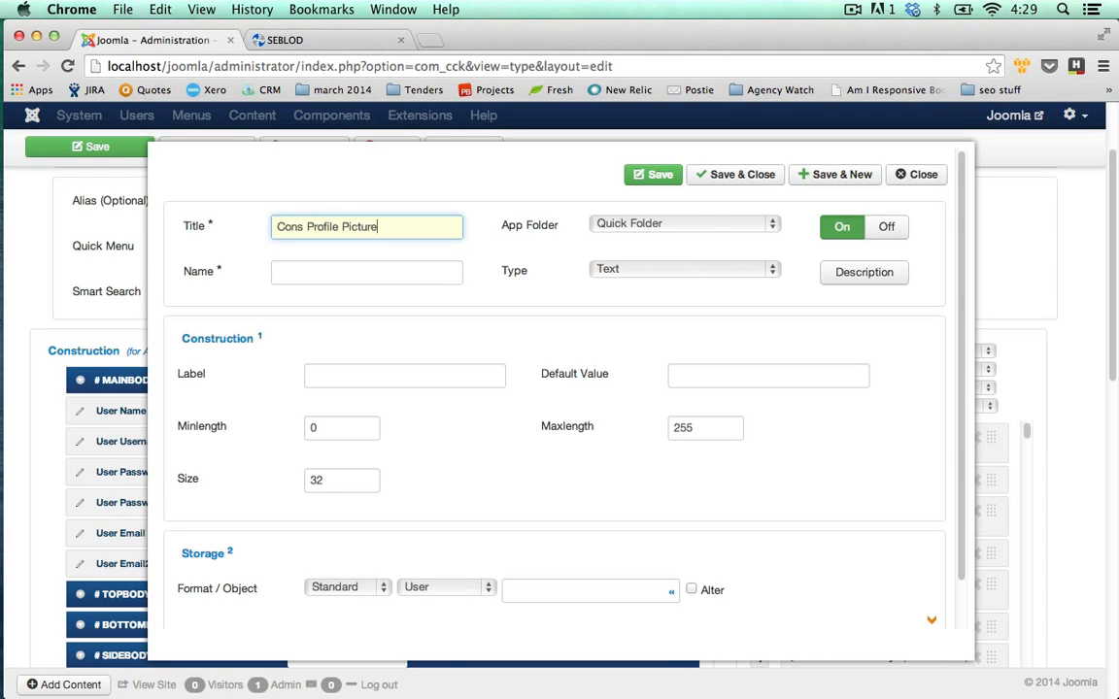
key(Tab)
key(Tab)
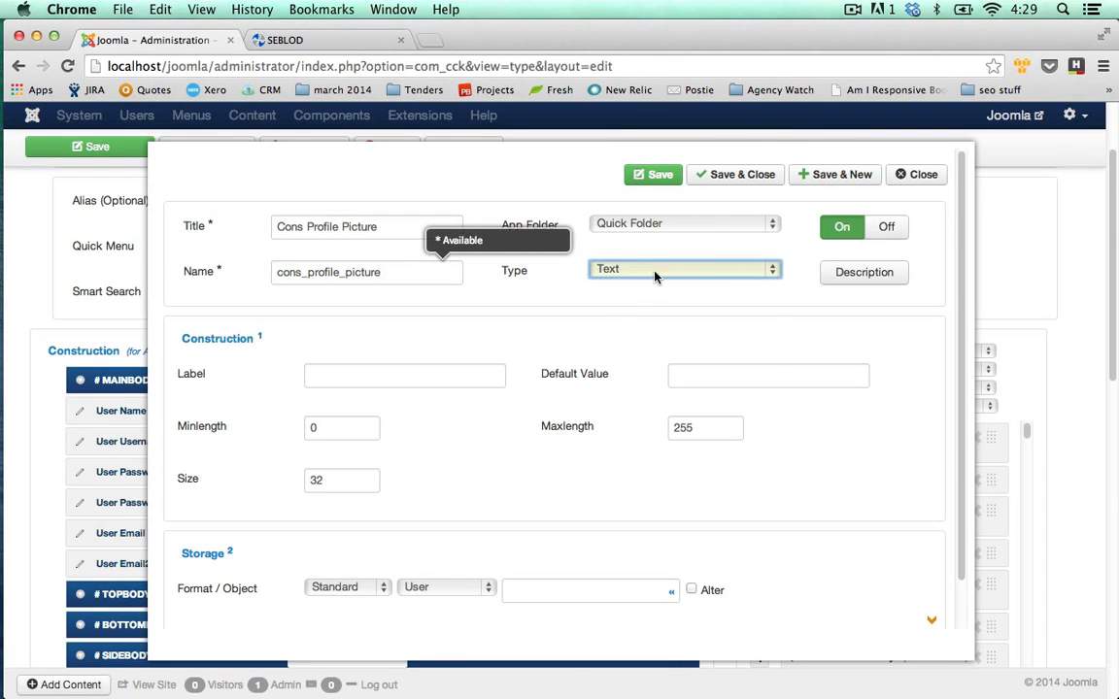
click(656, 277)
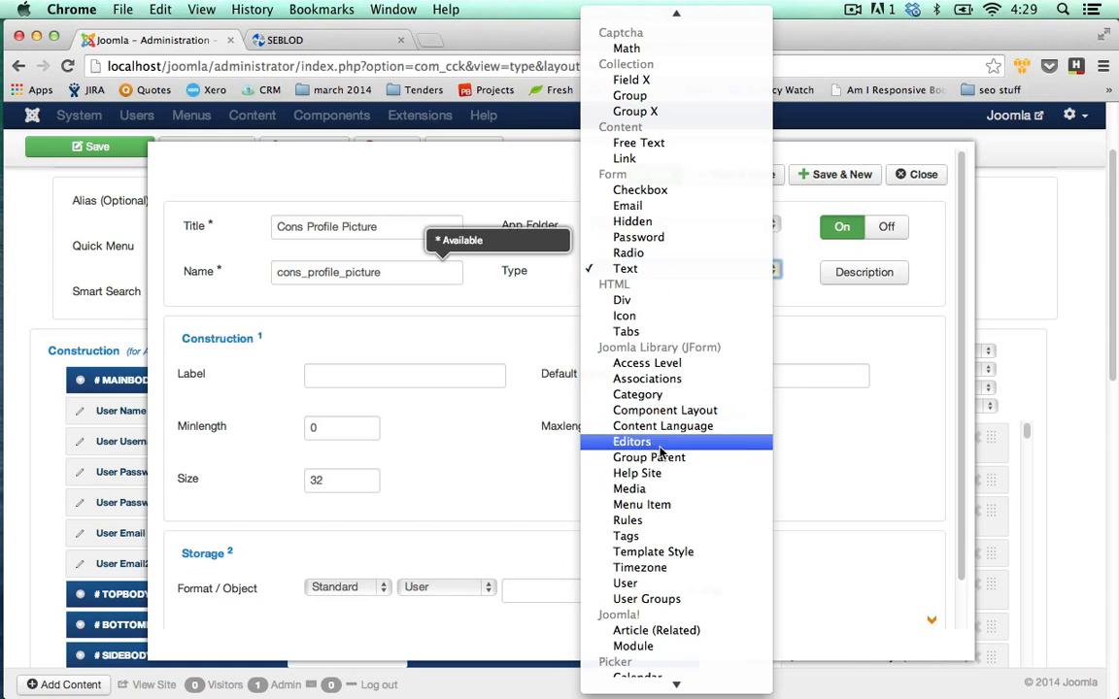
scroll(666, 505, down, 5)
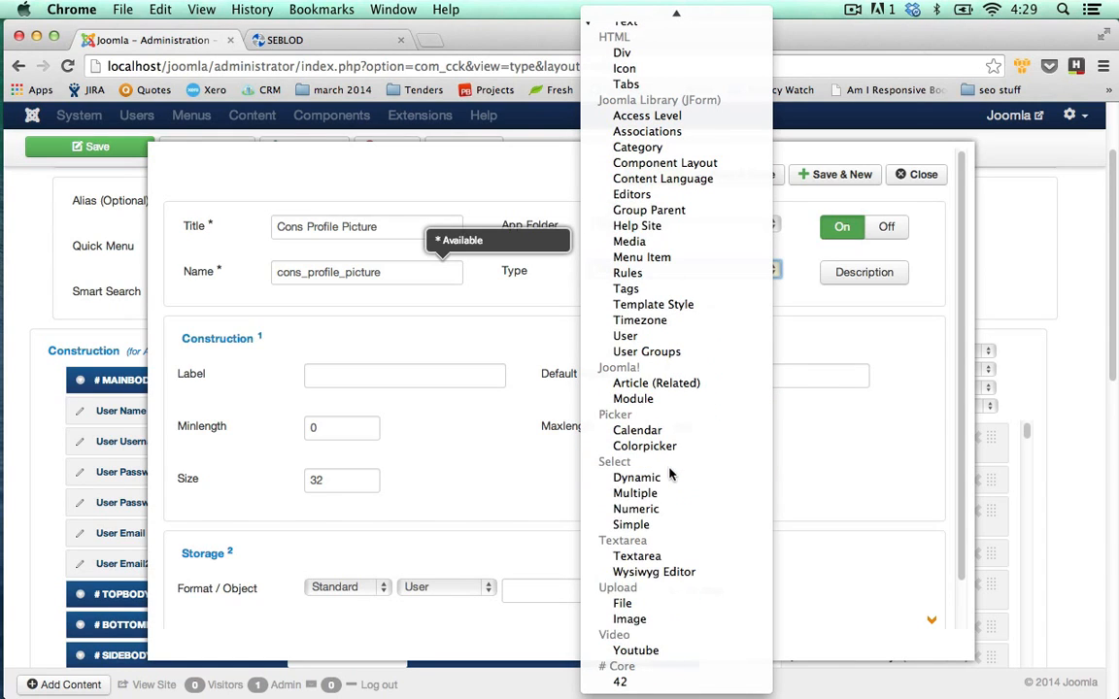
click(654, 622)
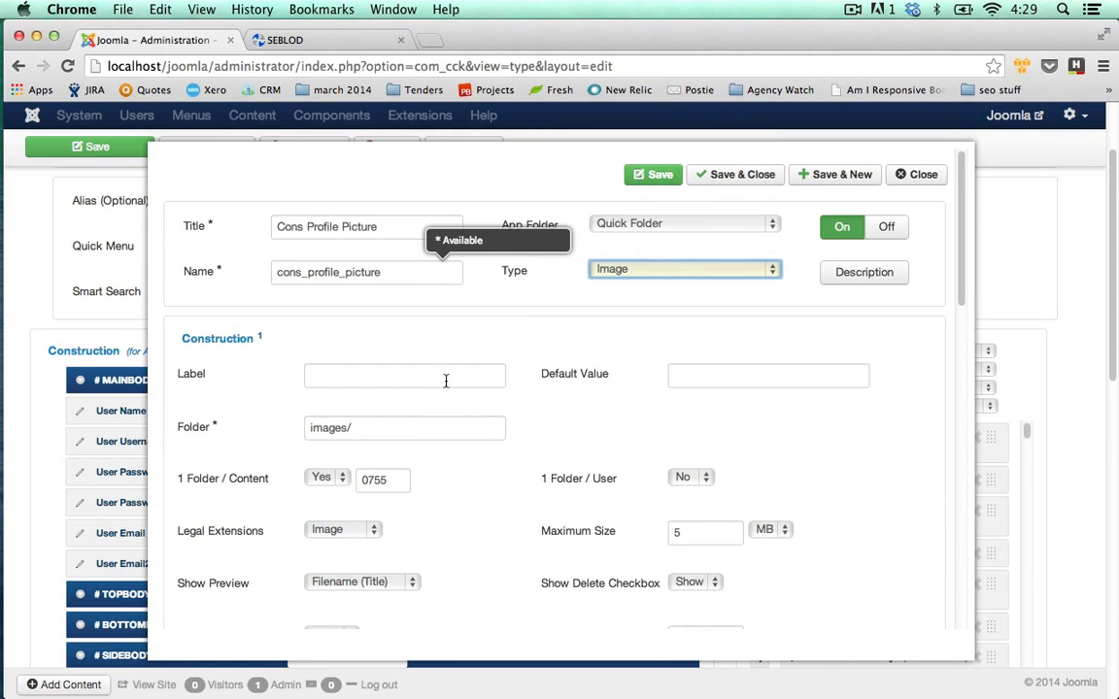
Label the image field 'Upload a profile picture'.
click(447, 378)
text(Upload )
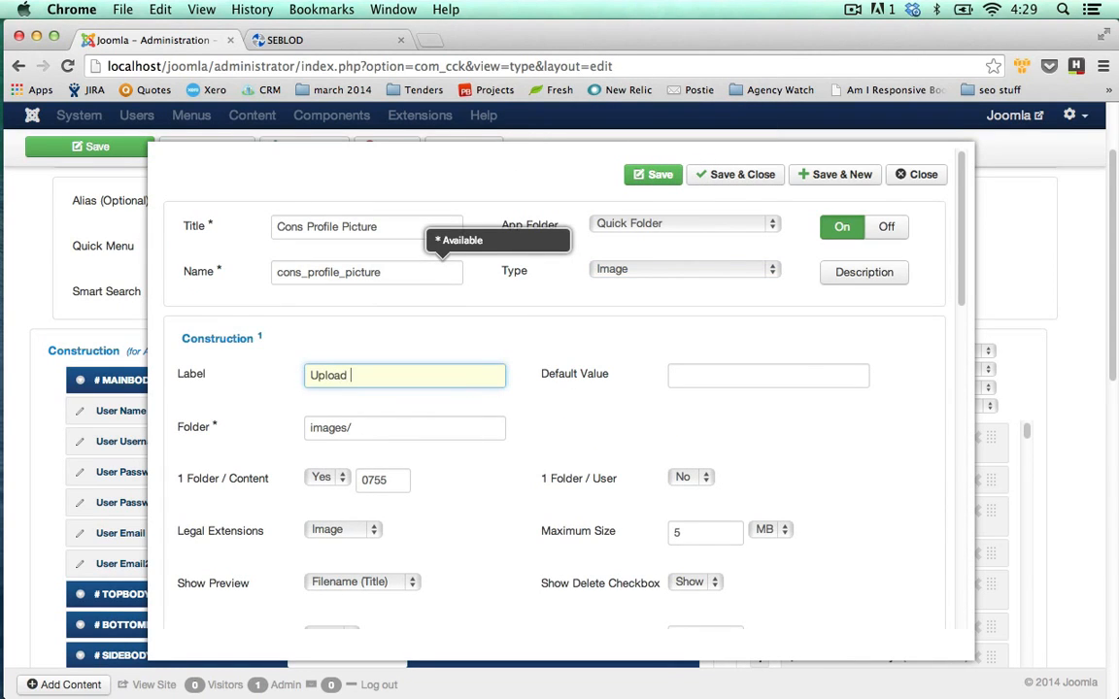
text(a profile picture)
click(474, 434)
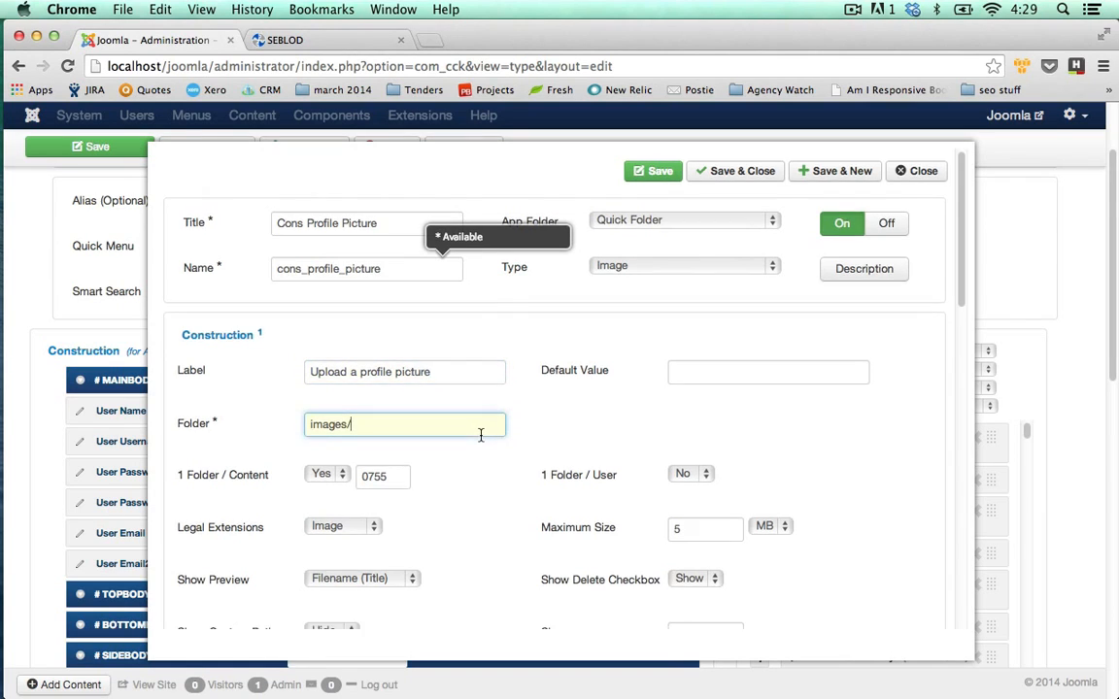
Keep 1 Folder / Content at Yes and save the field with Save & New.
scroll(482, 437, down, 1)
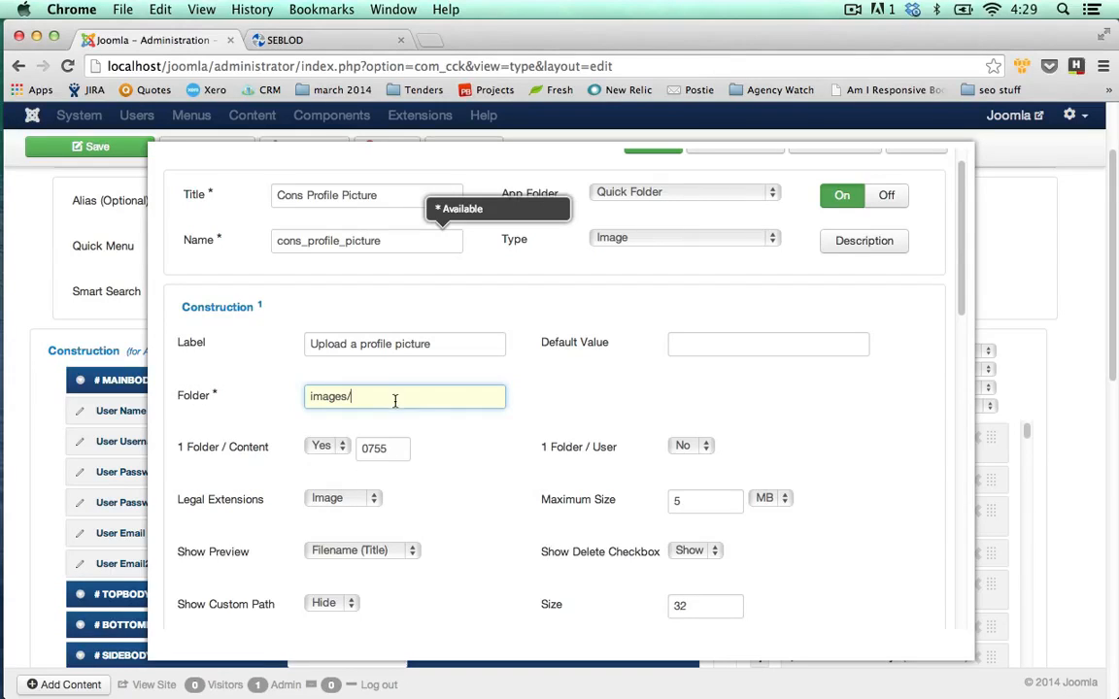
click(321, 446)
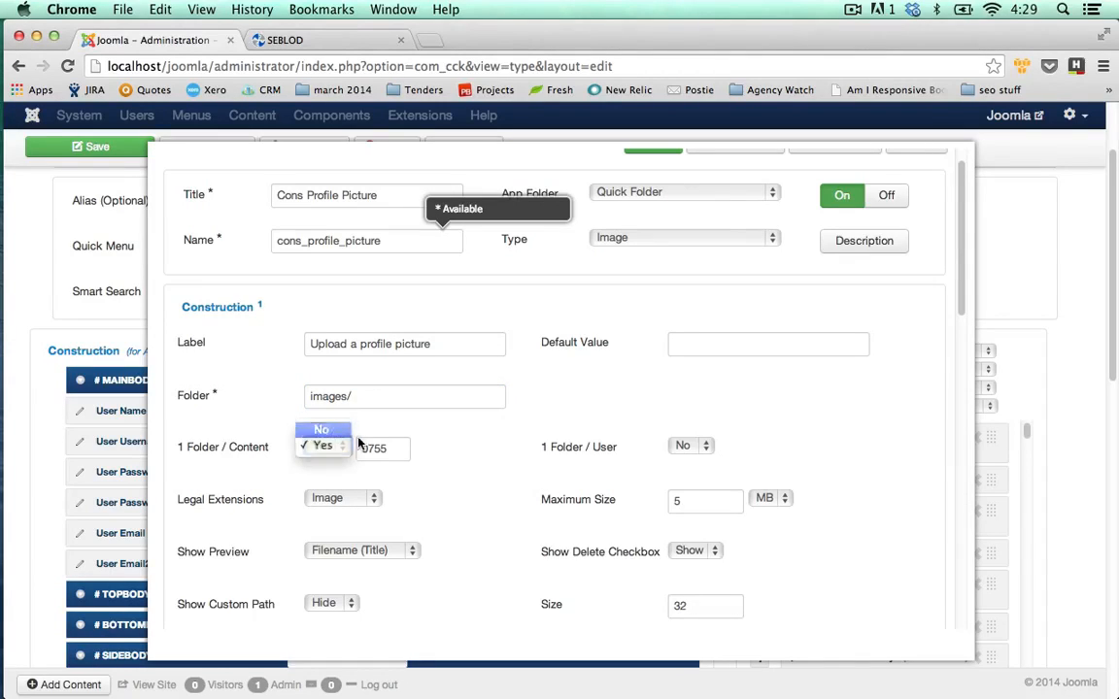
key(Return)
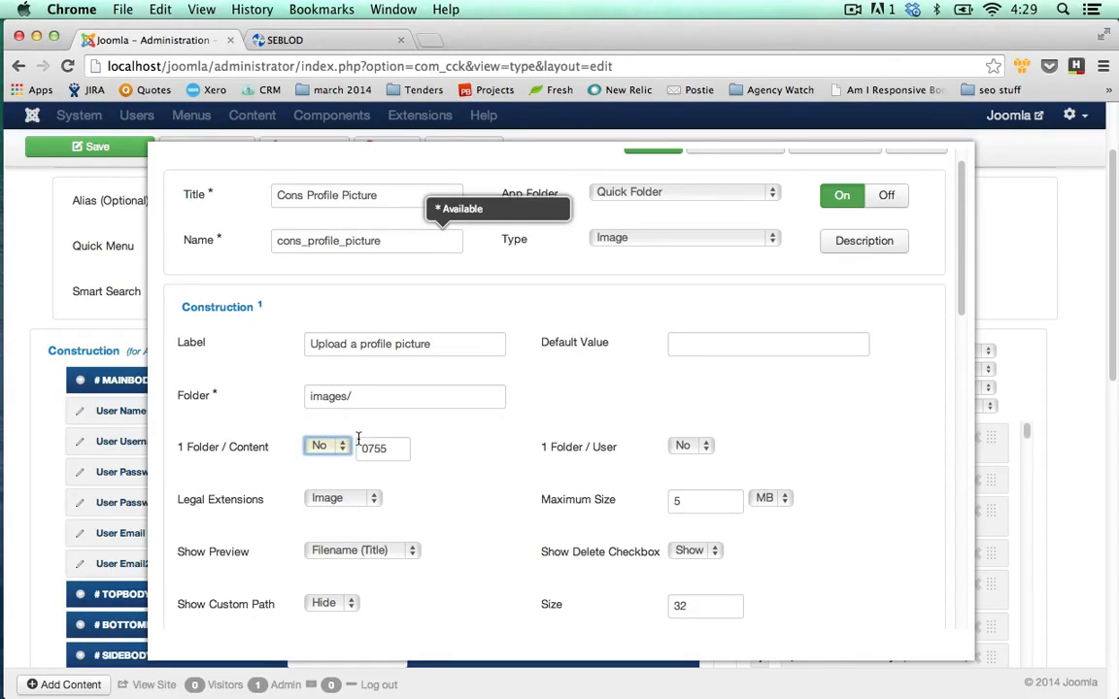
click(342, 447)
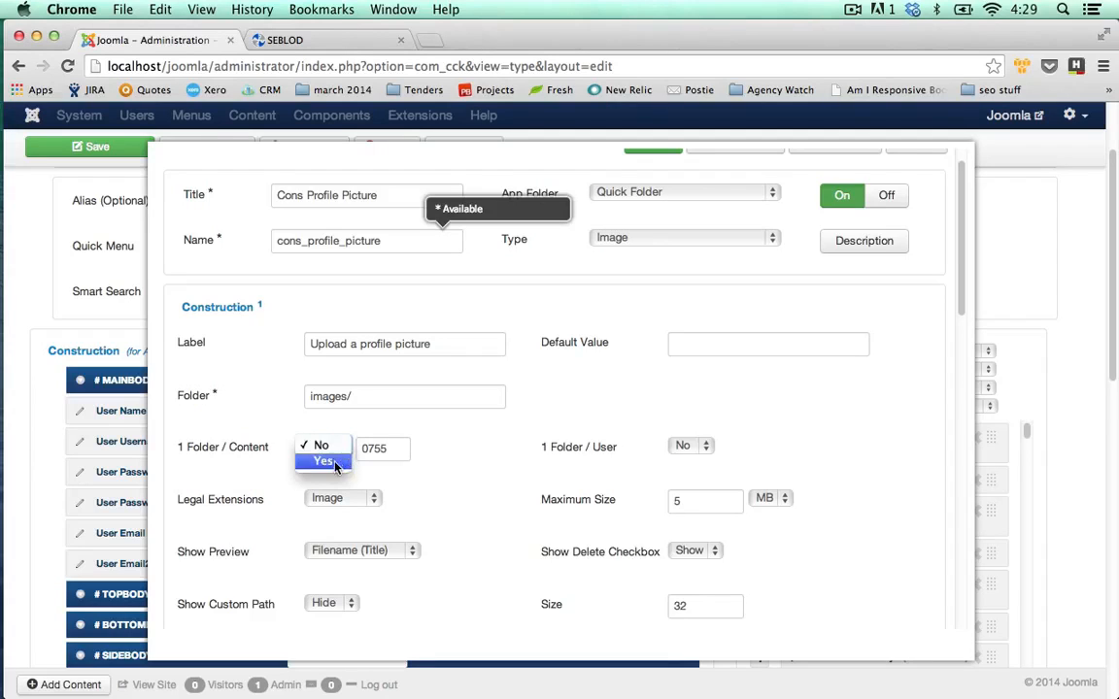
click(321, 462)
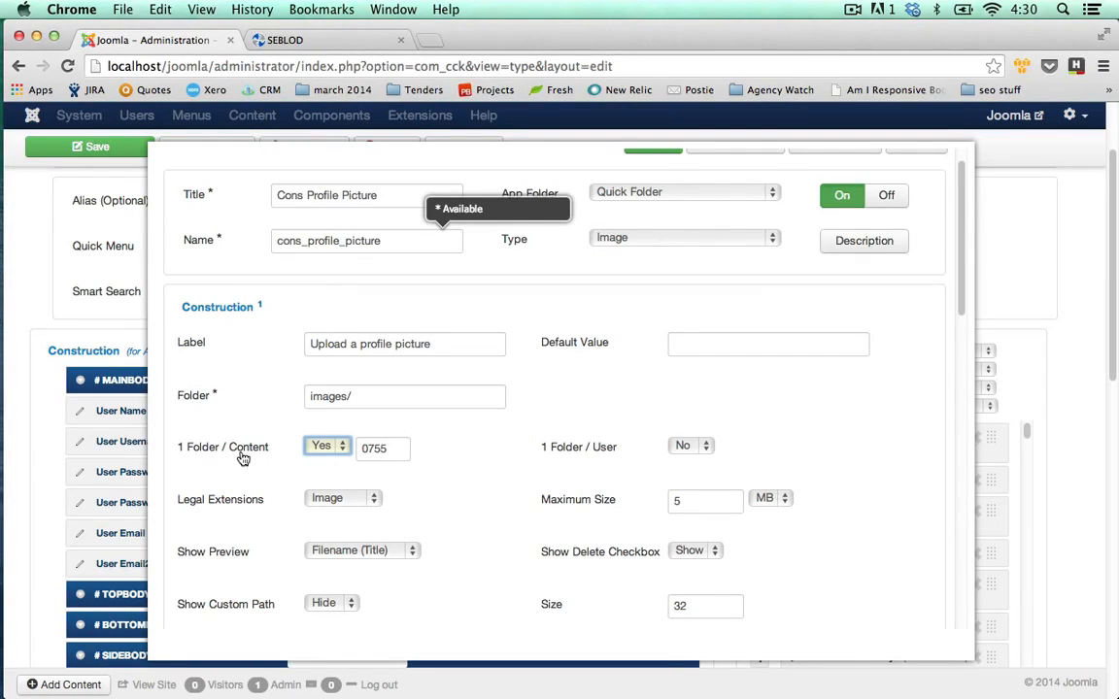
click(566, 434)
scroll(566, 435, up, 1)
scroll(594, 431, up, 2)
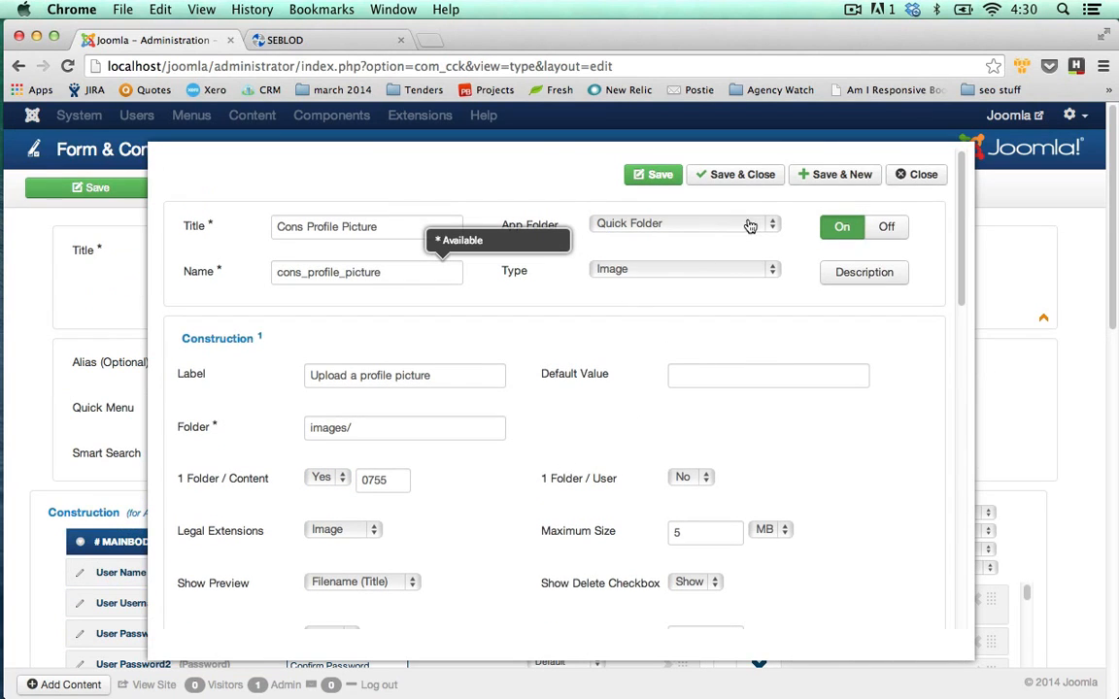
click(847, 177)
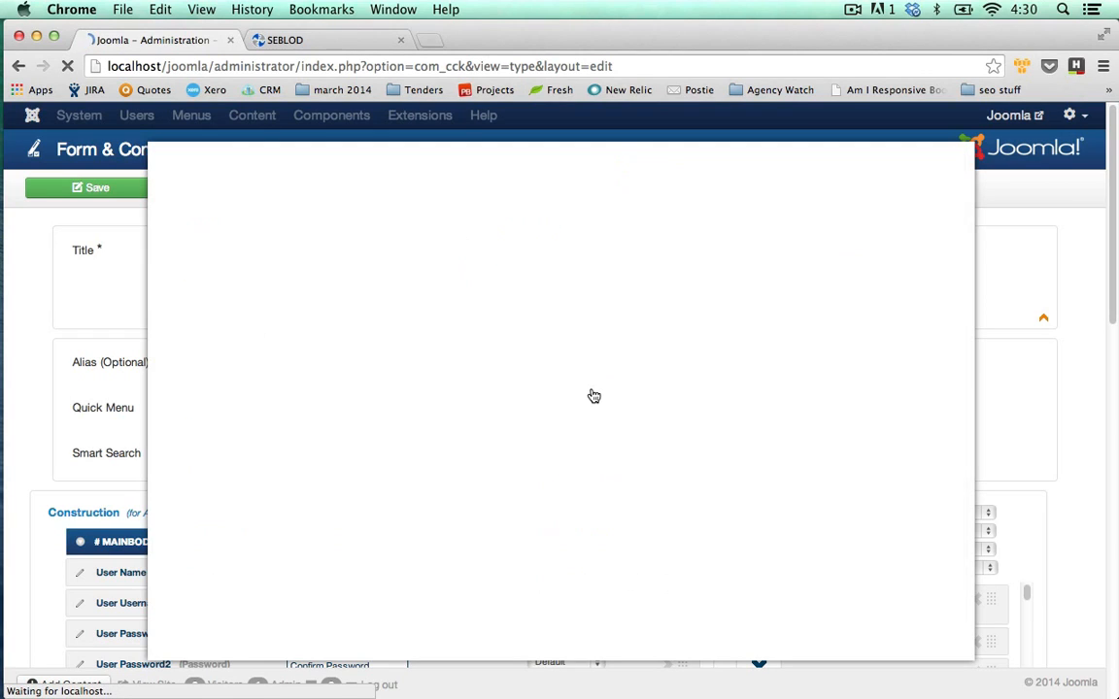
Create text field 'Cons Company' (cons_company) labelled 'Company Name' and save it with Save & New.
text(Con)
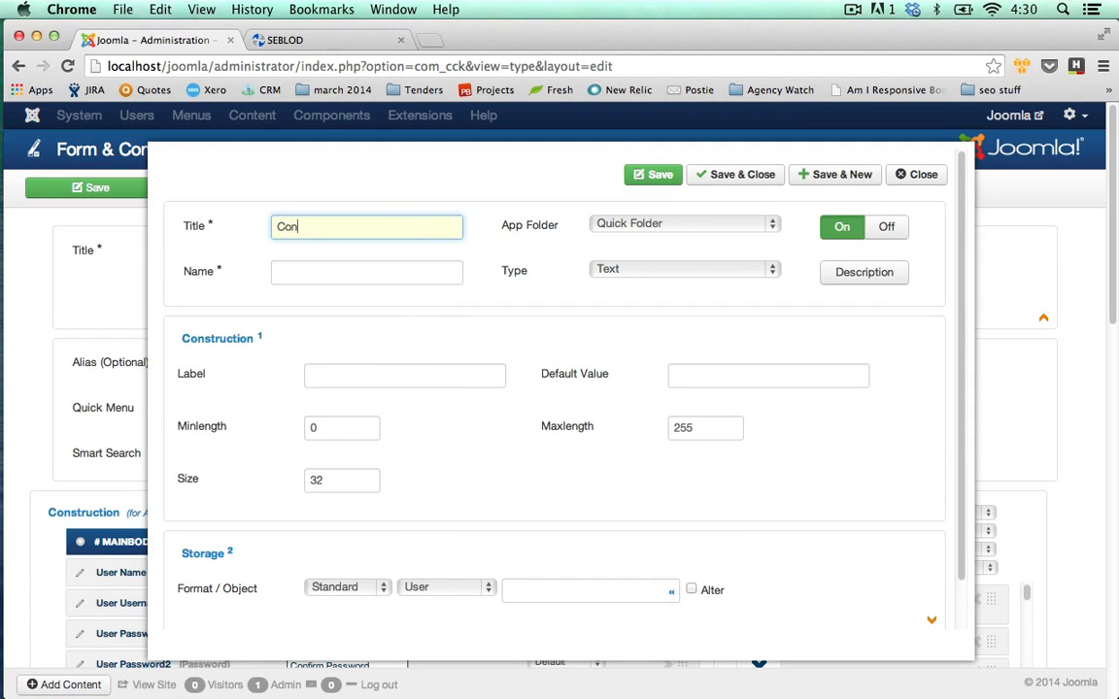
text(s Company)
key(Tab)
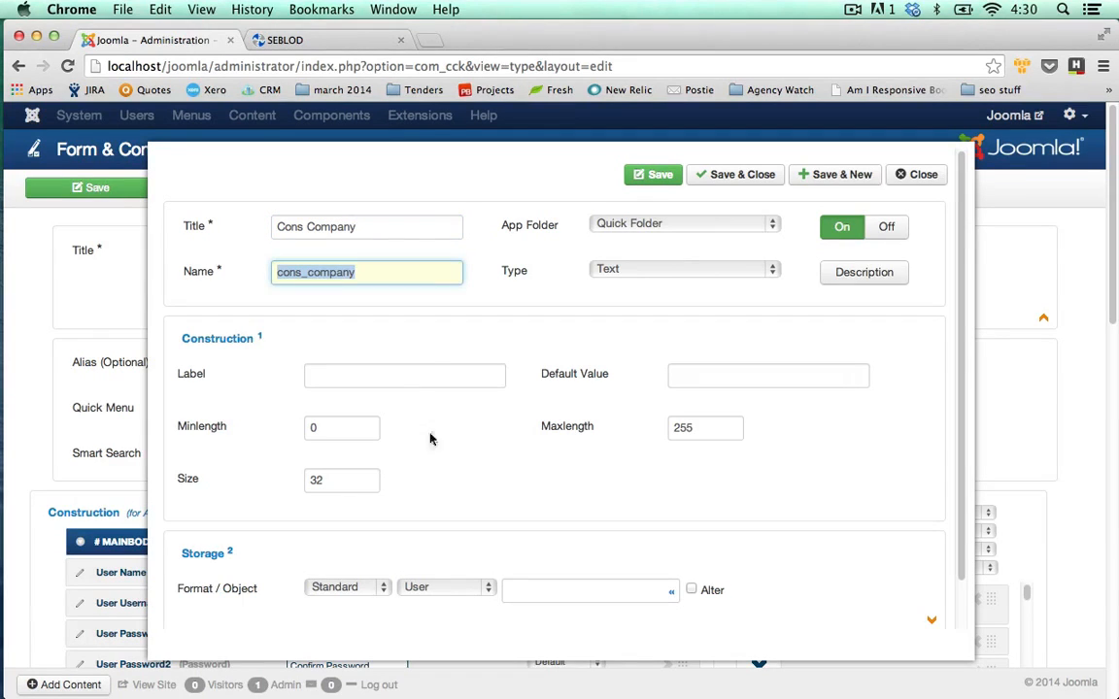
click(422, 377)
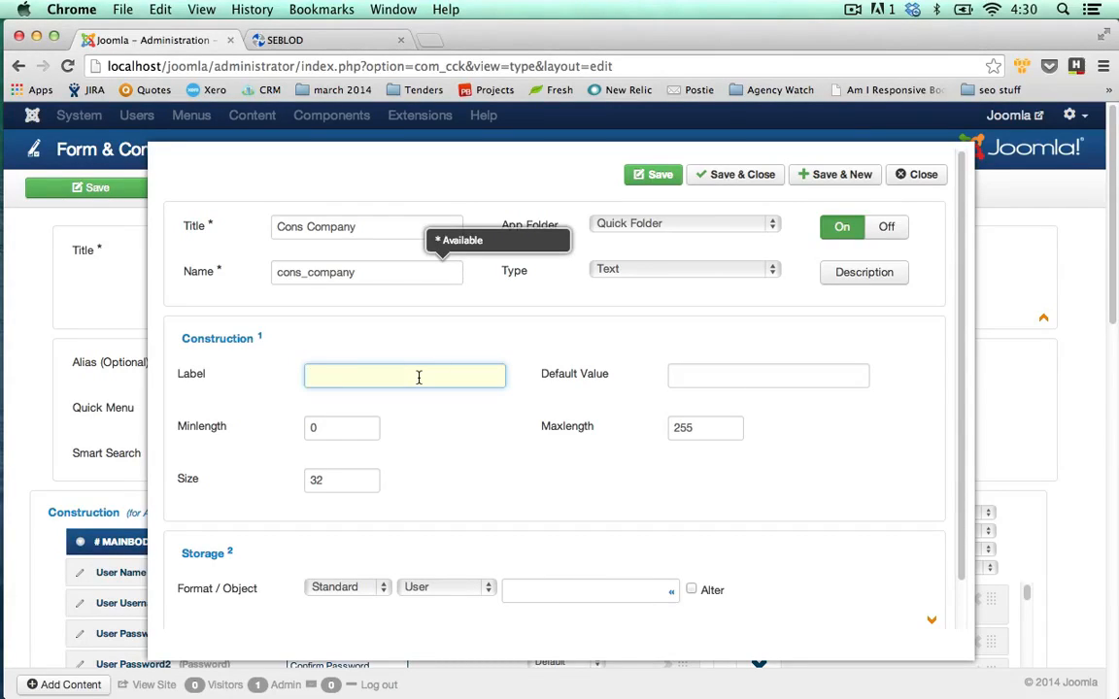
text(Company Name)
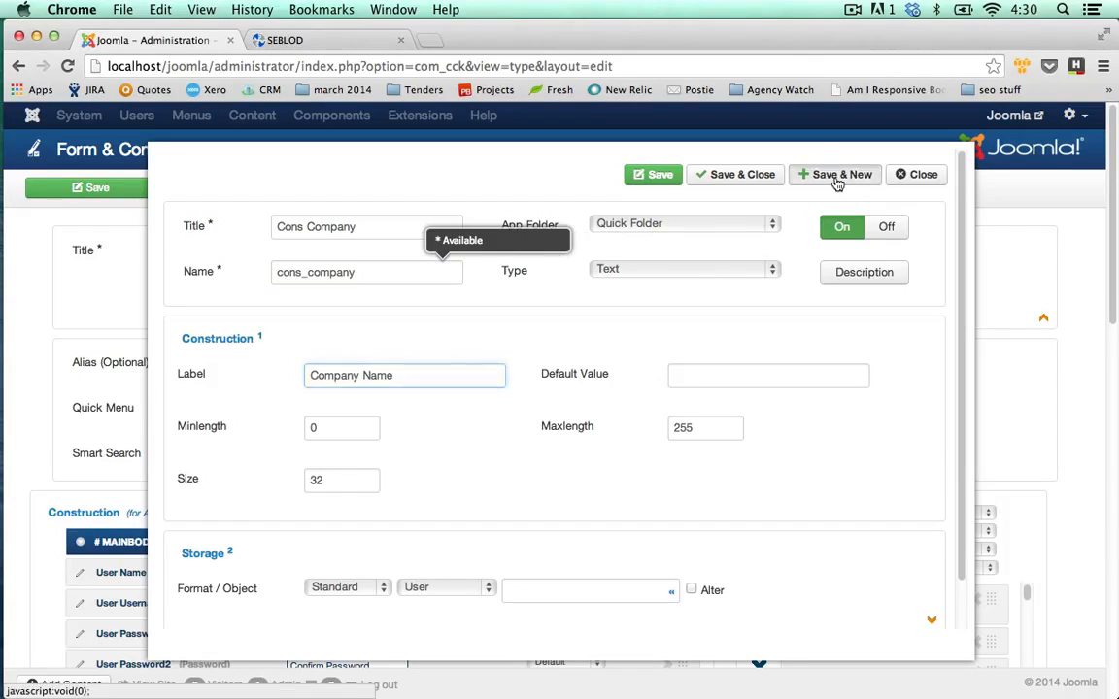
double_click(461, 275)
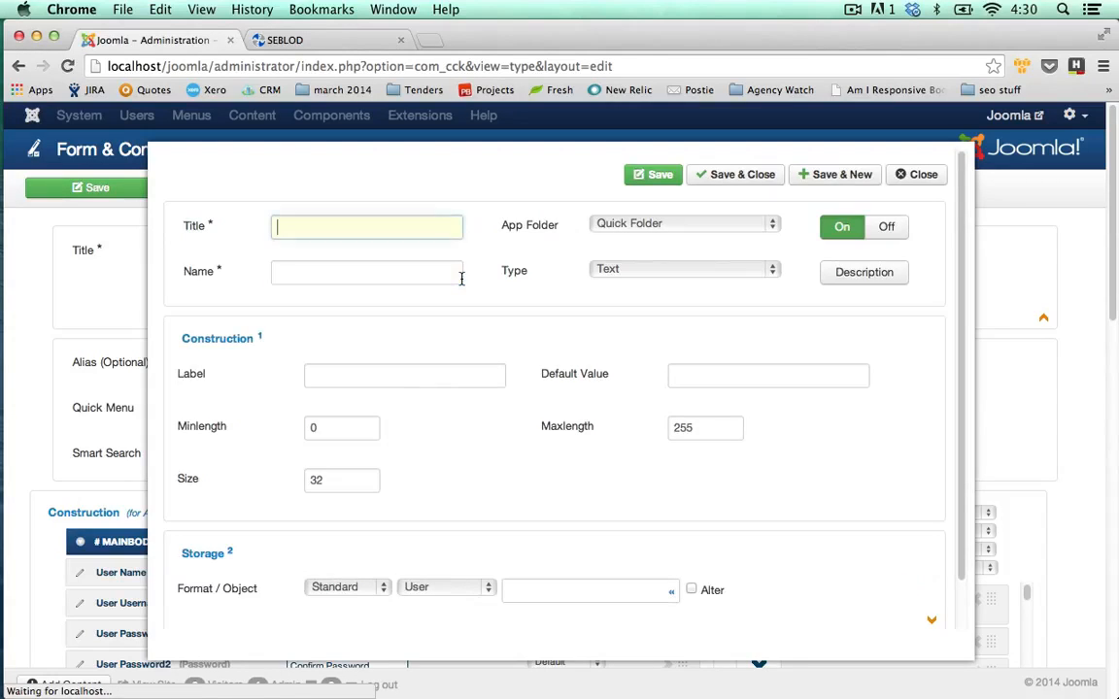
Create text field 'Cons Twitter' (cons_twitter) labelled 'Twitter Handle' and save it with Save & New.
text(Cons Twitter)
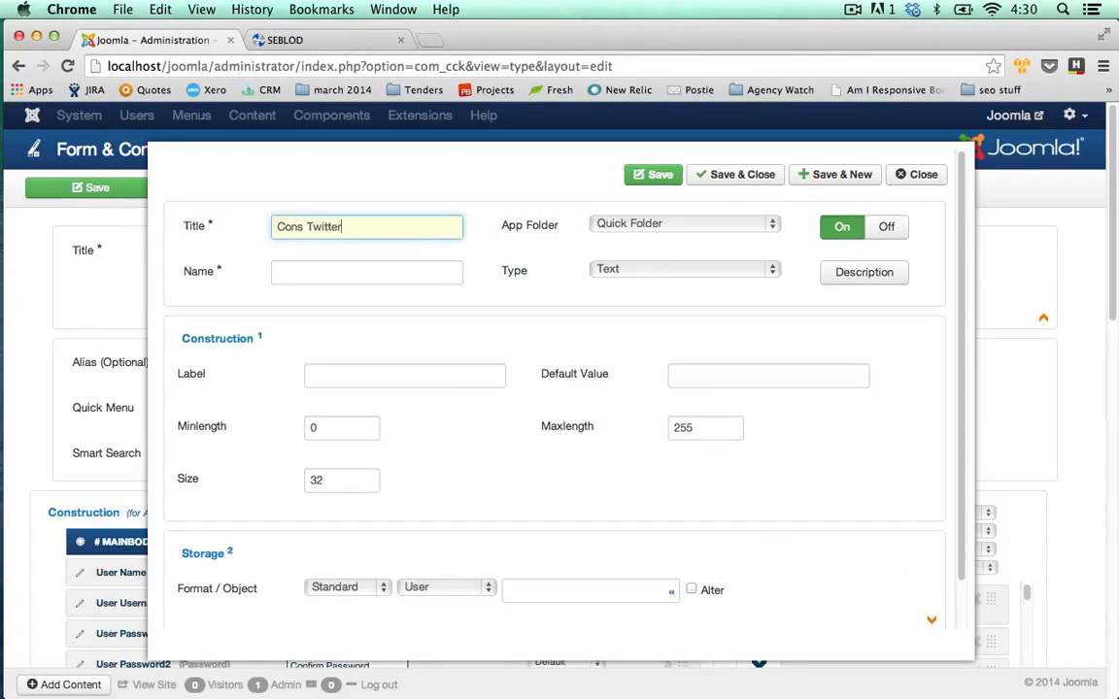
key(Tab)
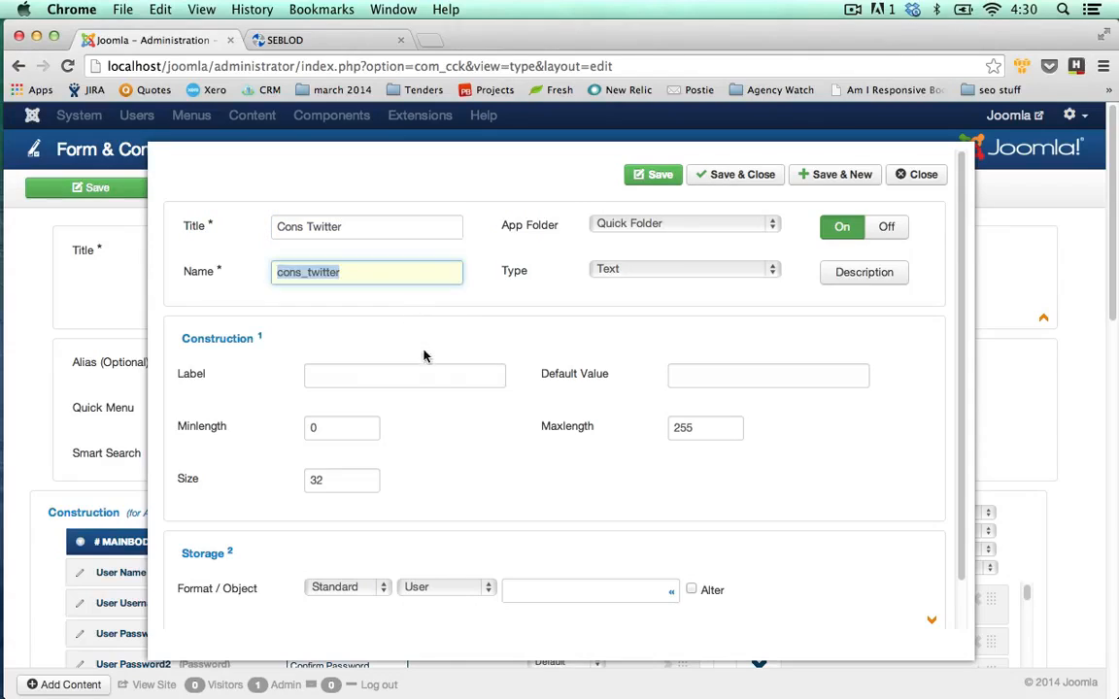
click(425, 382)
text(Tw)
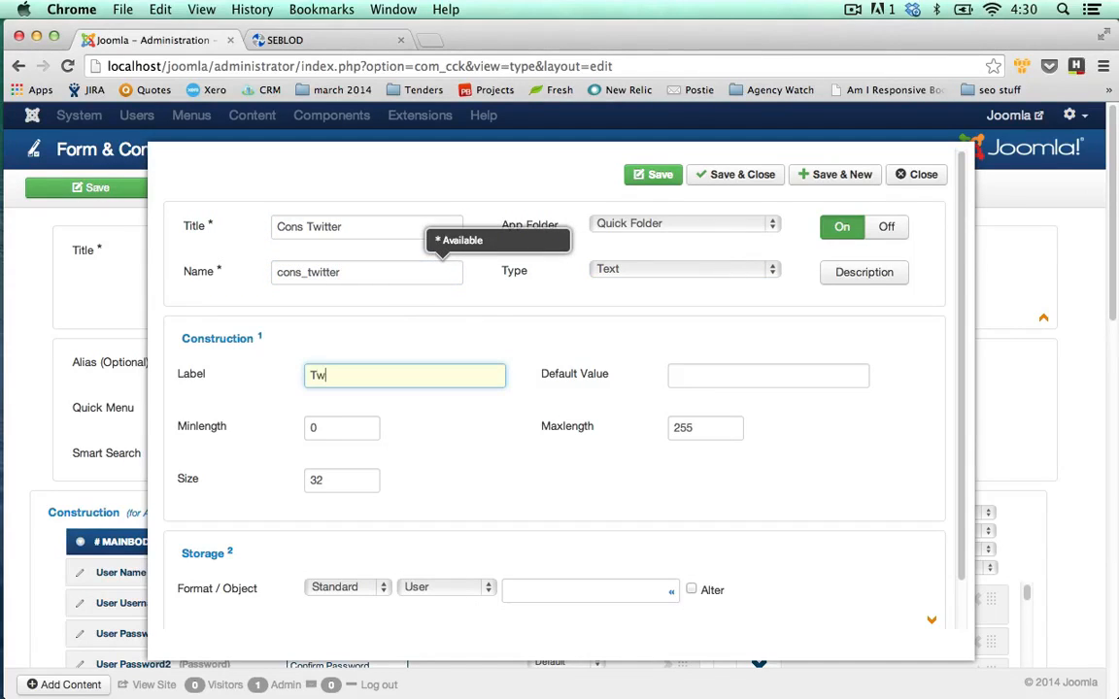
text(itter Handle)
click(579, 304)
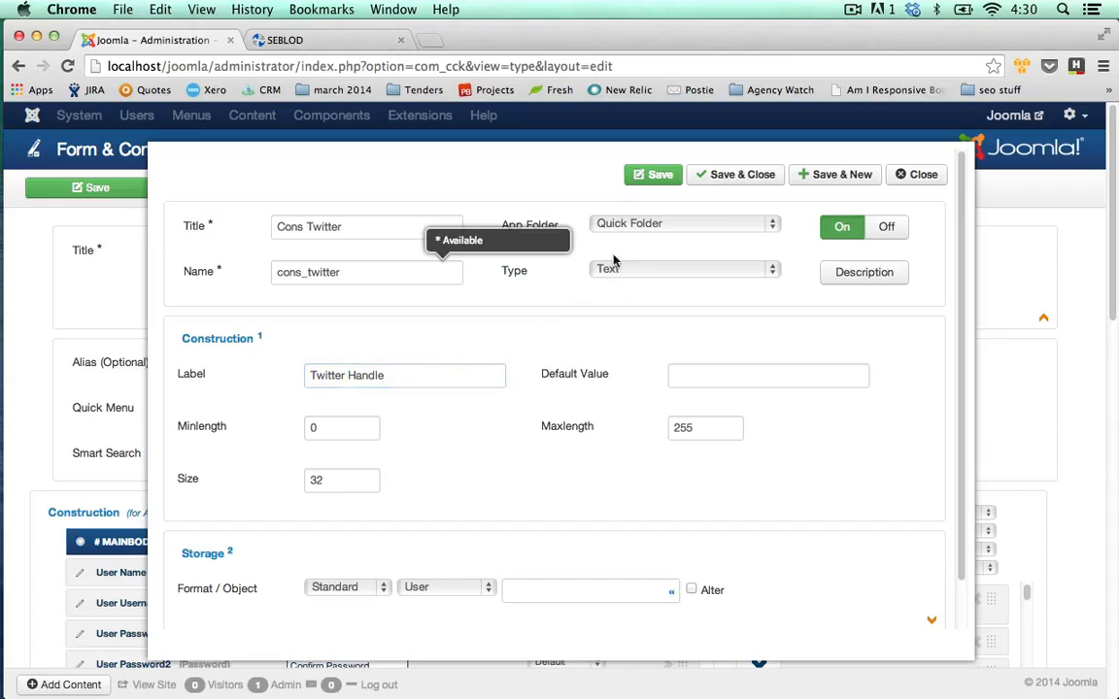
click(837, 181)
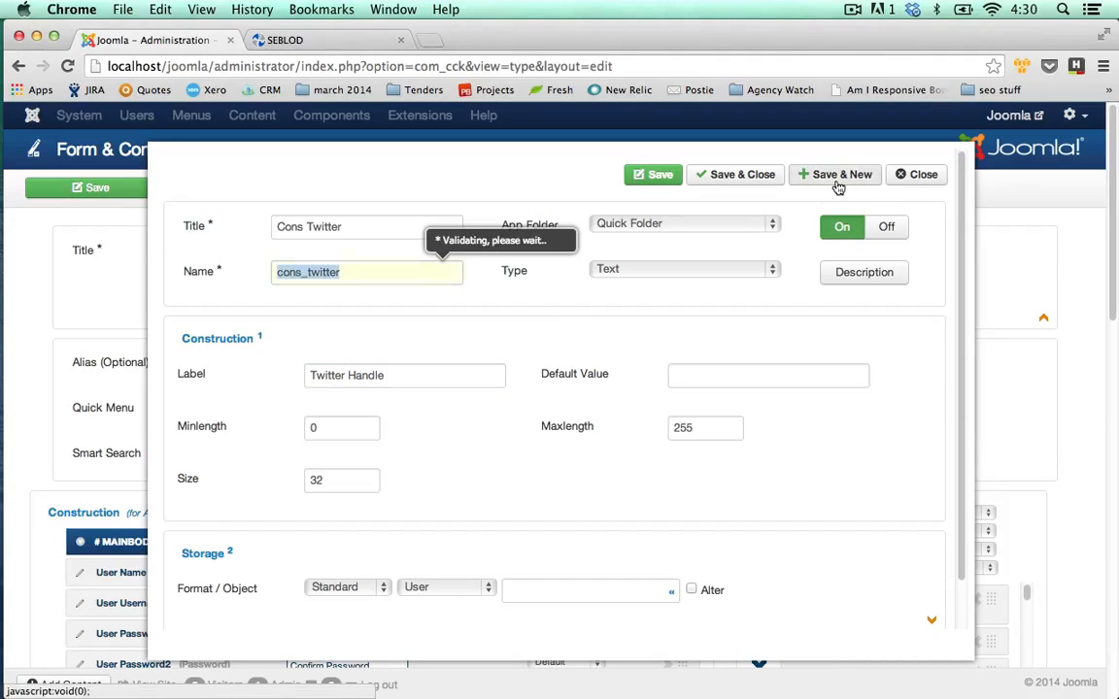
Create text field 'Cons Linkedin' (cons_linkedin) labelled 'Linkedin Profile URL' and save it with Save & Close.
click(407, 228)
text(C)
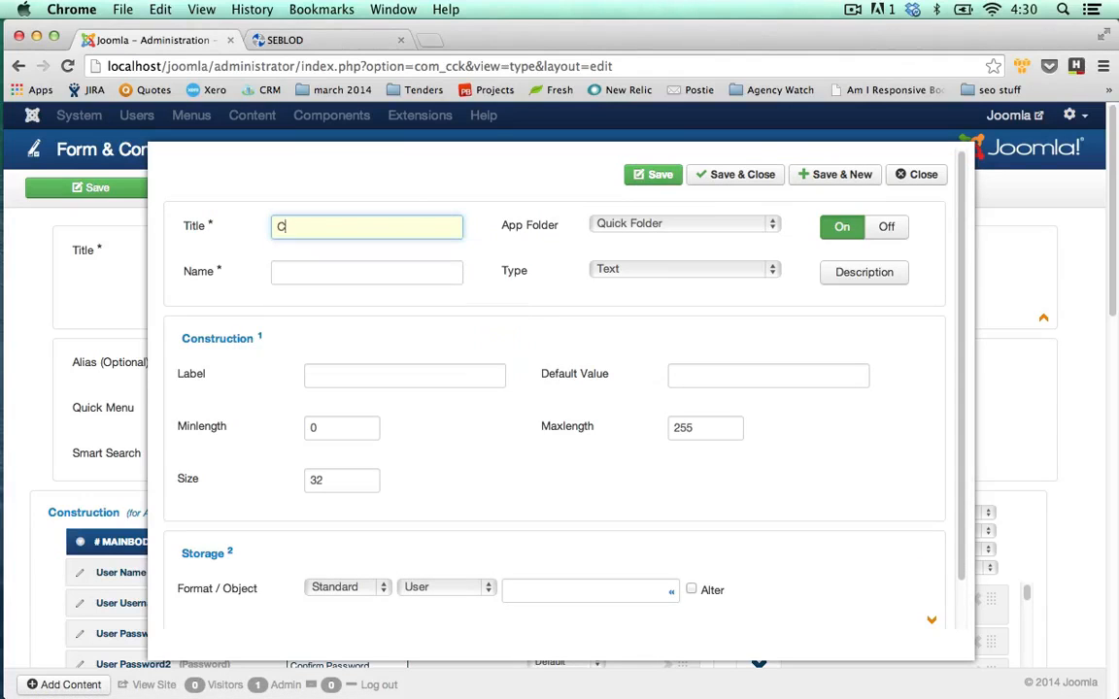
text(ons Linkedin)
key(Tab)
click(412, 372)
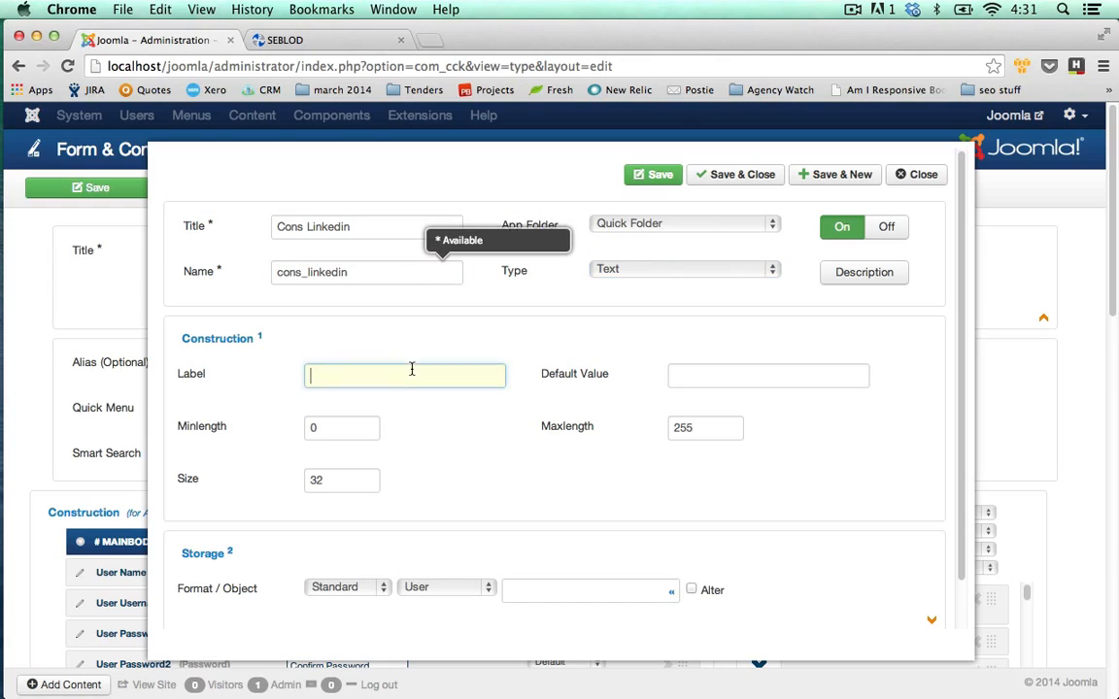
text(Linkedin Profile URL)
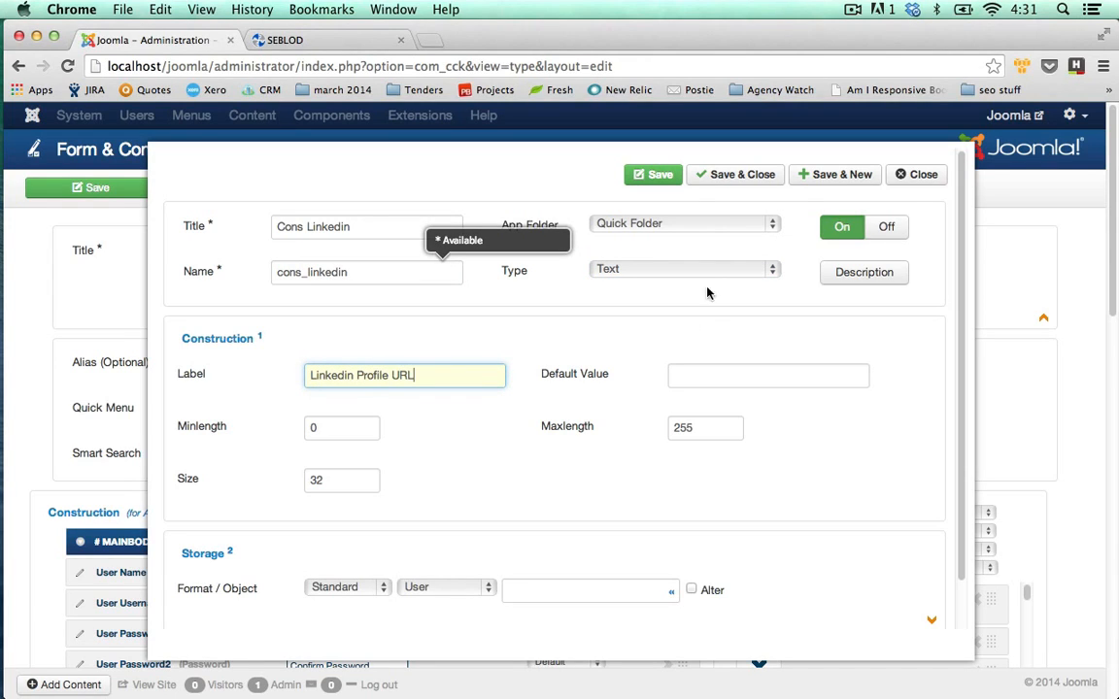
click(738, 177)
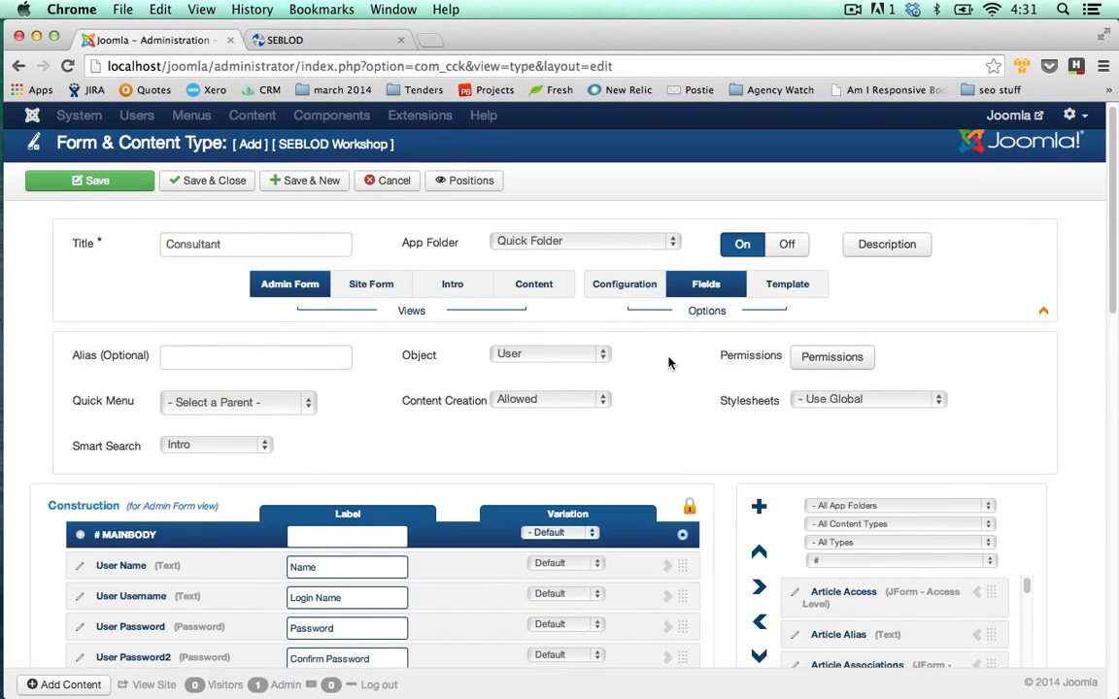
scroll(669, 361, down, 5)
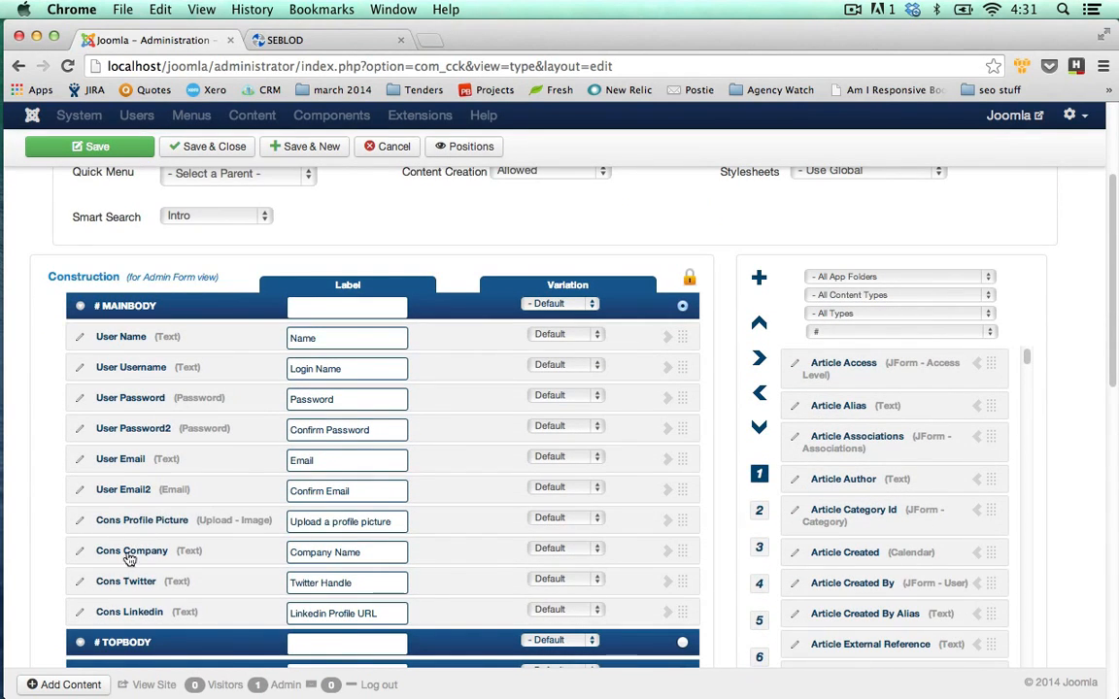
scroll(194, 505, up, 1)
scroll(291, 490, up, 5)
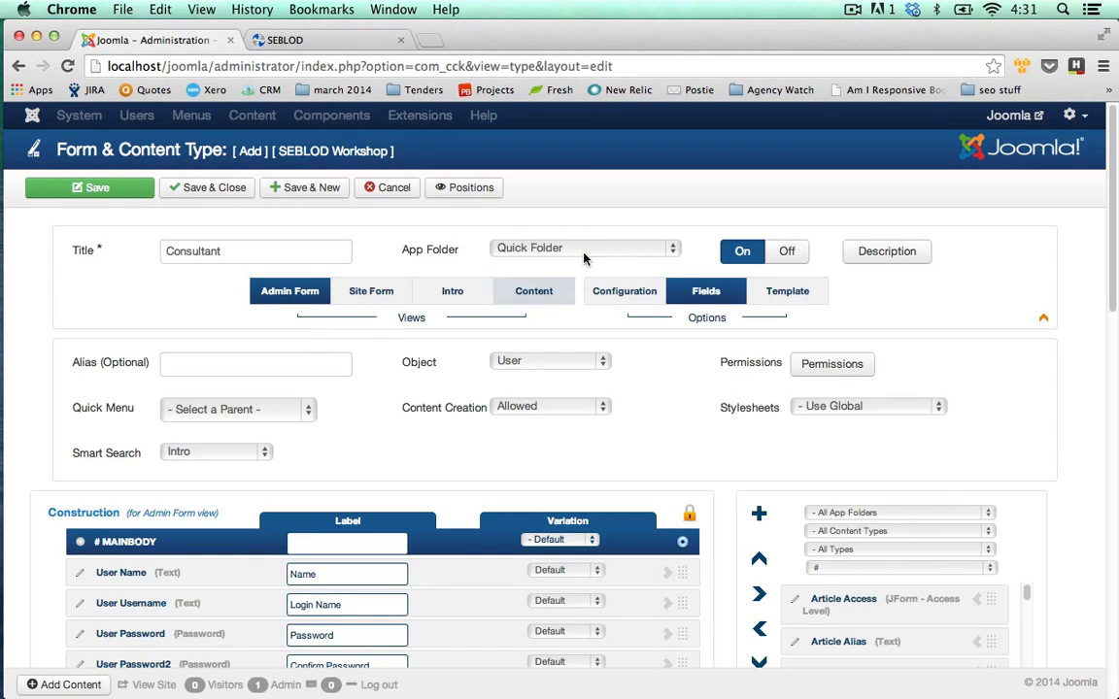
double_click(677, 250)
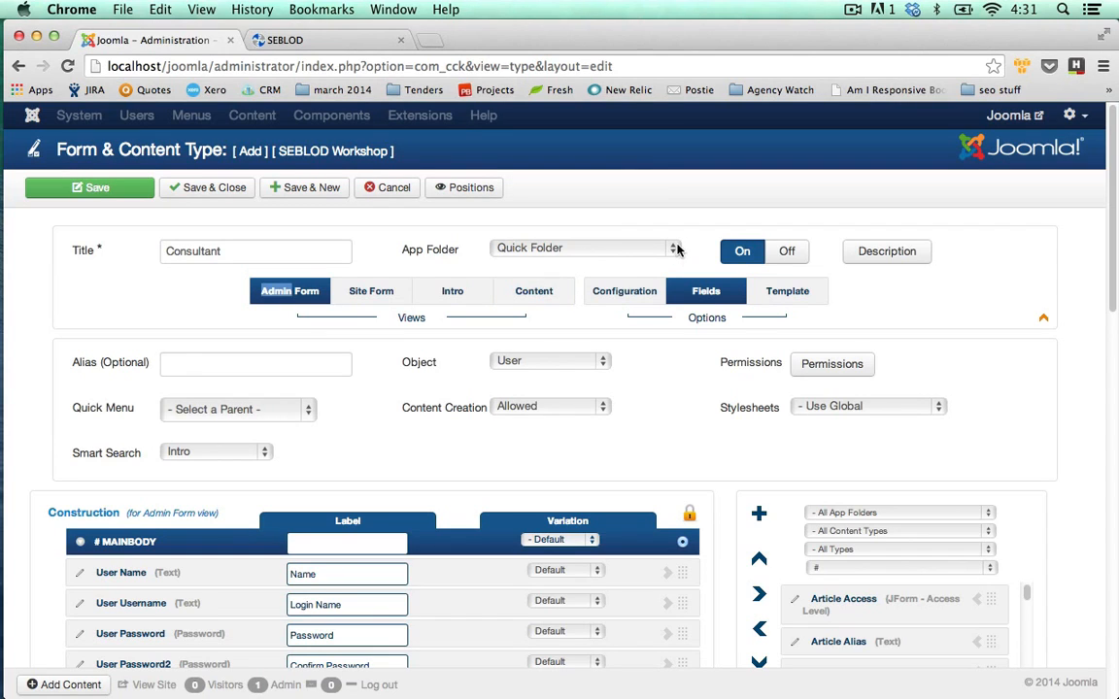
click(670, 250)
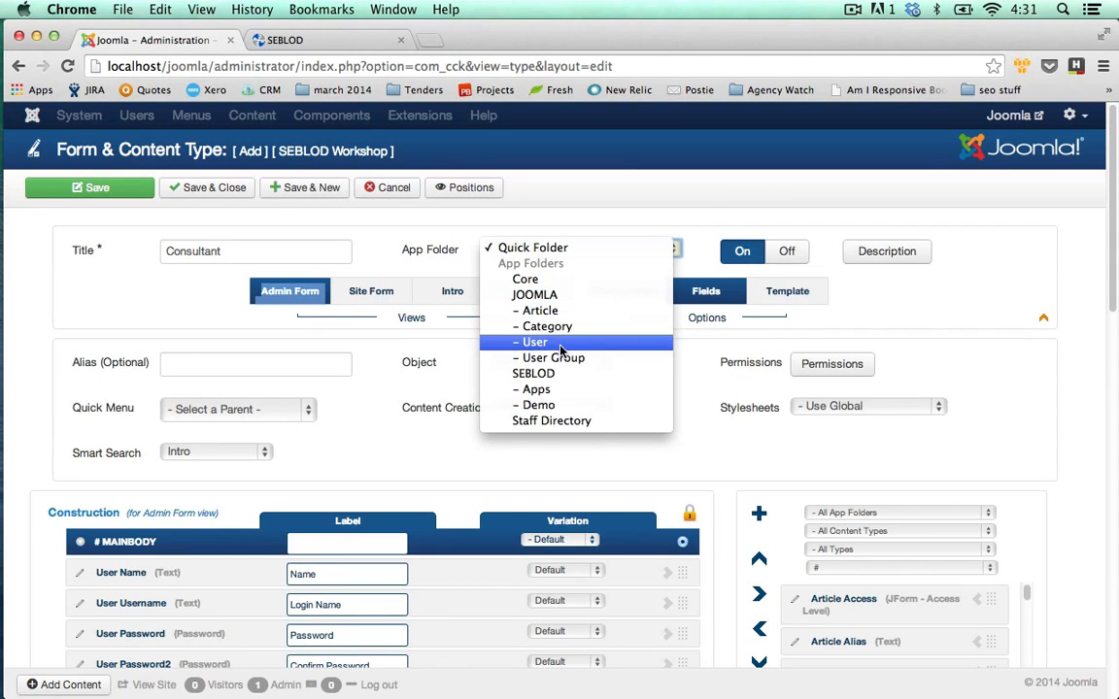
click(565, 426)
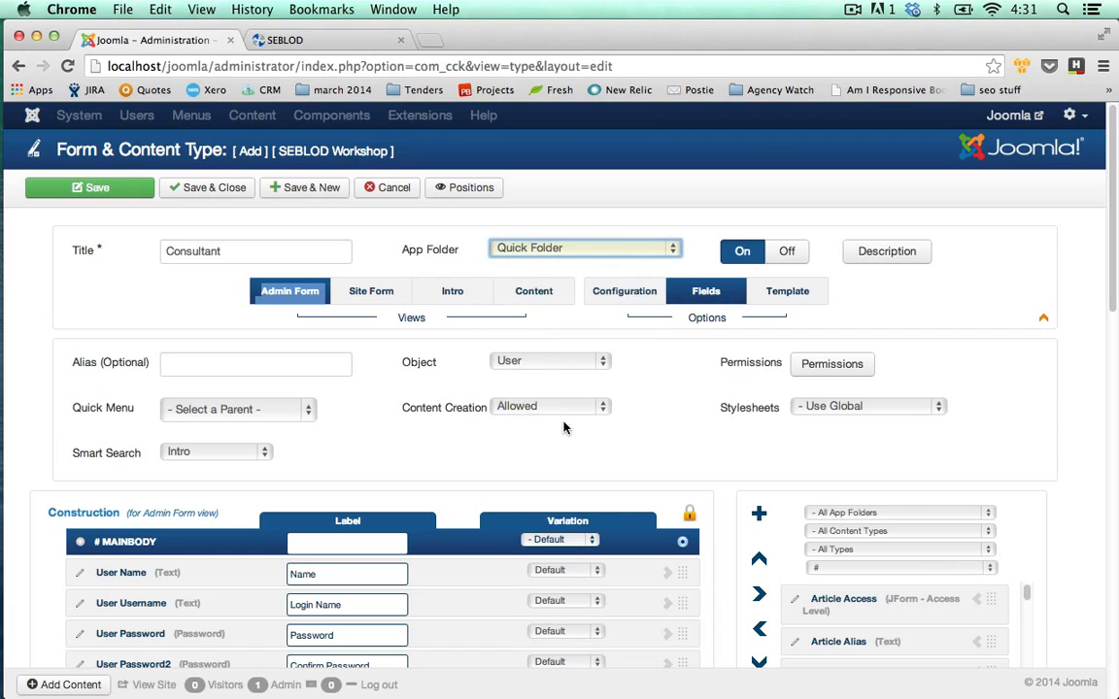
click(462, 251)
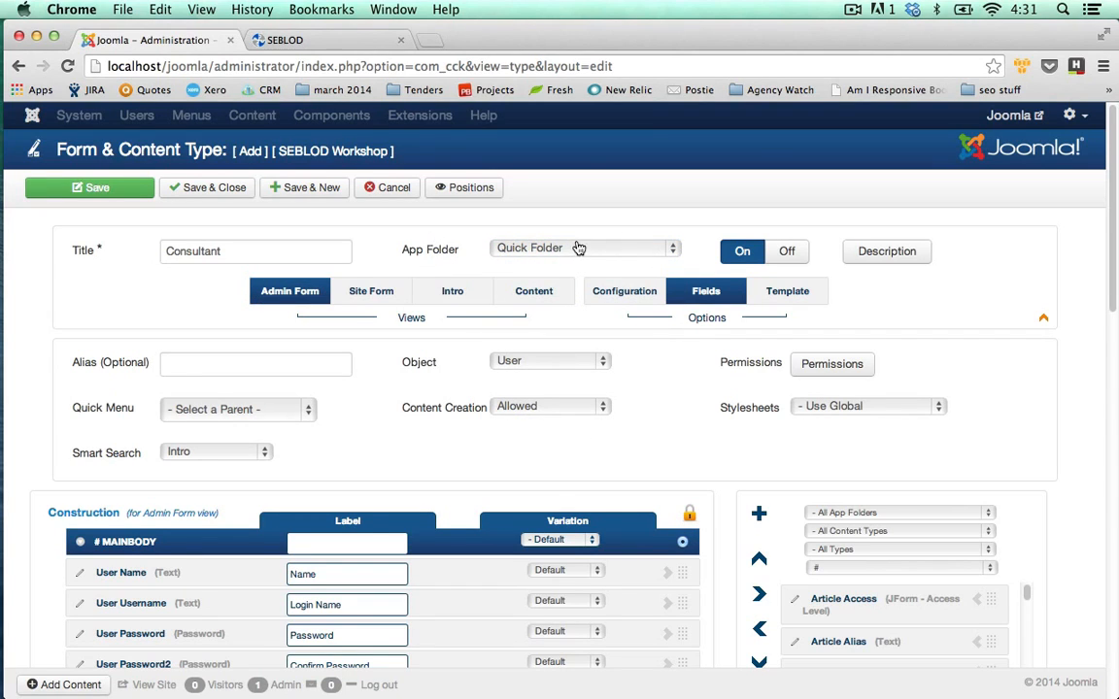
click(578, 249)
click(542, 427)
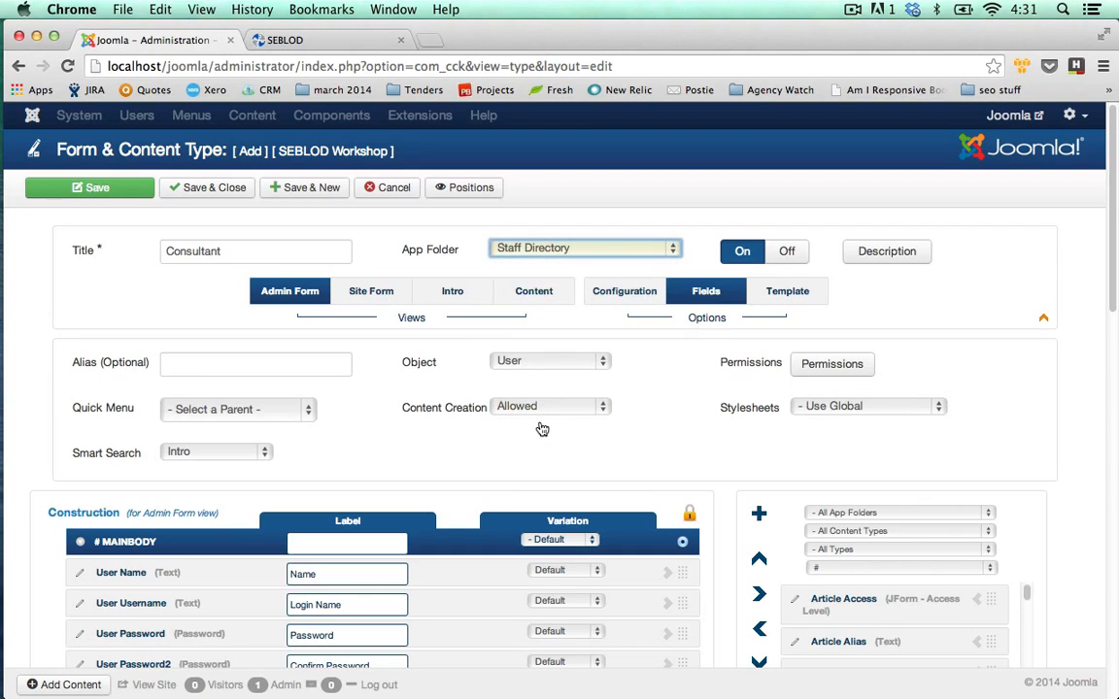
click(447, 221)
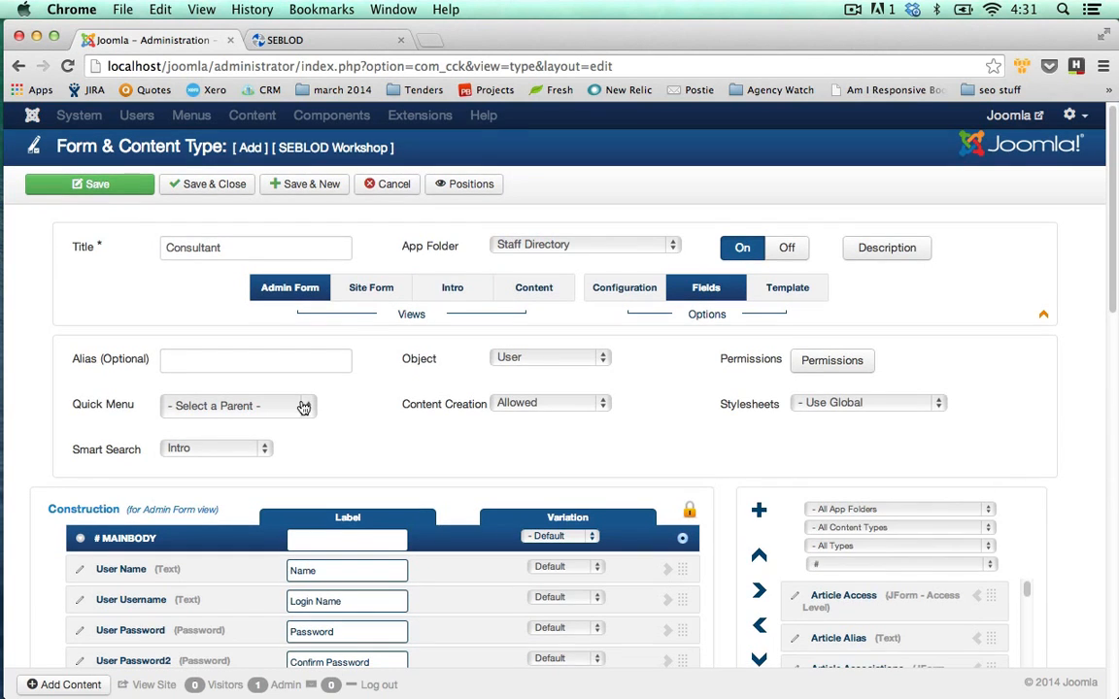
scroll(291, 388, down, 5)
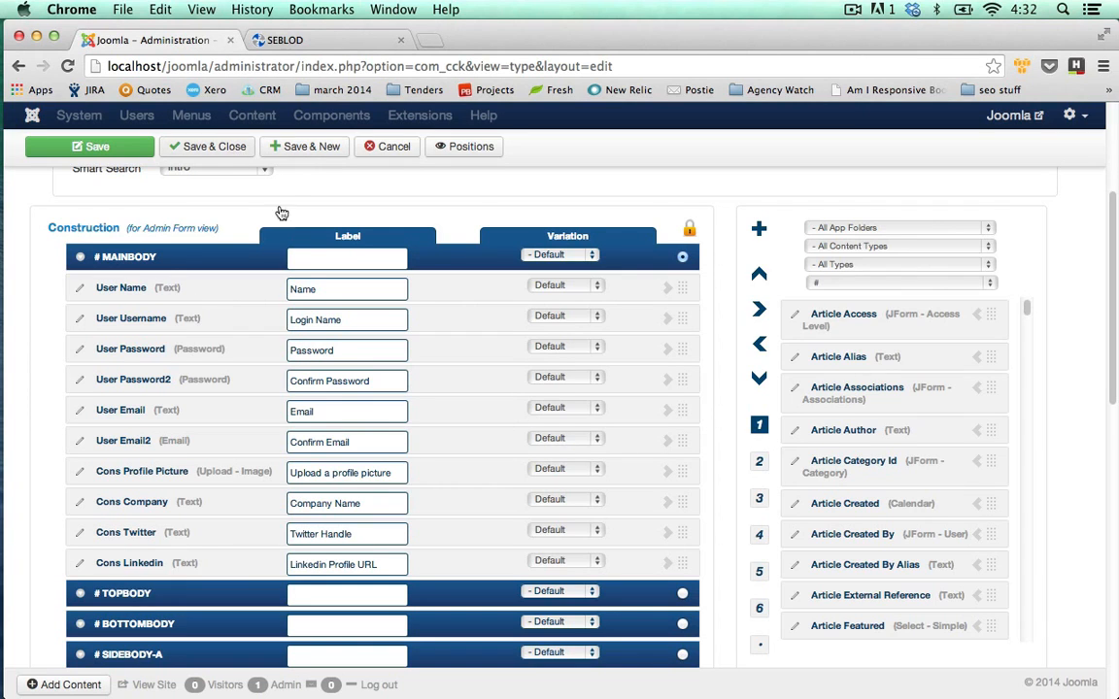
scroll(321, 229, up, 2)
scroll(356, 254, up, 5)
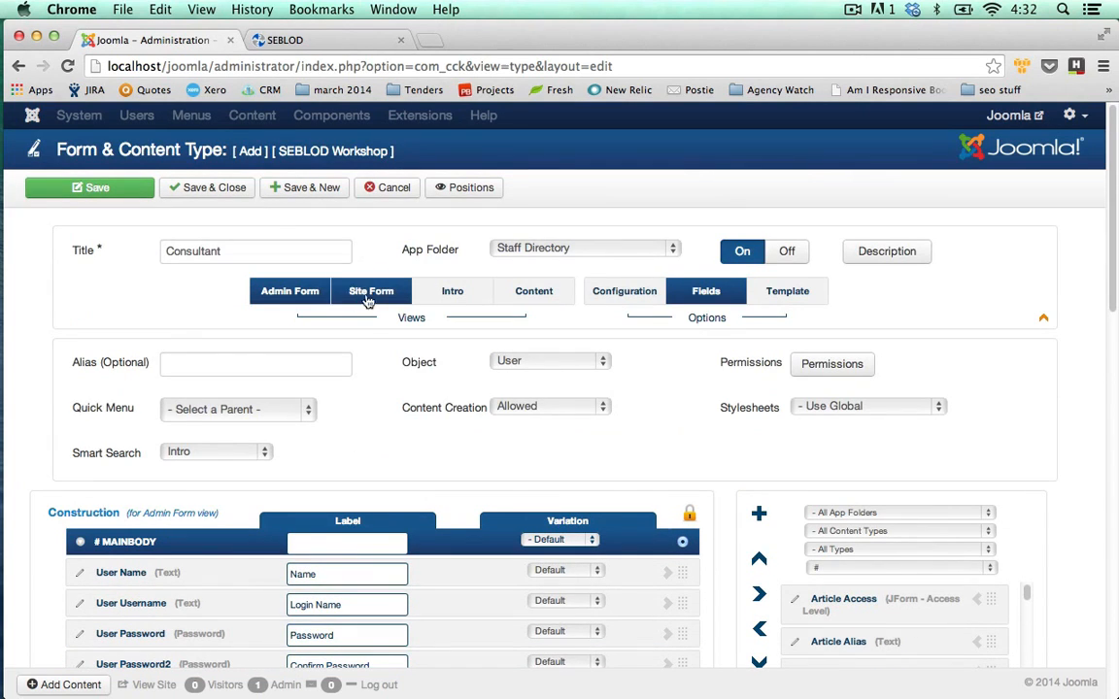
Save and close the Consultant content type, then try and cancel a new user in User Manager.
click(207, 188)
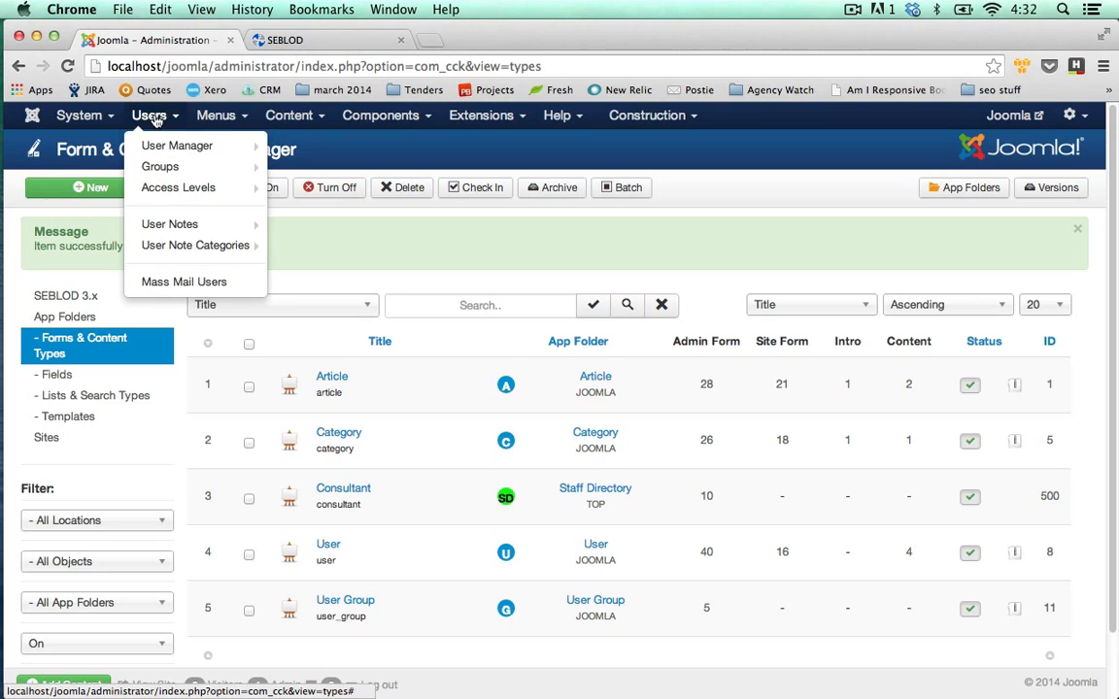
mouse_move(156, 146)
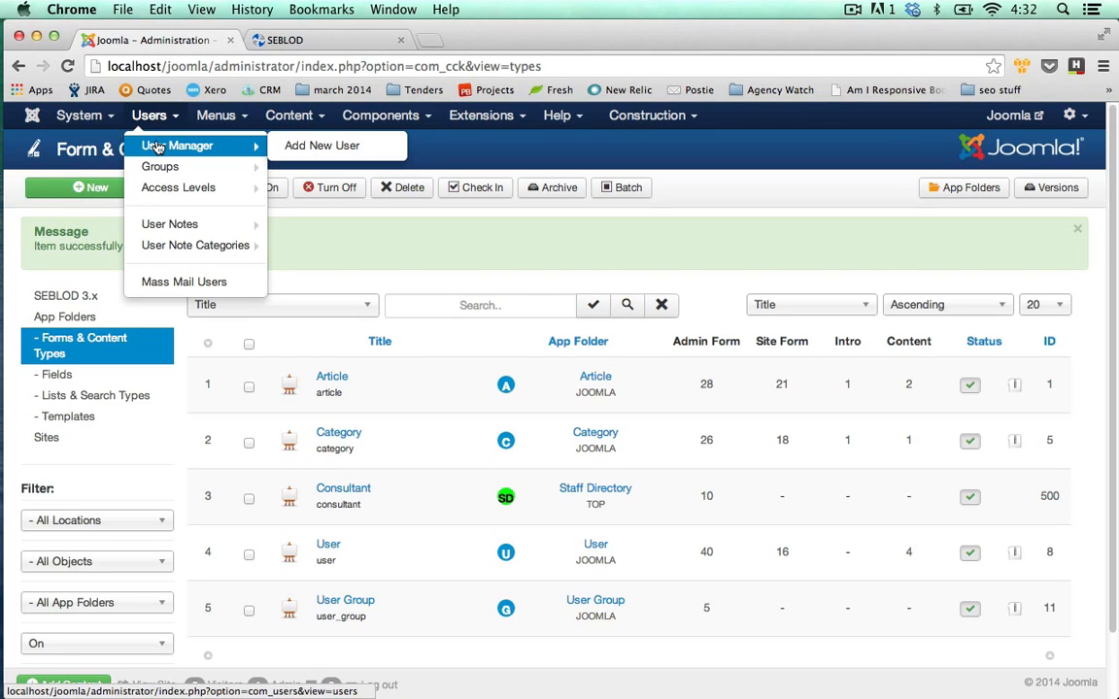
click(311, 154)
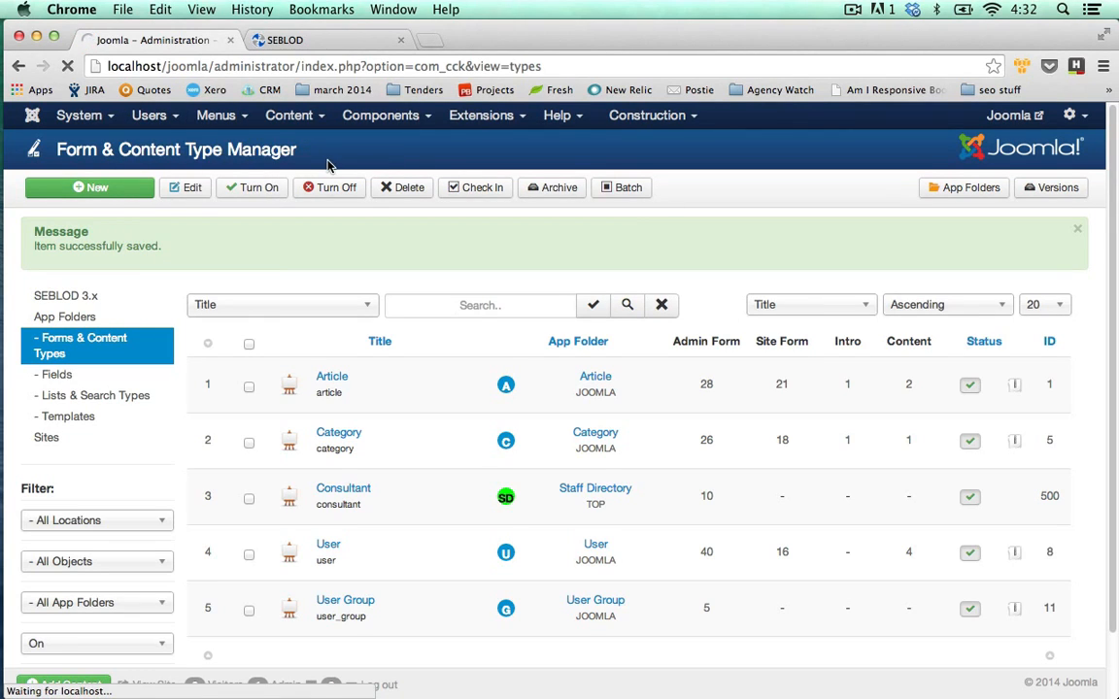
click(387, 188)
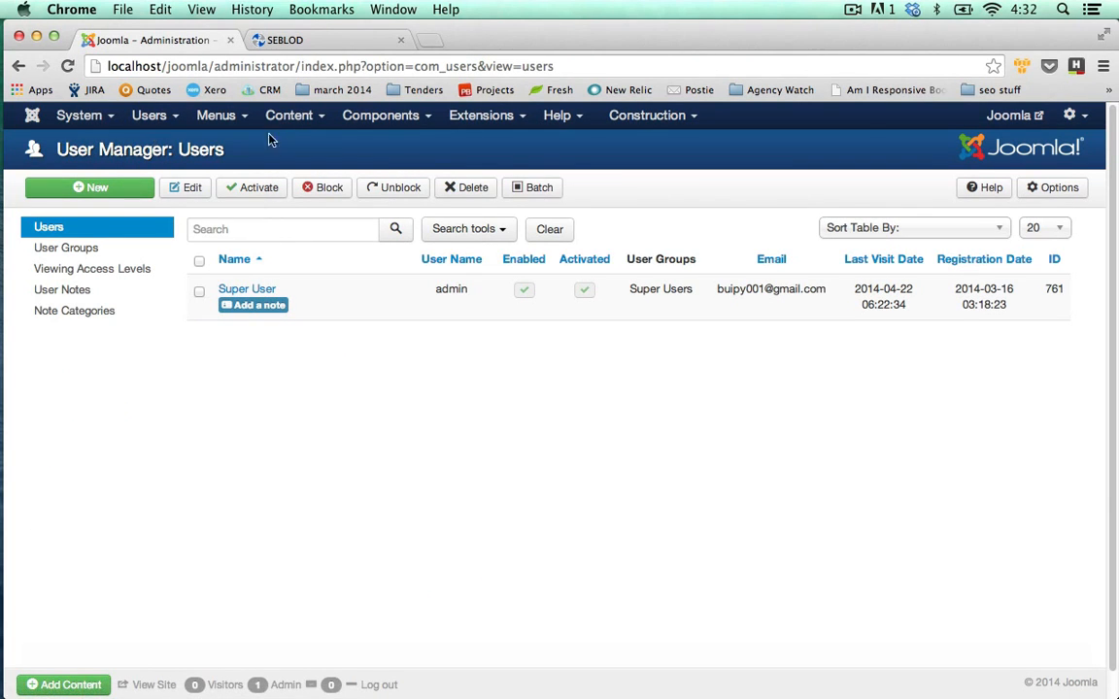
Check the forms offered for a new article and a new user, now including Consultant.
mouse_move(297, 116)
click(297, 146)
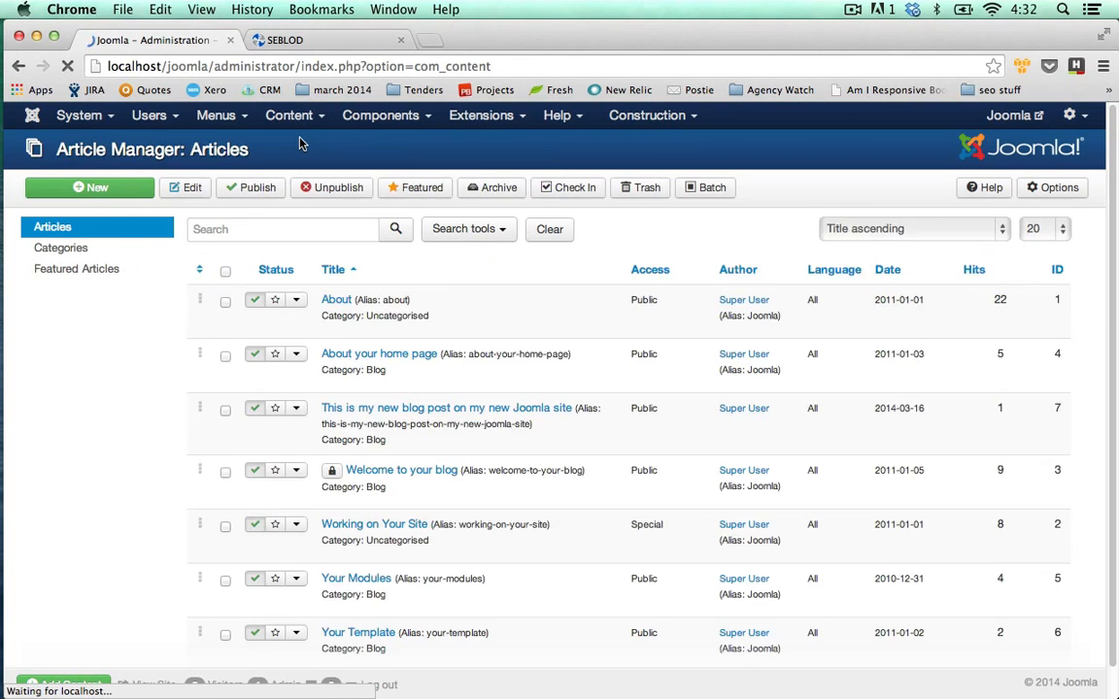
click(125, 194)
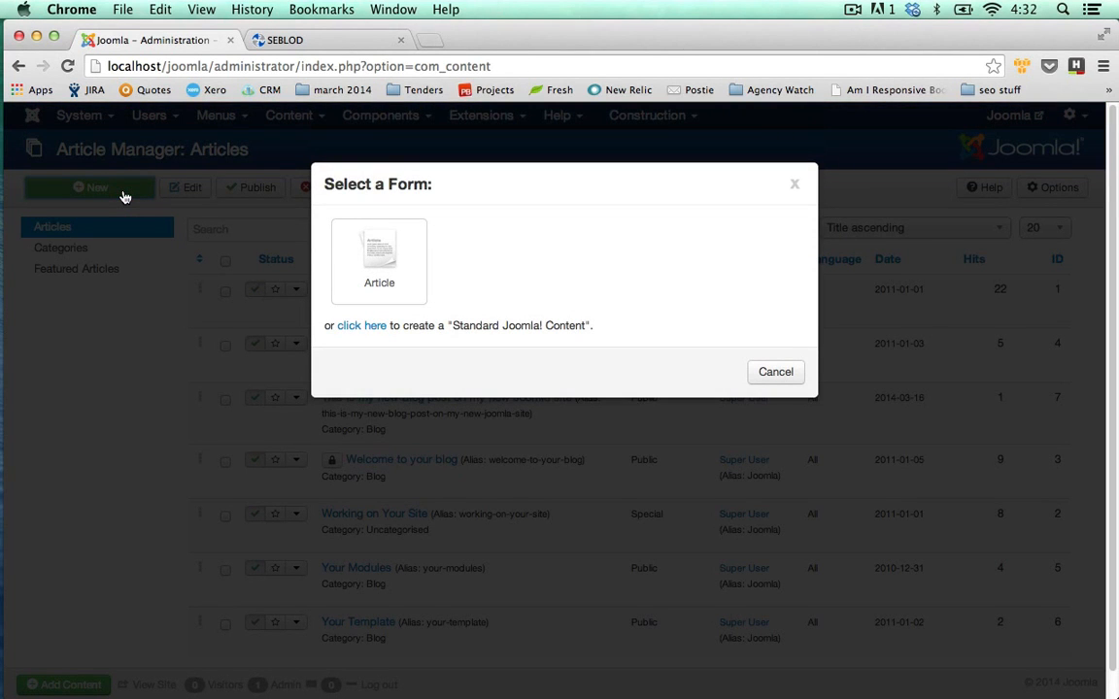
click(794, 184)
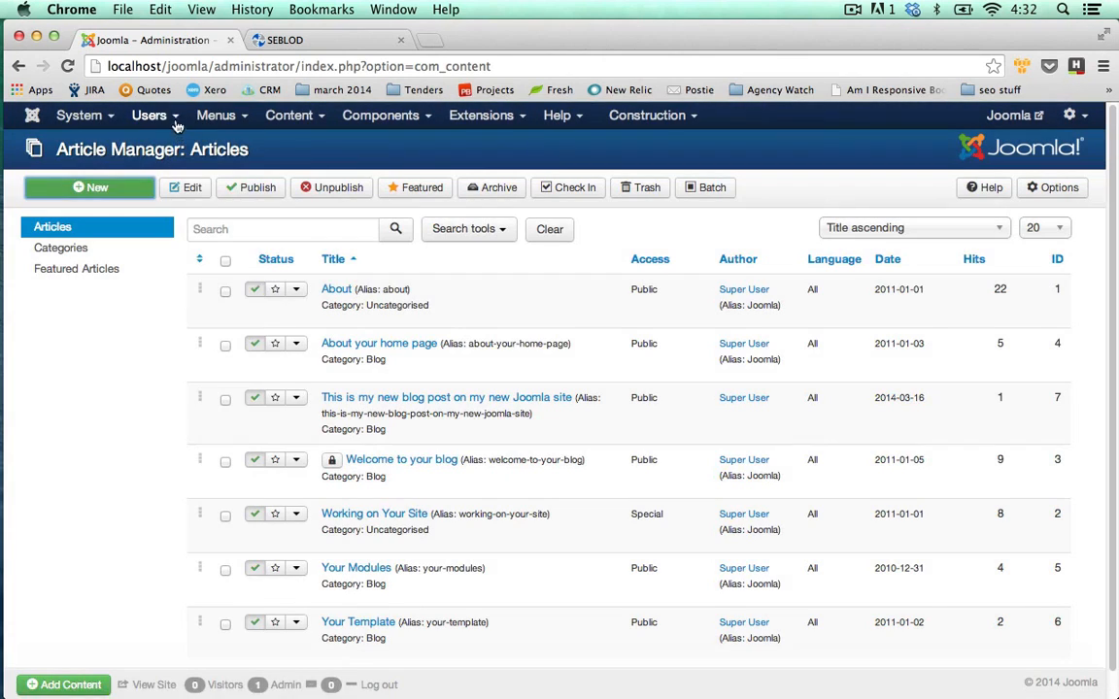
mouse_move(151, 116)
click(160, 145)
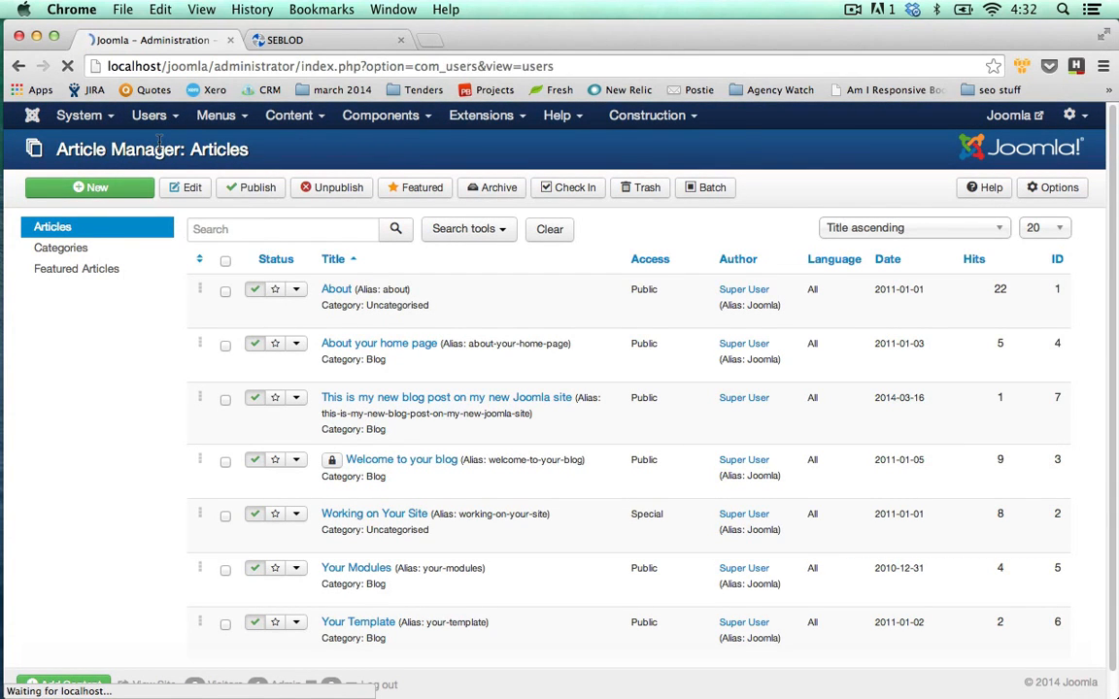
click(125, 192)
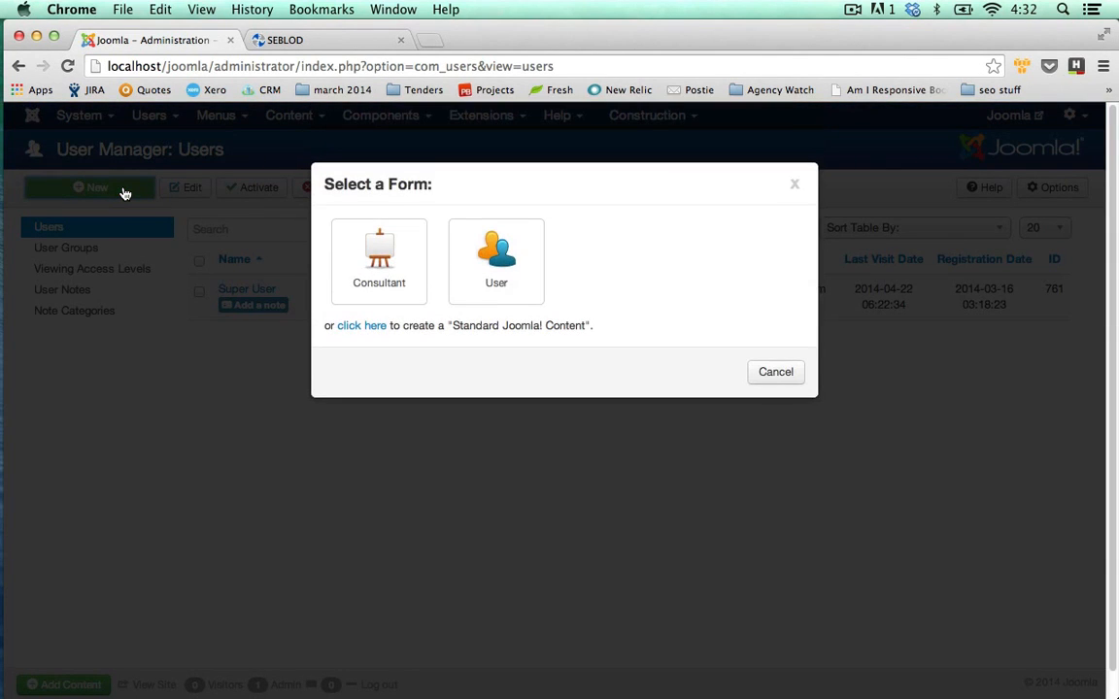
Choose the Consultant form and enter the consultant's first name, a login, and the password twice.
click(385, 272)
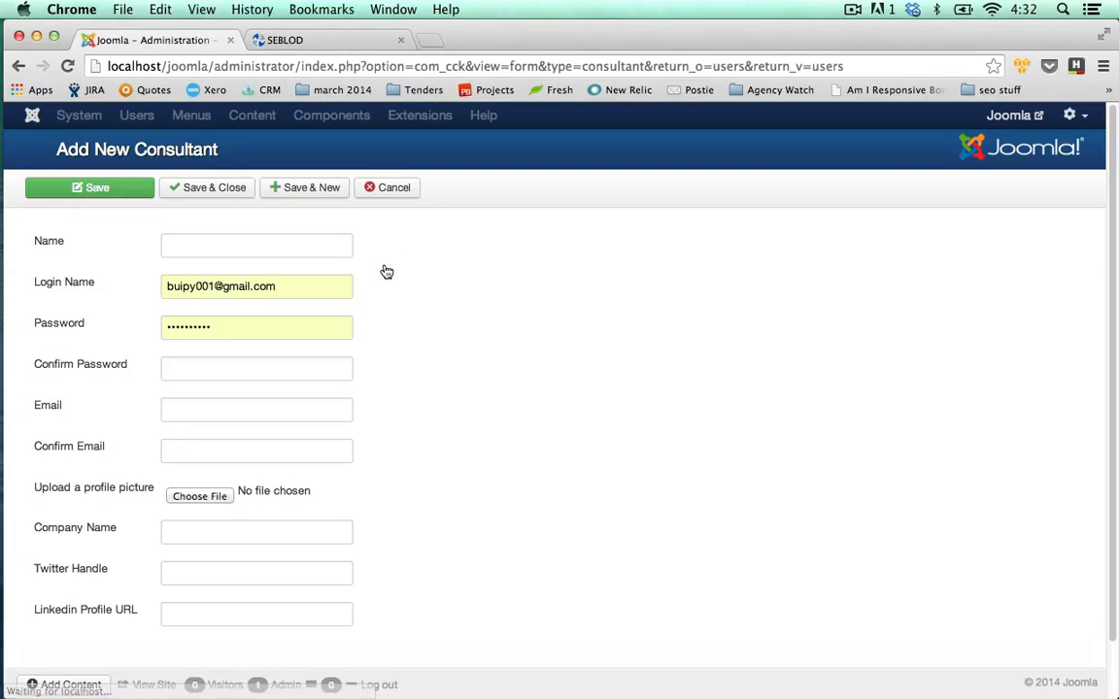
click(275, 251)
scroll(299, 287, down, 1)
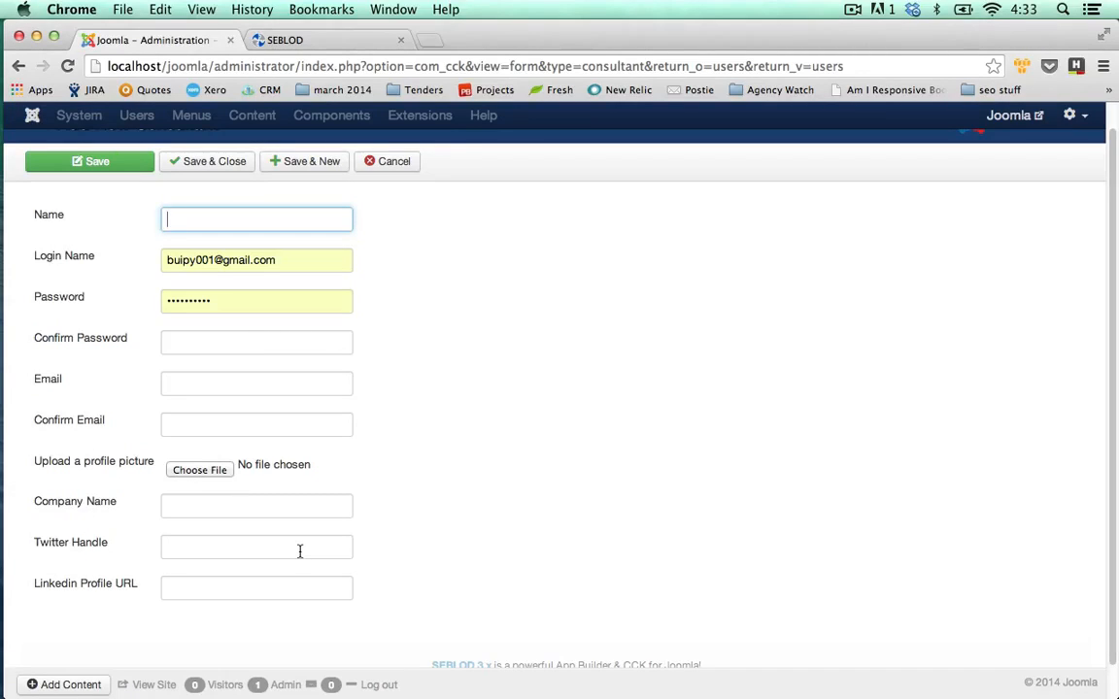
text(James)
key(Tab)
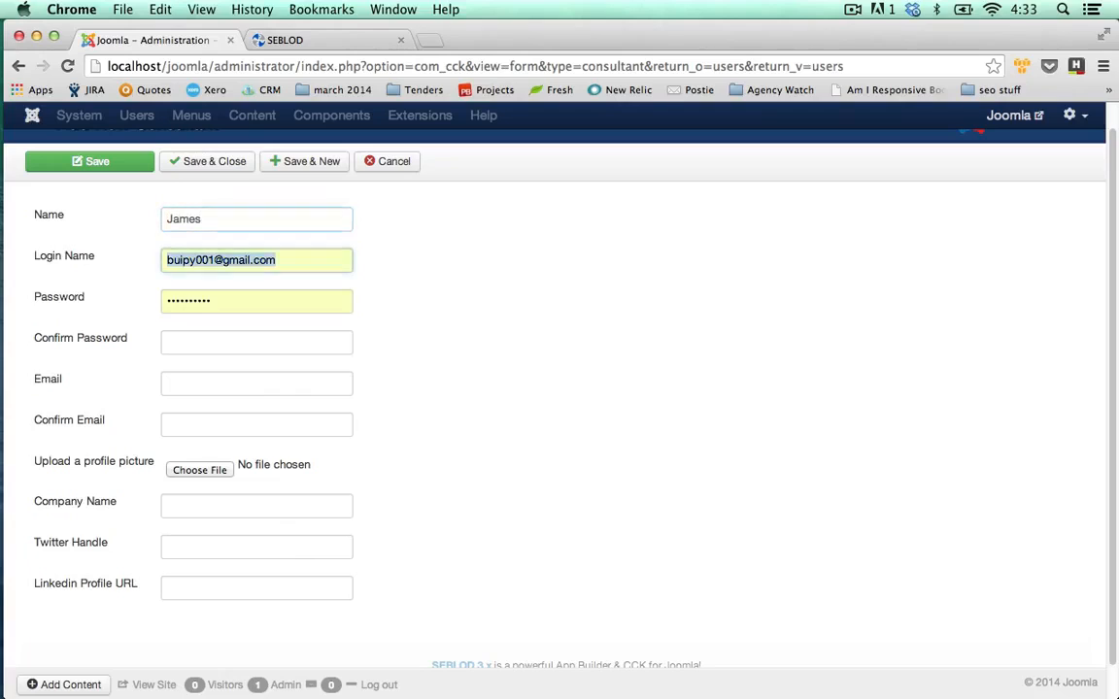
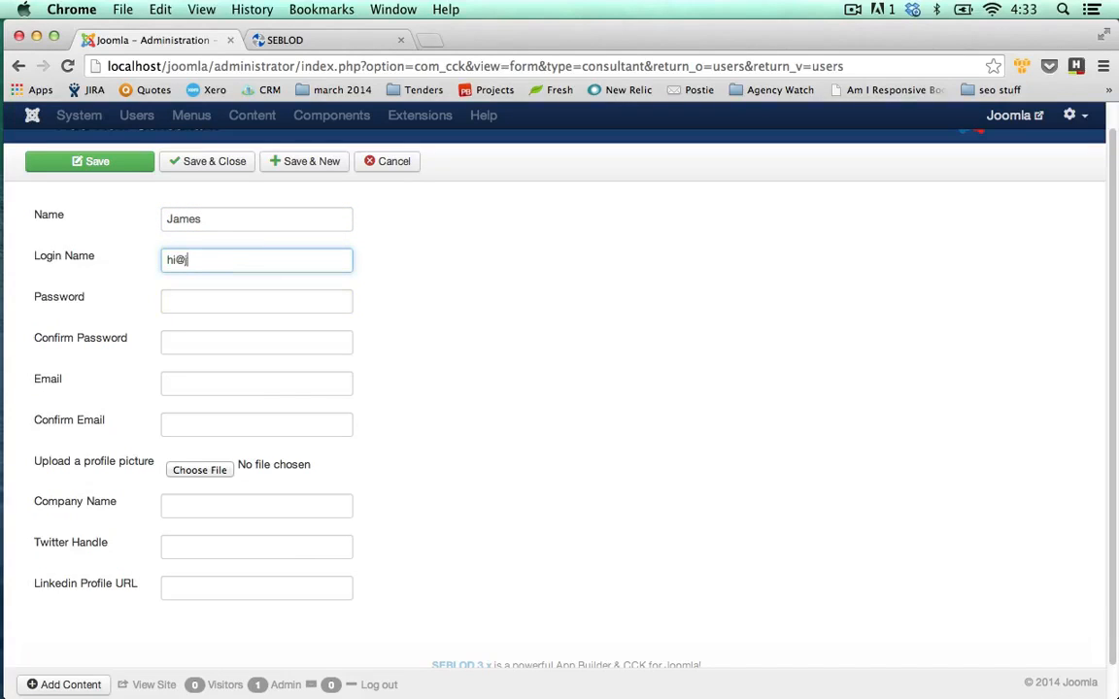
key(Tab)
text(•••••••)
key(Tab)
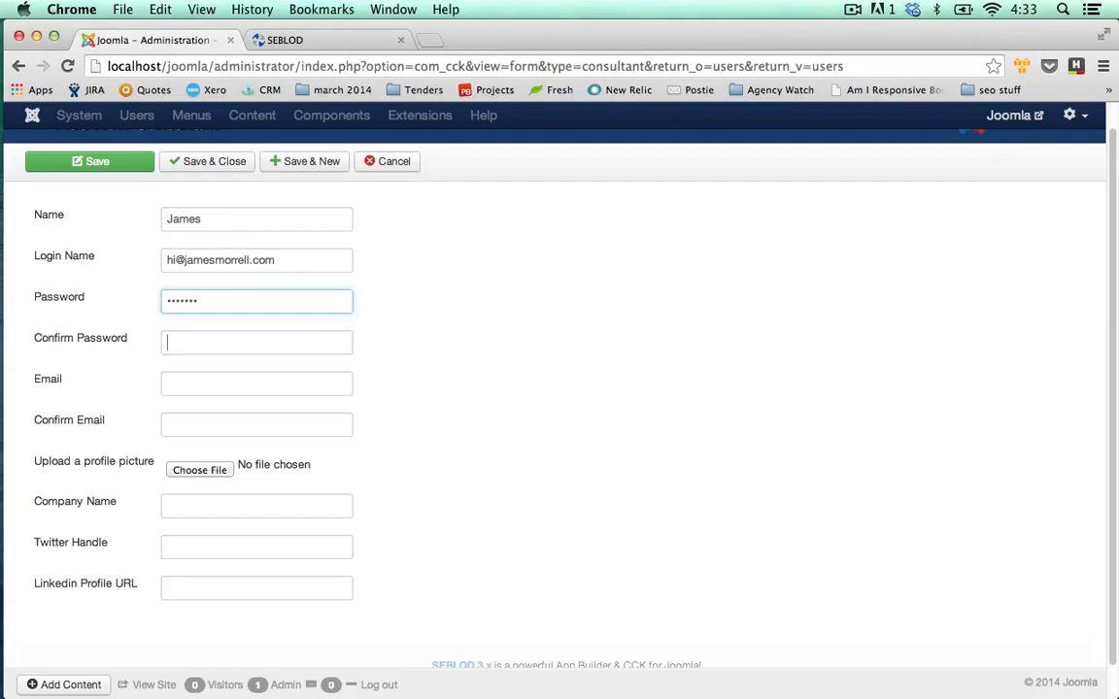
text(•••••••)
key(Tab)
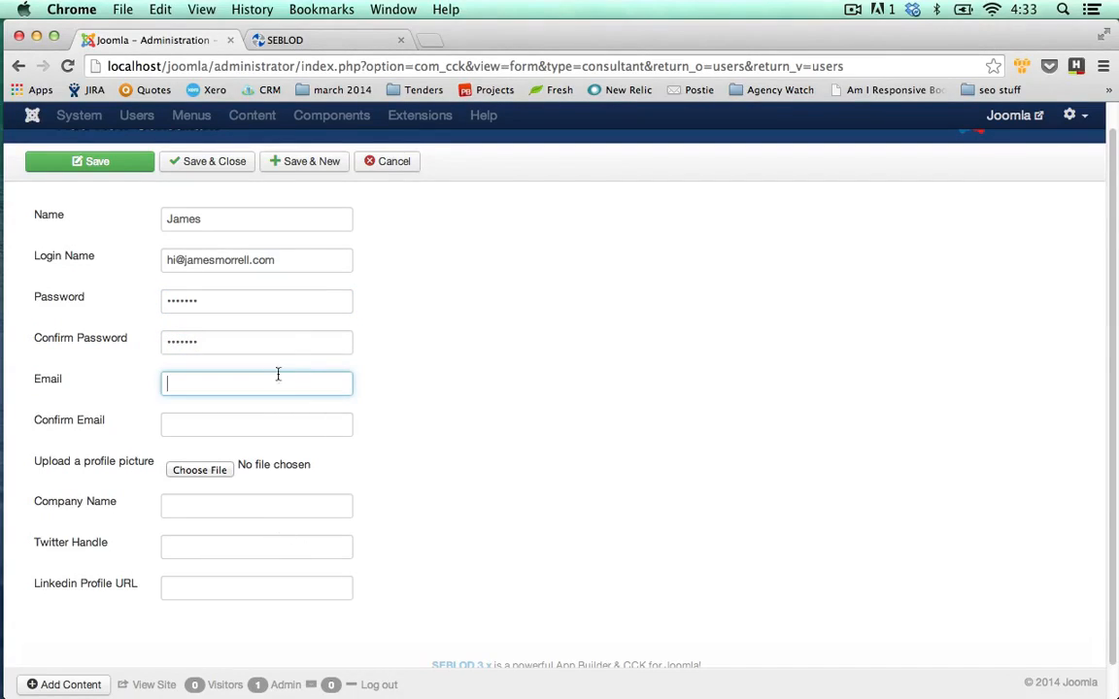
Replace the login name with the consultant's short username.
drag(276, 261, 143, 255)
text(x)
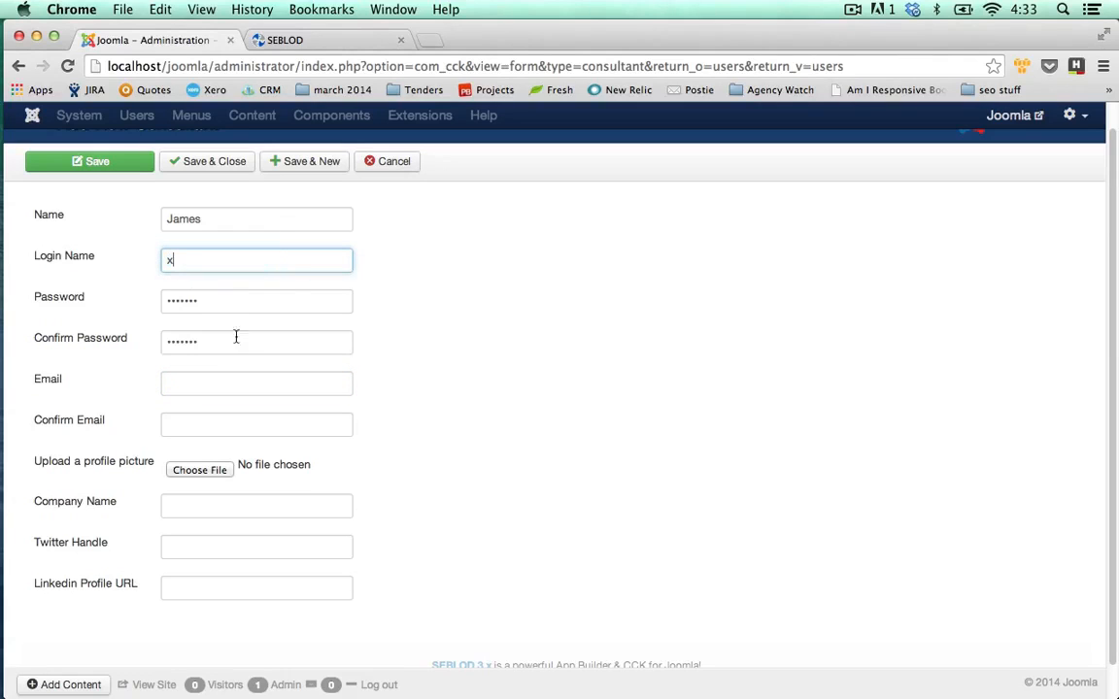
key(BackSpace)
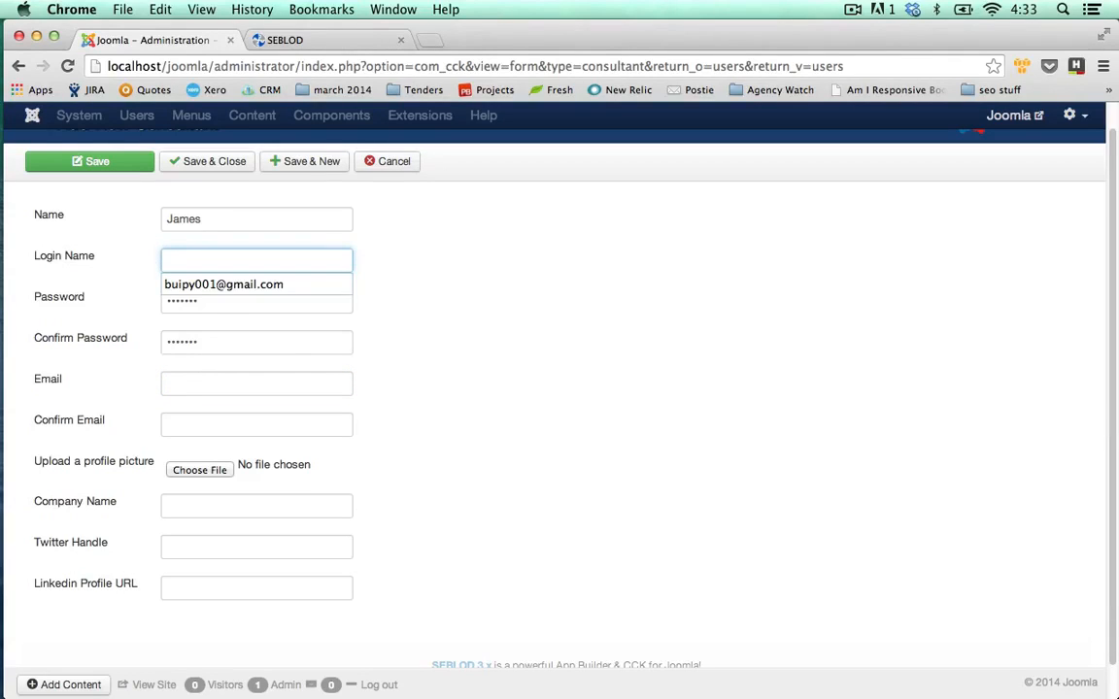
key(super+z)
key(BackSpace)
text(JamesM)
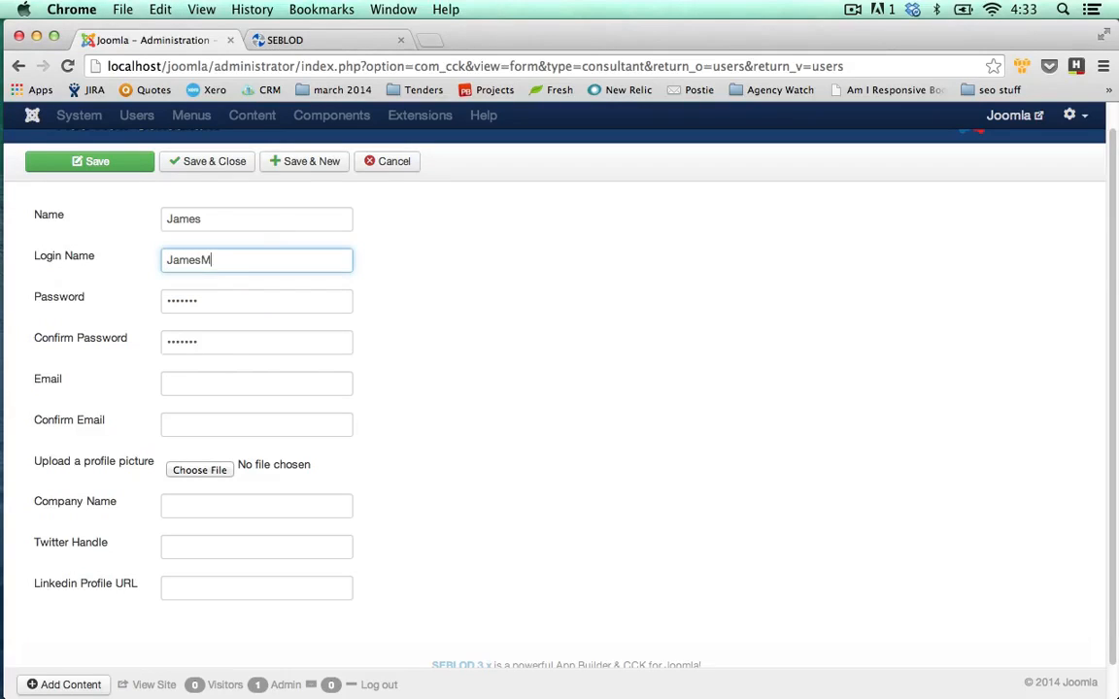
Enter the consultant's e-mail address and paste the same address into Confirm Email.
click(189, 379)
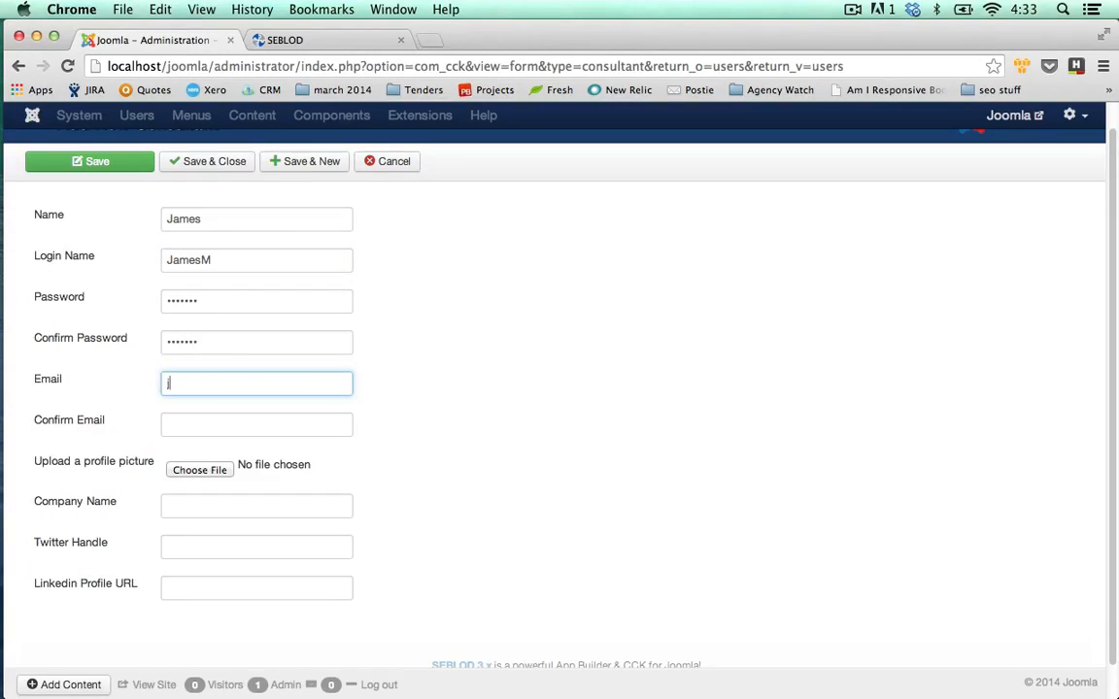
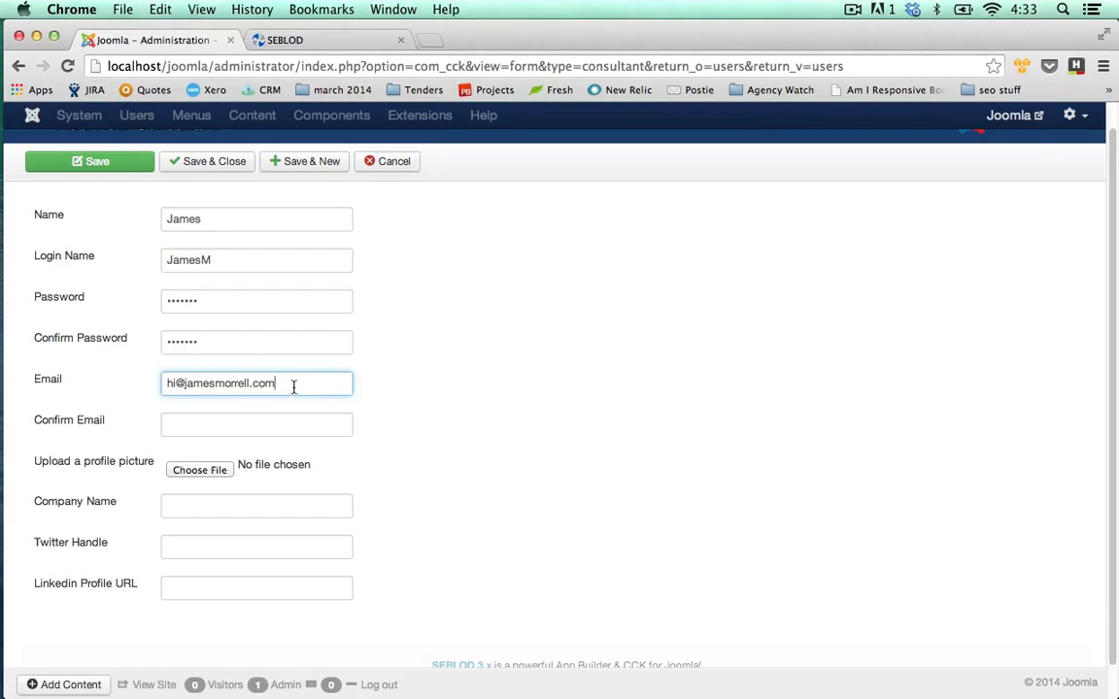
drag(294, 385, 124, 386)
key(super+c)
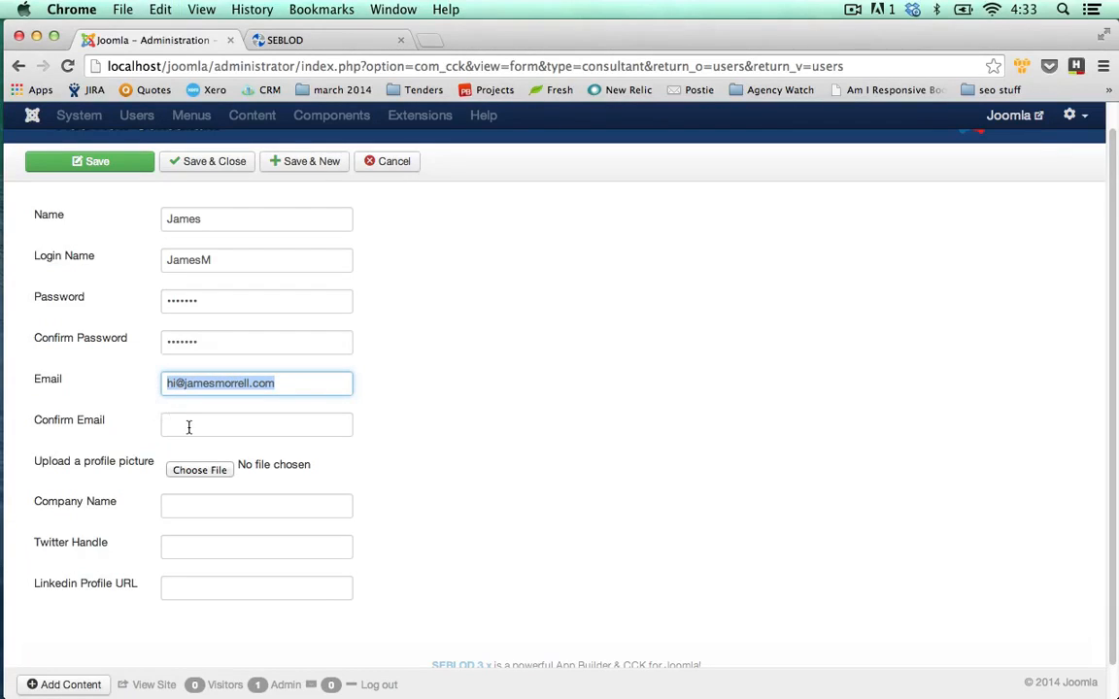
click(190, 425)
key(super+v)
click(407, 444)
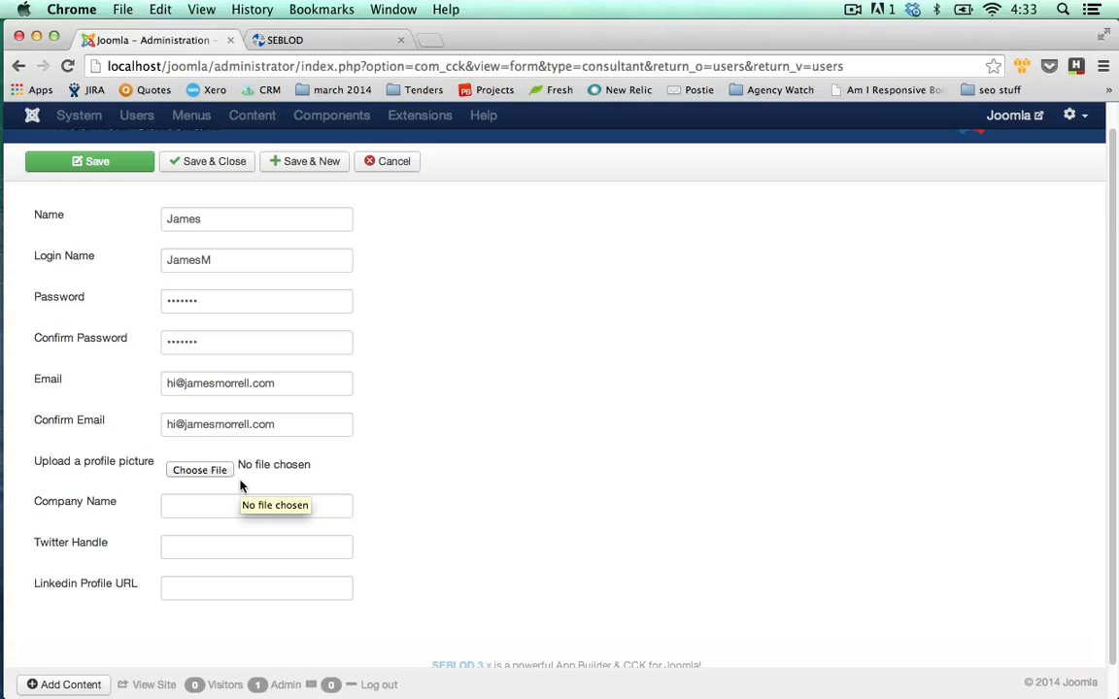
click(269, 509)
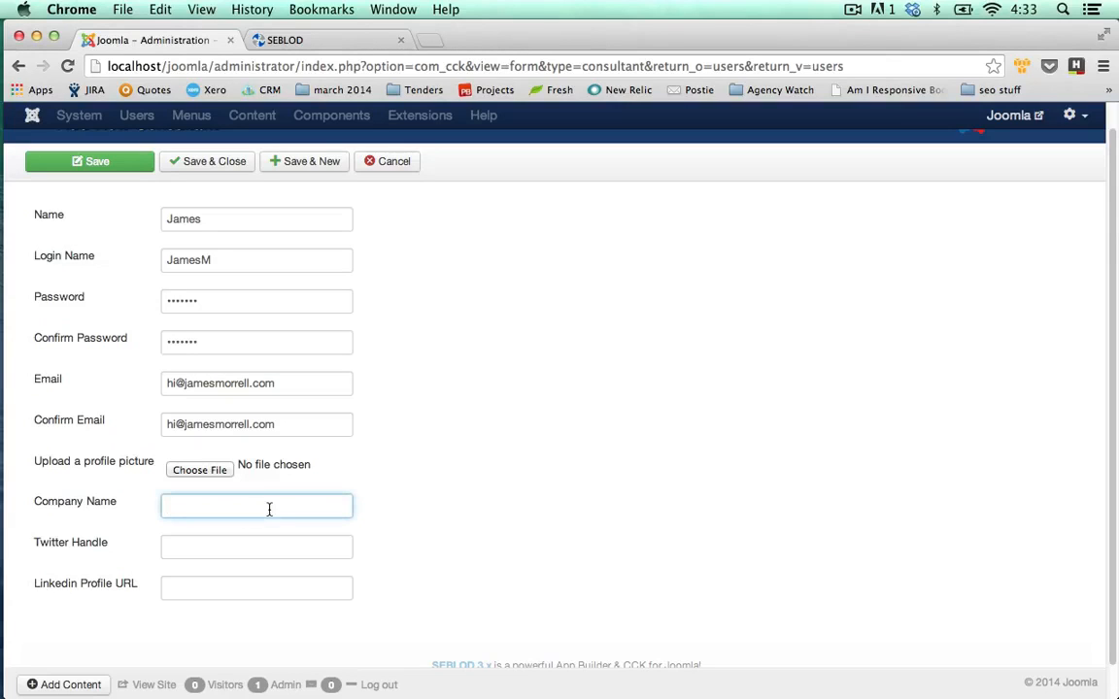
text(Loudbox Media)
click(248, 550)
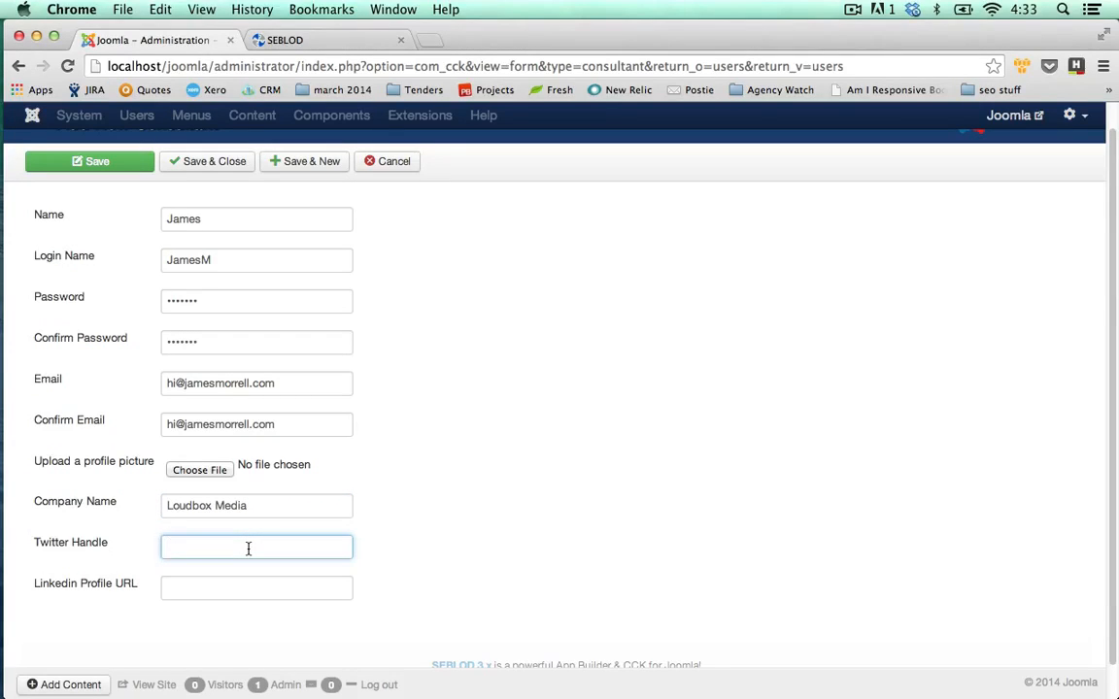
text(_jrmo)
click(253, 584)
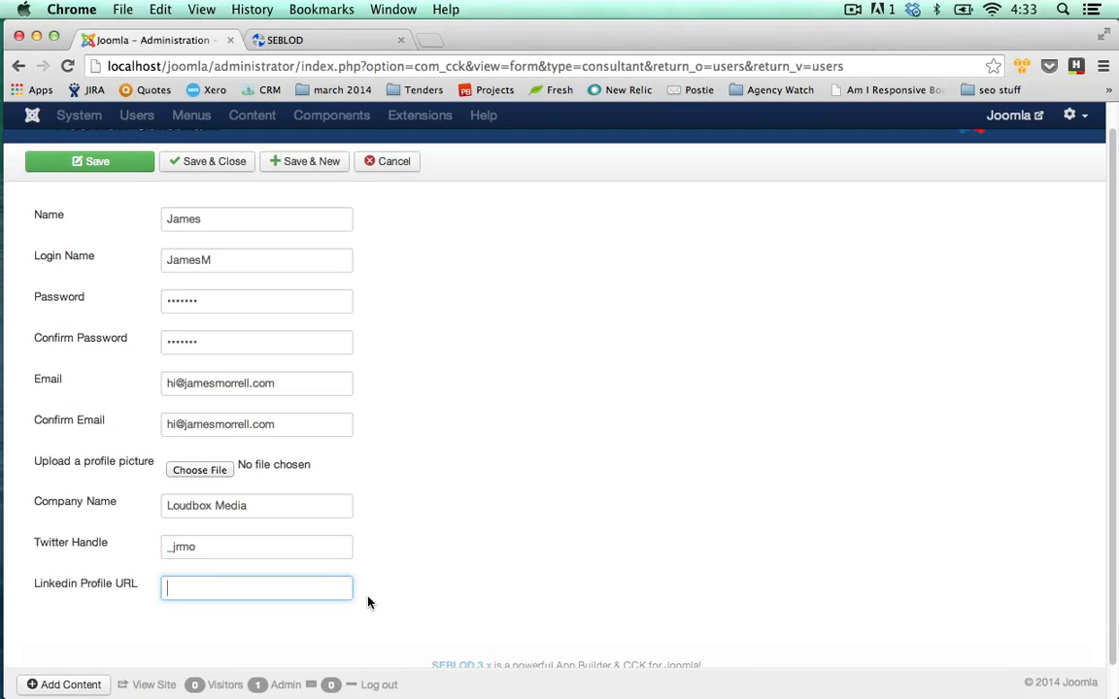
text(www.linkedin.com)
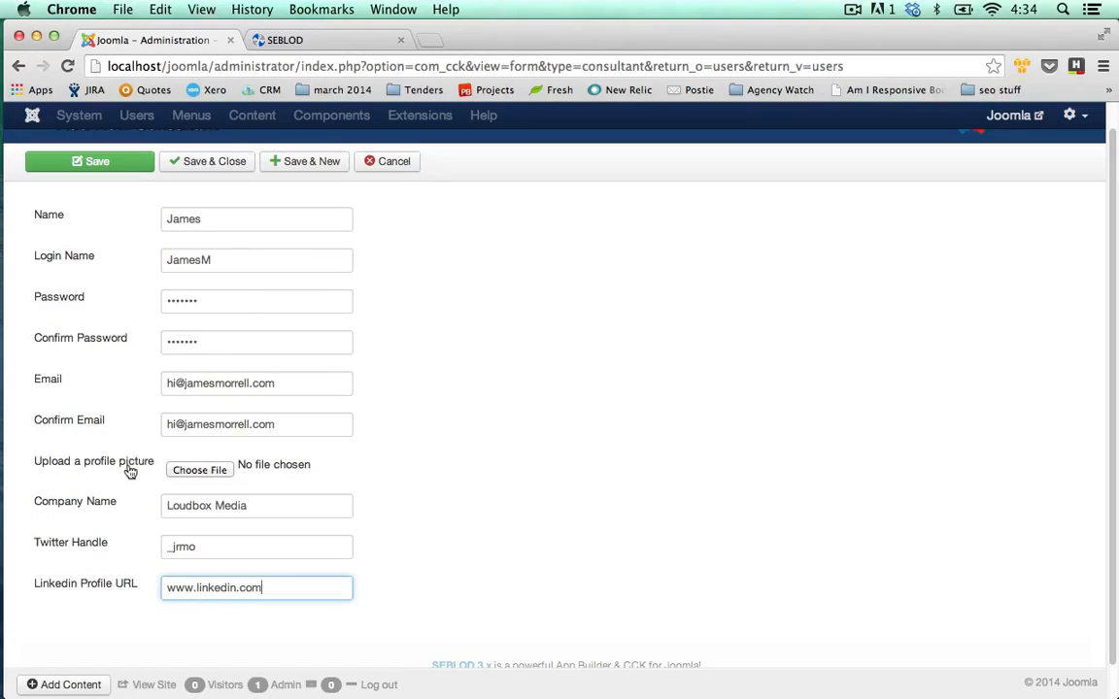
Upload a png image as the profile picture and Save & Close the new consultant.
click(218, 474)
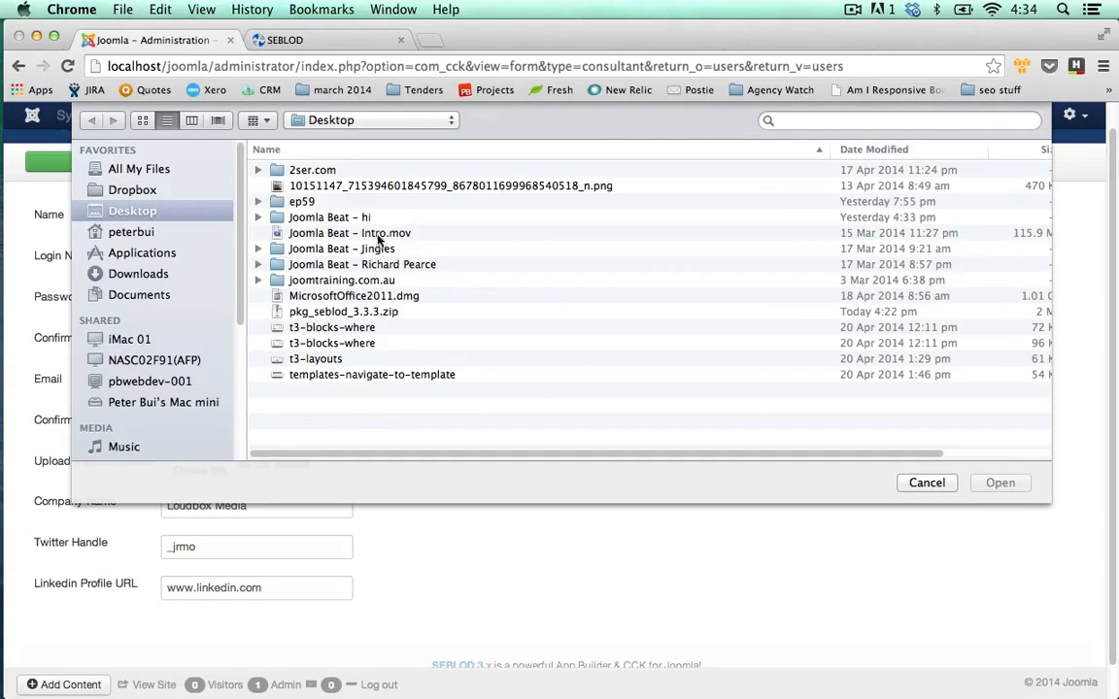
double_click(367, 186)
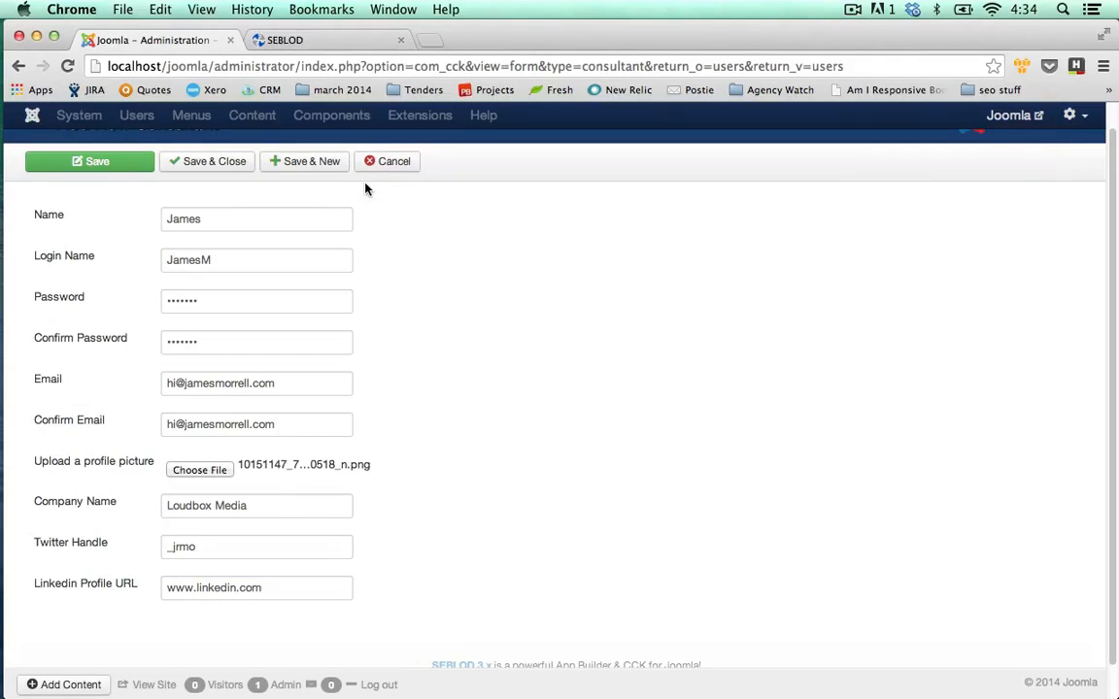
click(228, 170)
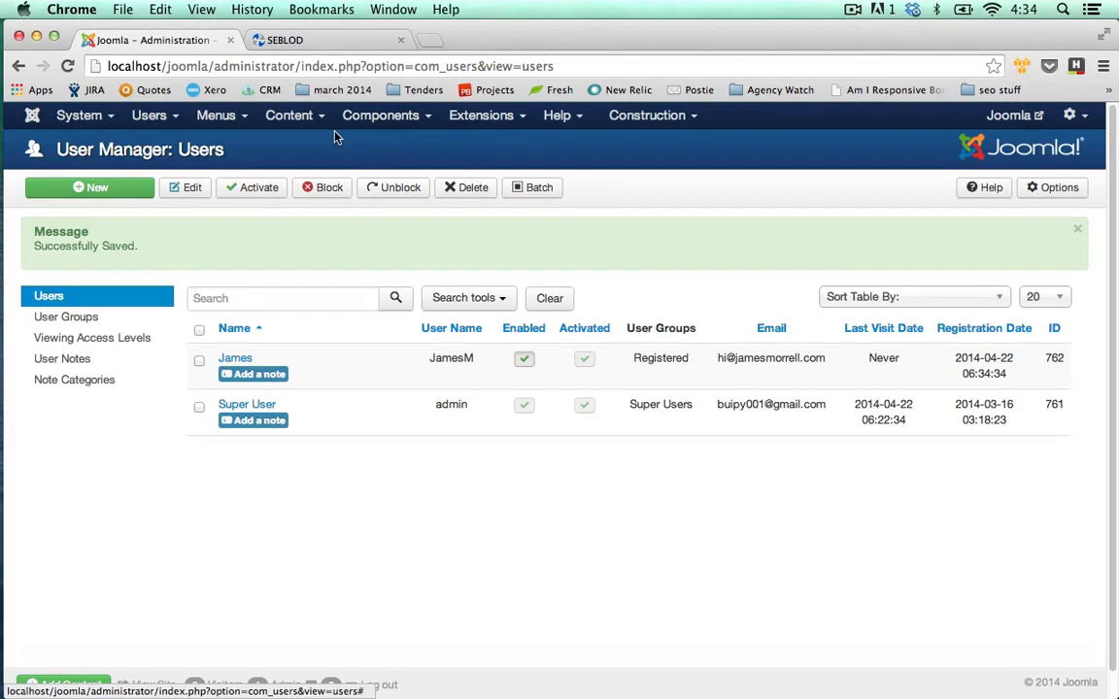
Open the Consultant content type from SEBLOD 3.x Form & Content Types and show its Content view.
click(381, 117)
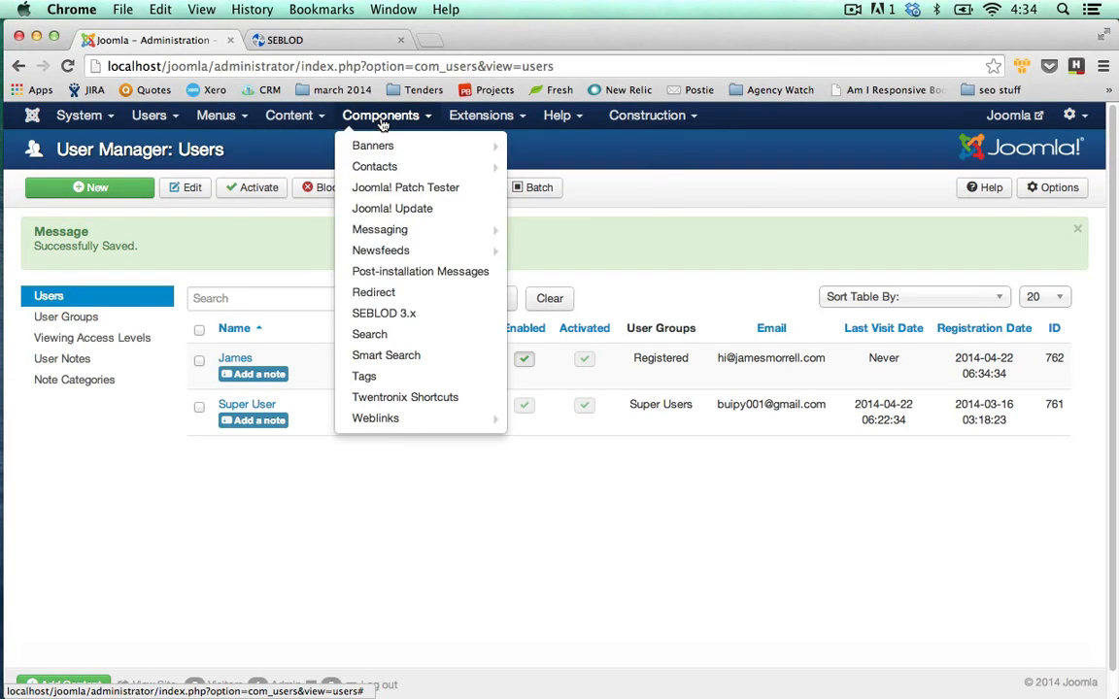
click(405, 318)
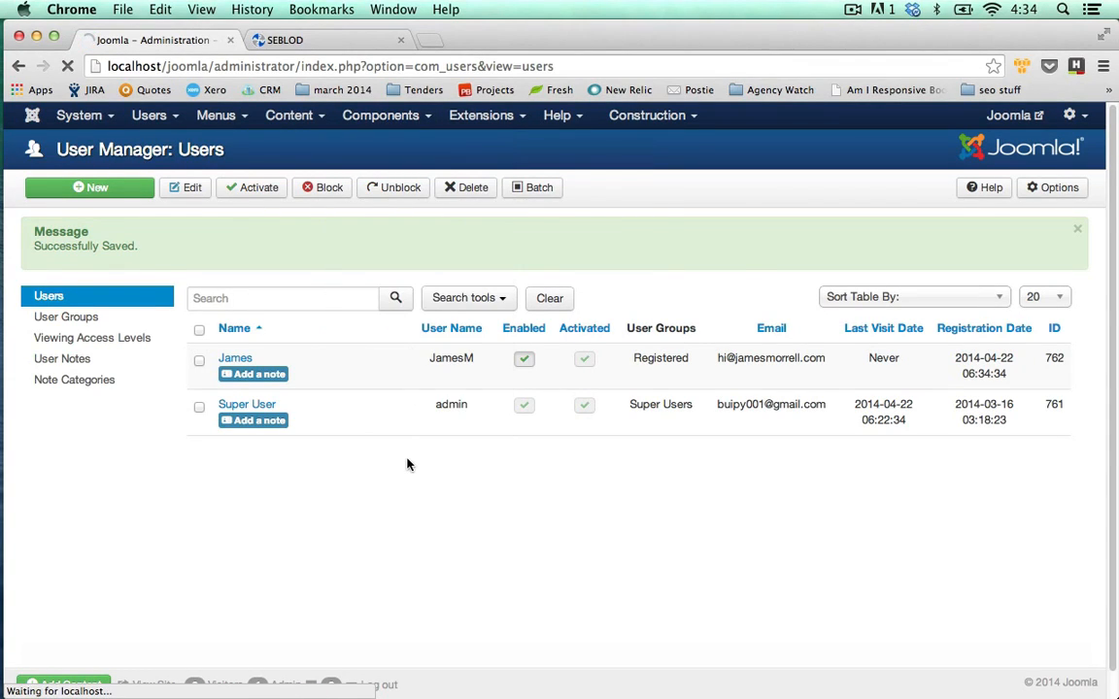
click(477, 431)
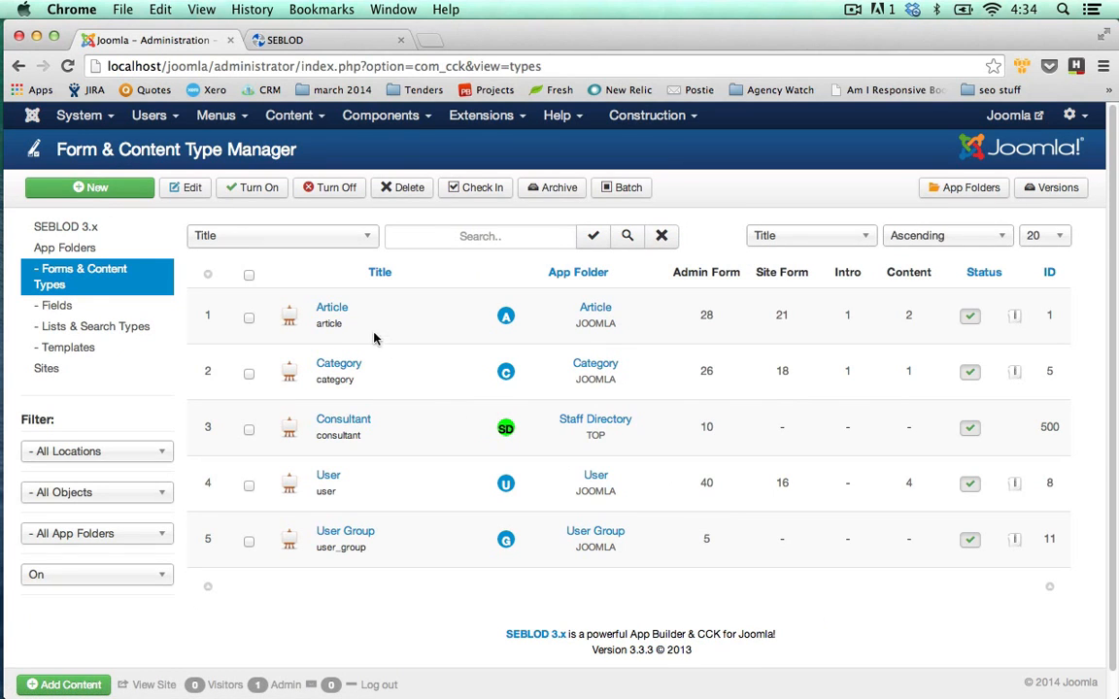
click(344, 425)
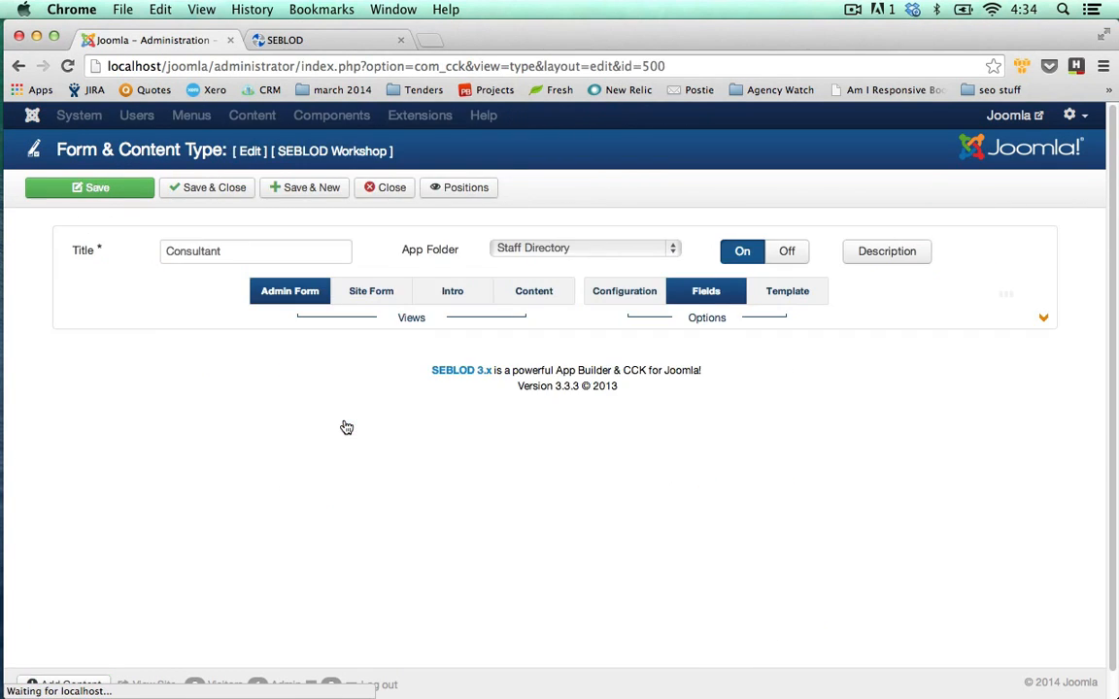
click(534, 296)
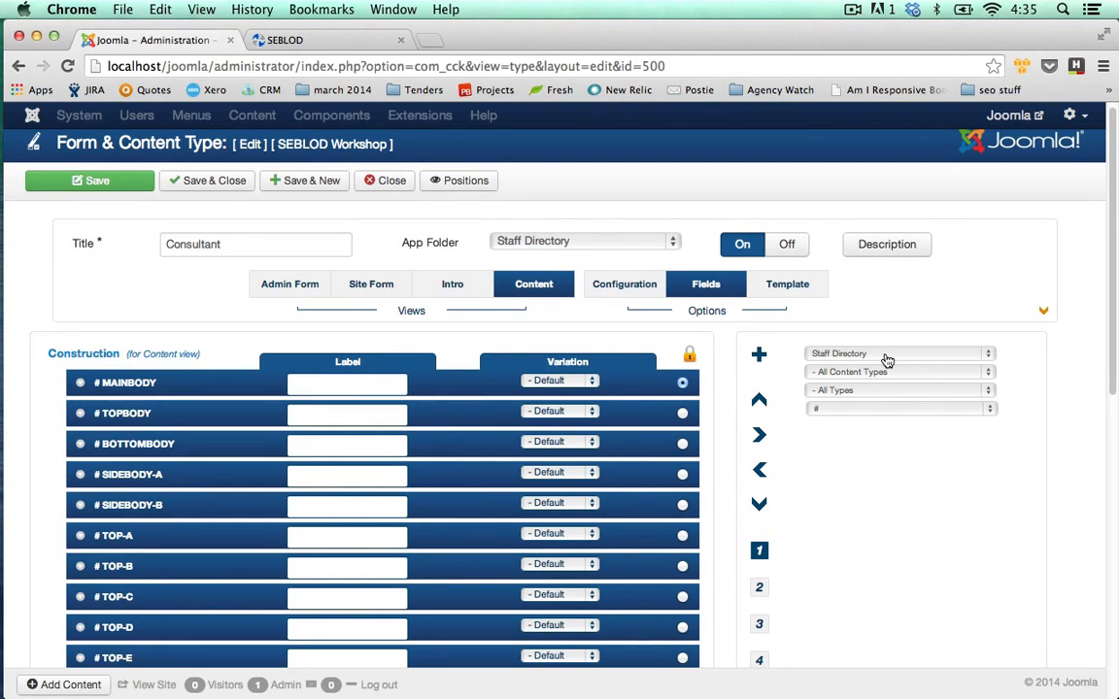
Keep Staff Directory as the field folder, scroll the layout, and preview its positions.
click(887, 358)
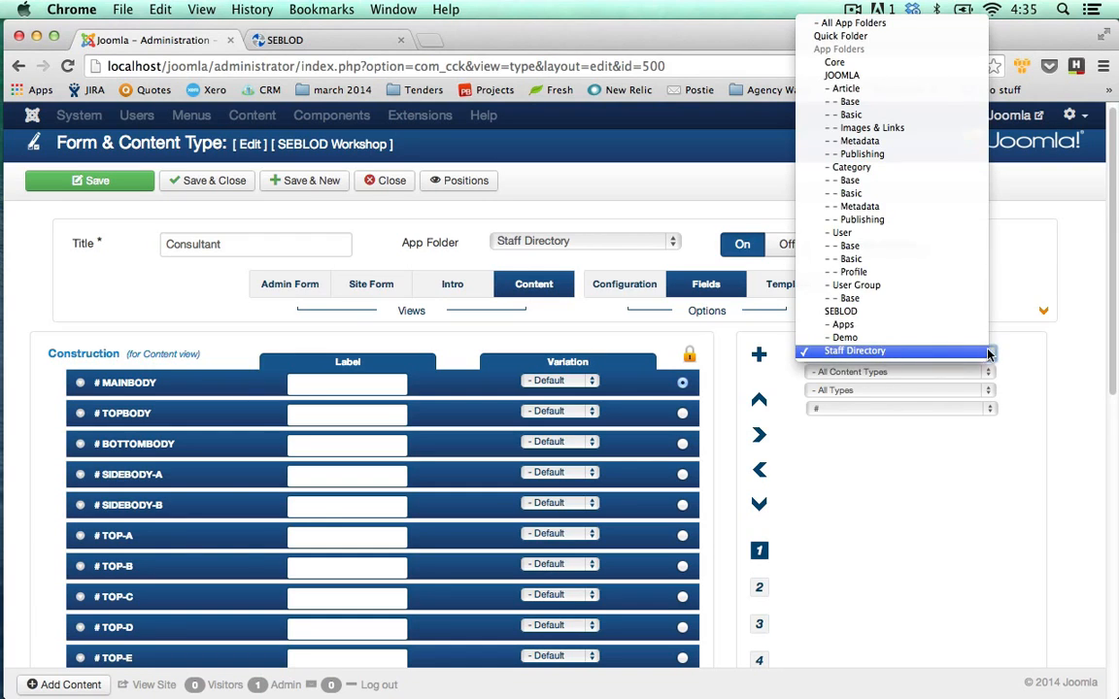
click(892, 356)
scroll(1030, 373, down, 1)
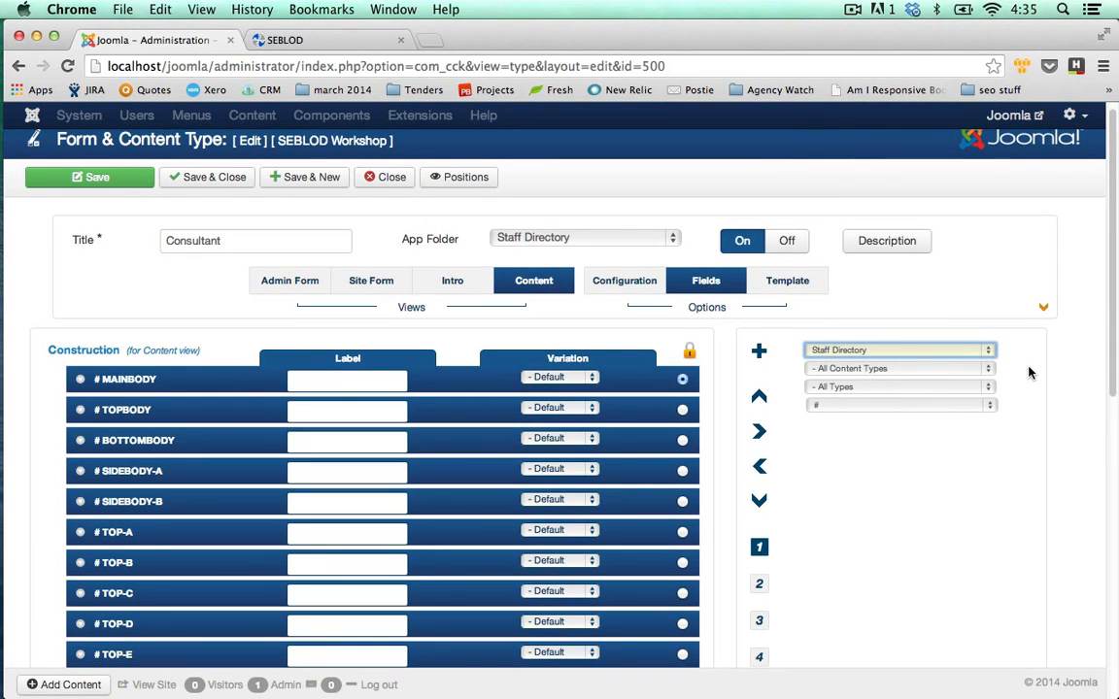
scroll(1030, 373, down, 1)
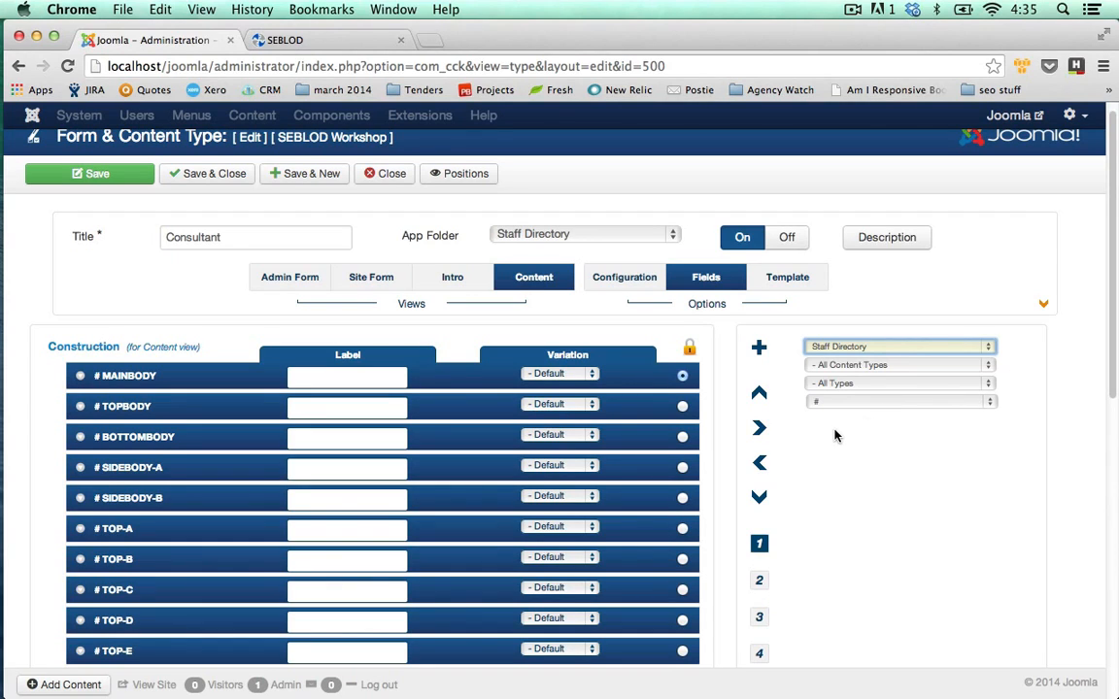
scroll(834, 436, down, 1)
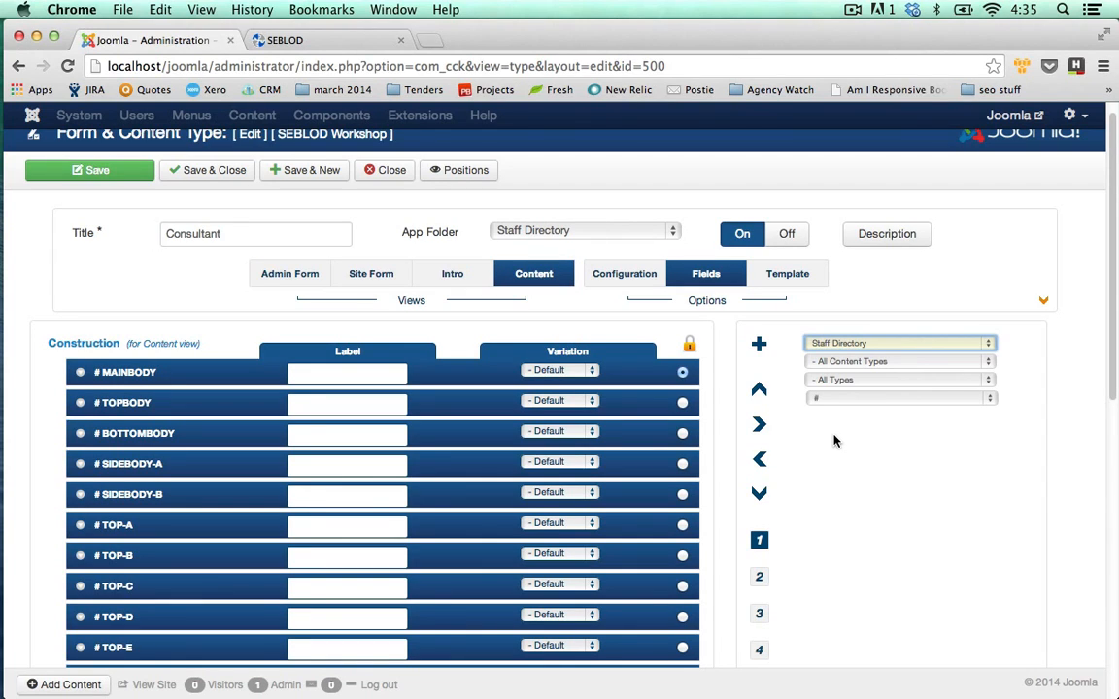
scroll(602, 425, down, 10)
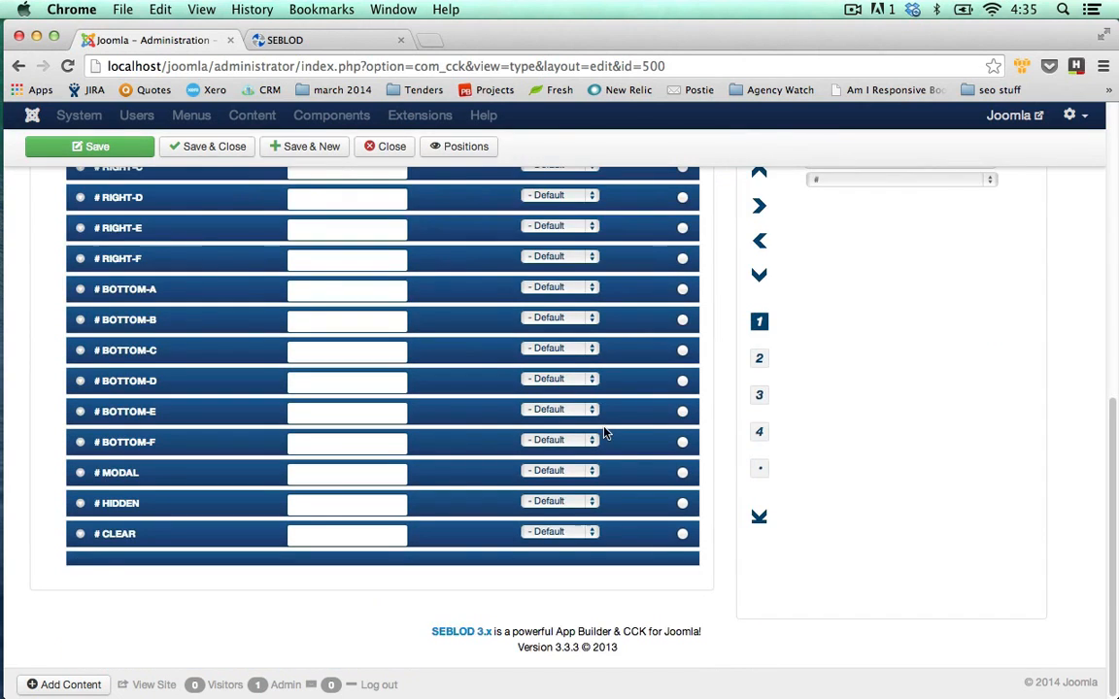
scroll(574, 433, up, 15)
scroll(569, 434, down, 1)
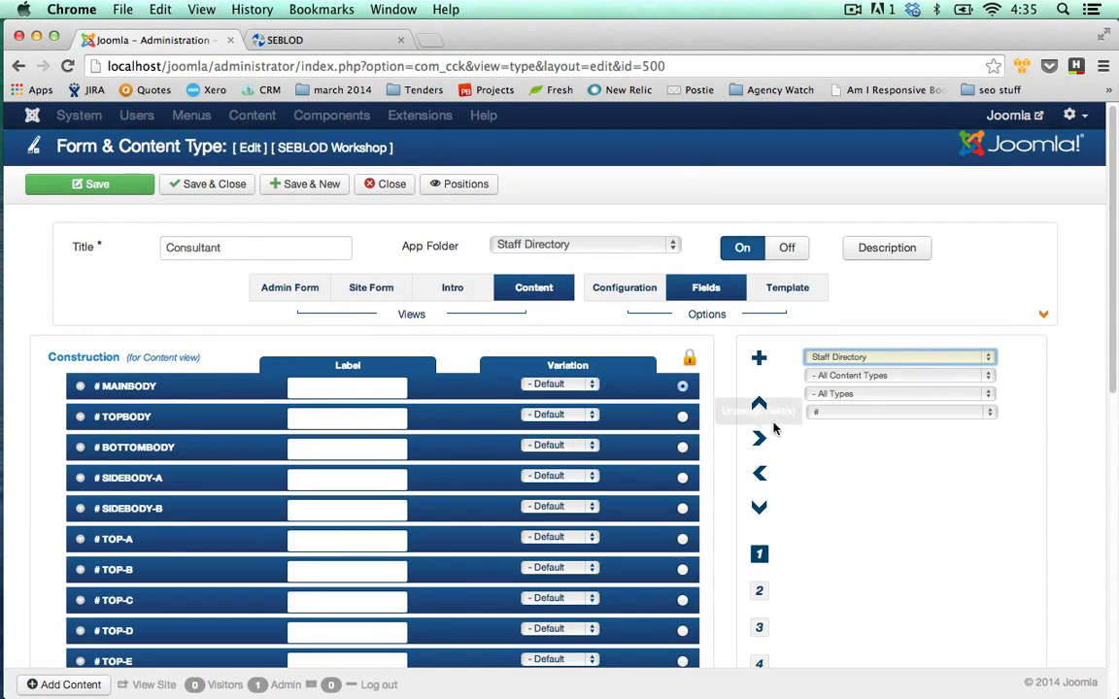
click(475, 188)
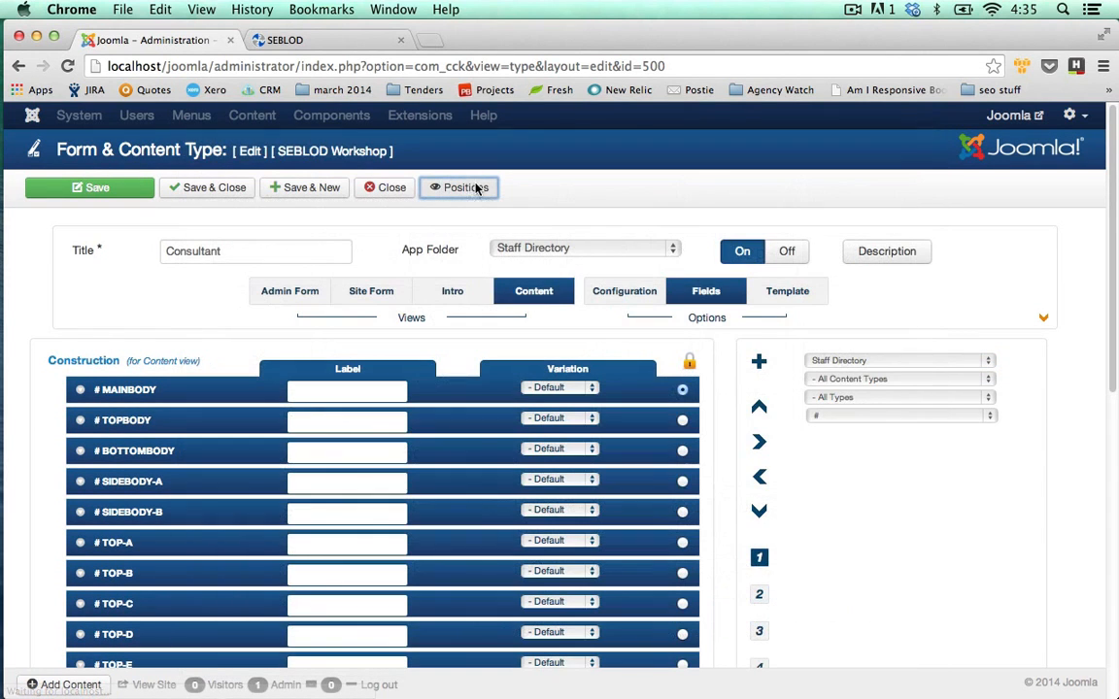
click(454, 190)
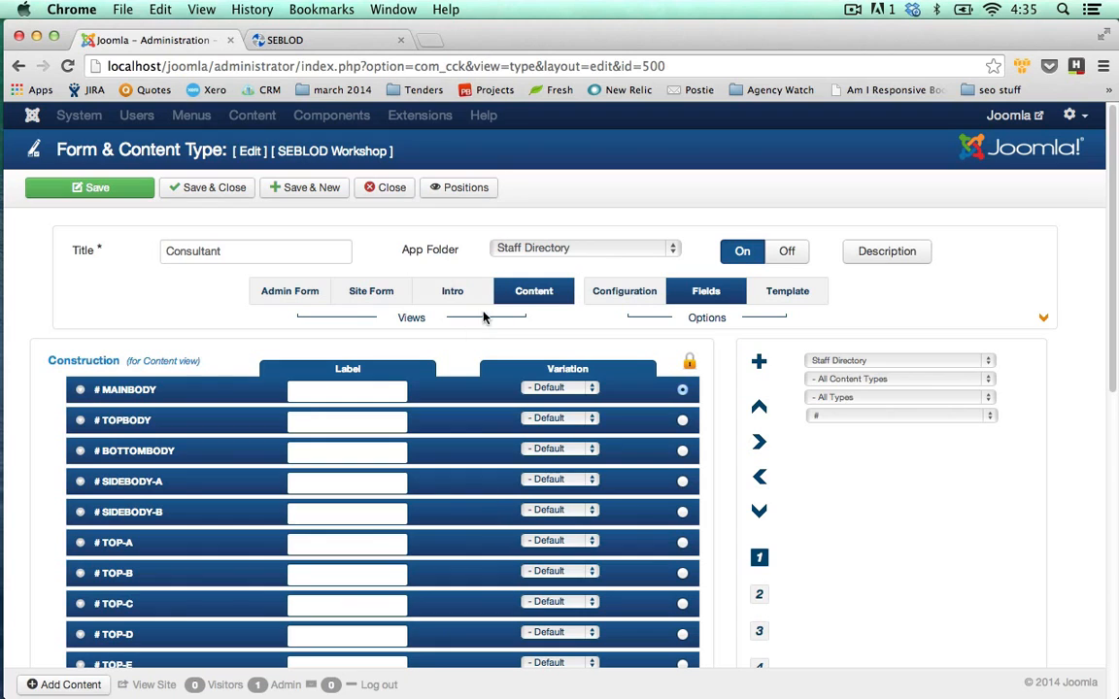
Switch the field folder to Quick Folder to find the Cons fields, then close Consultant unsaved.
click(884, 364)
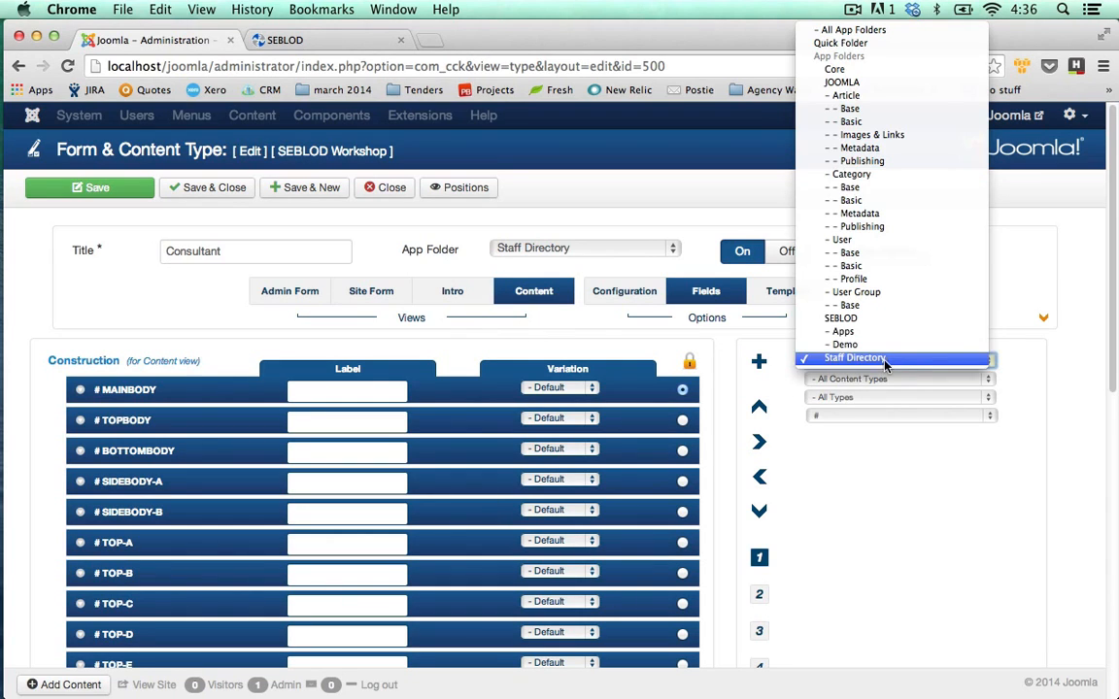
click(847, 359)
click(855, 361)
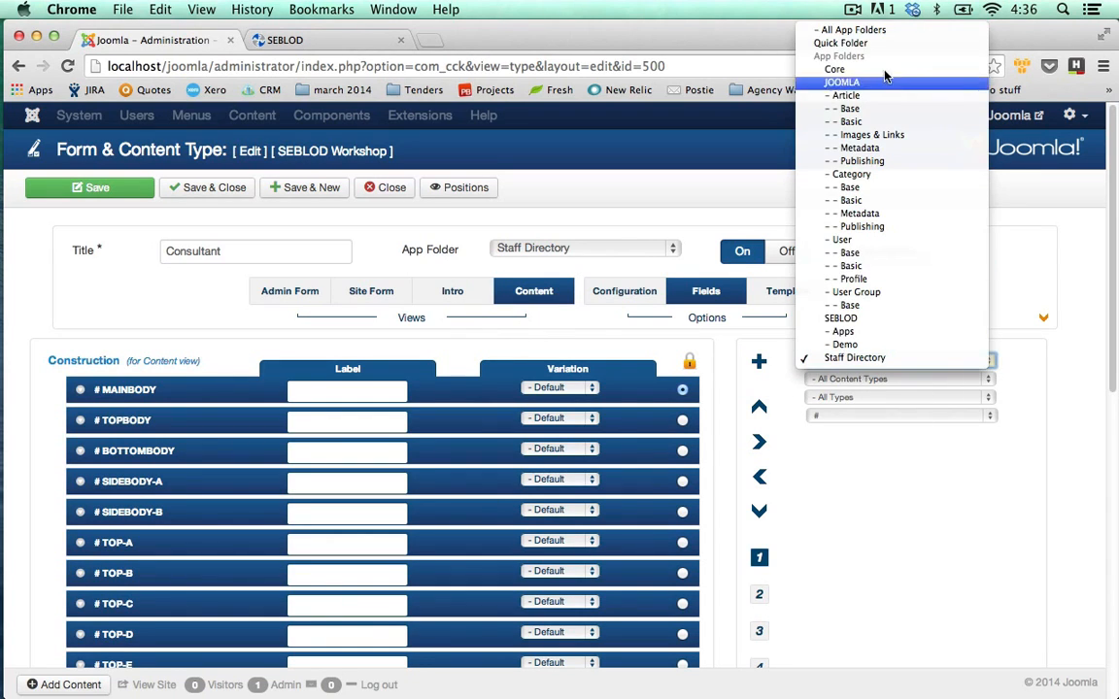
click(788, 42)
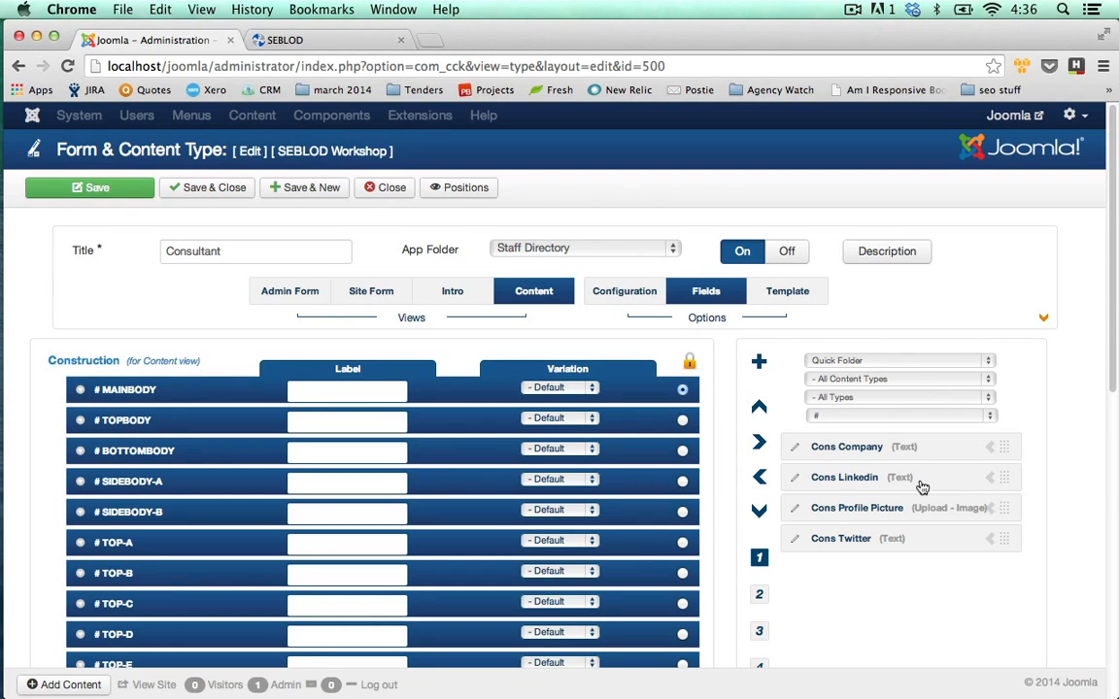
click(872, 365)
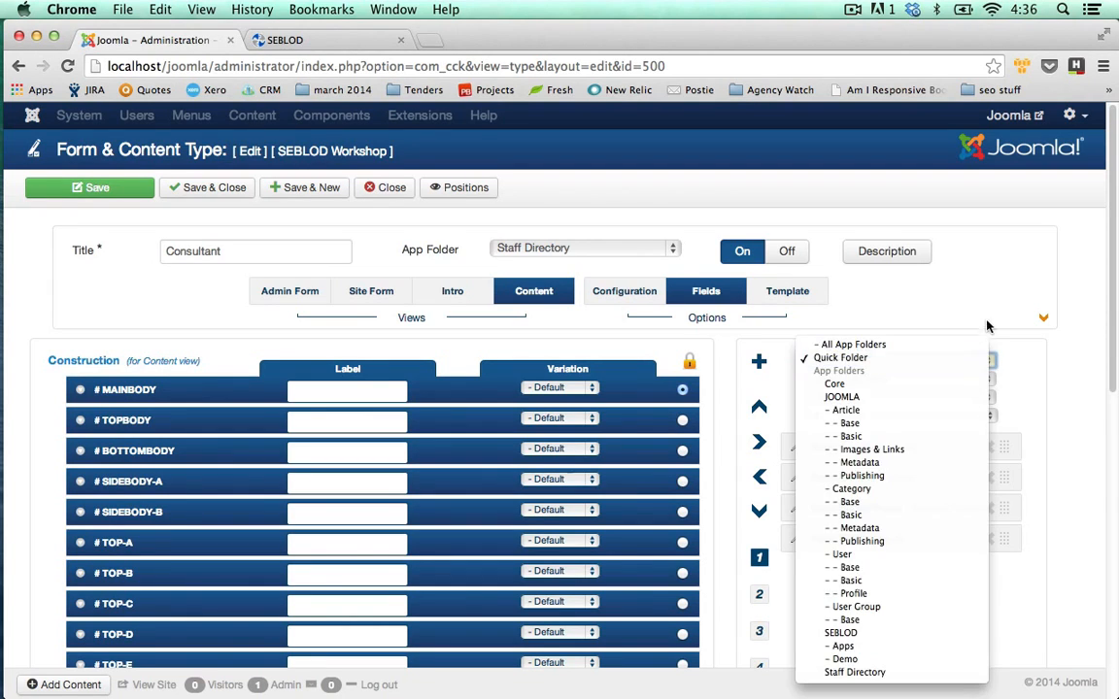
click(894, 360)
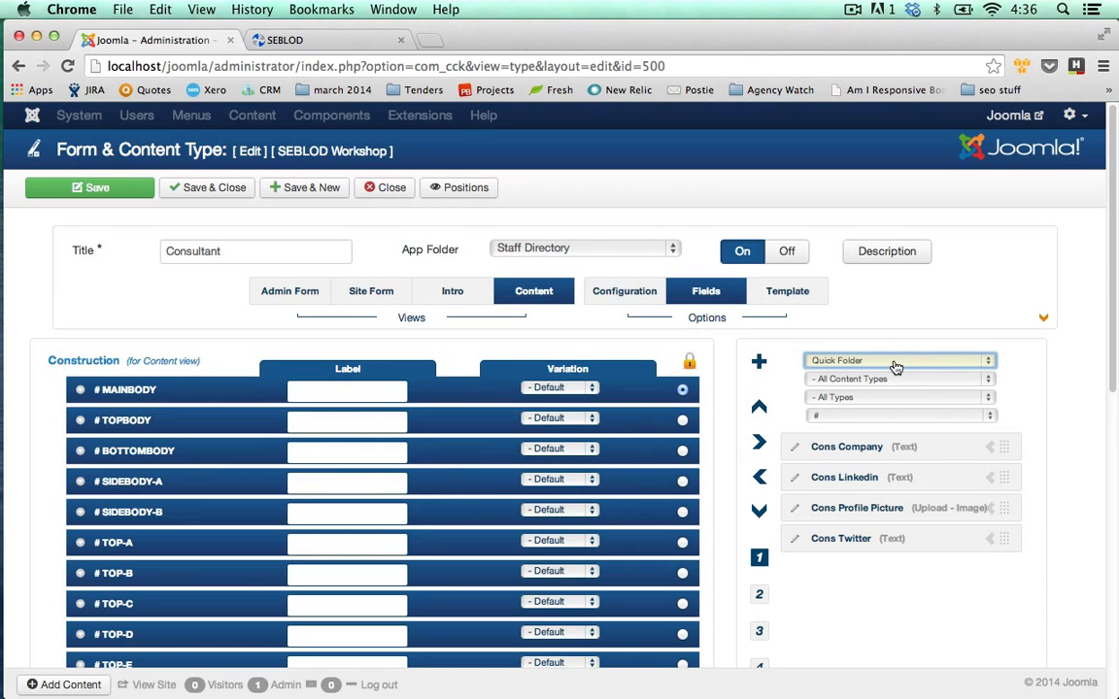
click(386, 187)
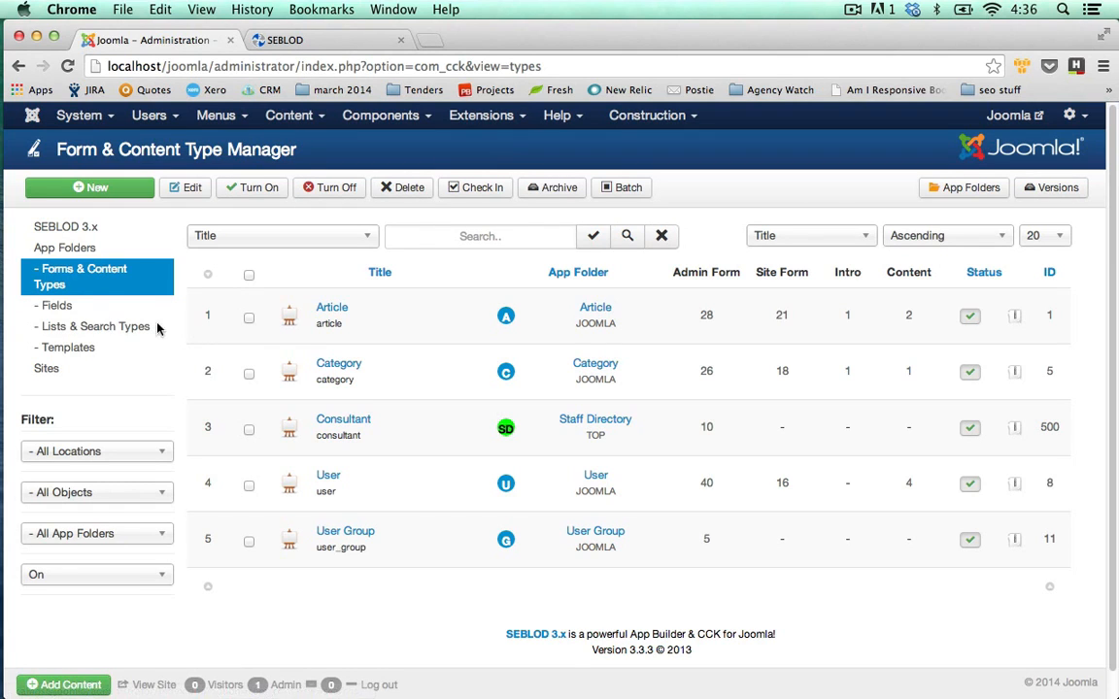
Search Fields for 'cons' and select Cons Company, Linkedin, Profile Picture and Twitter.
click(72, 311)
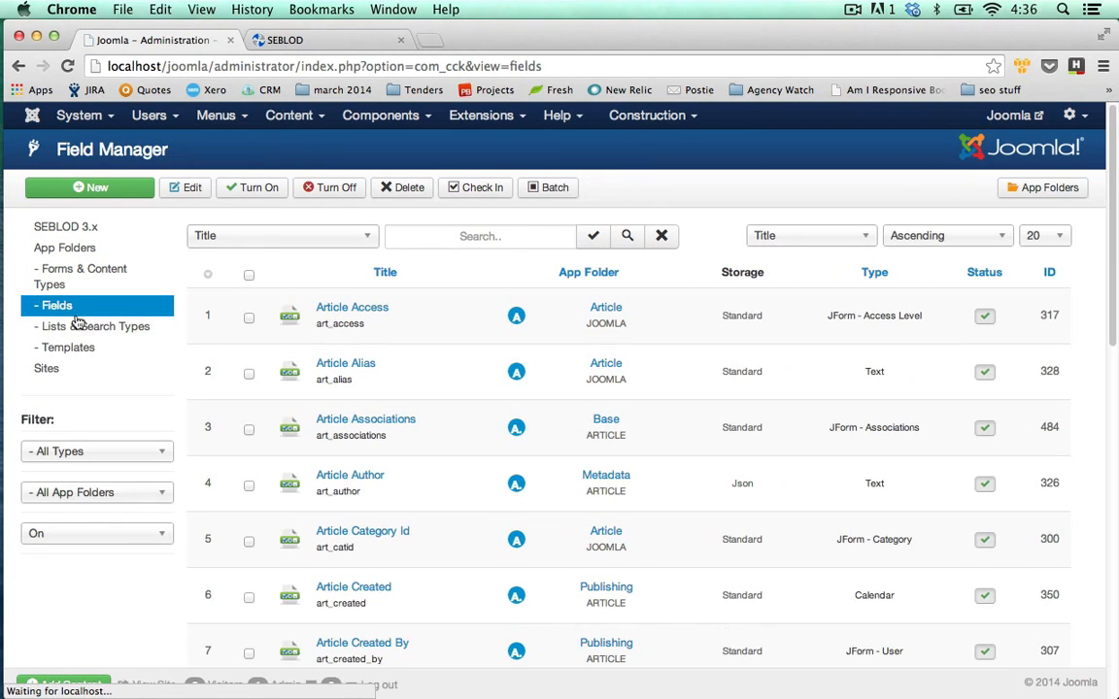
click(461, 237)
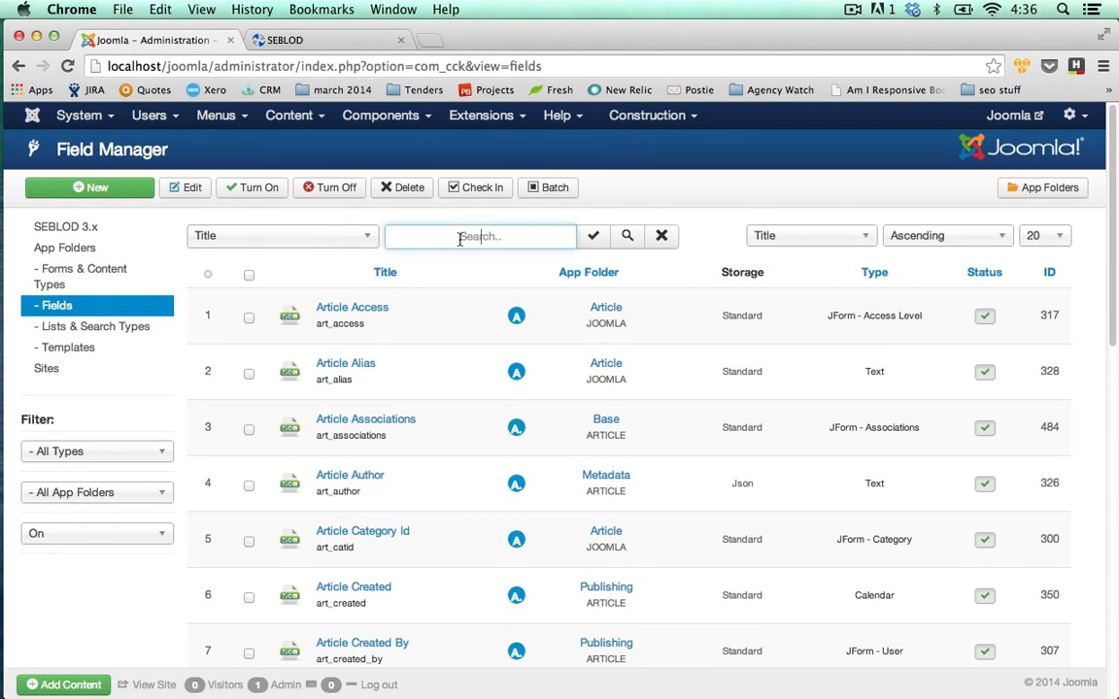
text(cons)
key(Return)
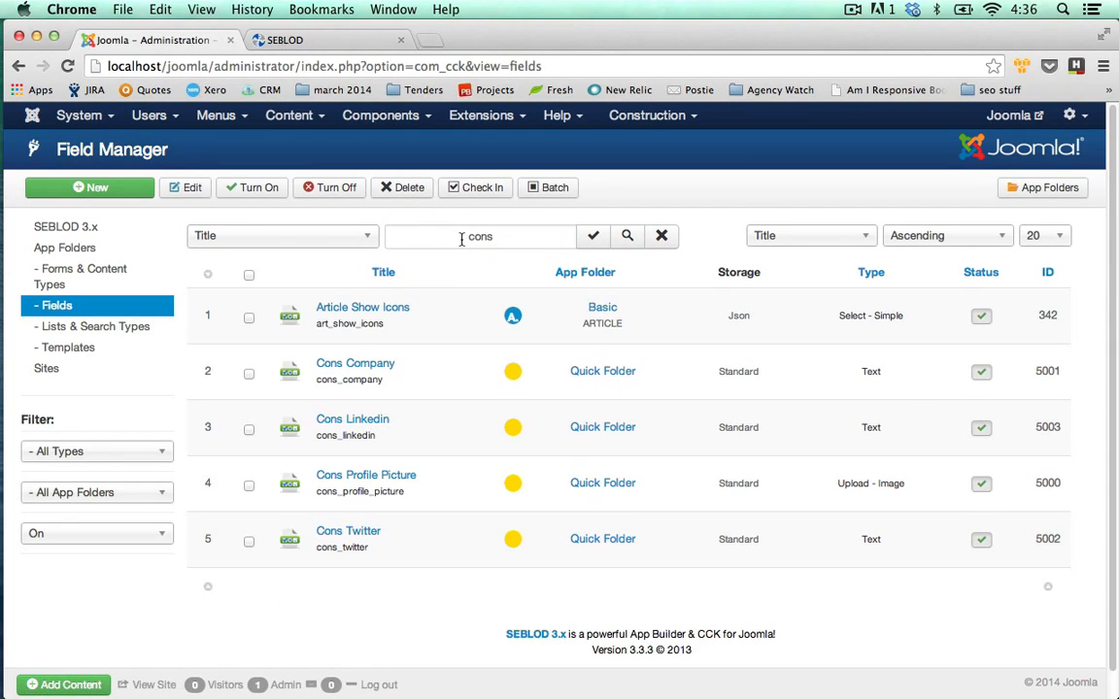
click(249, 374)
click(250, 430)
click(248, 486)
click(249, 542)
Batch-move the four selected fields into the Staff Directory folder and return to content types.
click(550, 188)
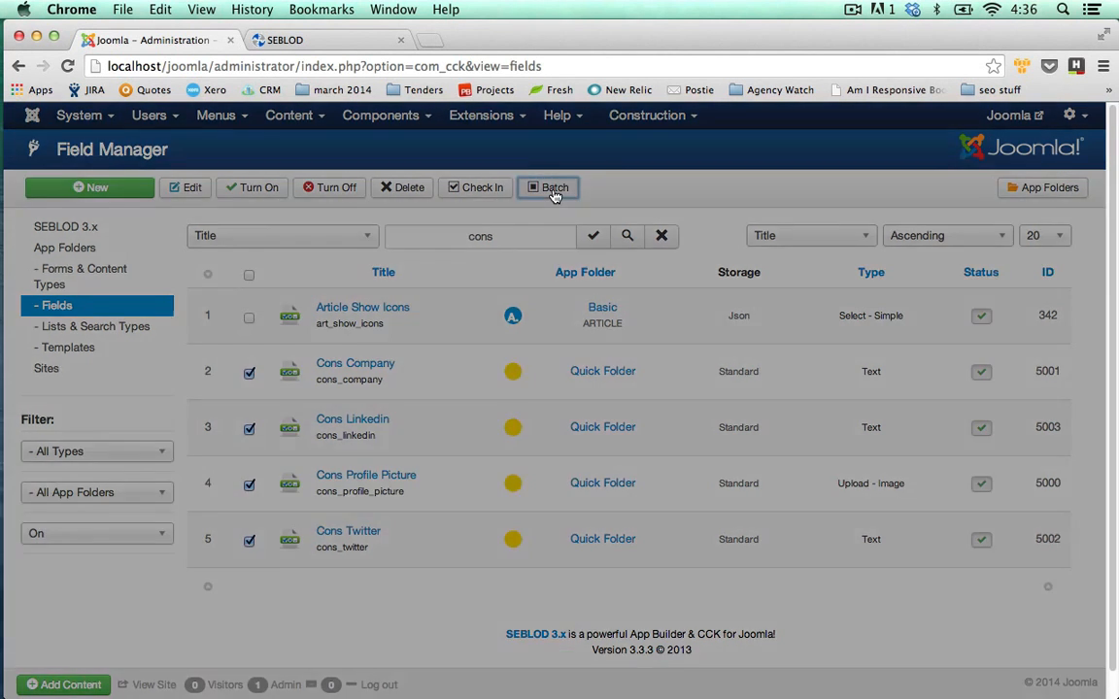
click(506, 291)
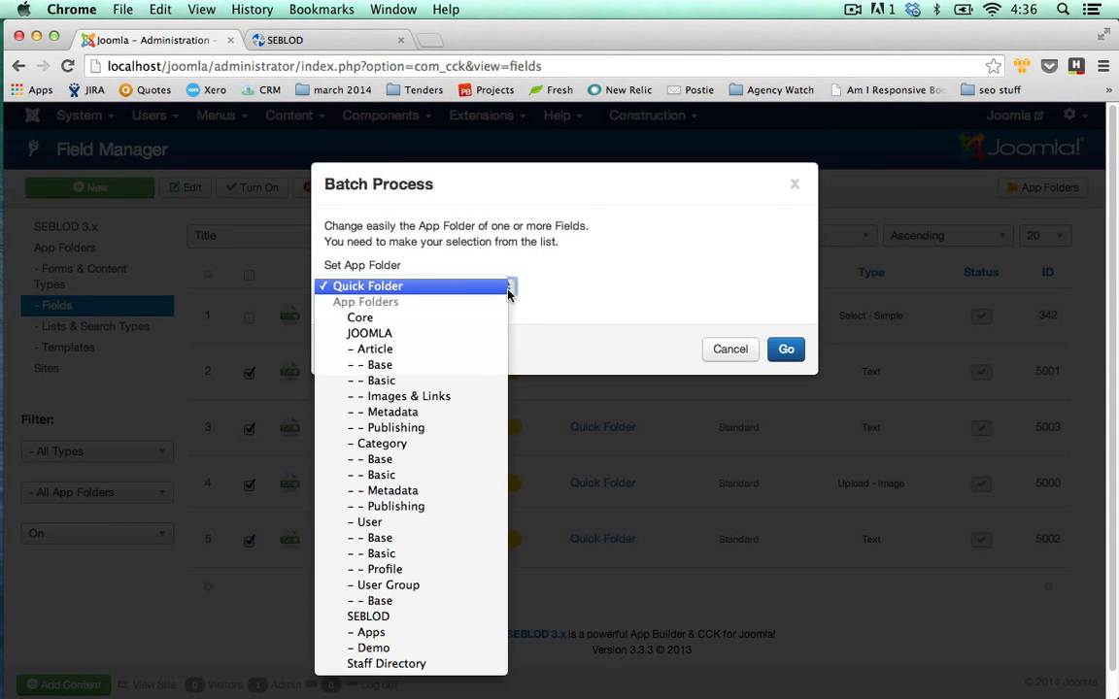
click(452, 664)
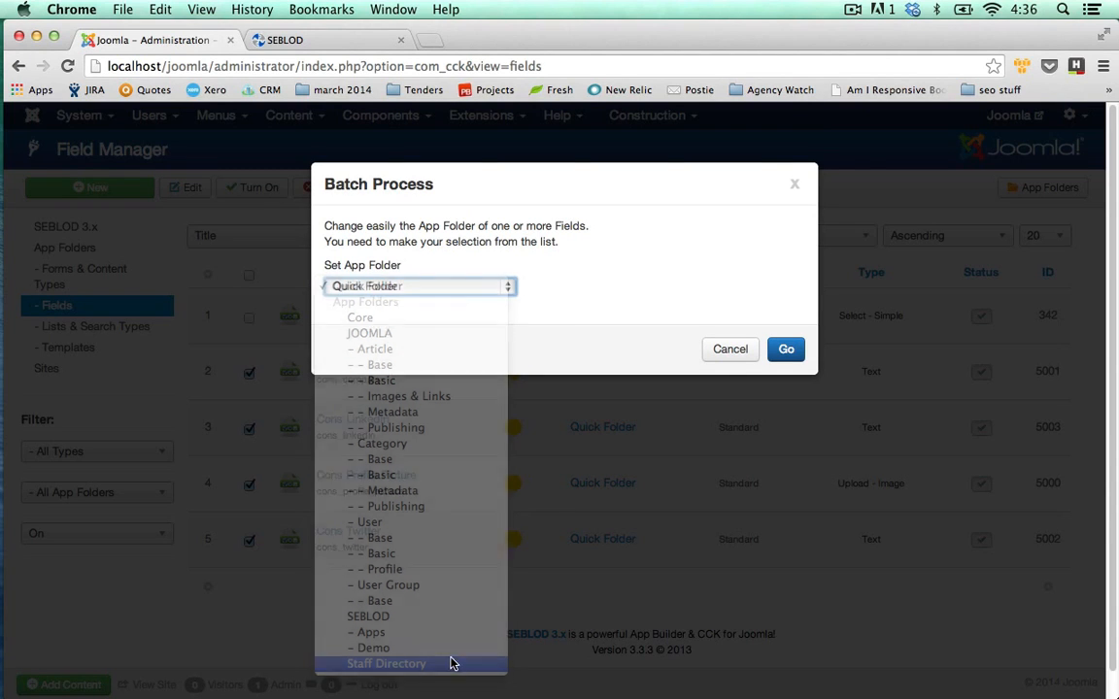
click(785, 349)
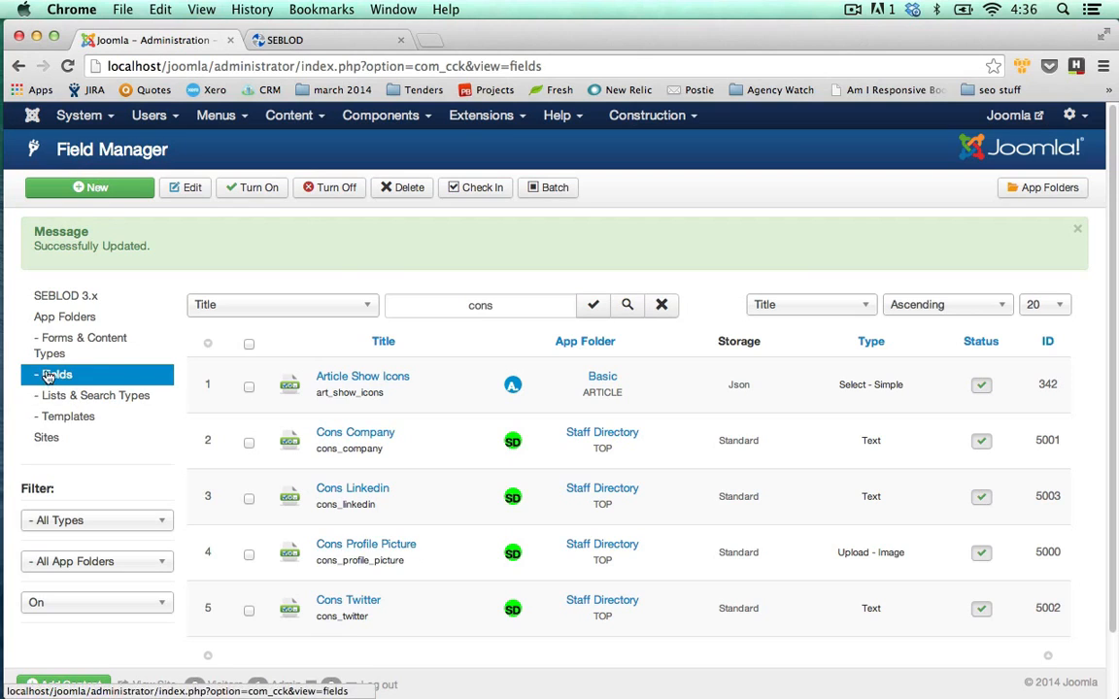
click(74, 348)
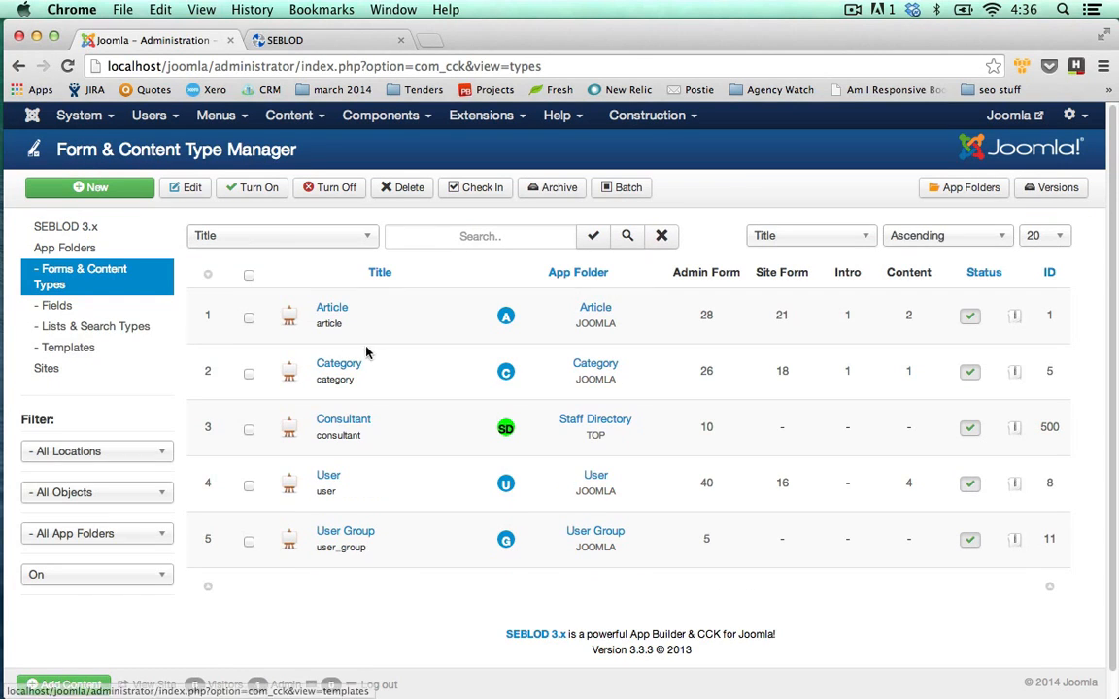
Open the Consultant content type again in the SEBLOD editor.
click(360, 428)
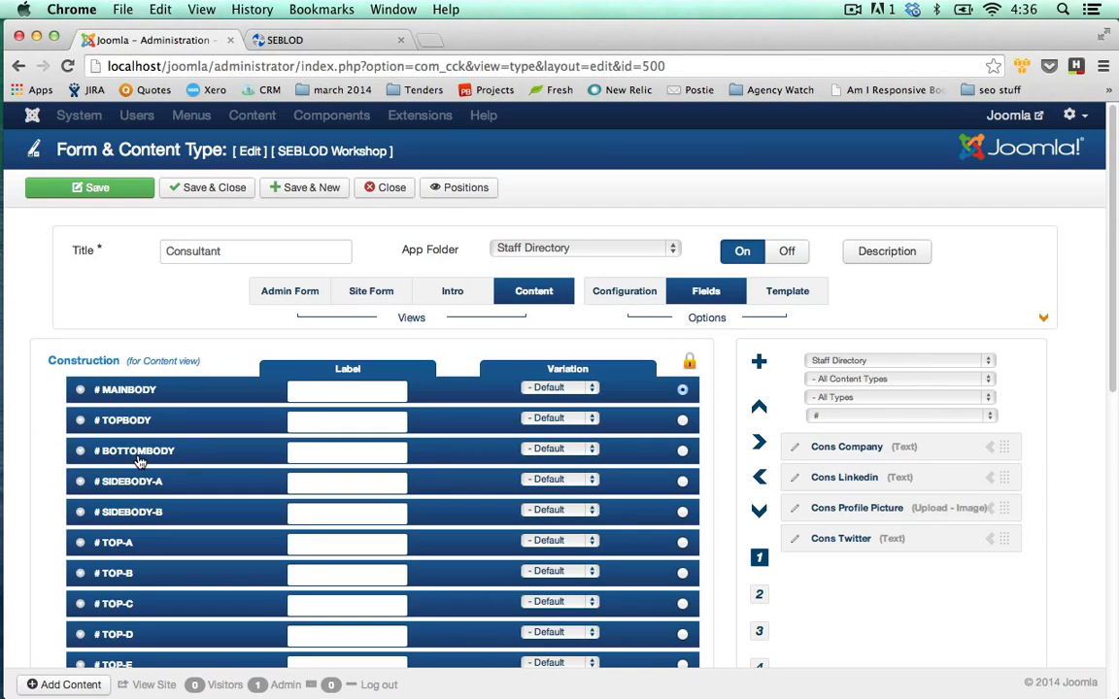
Open the Products page on seblod.com and scroll through the 67-product grid.
click(359, 42)
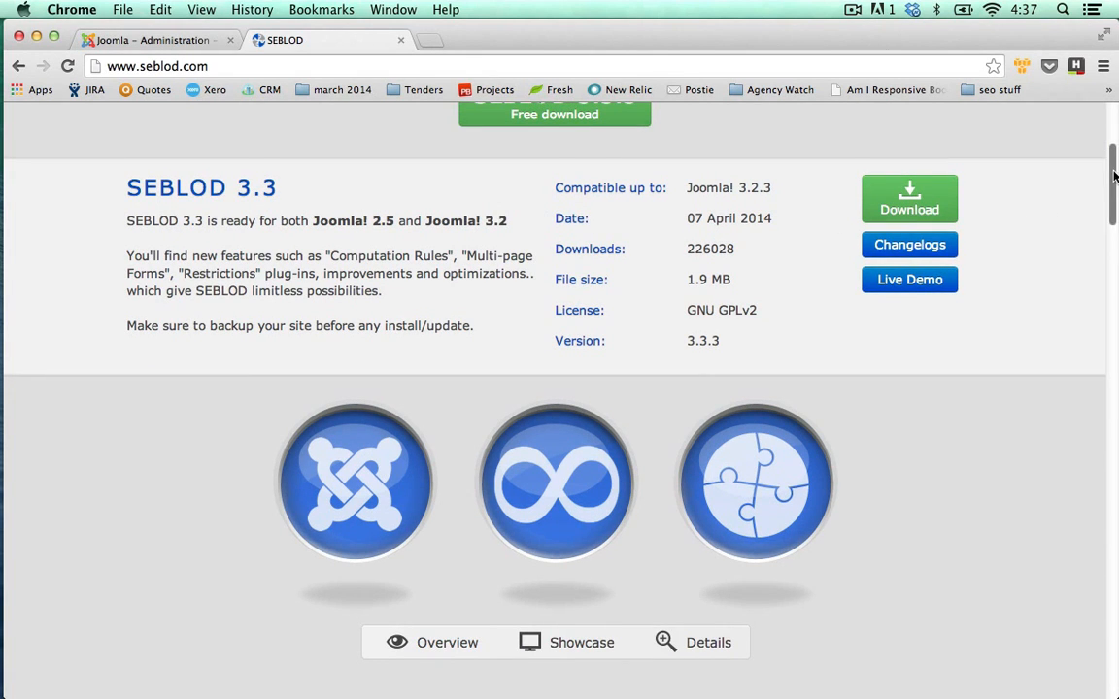
scroll(1024, 158, up, 3)
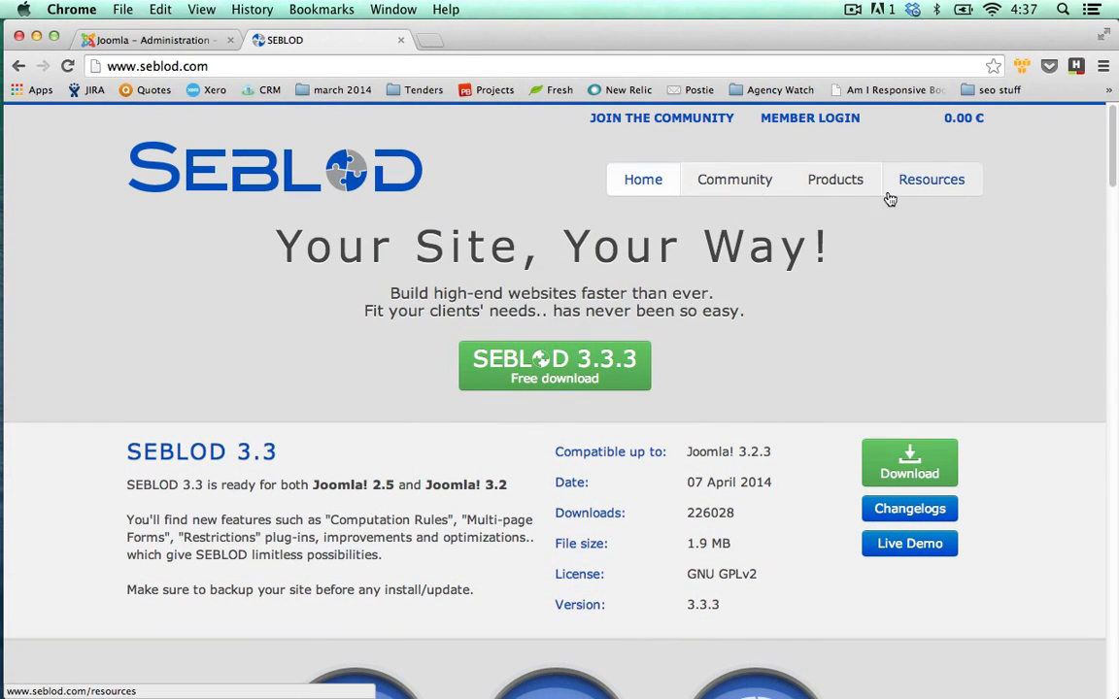
click(847, 192)
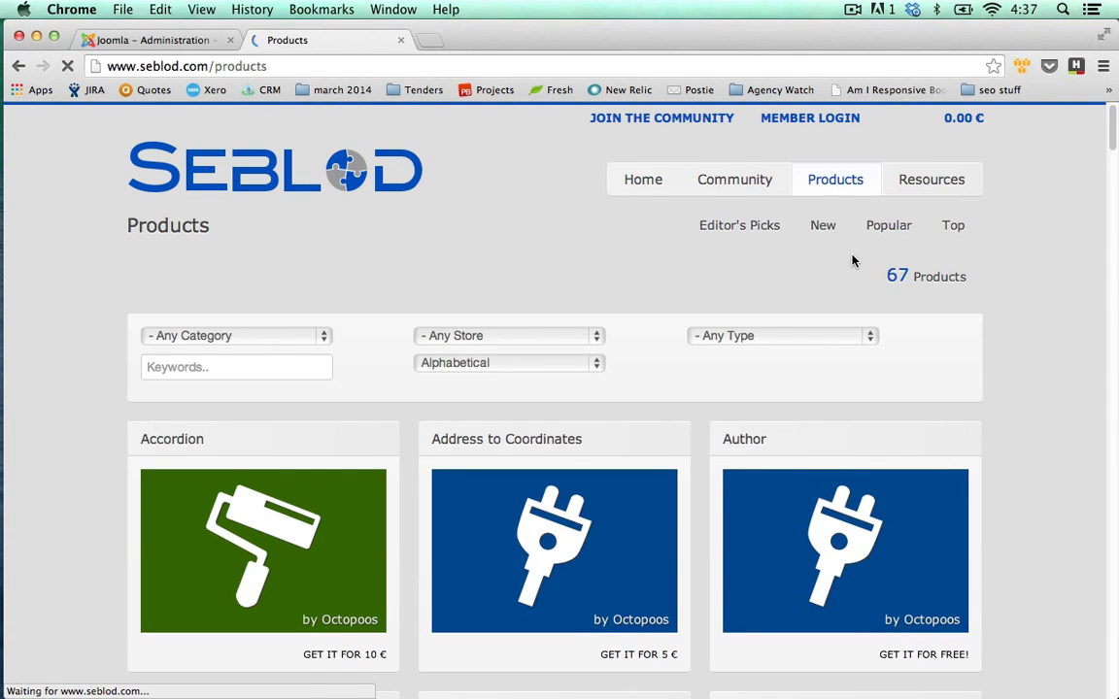
scroll(852, 260, down, 1)
scroll(852, 260, down, 10)
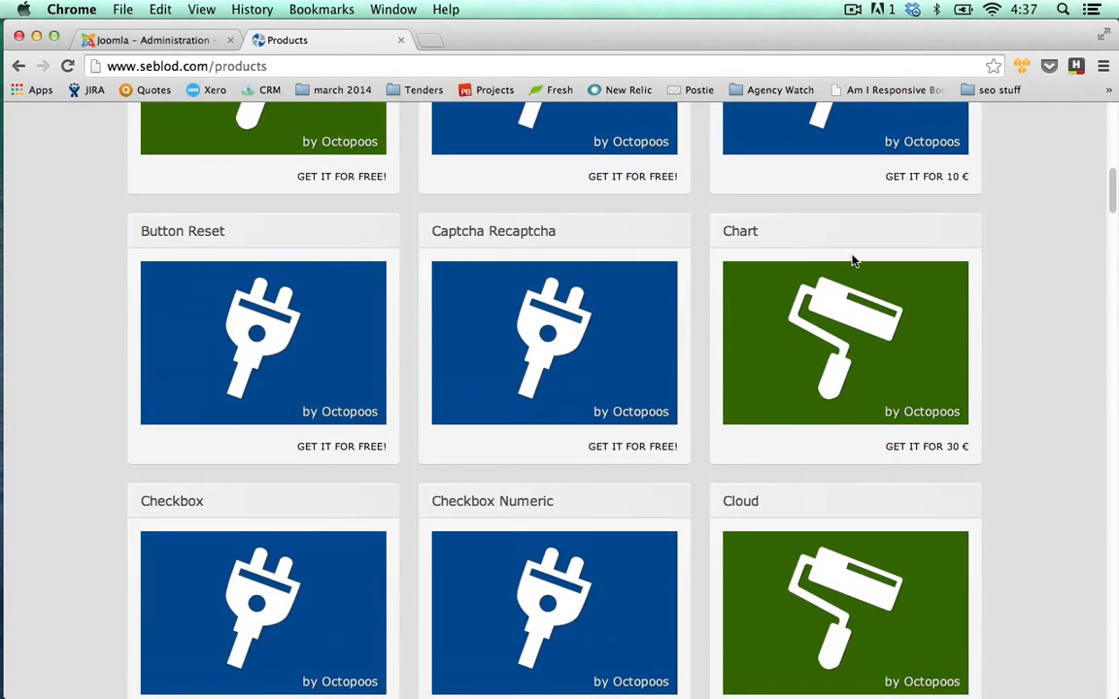
scroll(852, 259, up, 3)
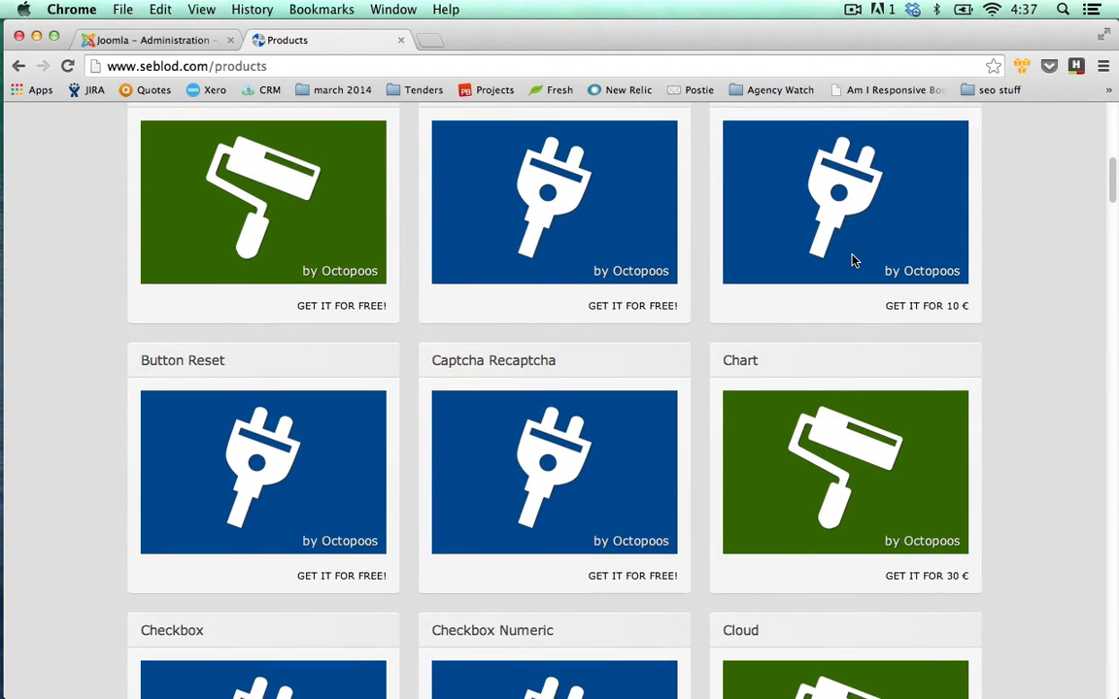
scroll(852, 264, up, 5)
scroll(917, 293, up, 5)
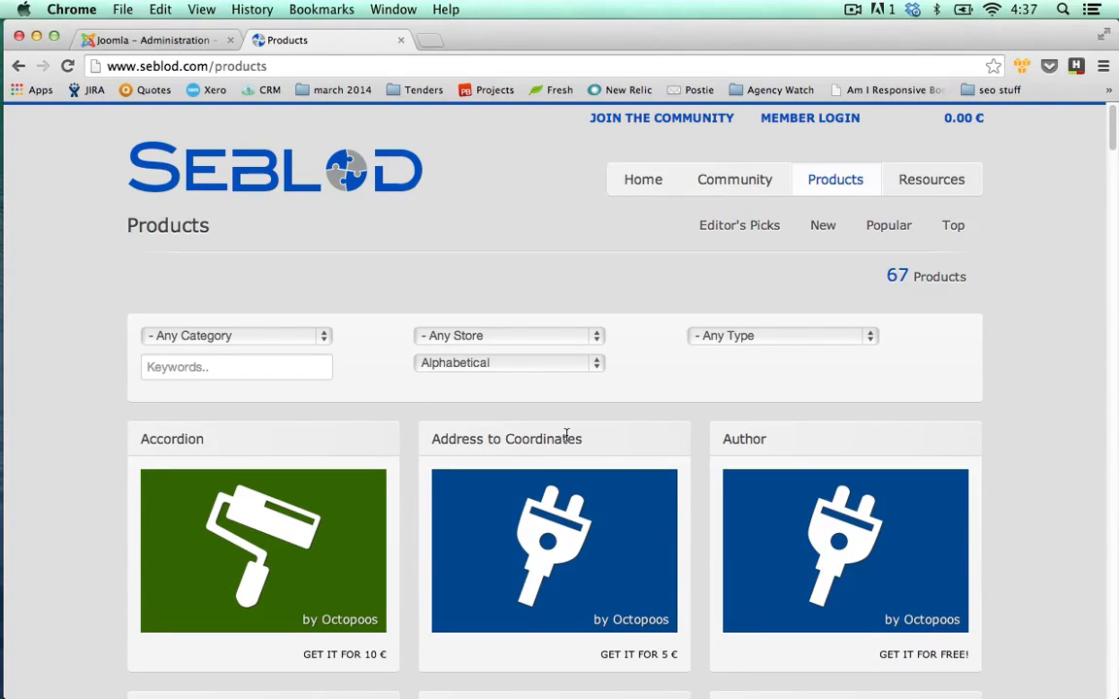
Filter the product list to the Templates category, leaving sort, store and type unchanged.
click(588, 370)
click(634, 372)
click(588, 338)
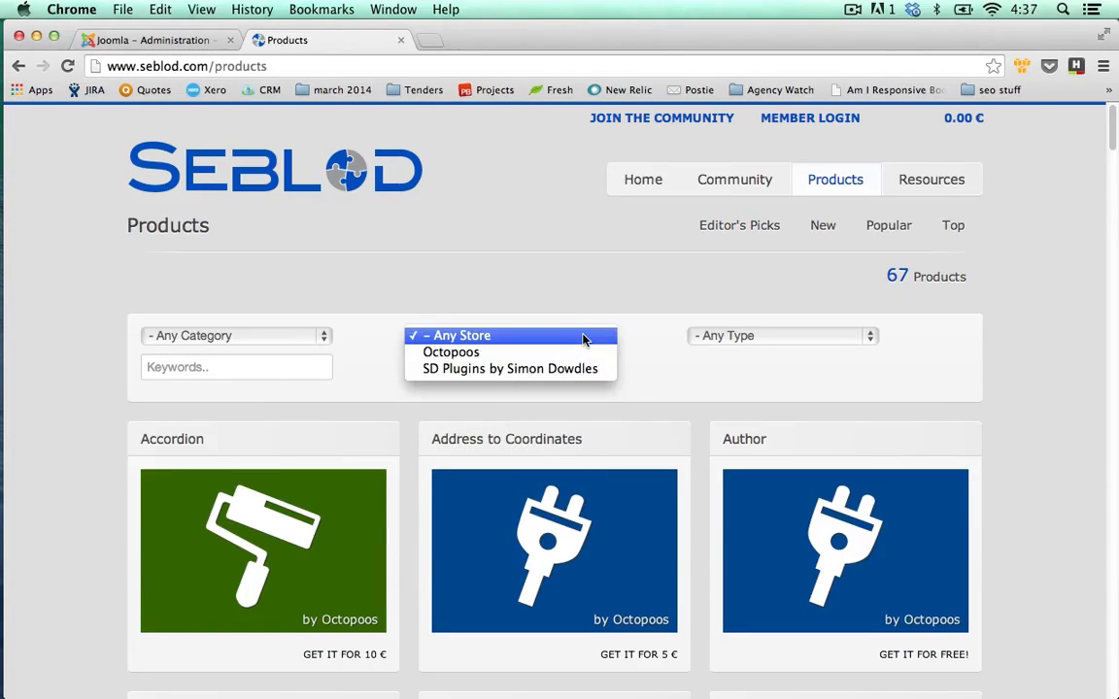
click(742, 339)
click(740, 340)
click(666, 320)
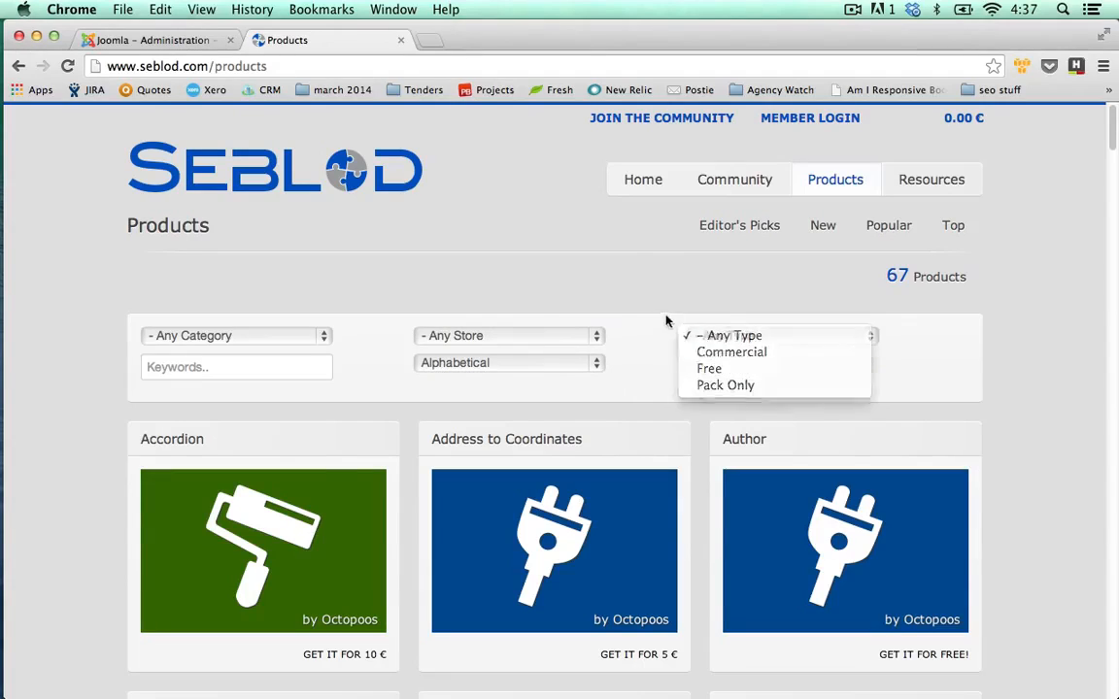
click(296, 341)
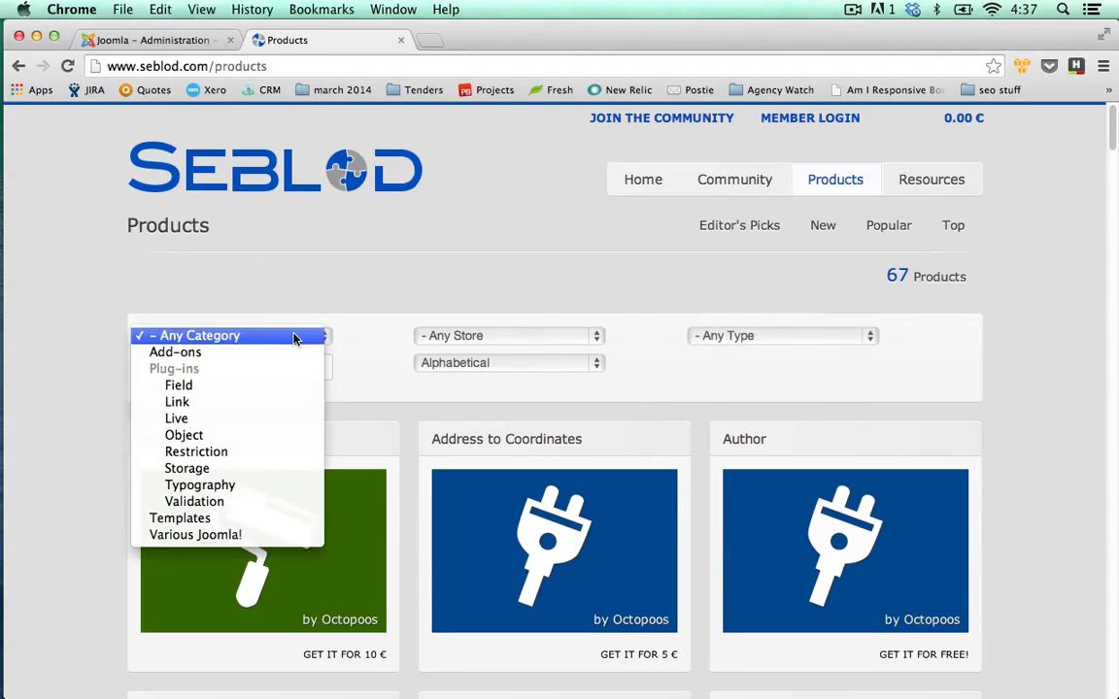
click(232, 520)
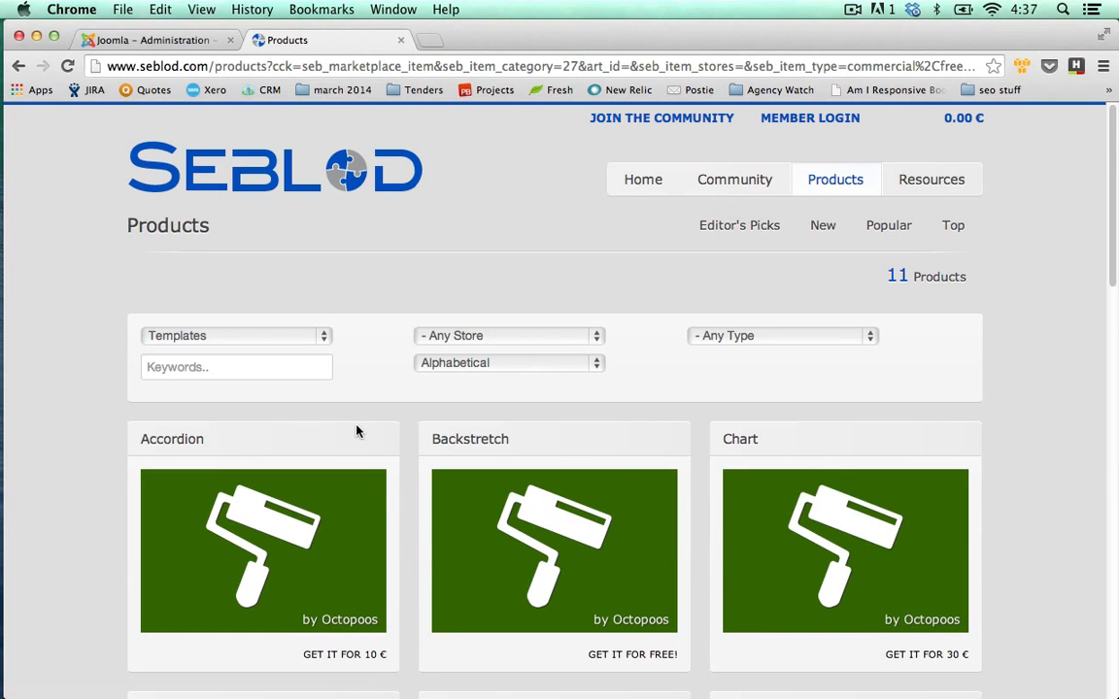
Open the free Minima template's product page from the Templates results.
scroll(380, 420, down, 5)
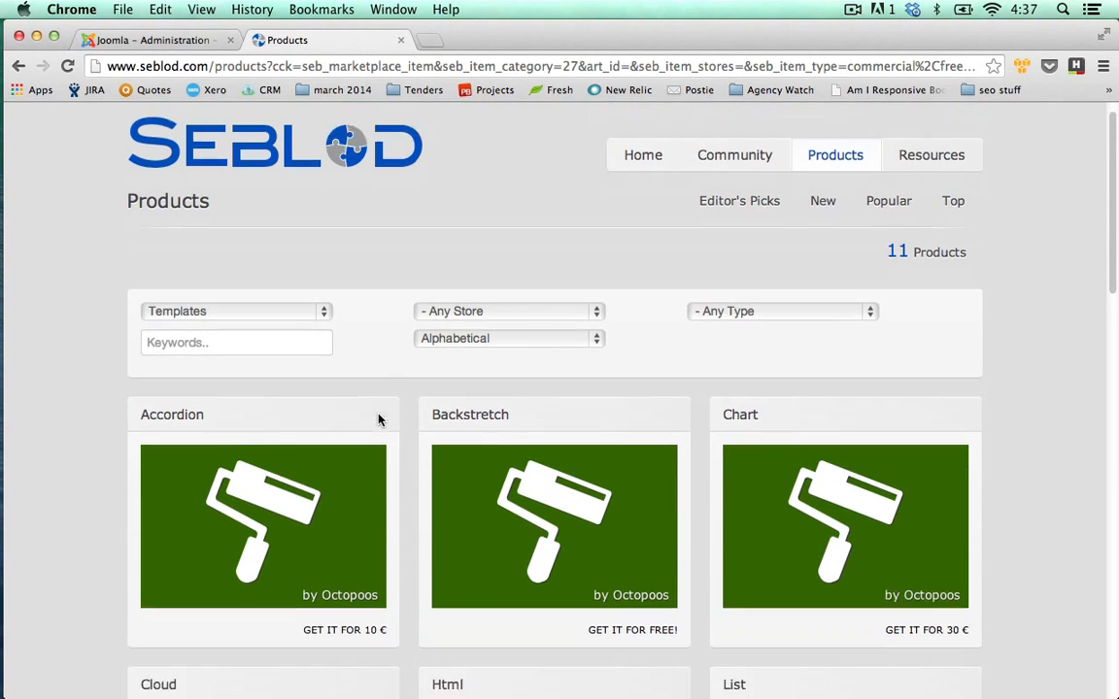
scroll(602, 532, up, 4)
scroll(602, 530, up, 2)
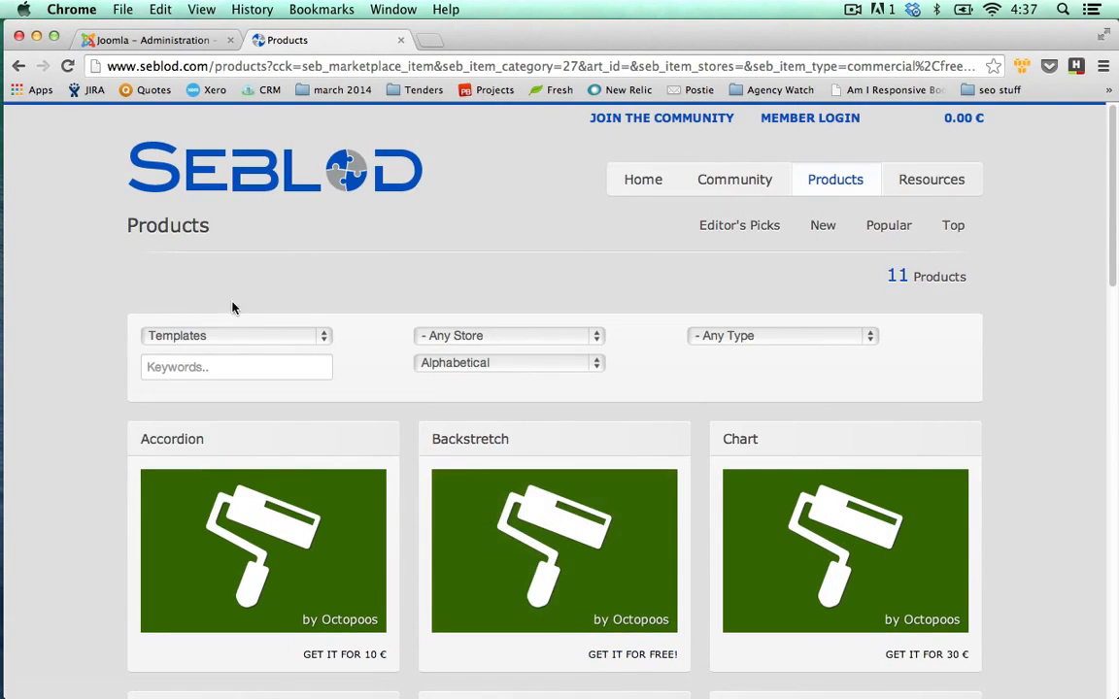
scroll(627, 491, down, 10)
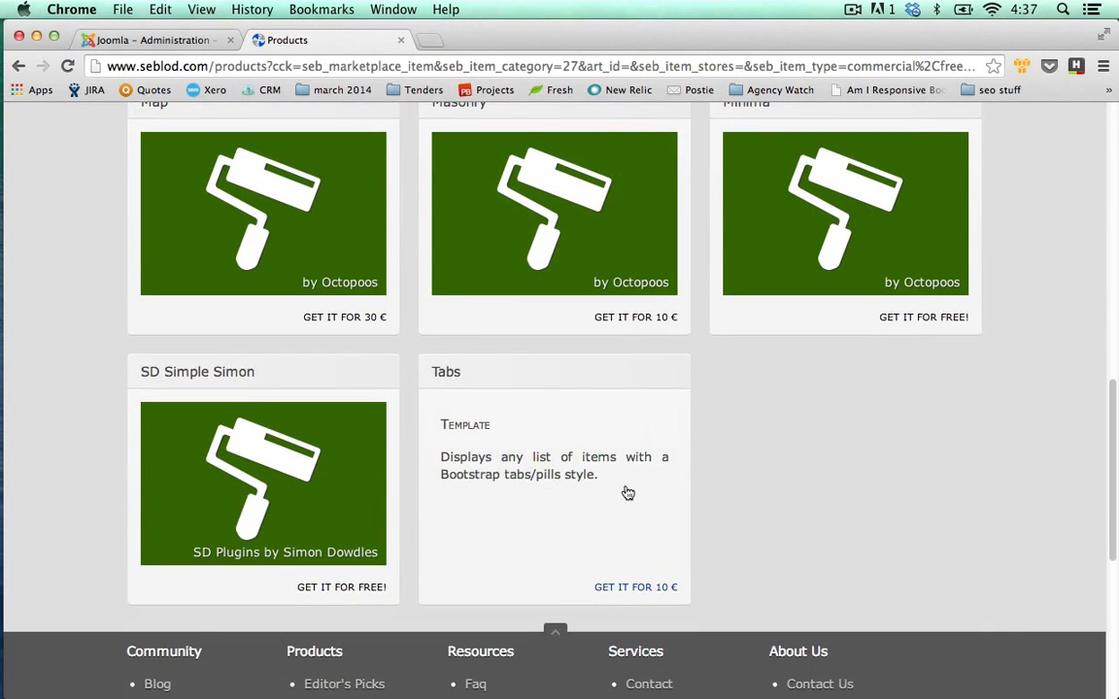
scroll(893, 511, up, 1)
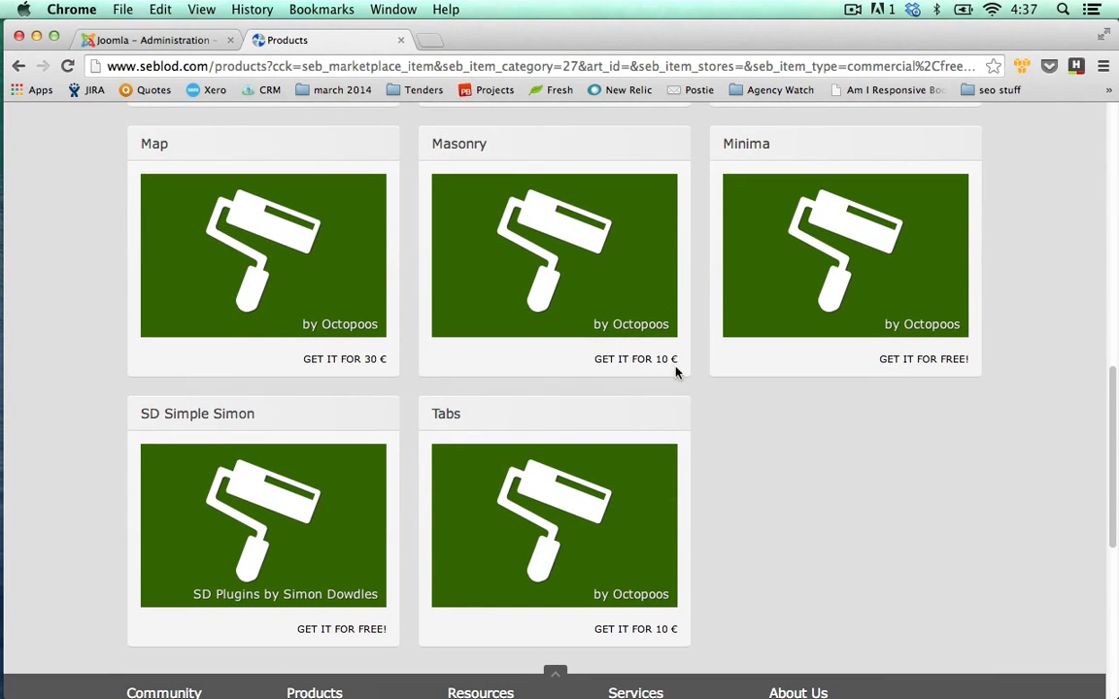
click(848, 249)
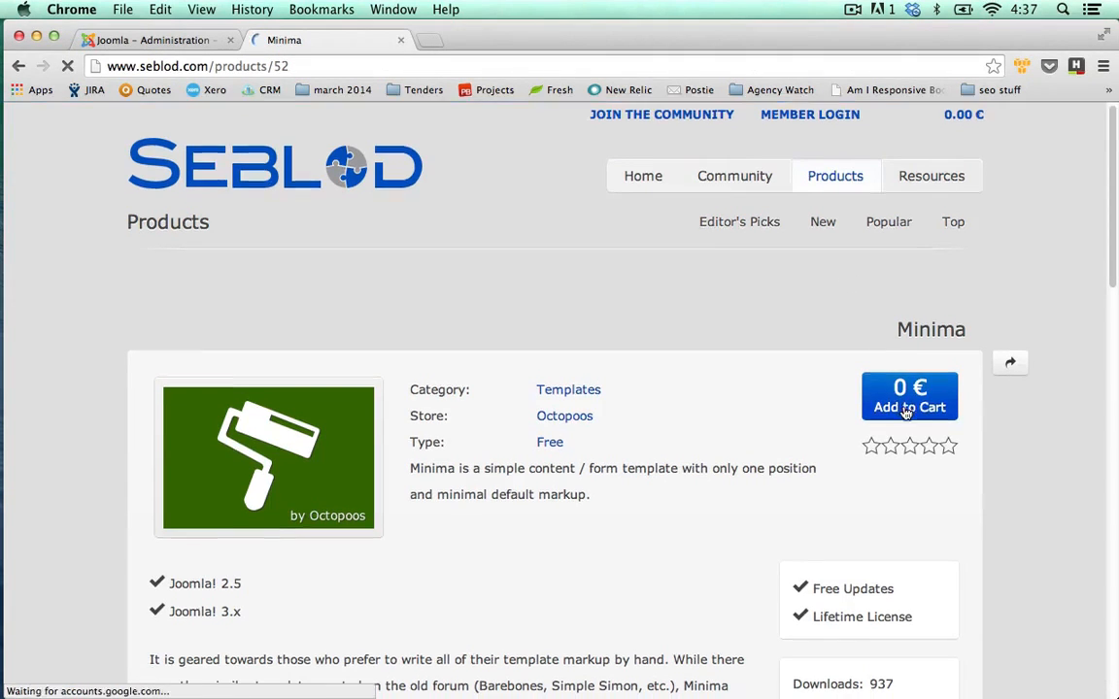
Add Minima to the cart, go to checkout, and log in with the member account credentials.
click(906, 410)
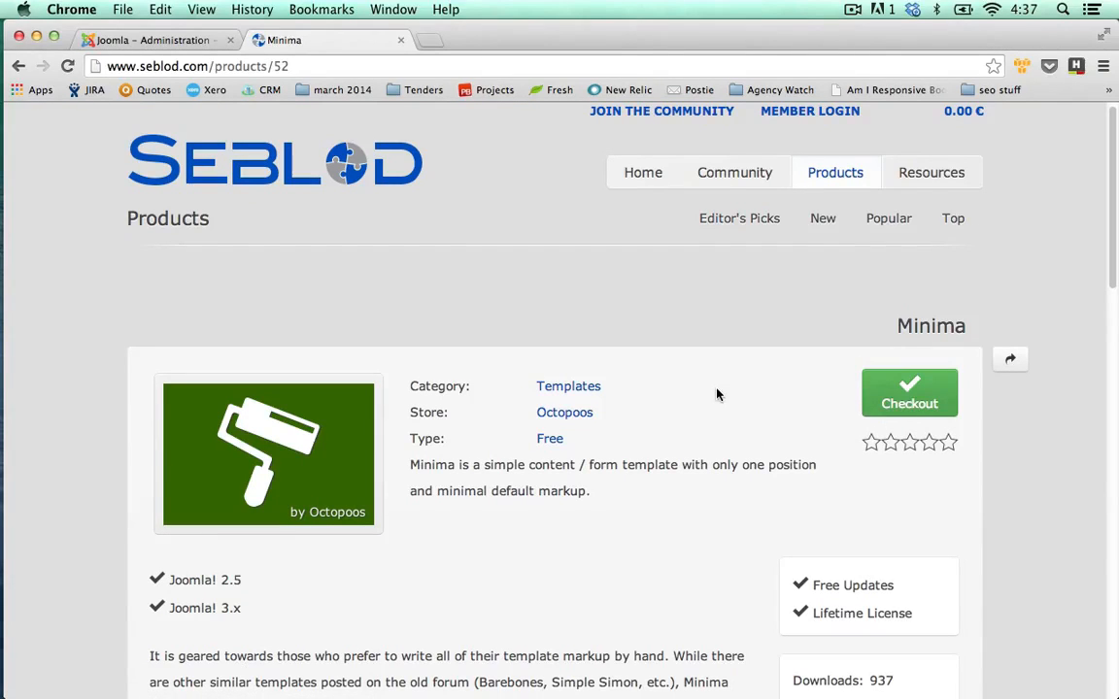
click(904, 399)
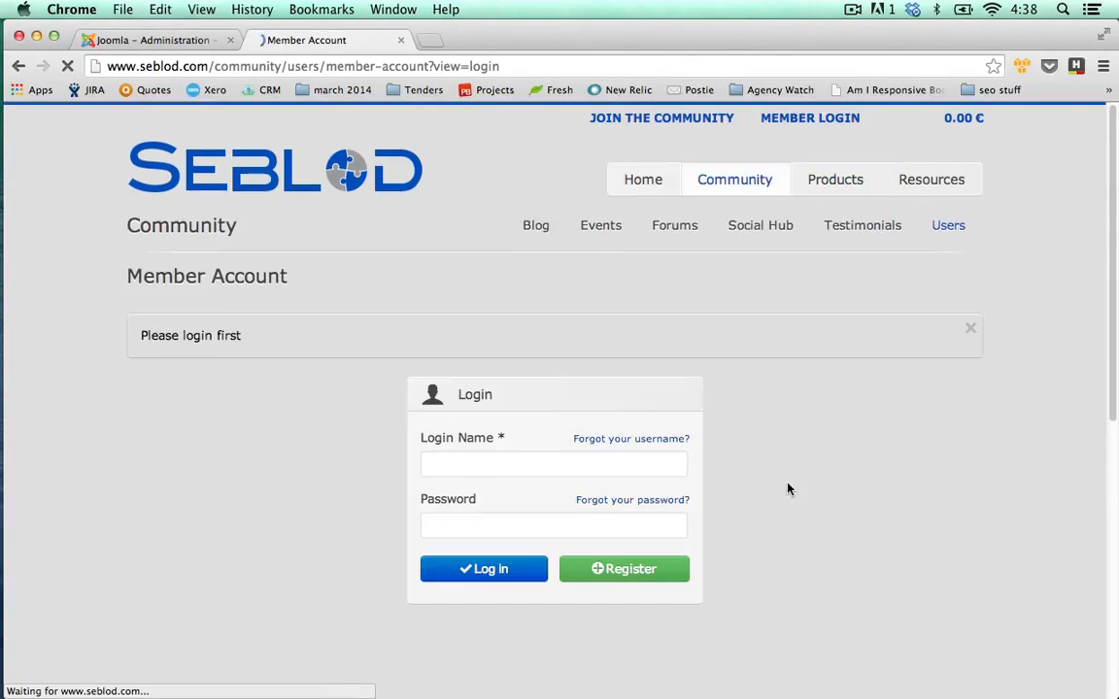
click(530, 465)
text(_)
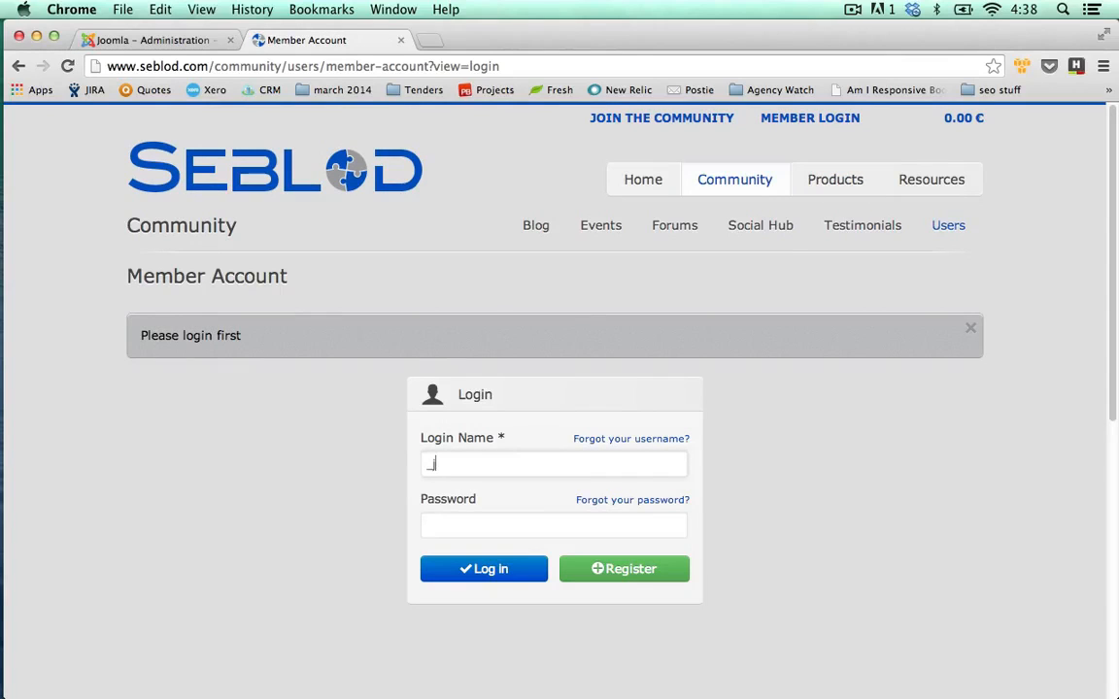
text(jrmo)
key(Tab)
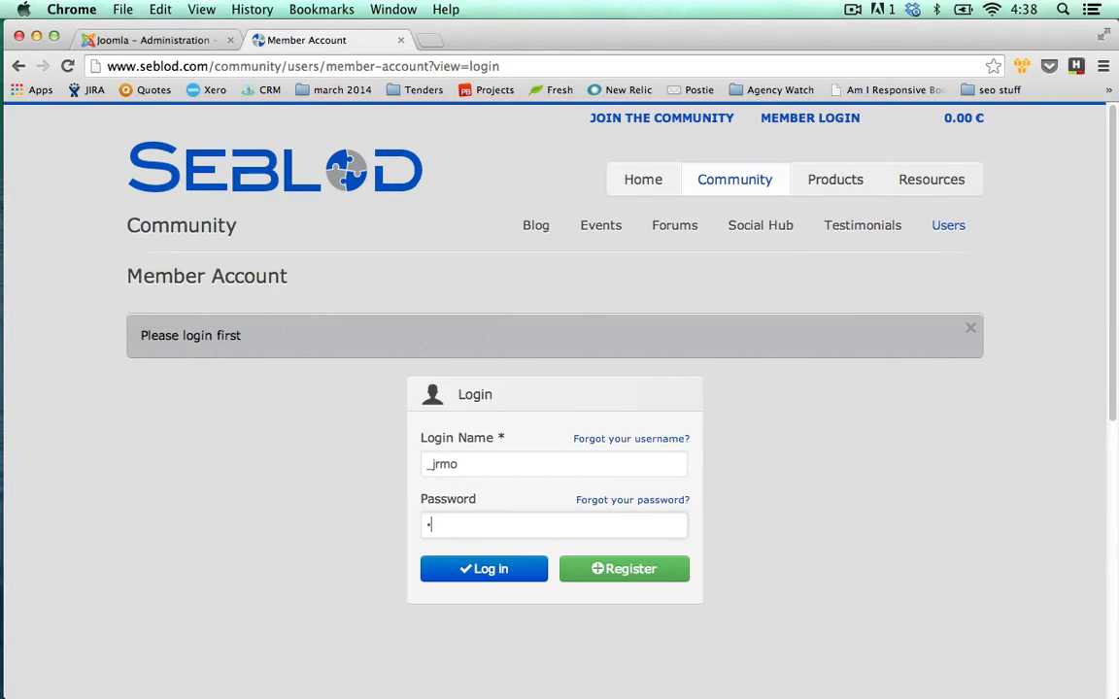
text(••)
key(Return)
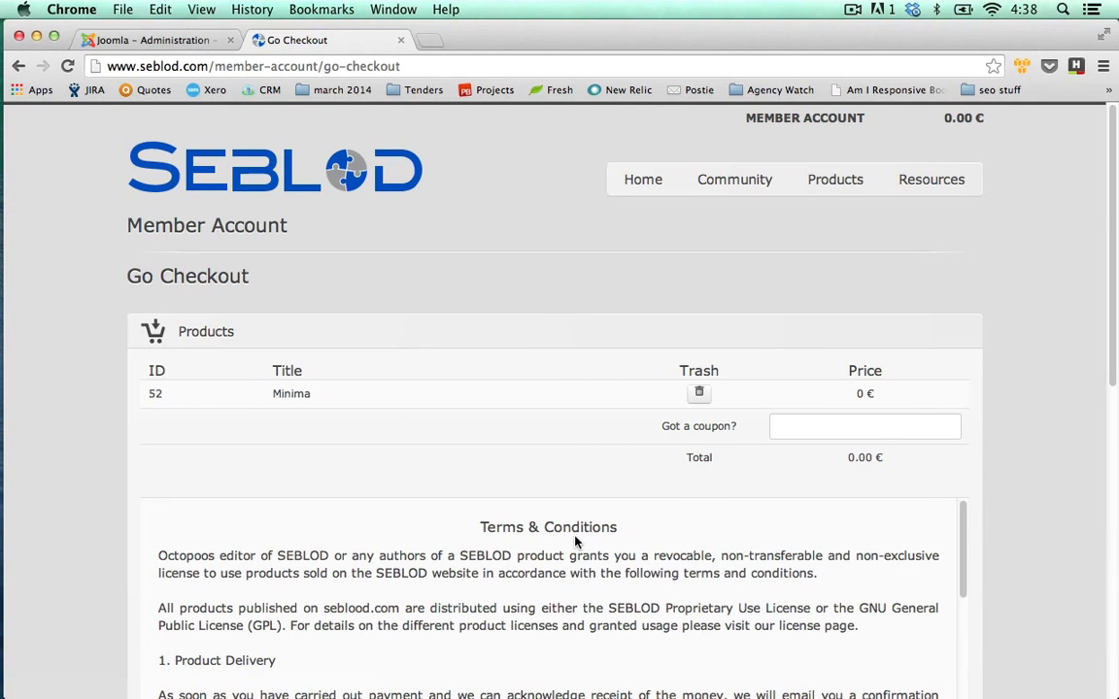
Place the 0.00 € Minima order and open its product downloads from My Orders.
scroll(575, 542, down, 1)
scroll(117, 427, down, 5)
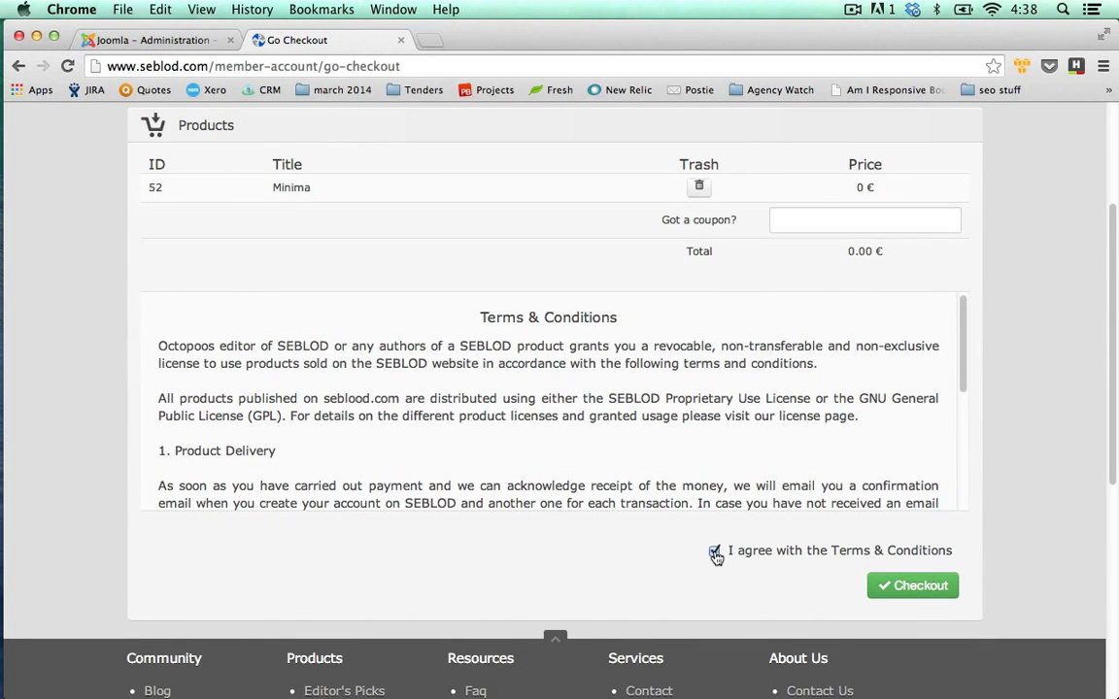
click(922, 601)
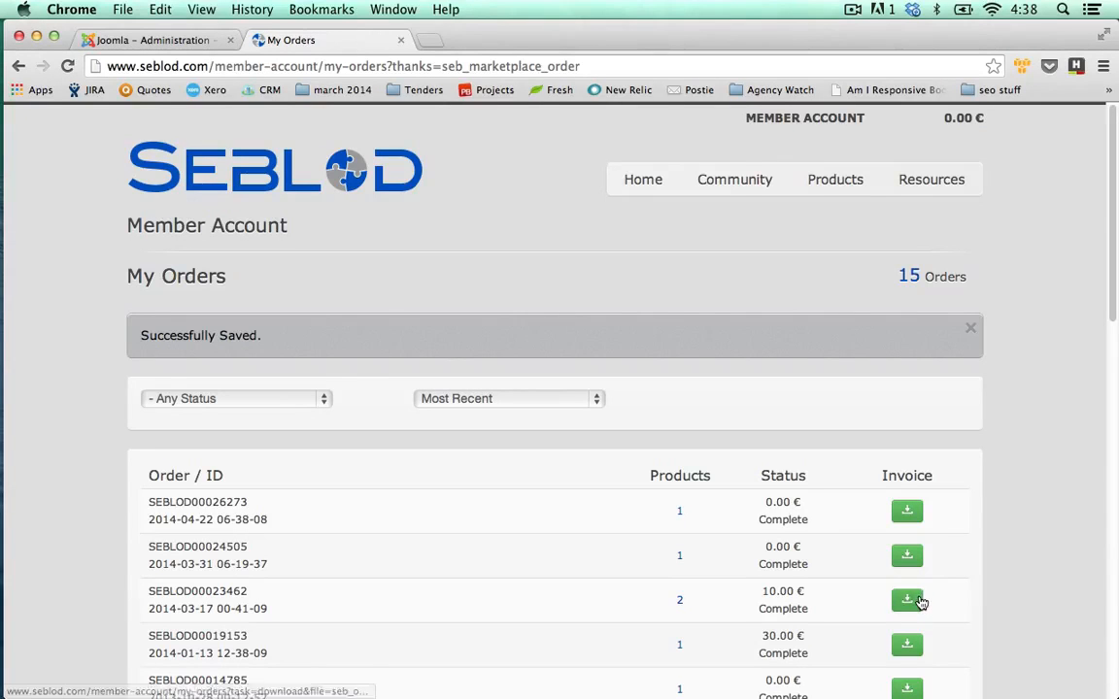
click(683, 515)
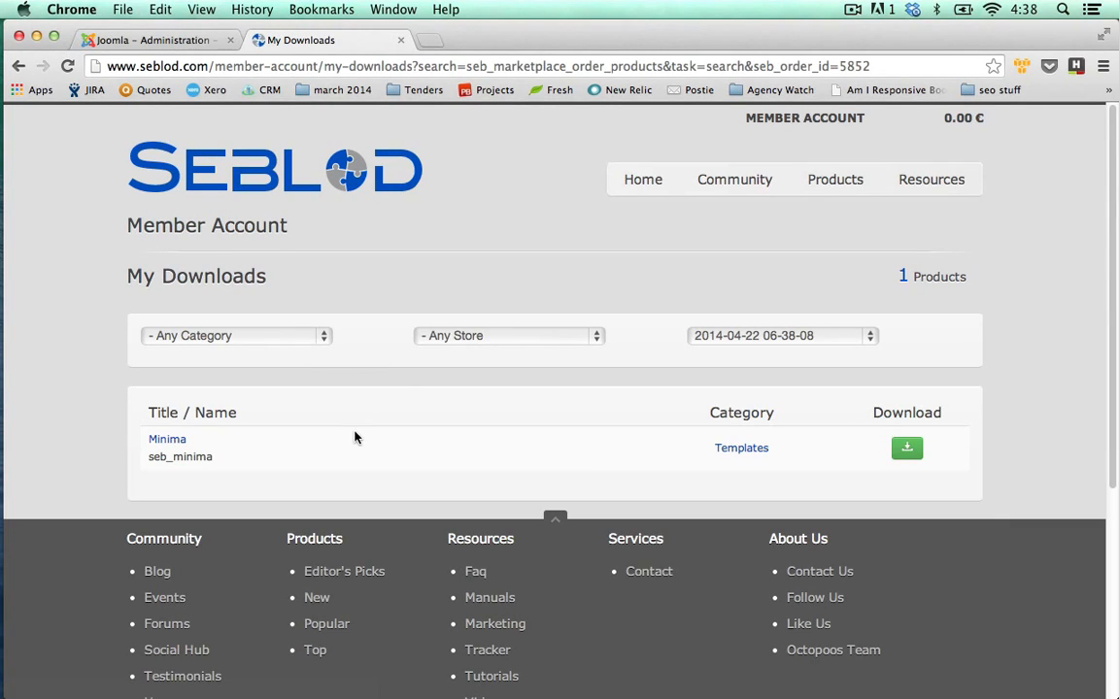
Download the Minima template package tpl_seb_minima_1.1.1.zip and switch back to Joomla administration.
click(907, 450)
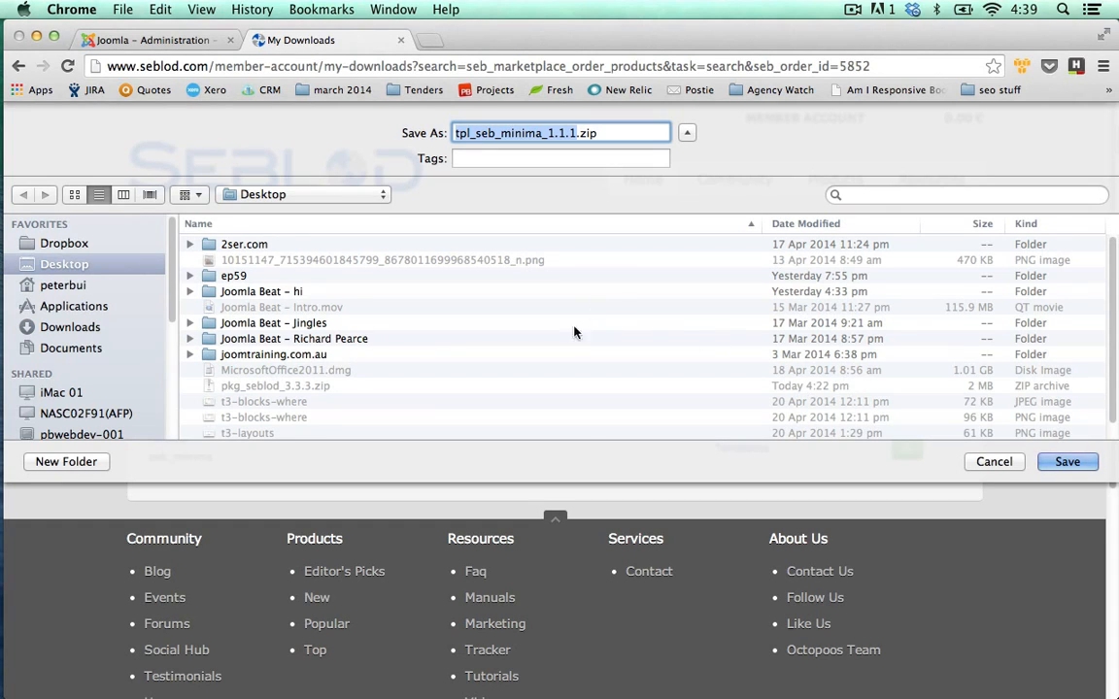
click(1068, 462)
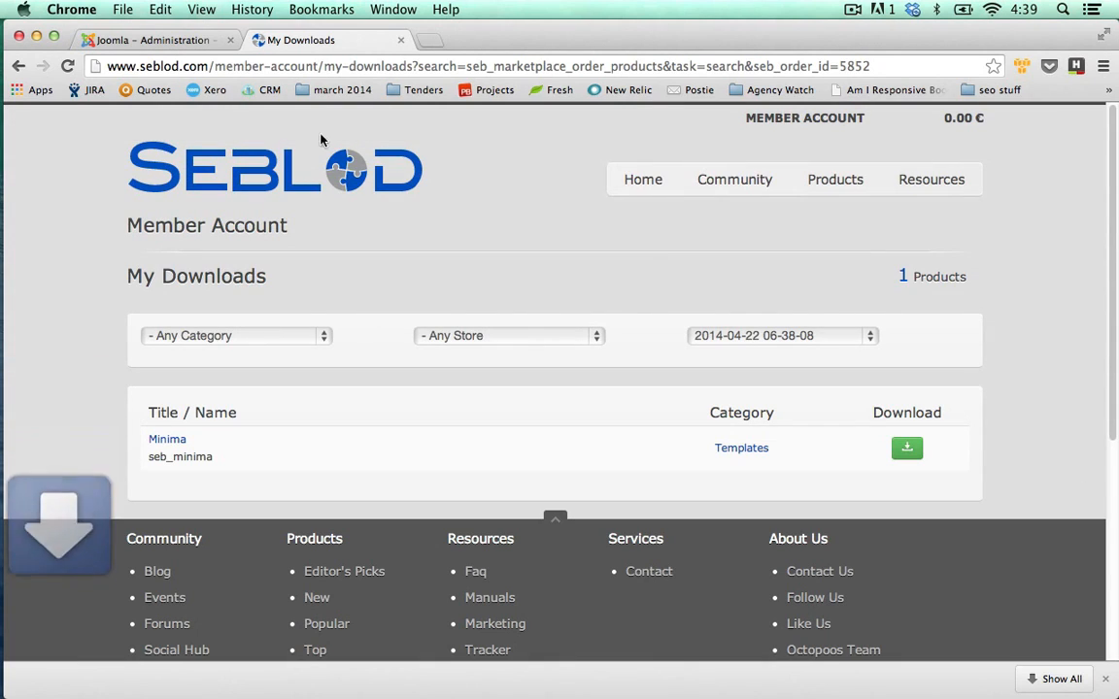
click(164, 43)
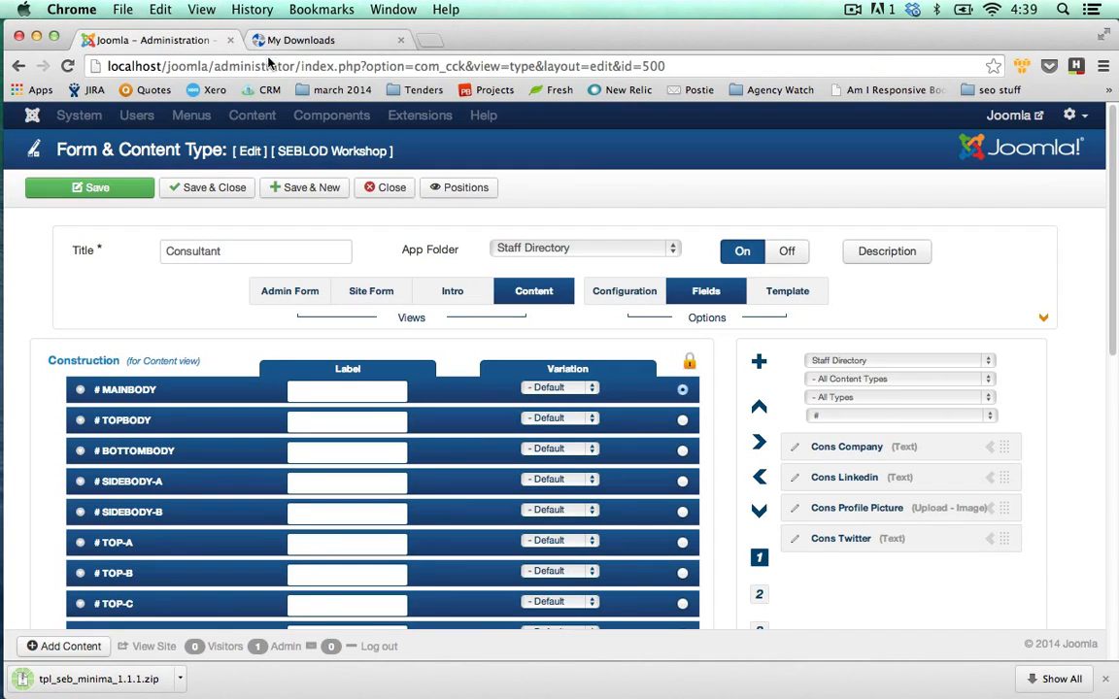
Close the Consultant content type and go to the Extension Manager's install page.
click(378, 190)
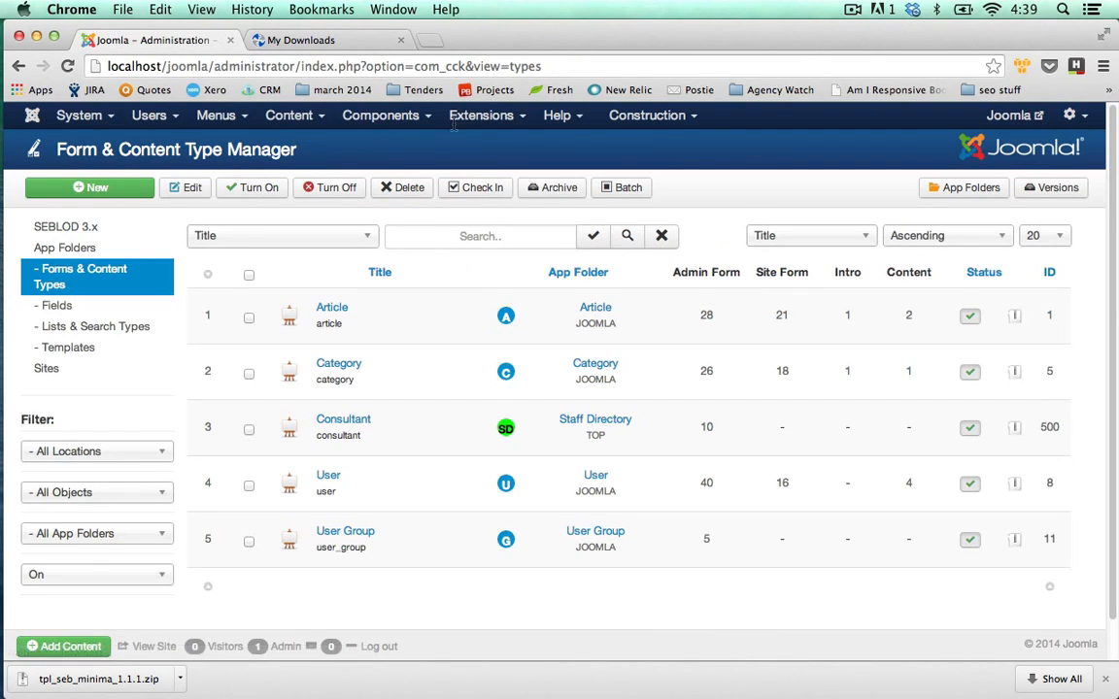
click(481, 114)
click(485, 149)
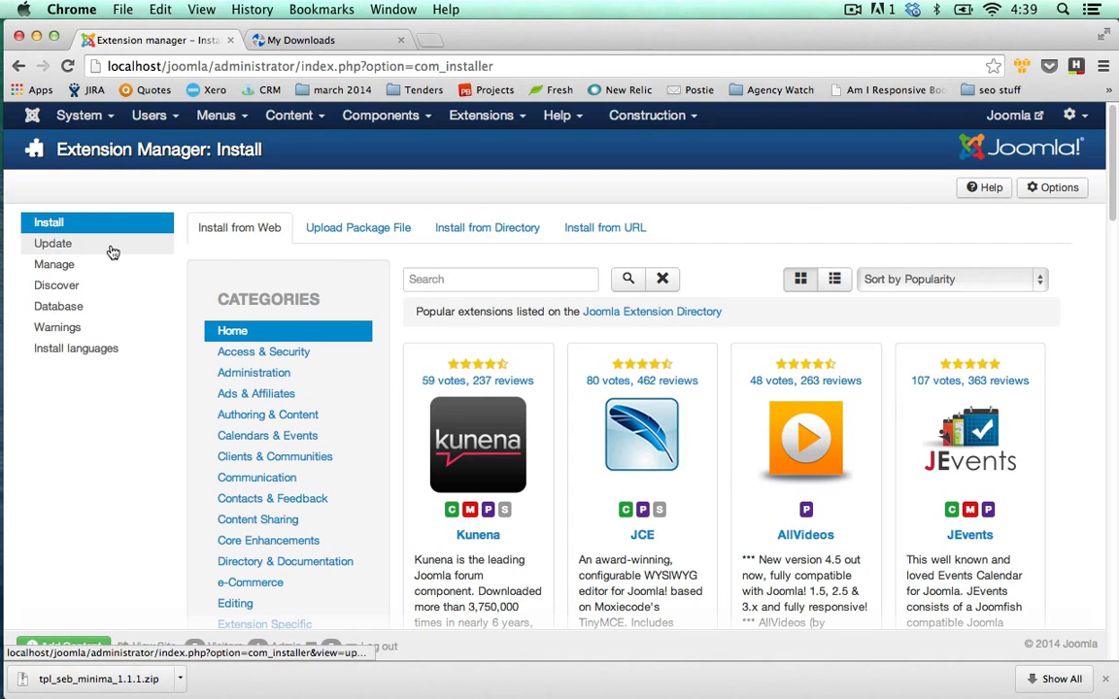
click(50, 243)
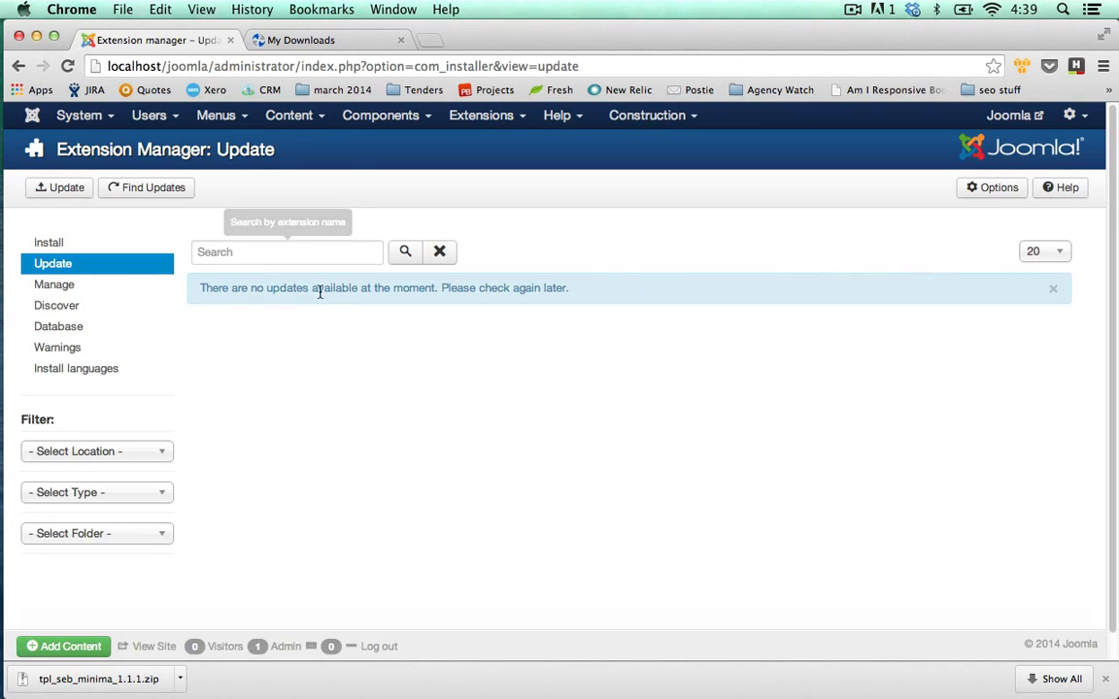
click(48, 243)
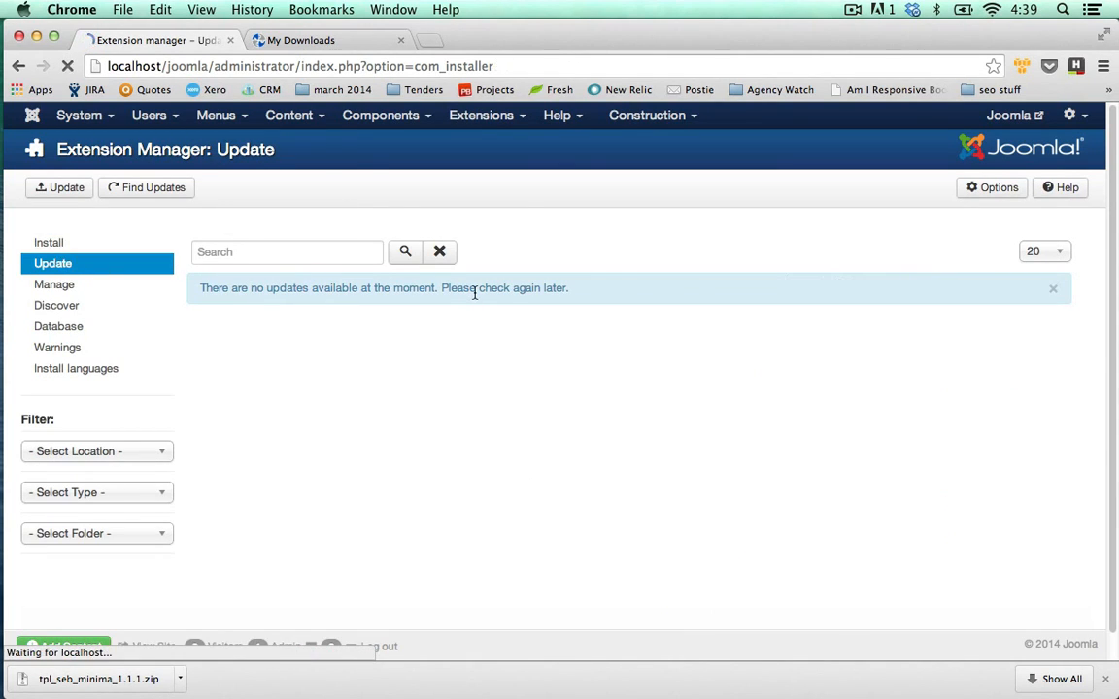
Upload and install tpl_seb_minima_1.1.1.zip, then go to the SEBLOD 3.x control panel.
click(379, 233)
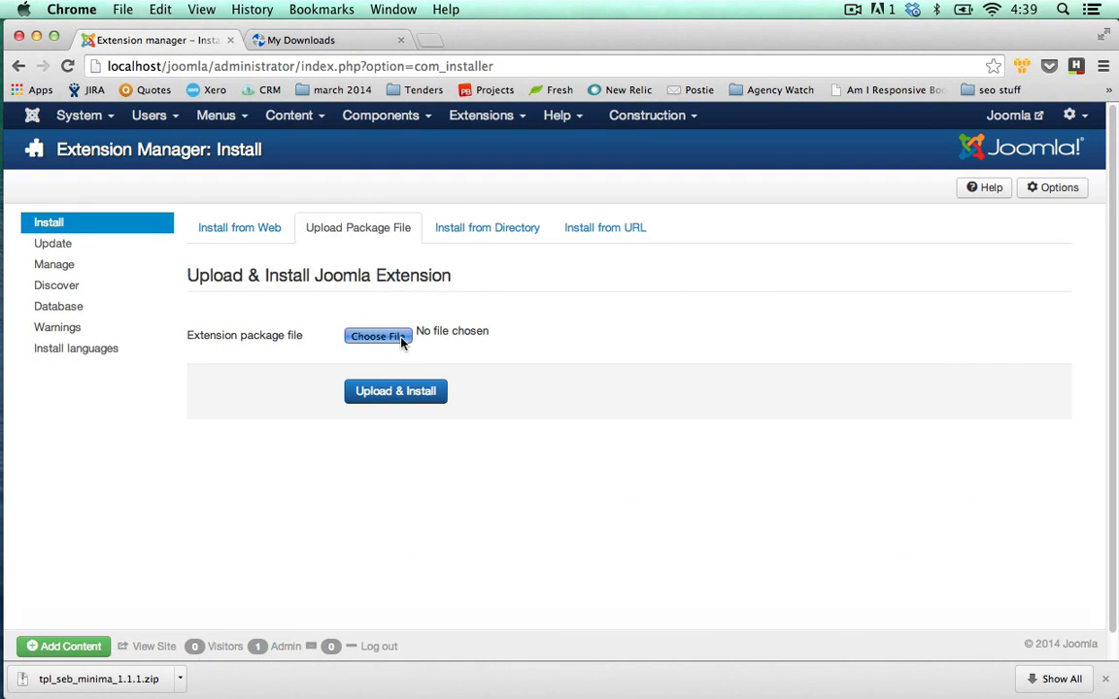
click(401, 340)
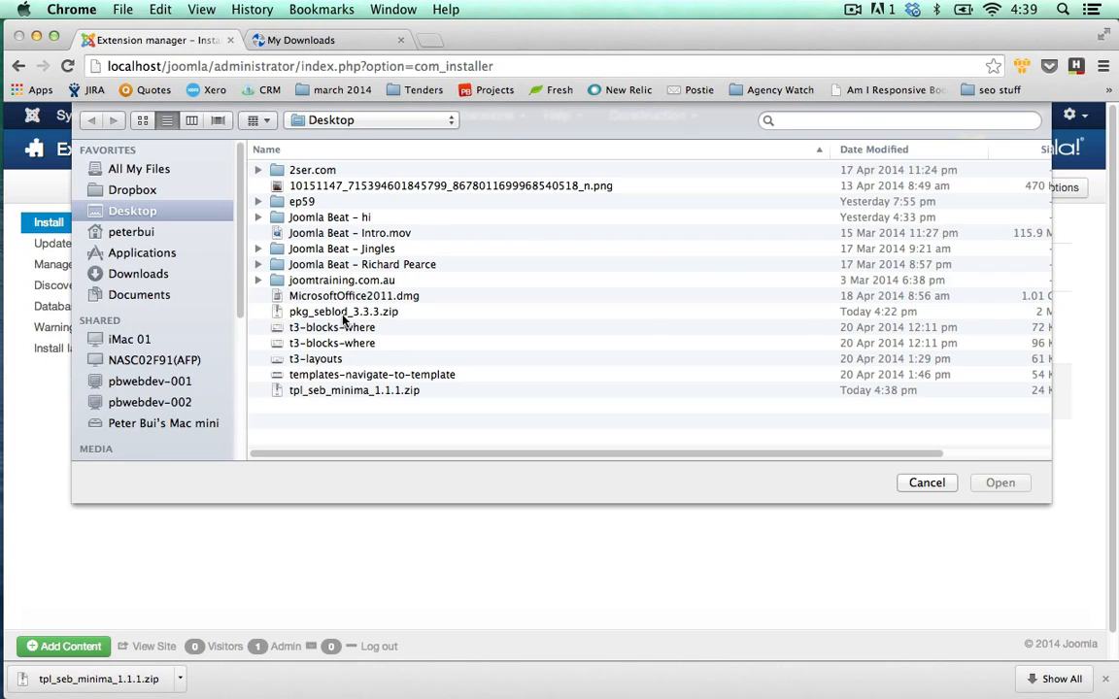
double_click(333, 391)
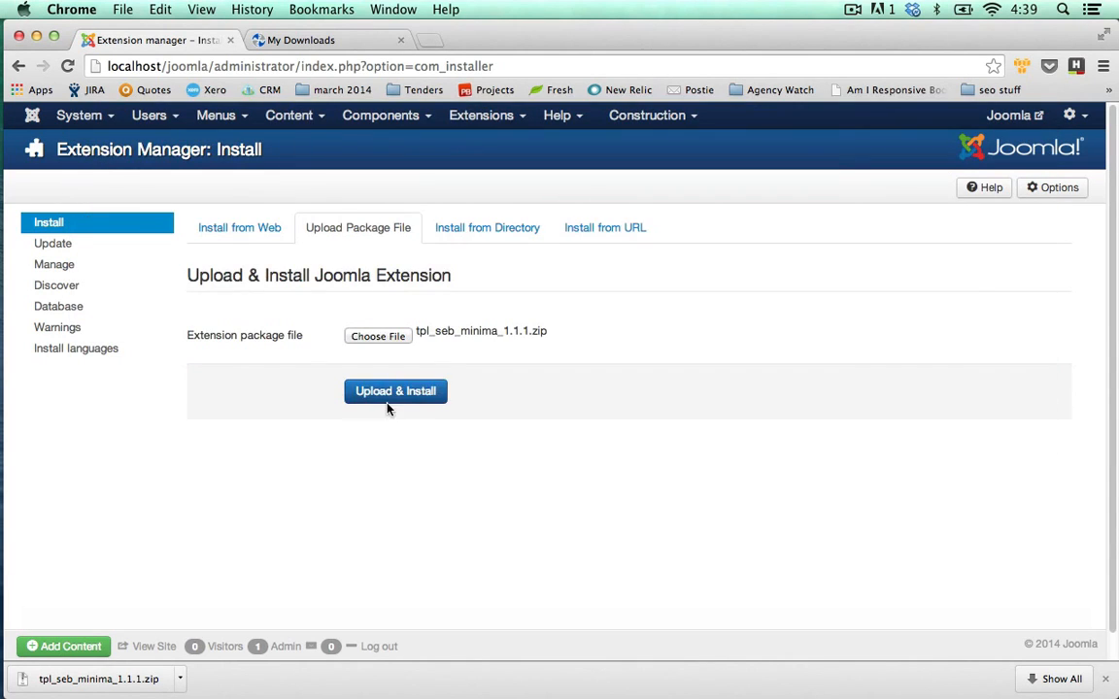
click(393, 402)
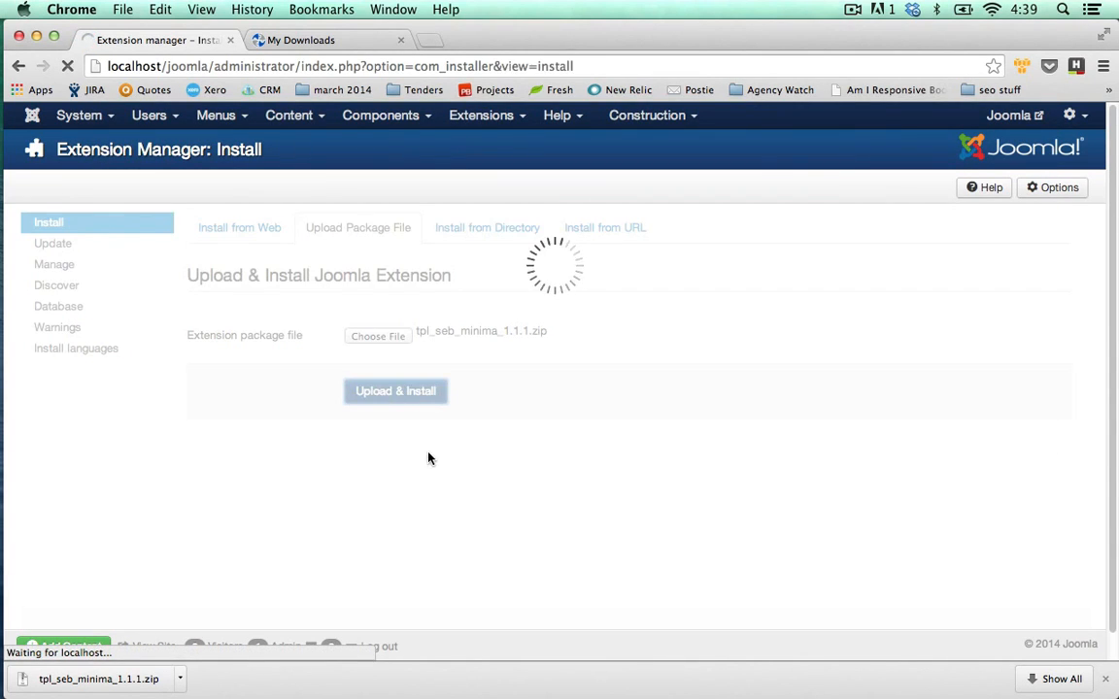
click(381, 114)
click(398, 313)
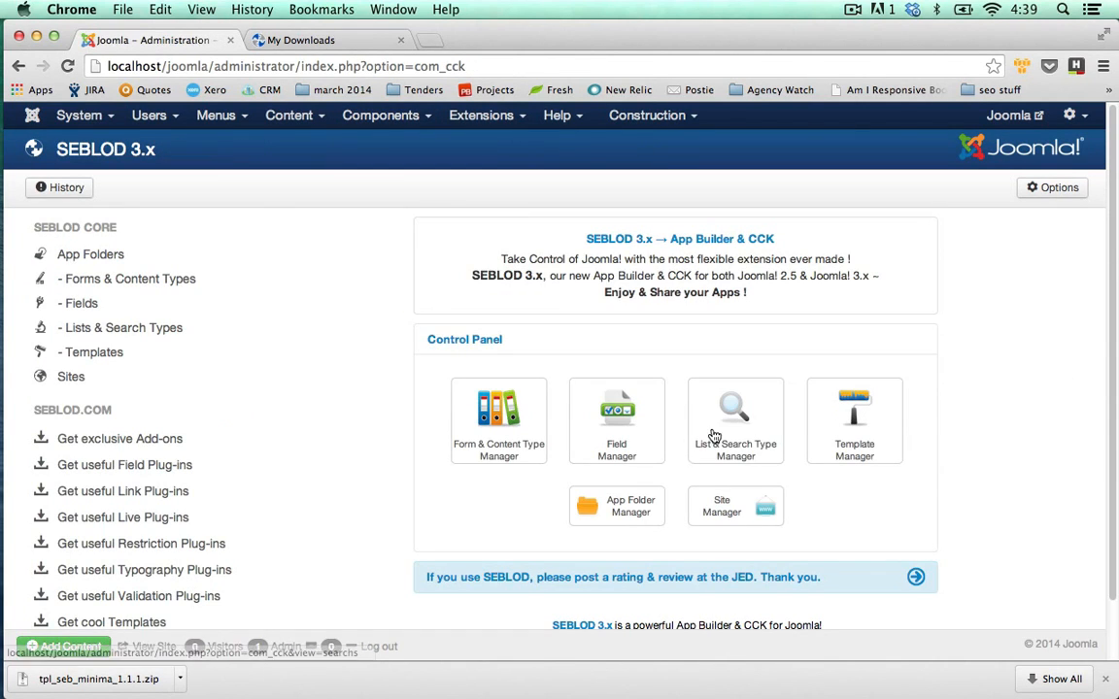
Create a new SEBLOD template titled Minimal with the name seb_minima.
click(836, 425)
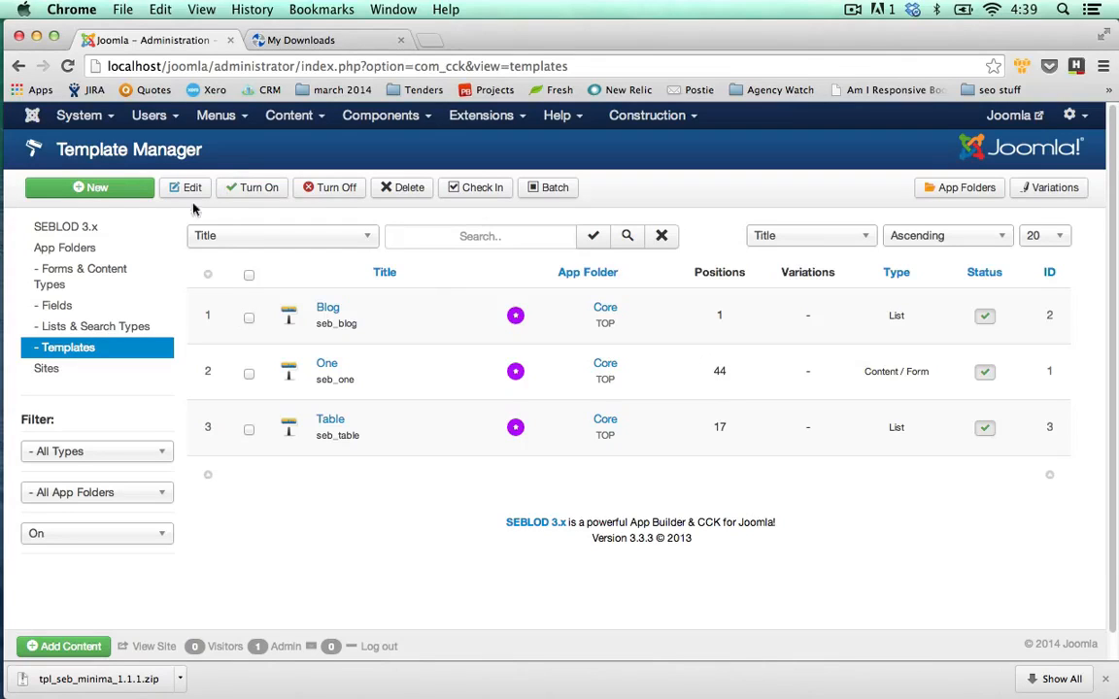
click(133, 190)
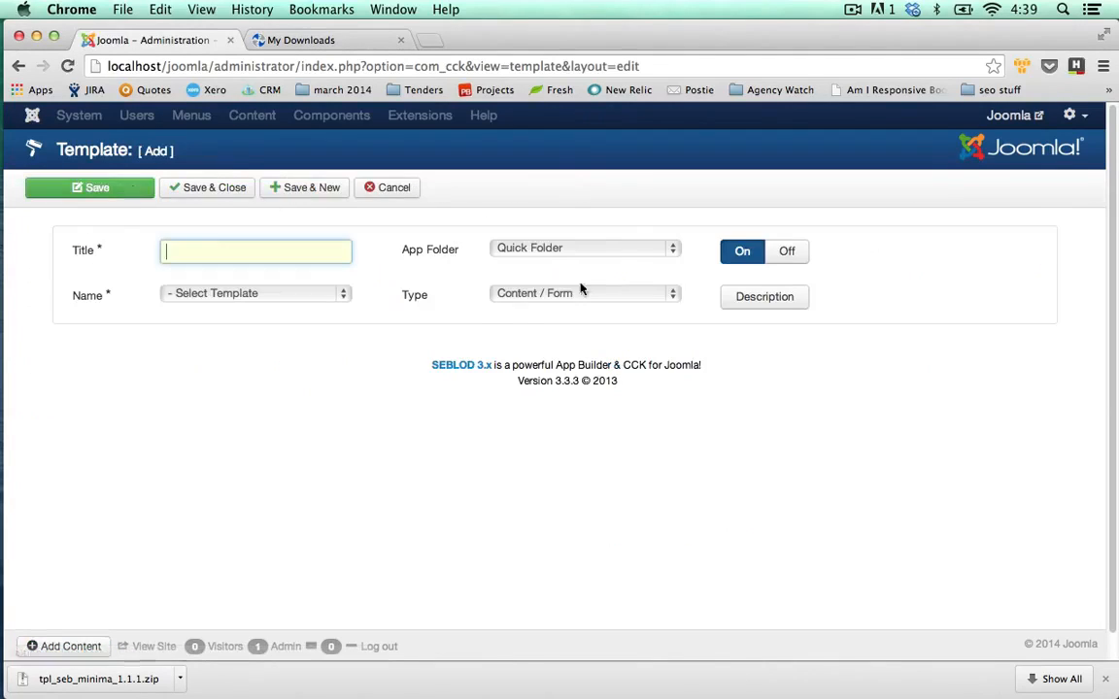
text(Minimal)
click(341, 302)
click(216, 372)
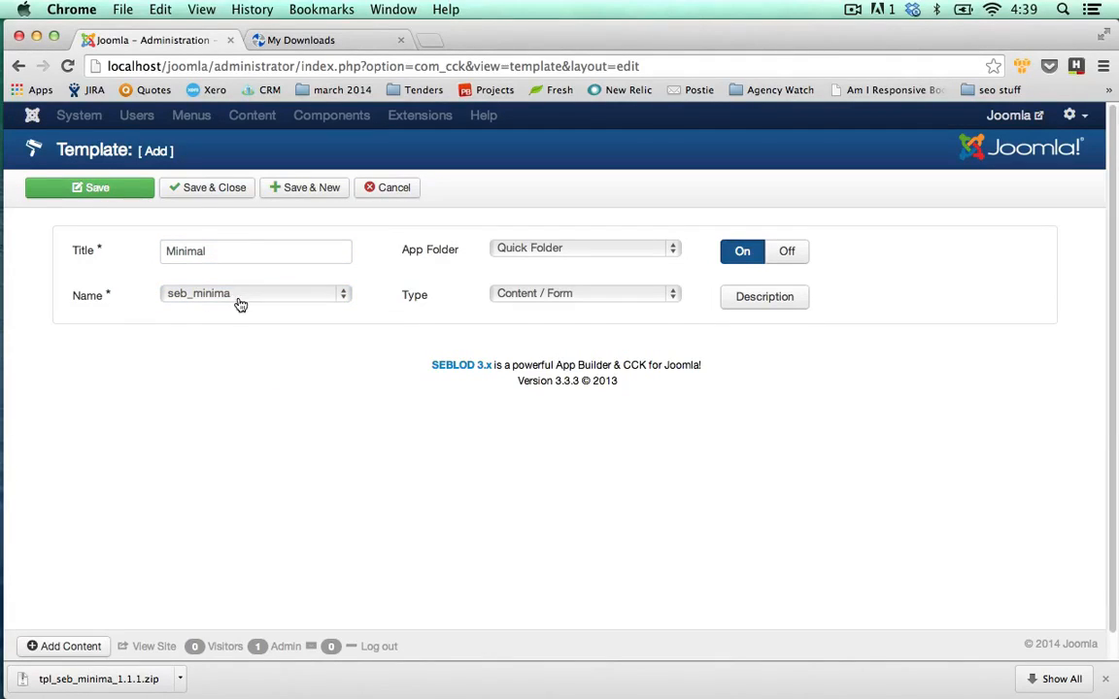
click(332, 295)
click(337, 294)
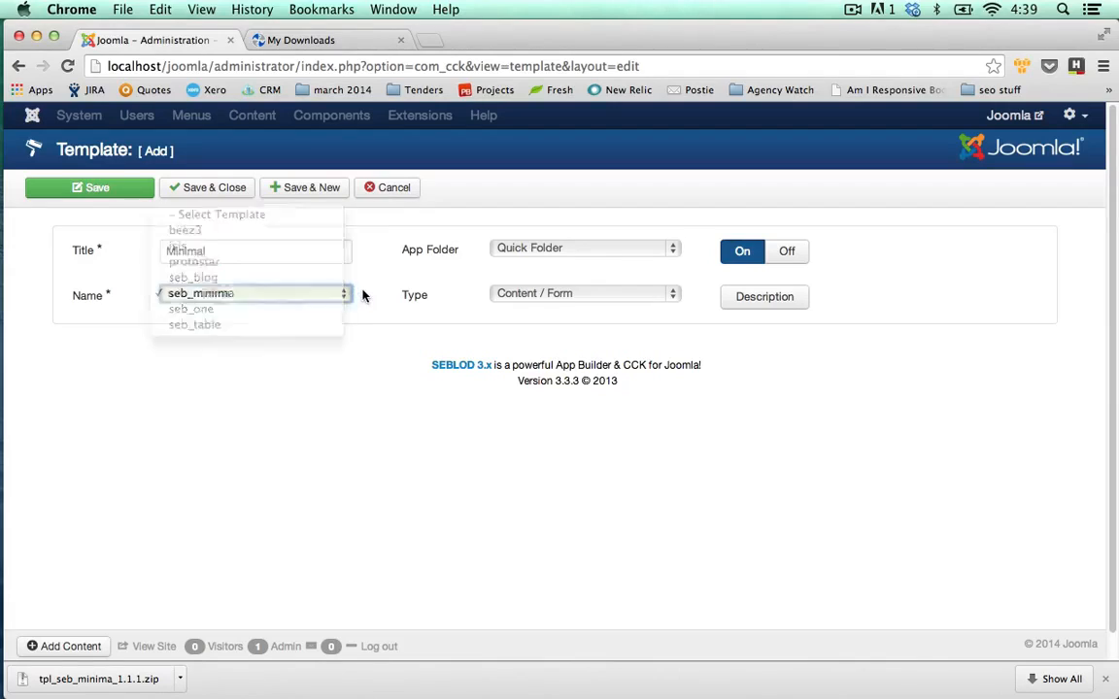
File the Minimal template in the Staff Directory app folder as Content / Form and save it.
click(569, 255)
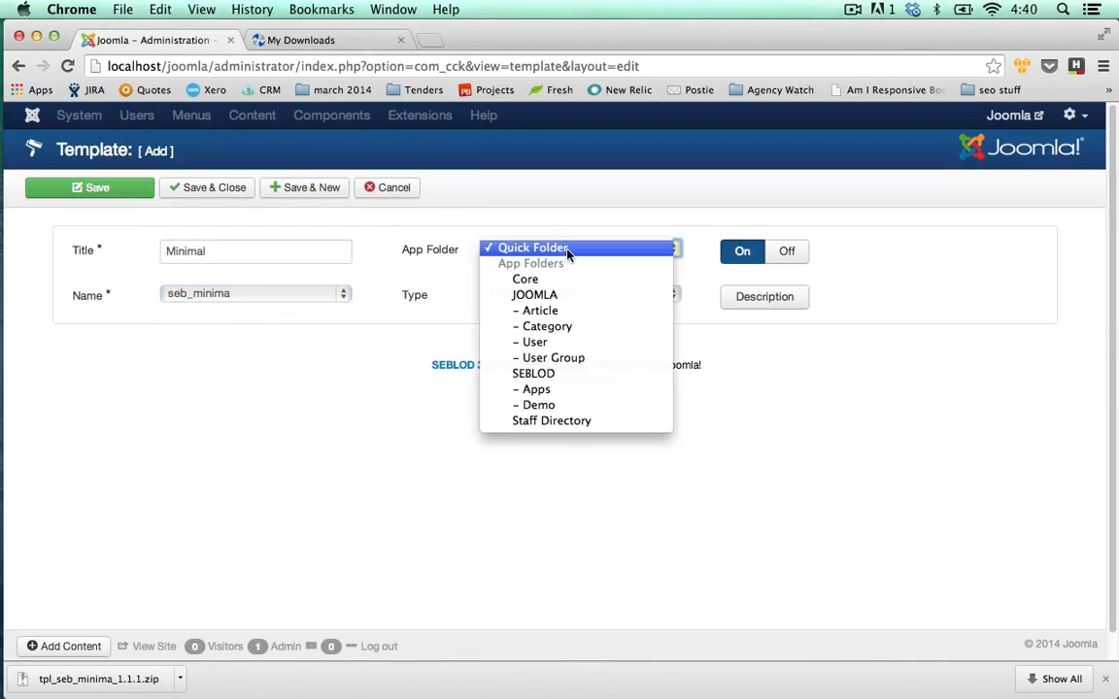
click(560, 423)
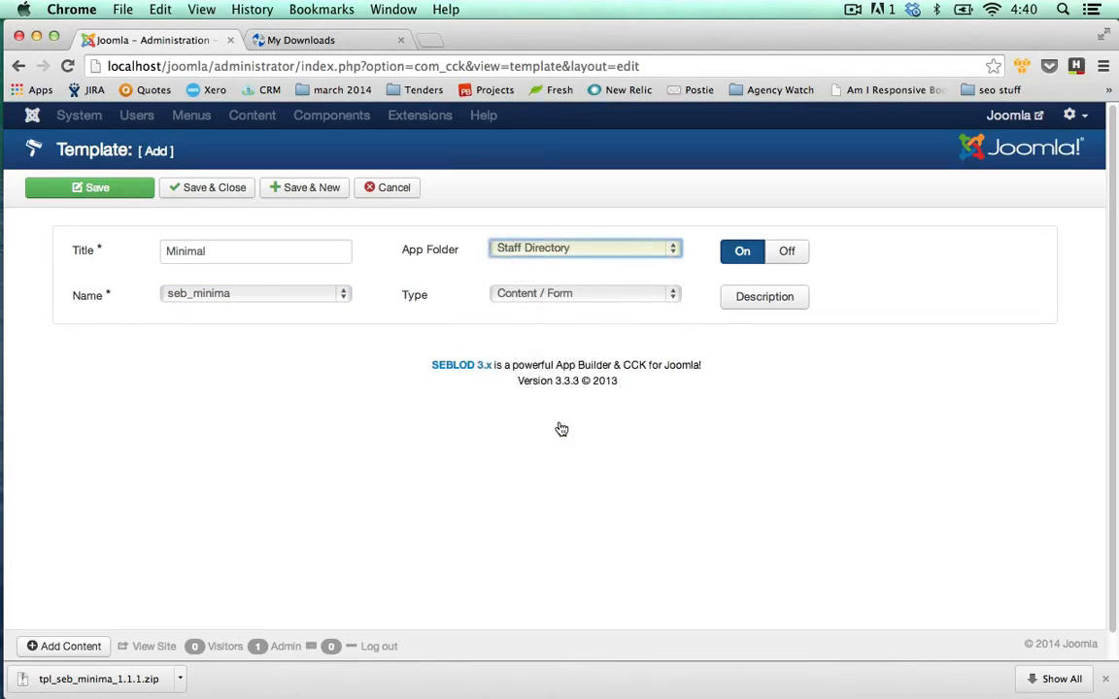
click(539, 298)
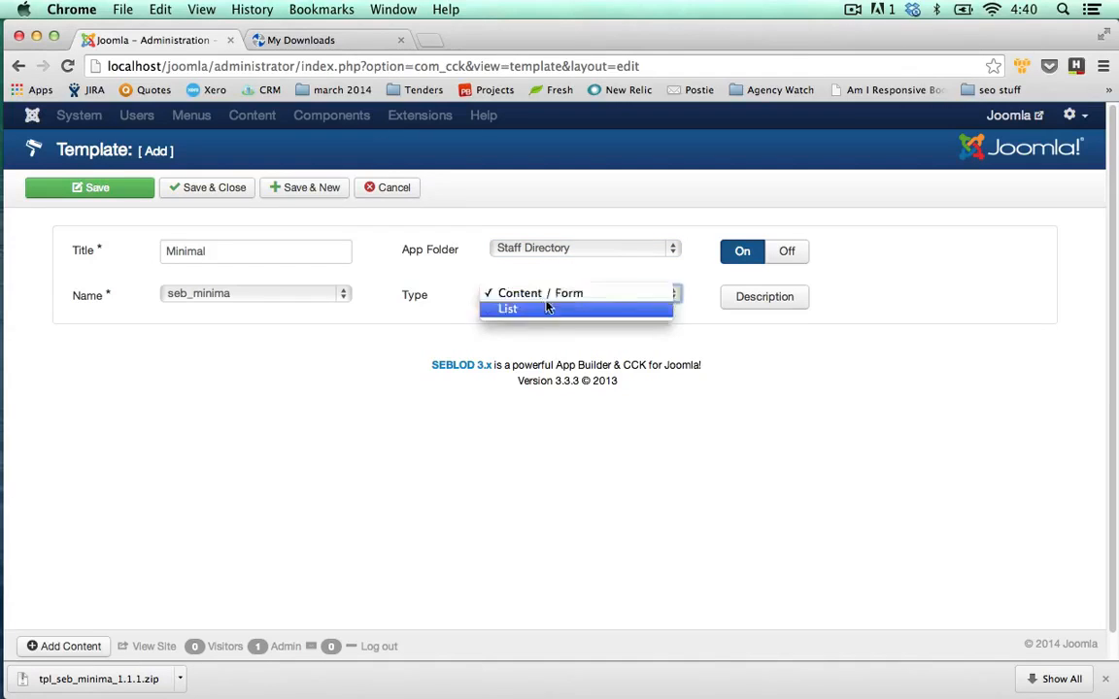
click(438, 307)
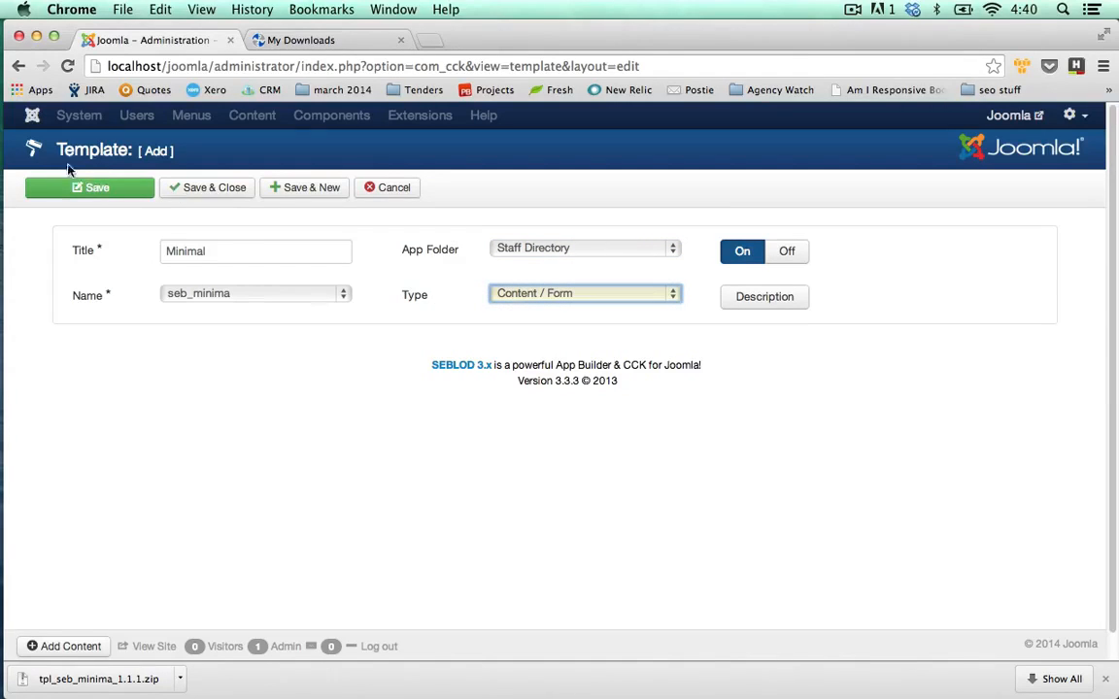
click(206, 190)
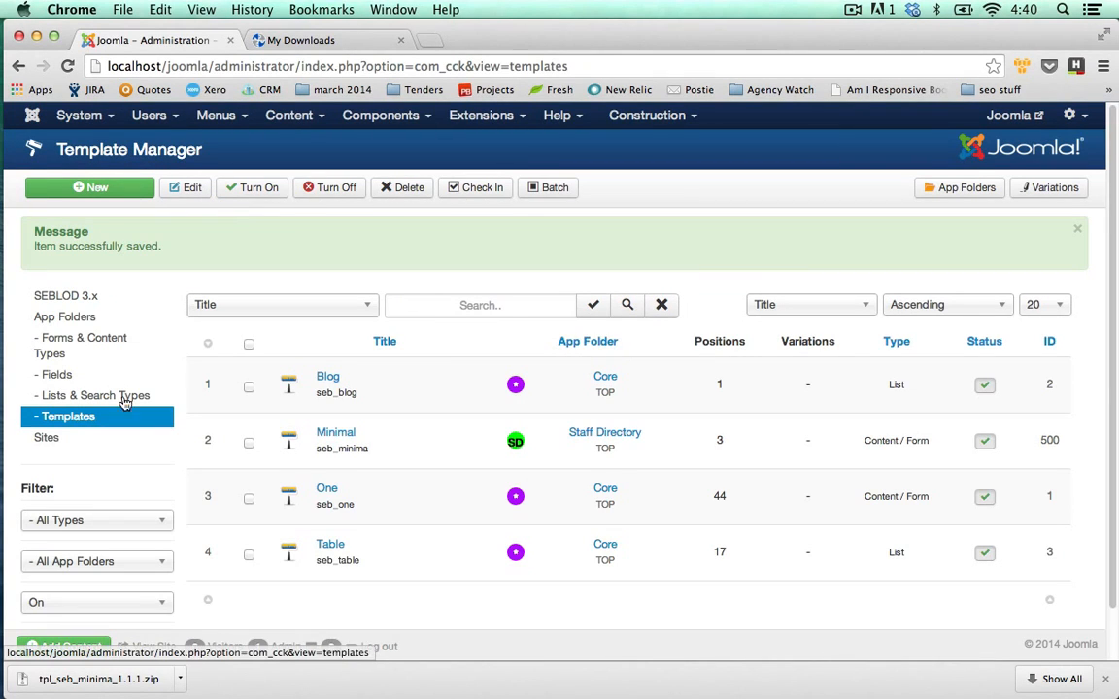
click(83, 344)
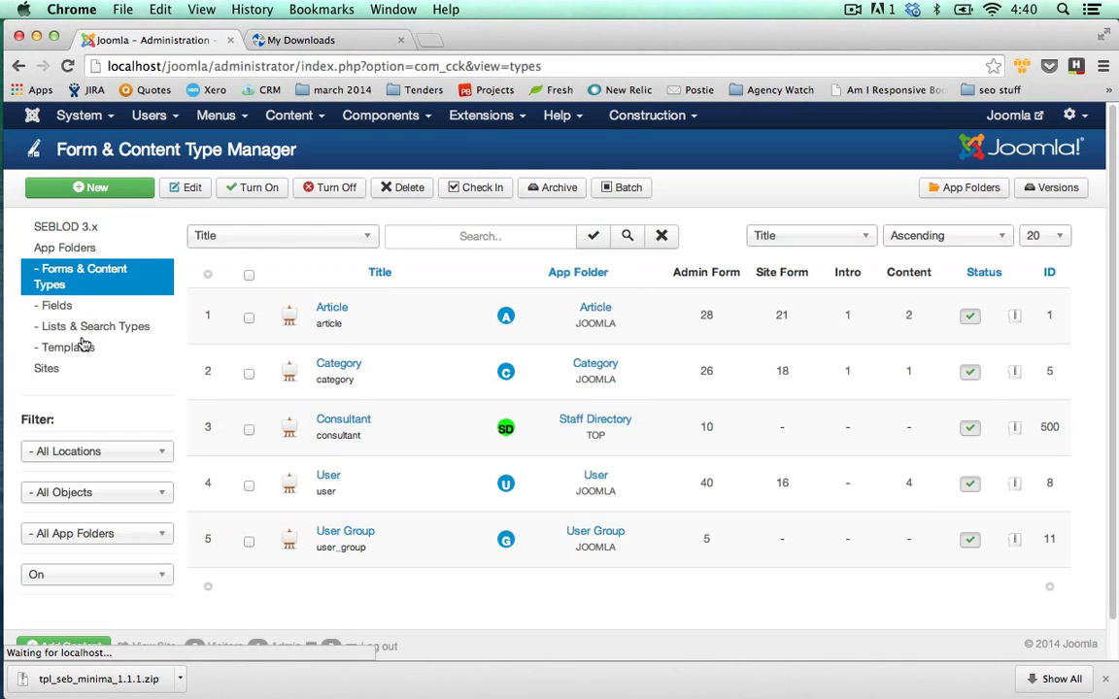
Edit the Consultant content type and set its Content view template to Minimal - seb_minima.
click(341, 420)
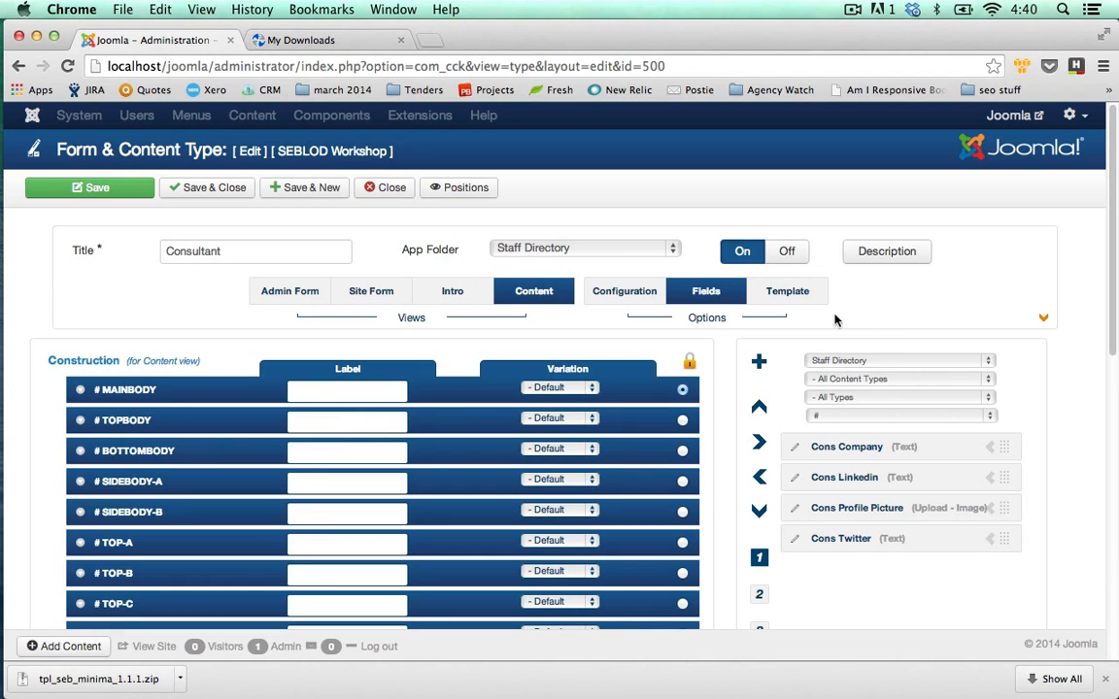
click(790, 296)
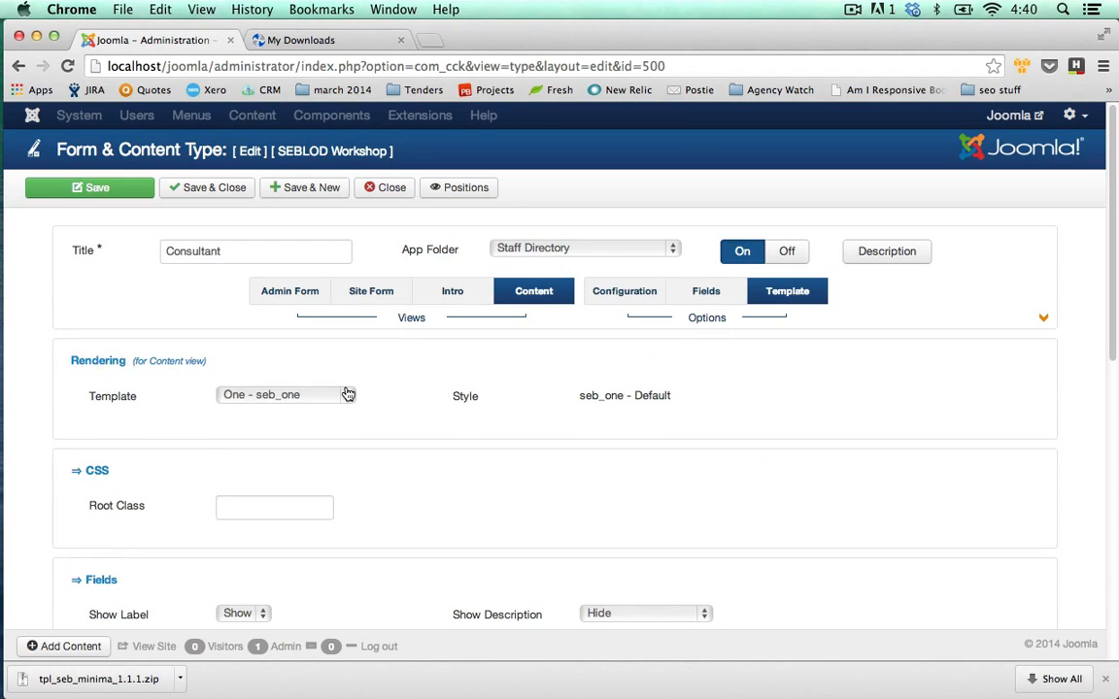
click(347, 394)
click(325, 379)
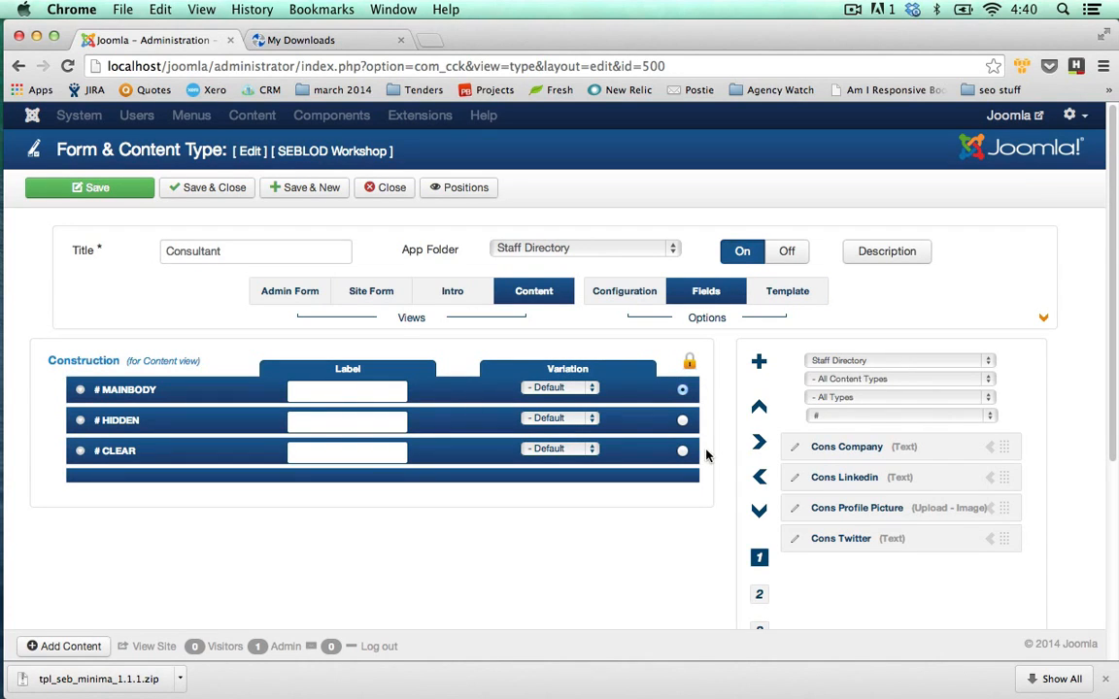
Add Cons Company, Cons Linkedin, Cons Profile Picture and Cons Twitter to the Consultant content view.
click(990, 450)
click(990, 450)
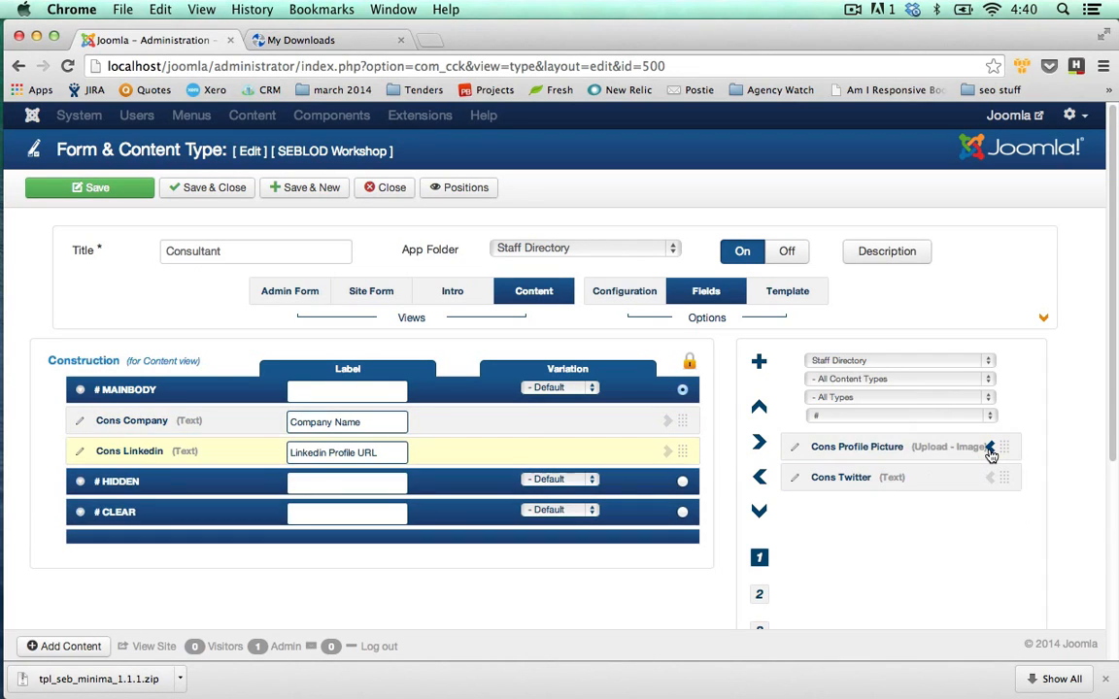
click(990, 450)
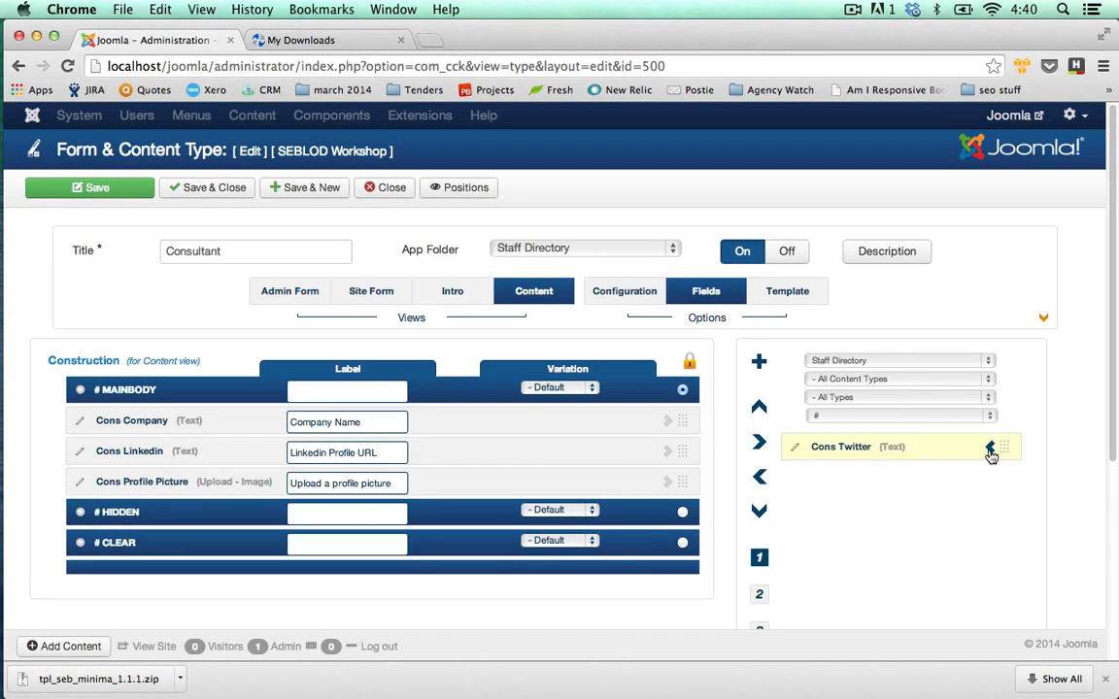
click(990, 449)
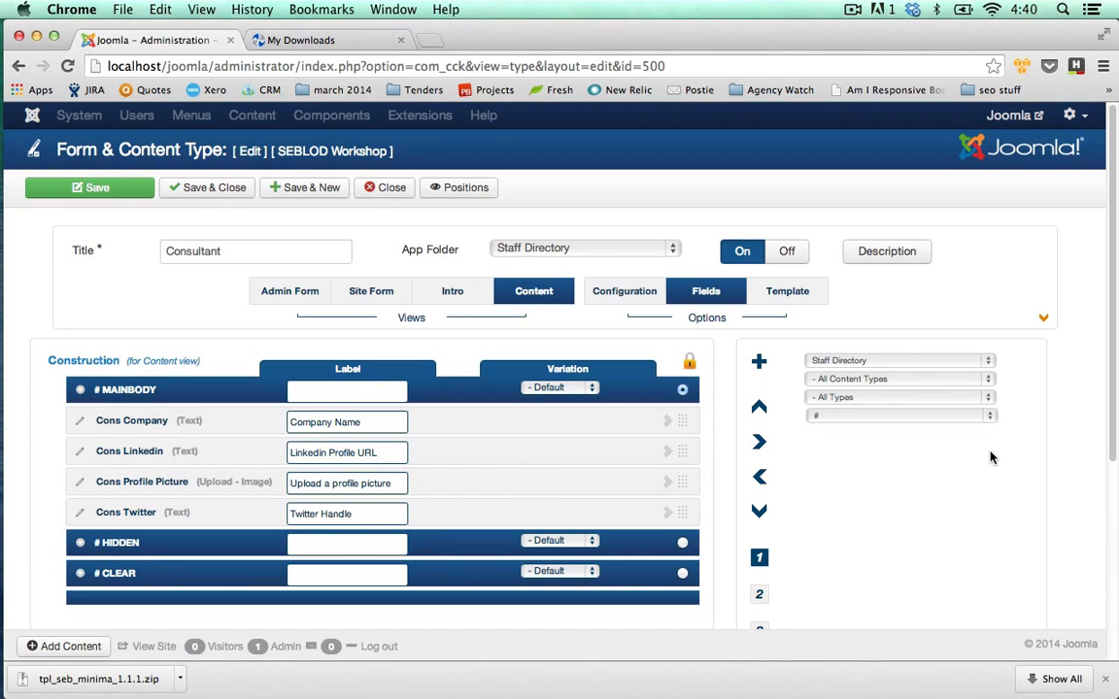
Show fields from All App Folders and add User Name at the top of the main body.
click(991, 363)
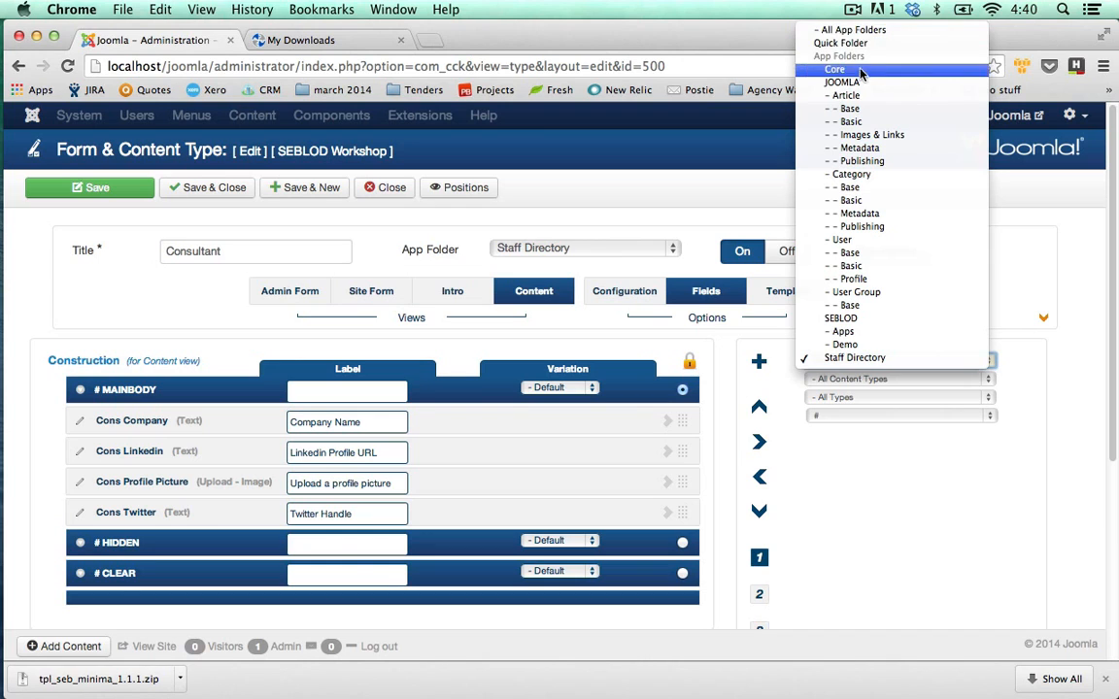
click(874, 31)
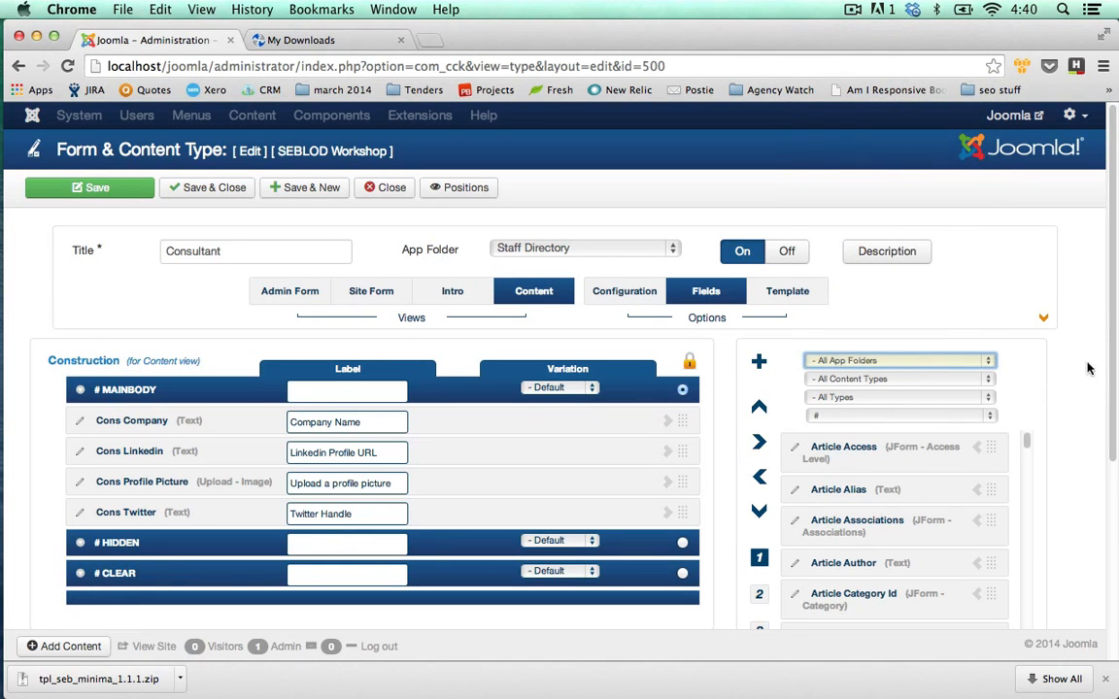
scroll(1115, 313, down, 5)
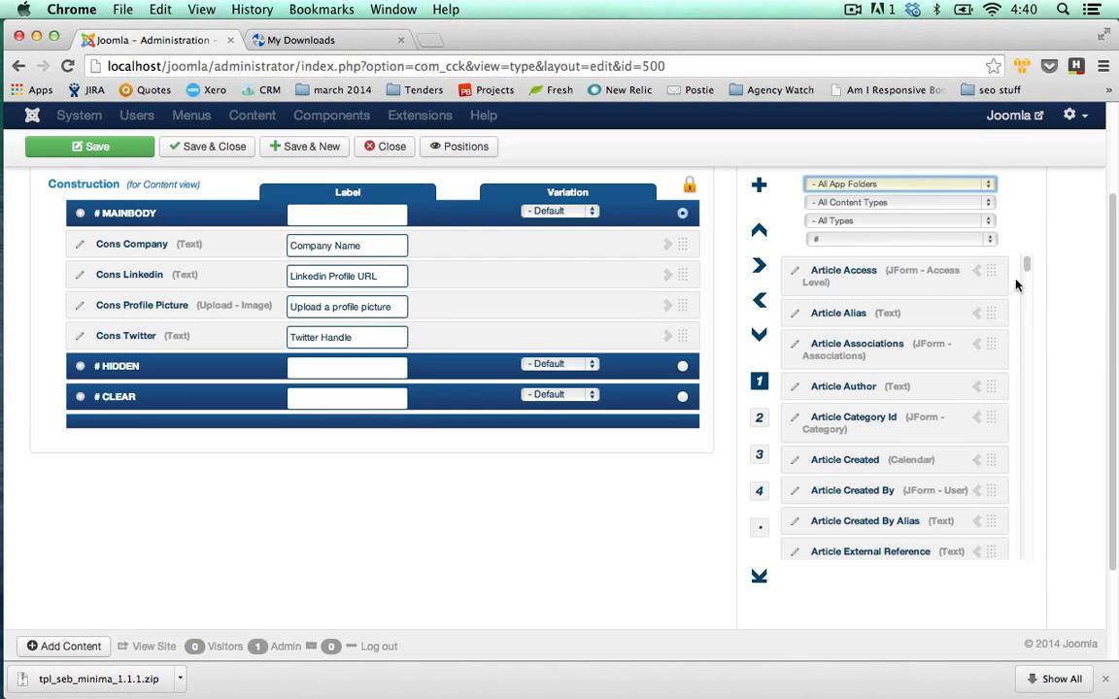
drag(1025, 264, 1042, 542)
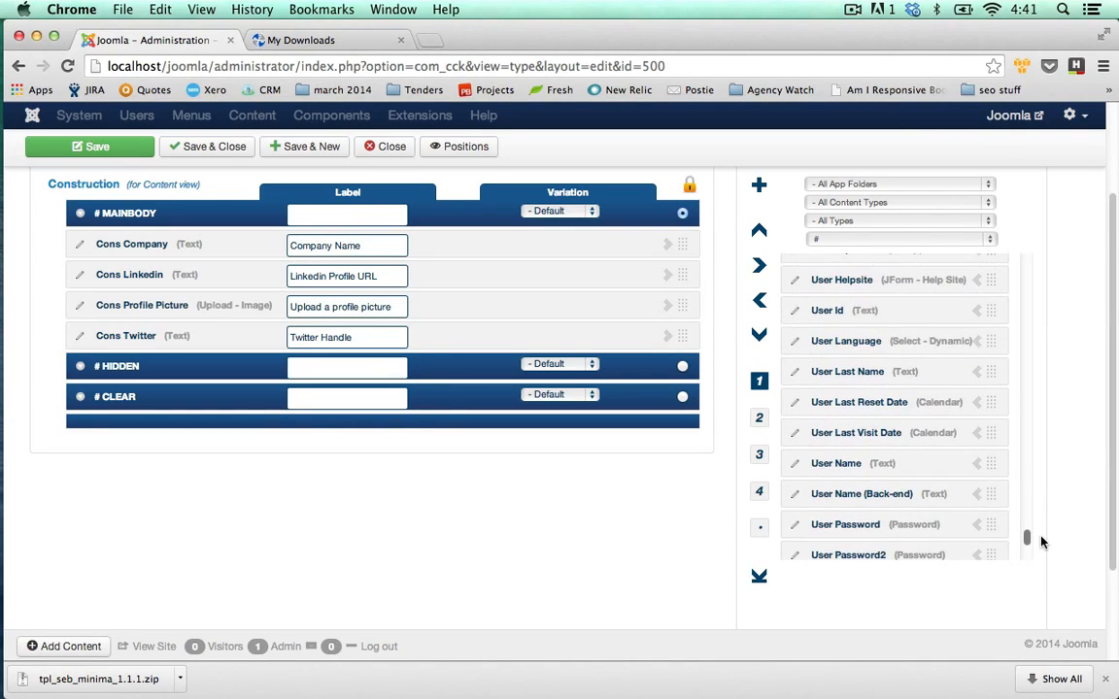
click(976, 468)
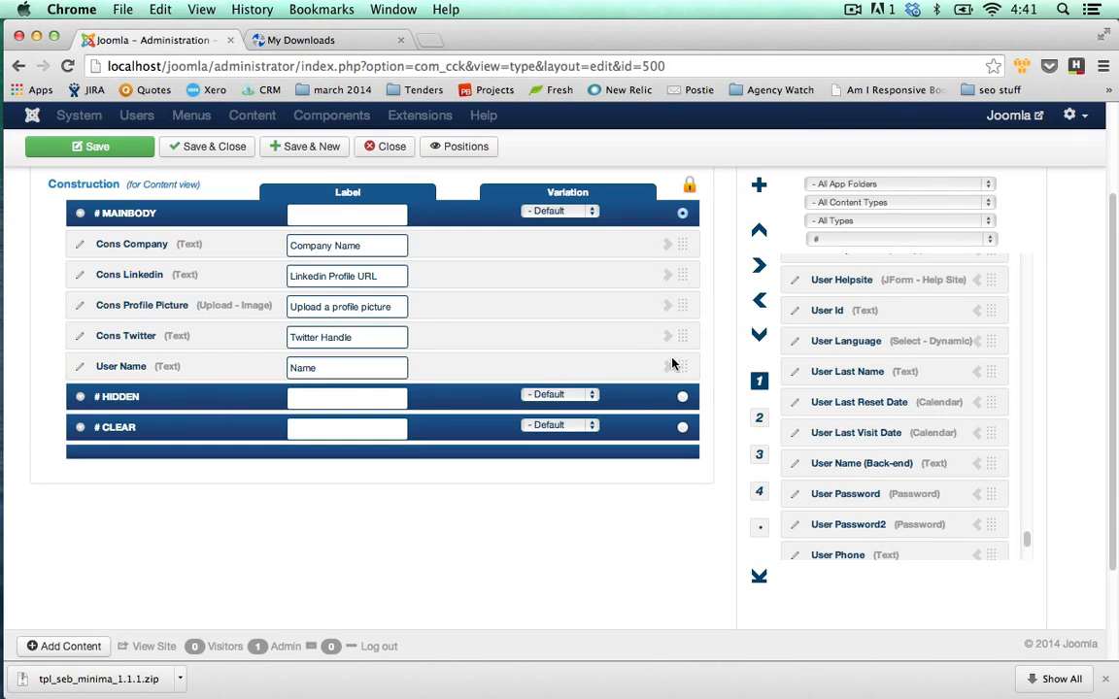
drag(682, 363, 682, 244)
drag(1114, 474, 1117, 415)
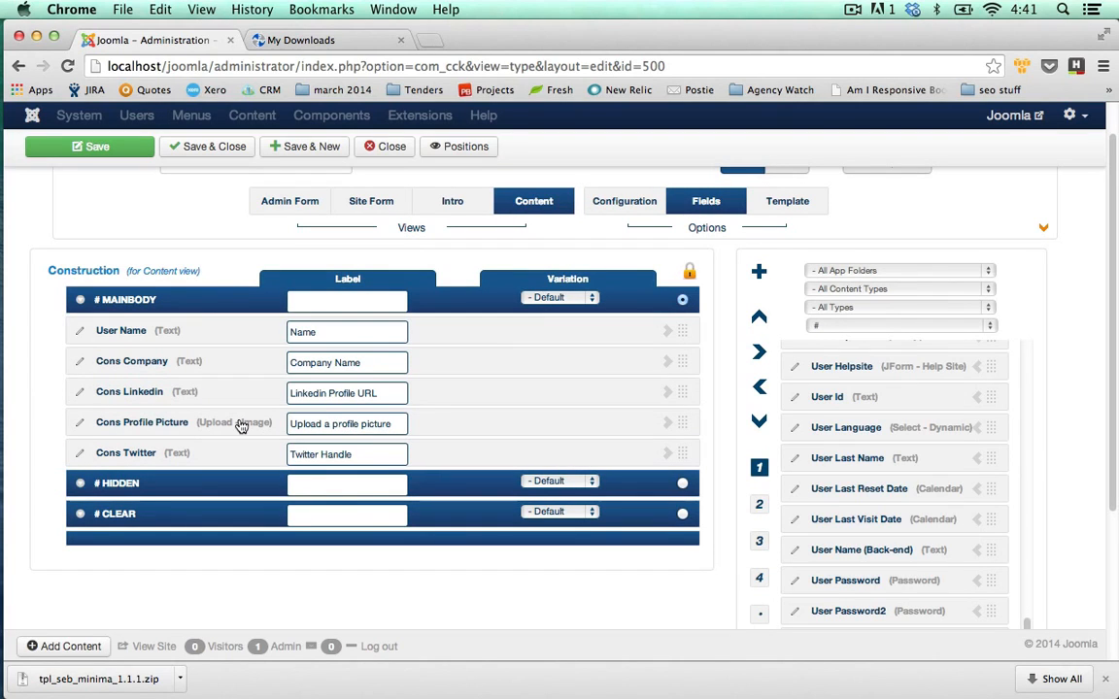
scroll(680, 563, up, 2)
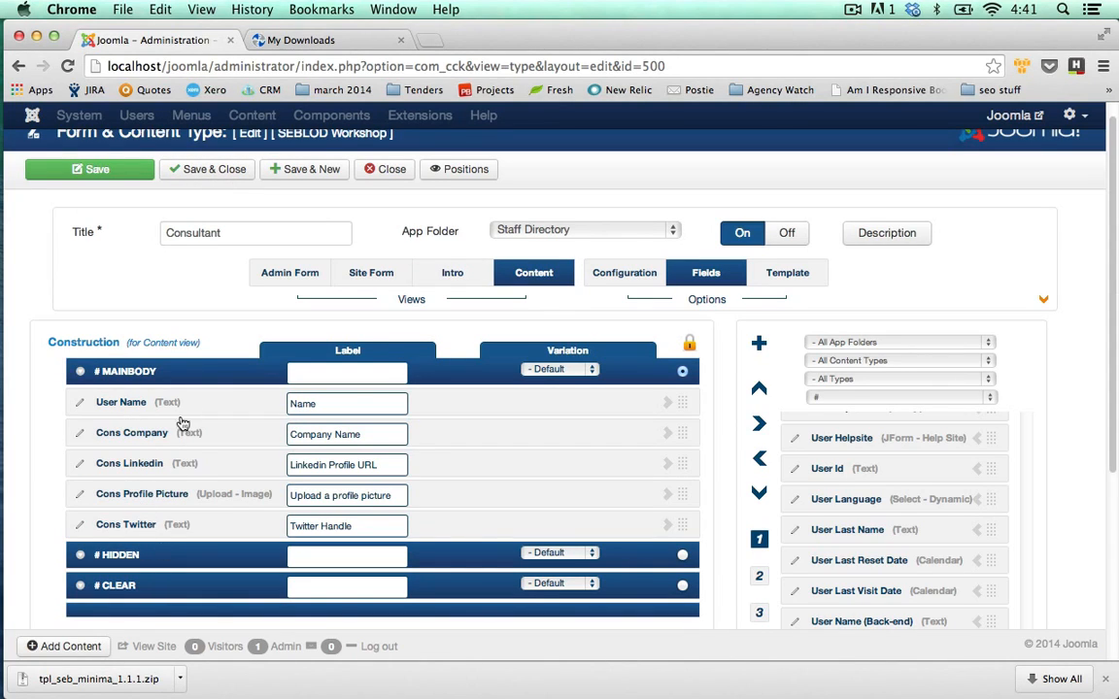
Save and close the Consultant content type, then go to Lists & Search Types.
click(214, 177)
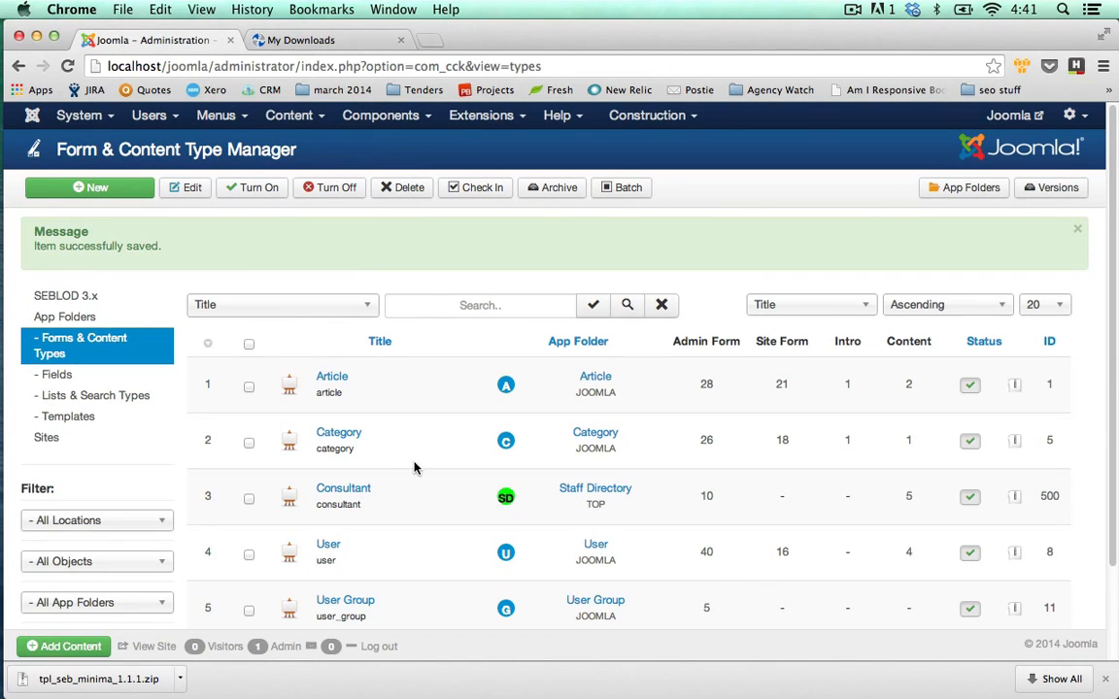
click(123, 400)
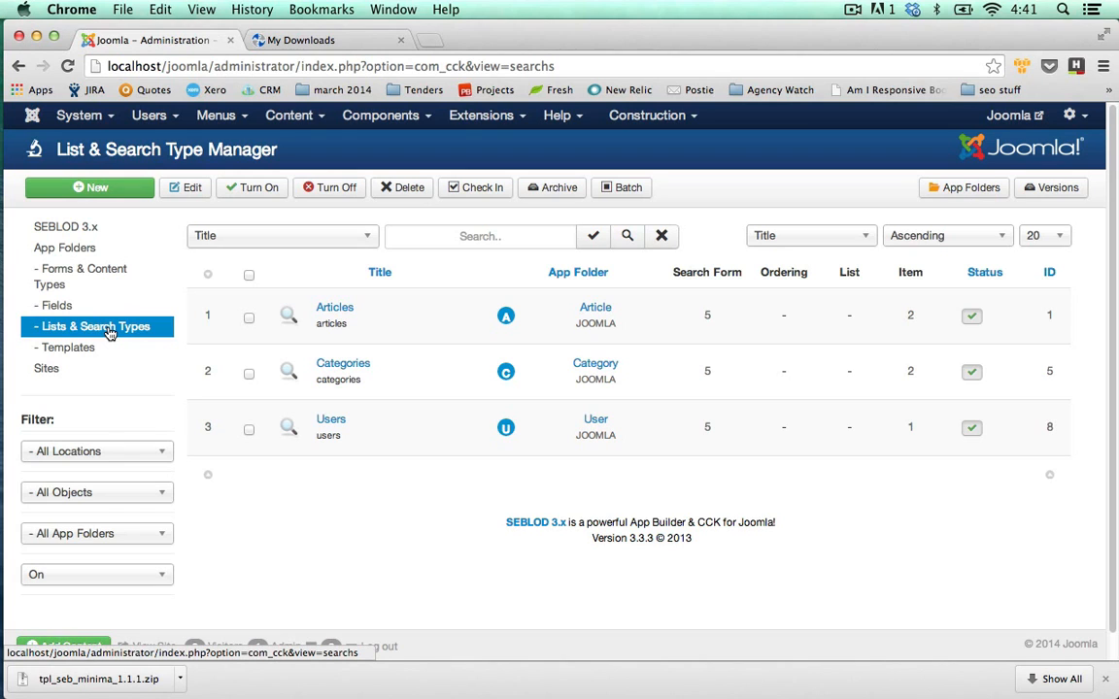
Create a new list and search type with the Blog layout based on the Consultant content type.
click(115, 187)
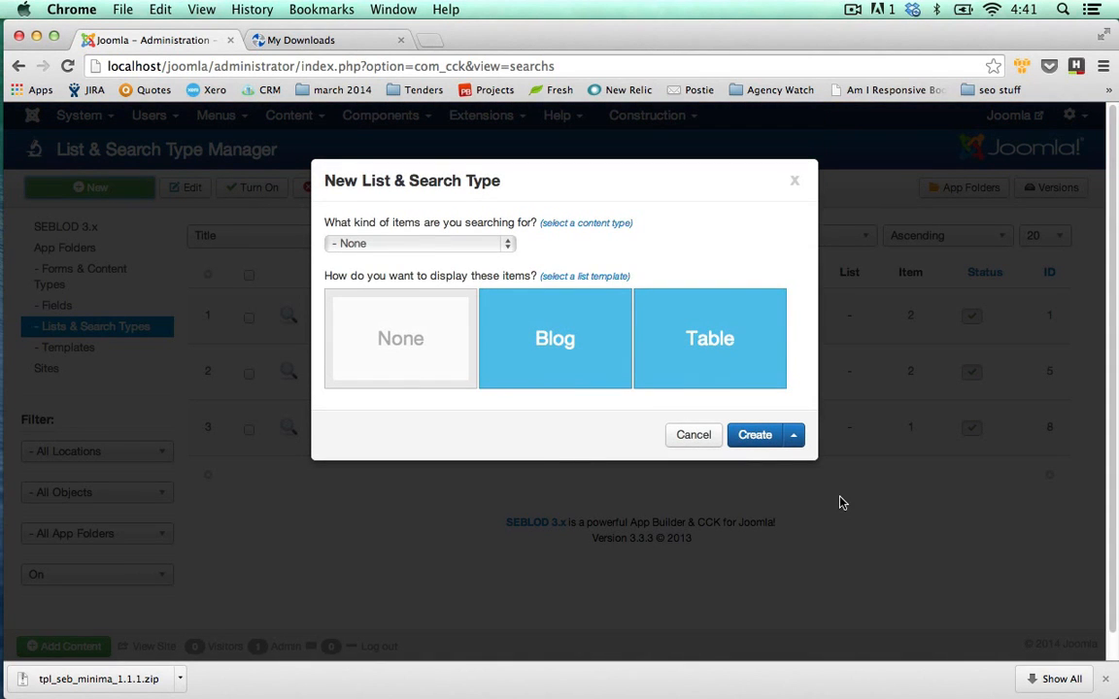
click(538, 358)
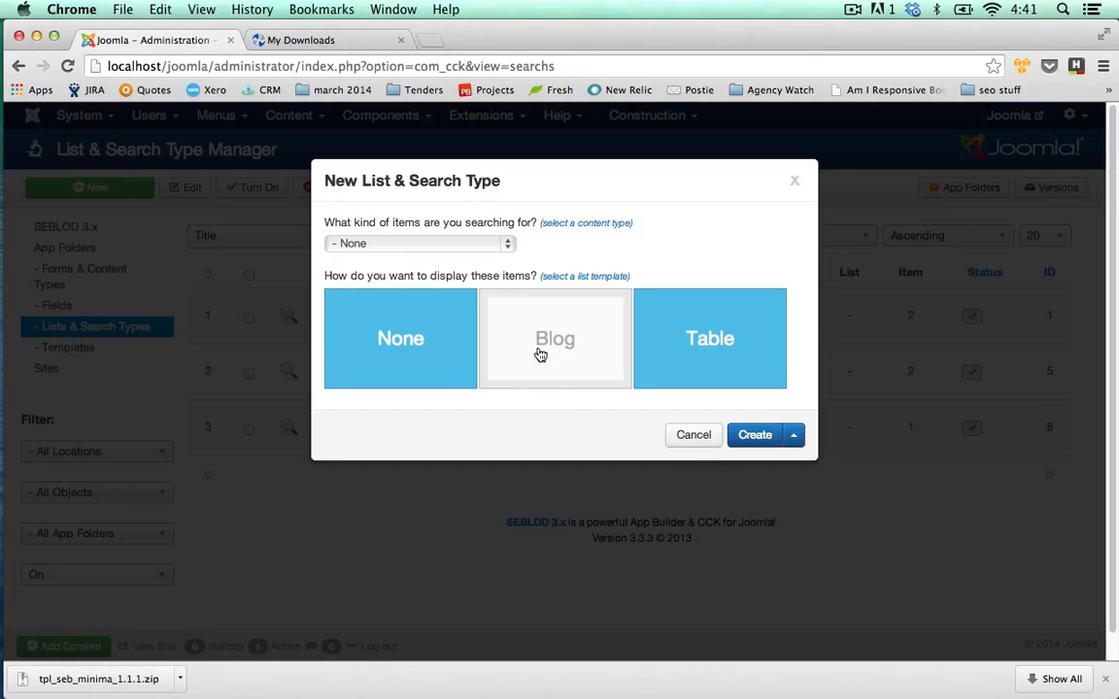
click(508, 245)
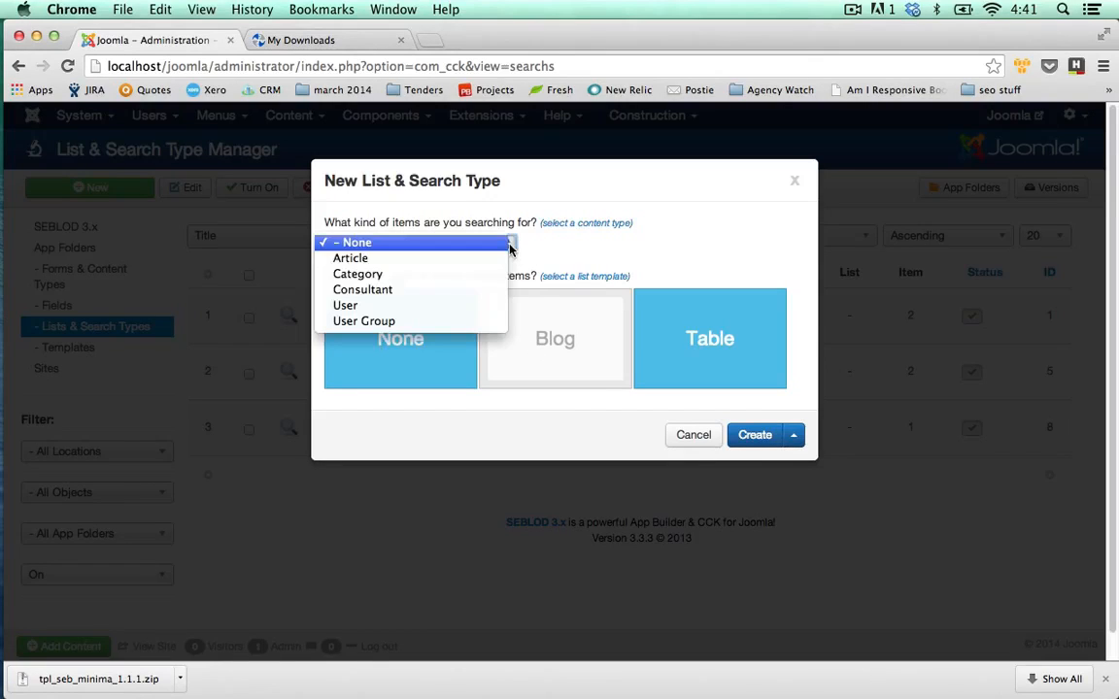
click(387, 293)
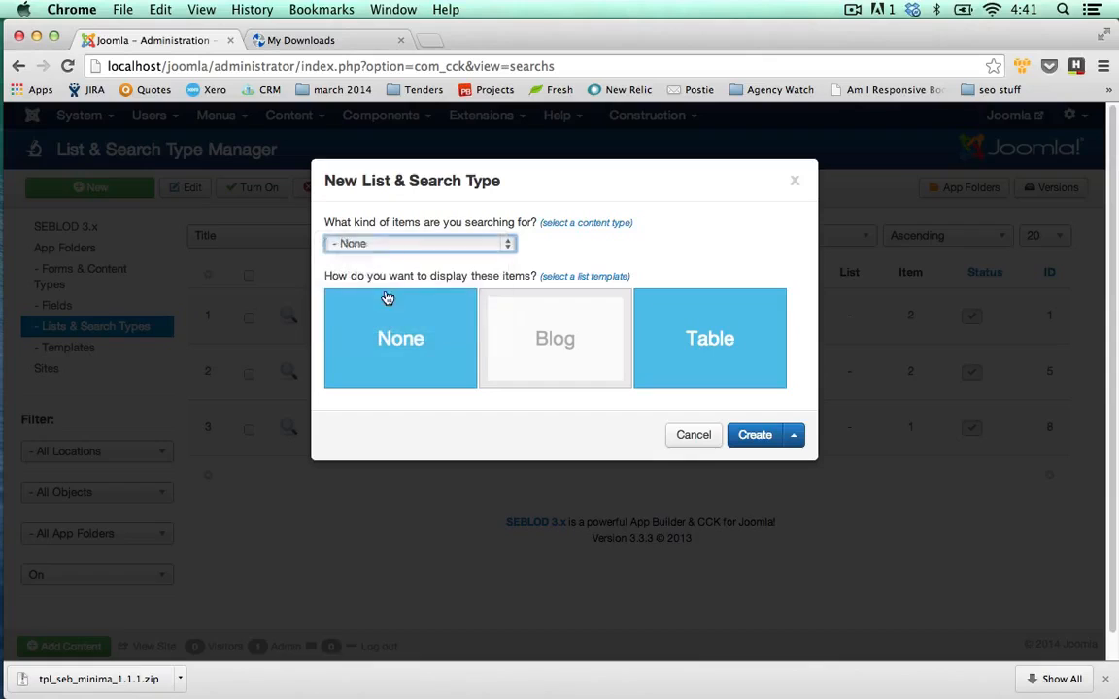
click(757, 441)
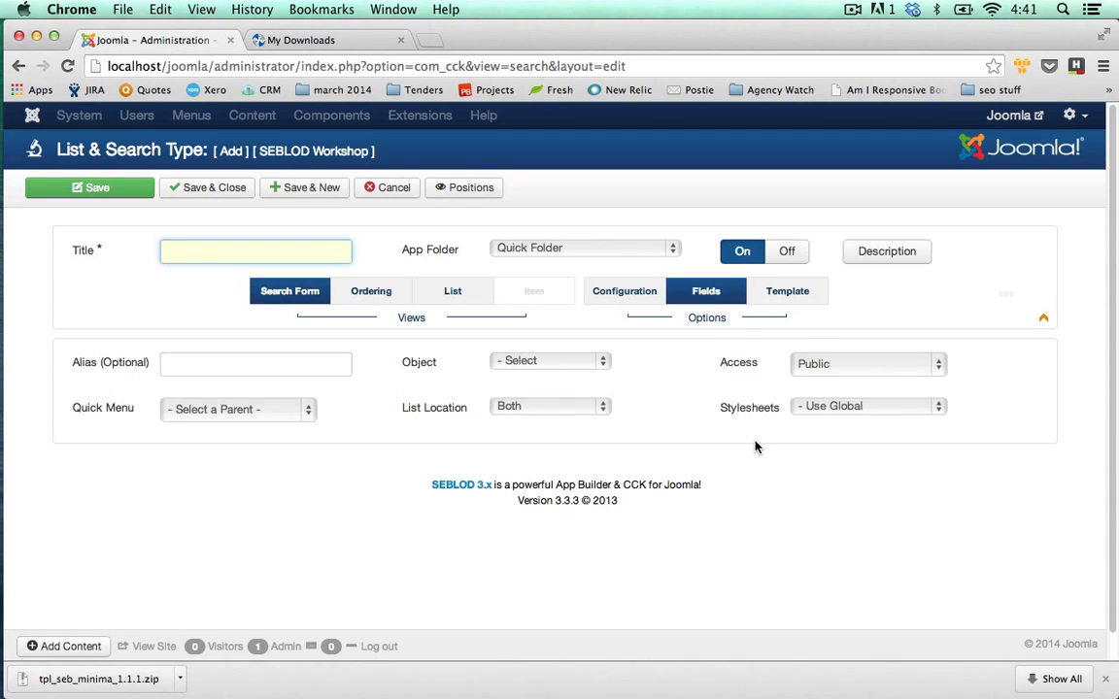
Title the search type 'Staff Directory' and set its App Folder to Staff Directory.
text(Staff Directory)
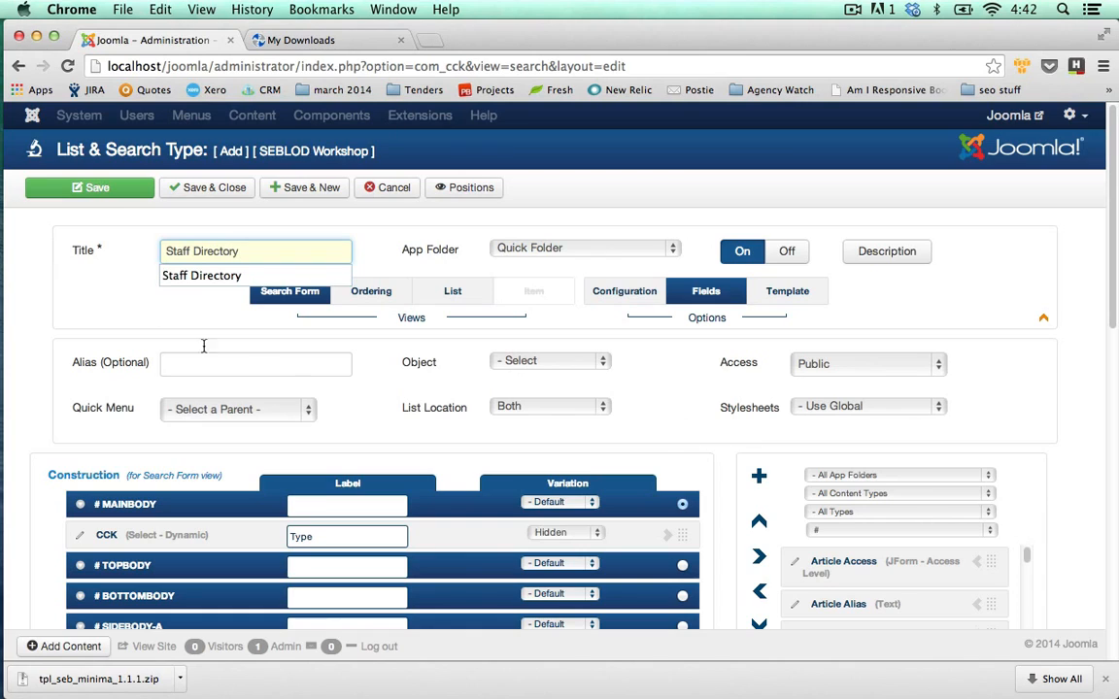
click(119, 293)
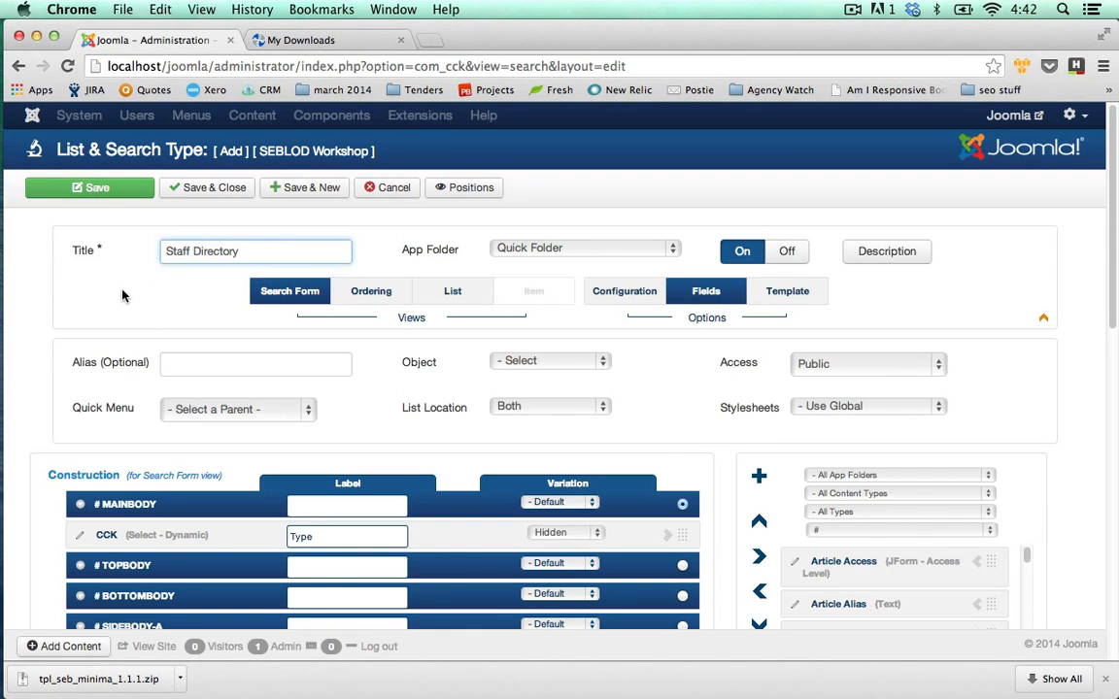
click(123, 291)
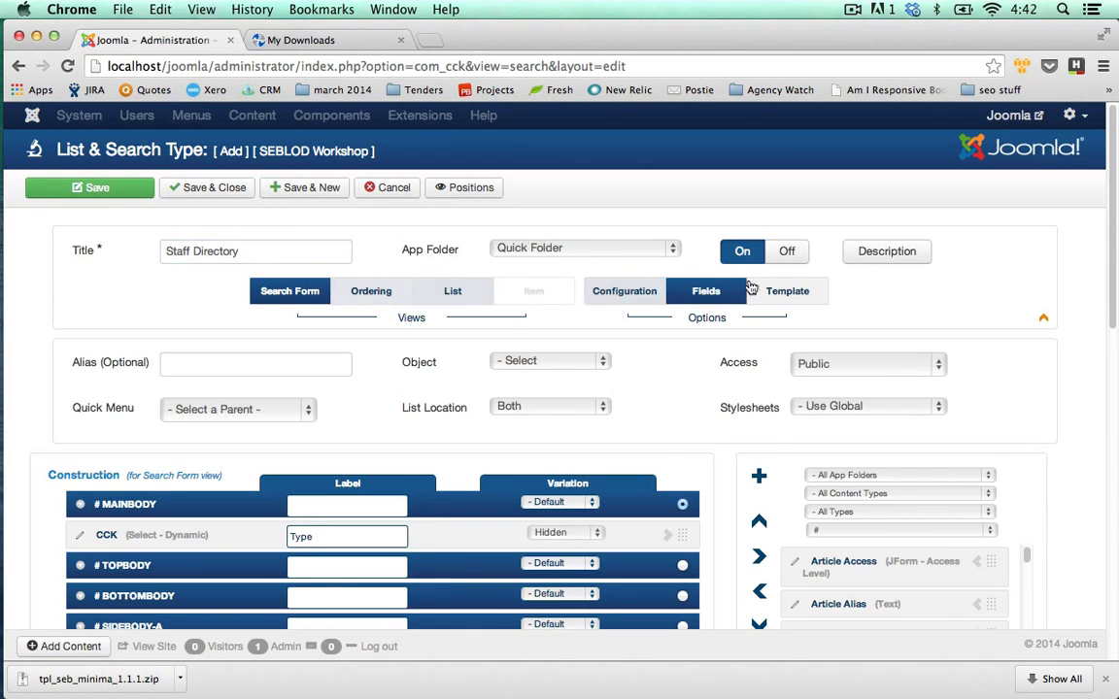
click(666, 248)
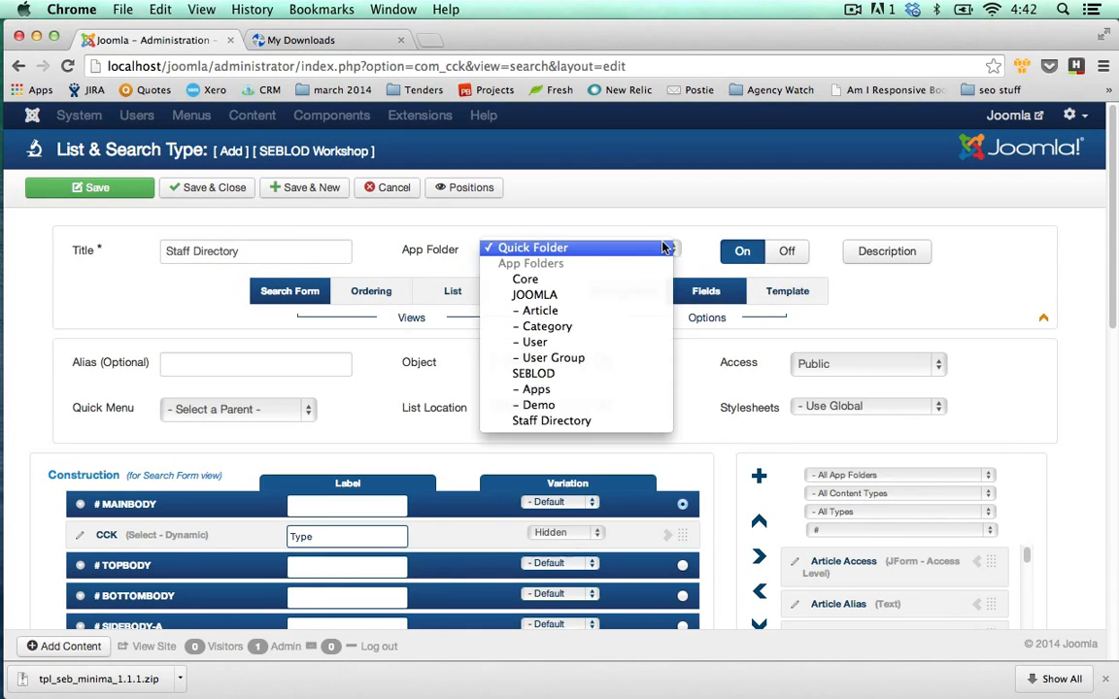
click(550, 421)
click(55, 261)
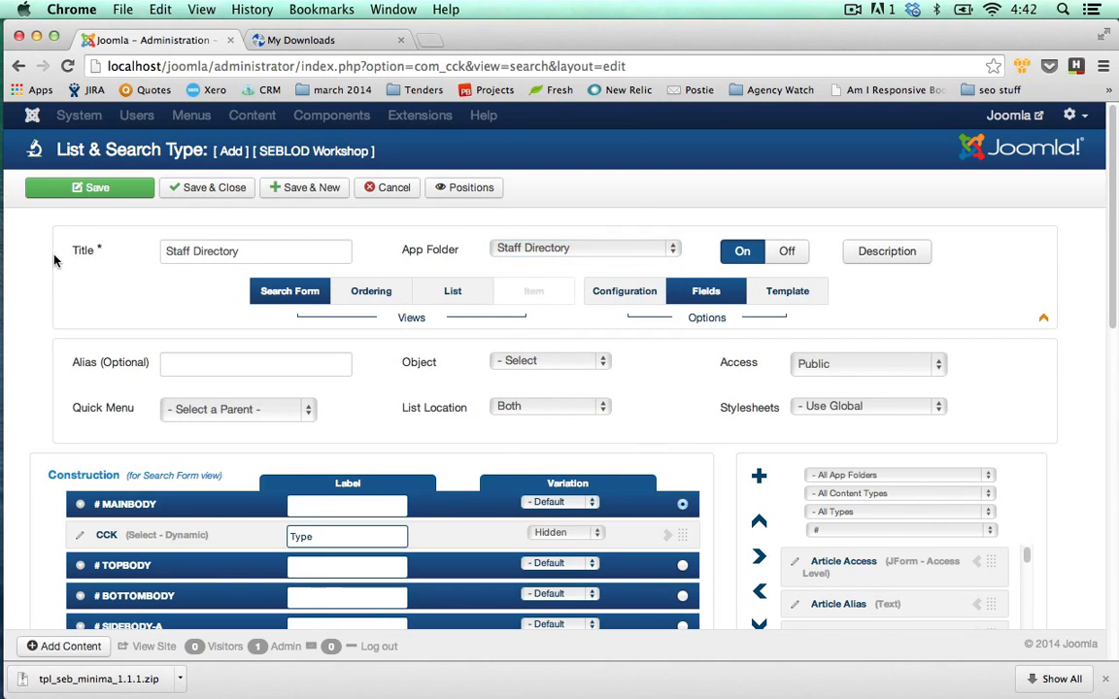
scroll(56, 260, down, 3)
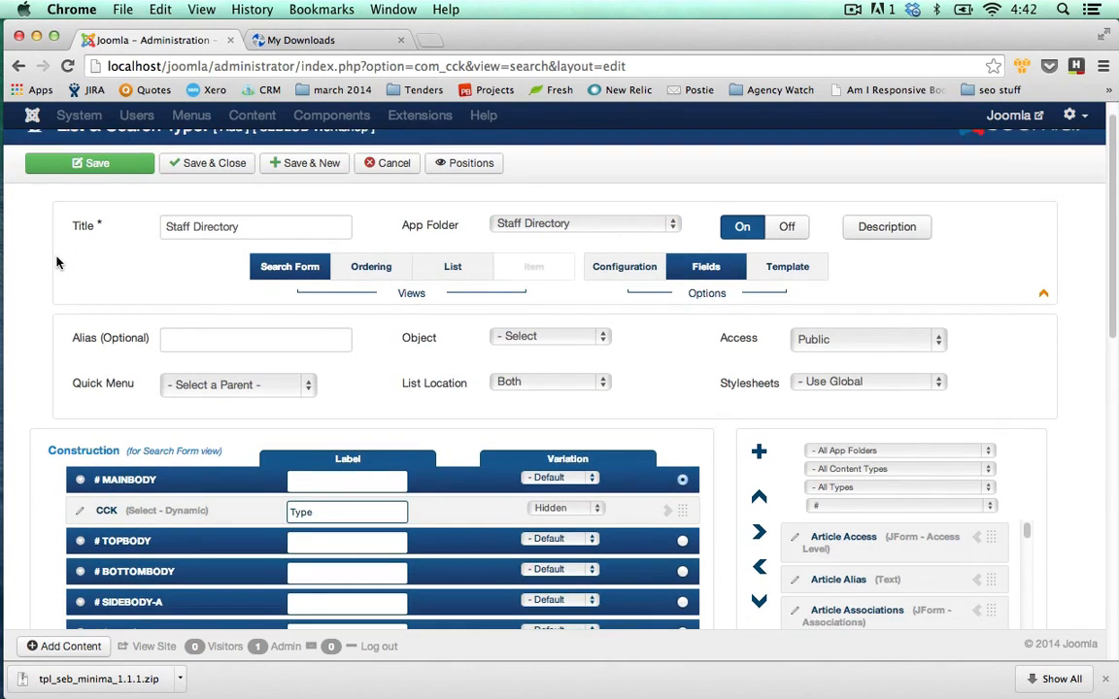
Add the User Name field to the search form.
scroll(57, 260, down, 1)
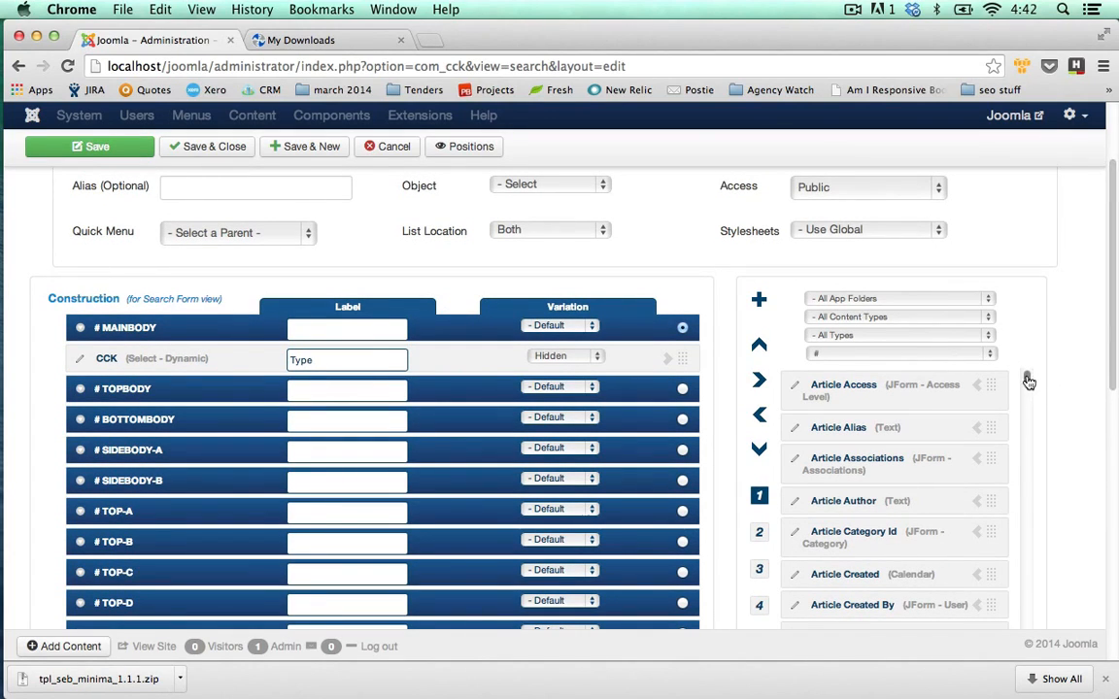
scroll(1023, 399, down, 6)
scroll(1030, 453, down, 20)
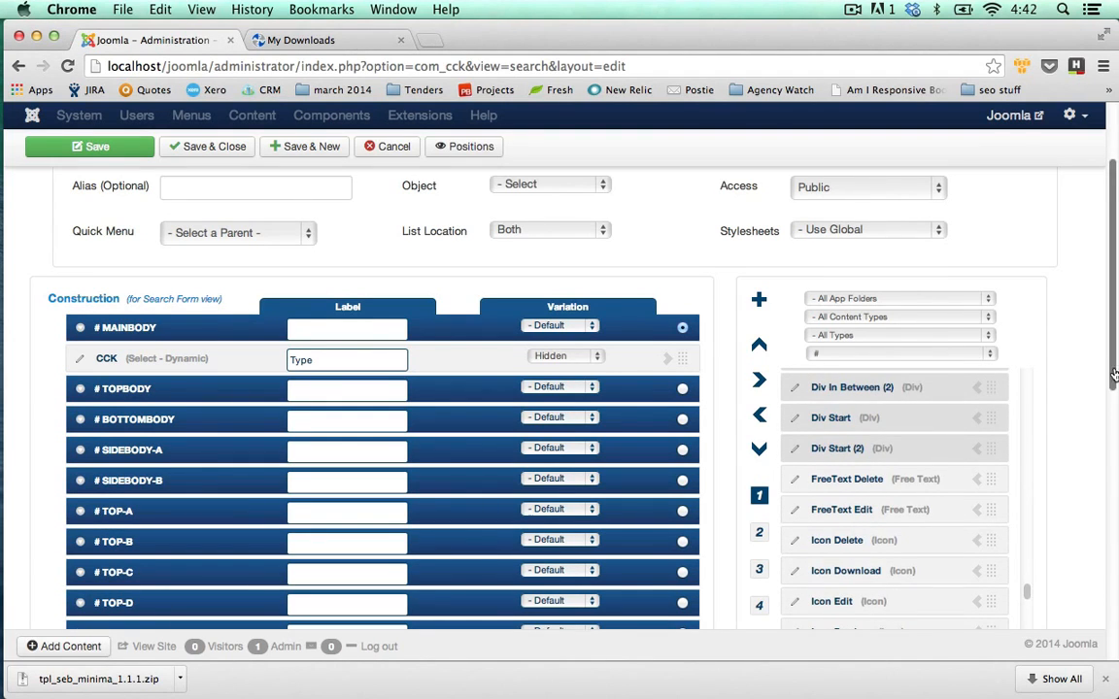
scroll(1032, 564, down, 1)
drag(1032, 519, 1027, 579)
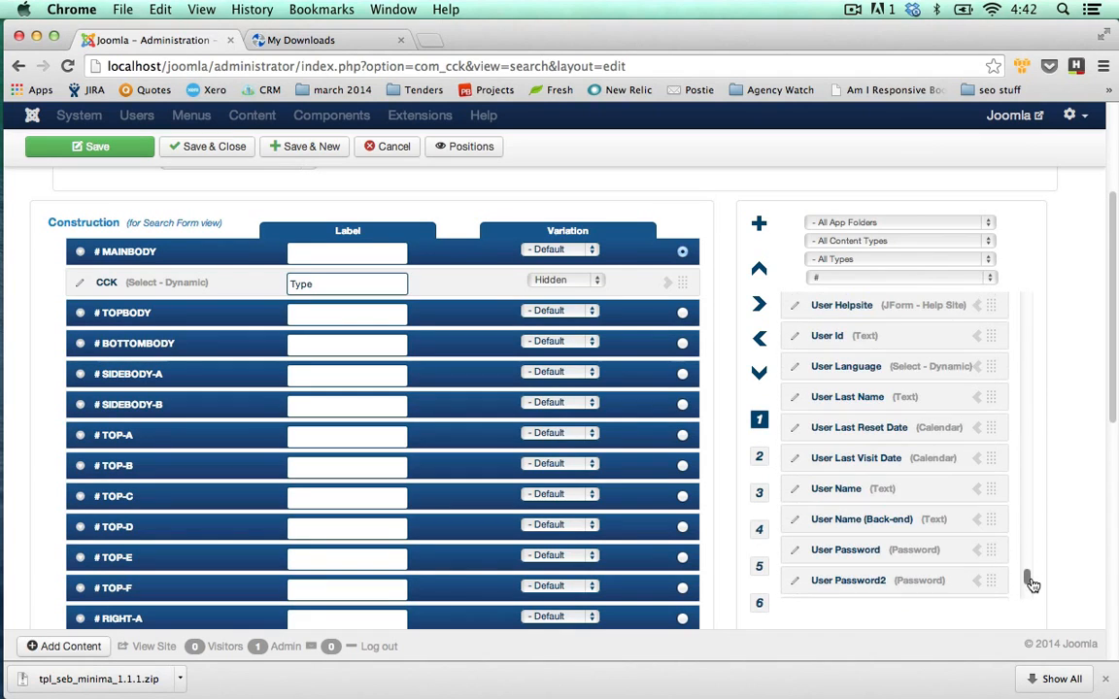
click(977, 490)
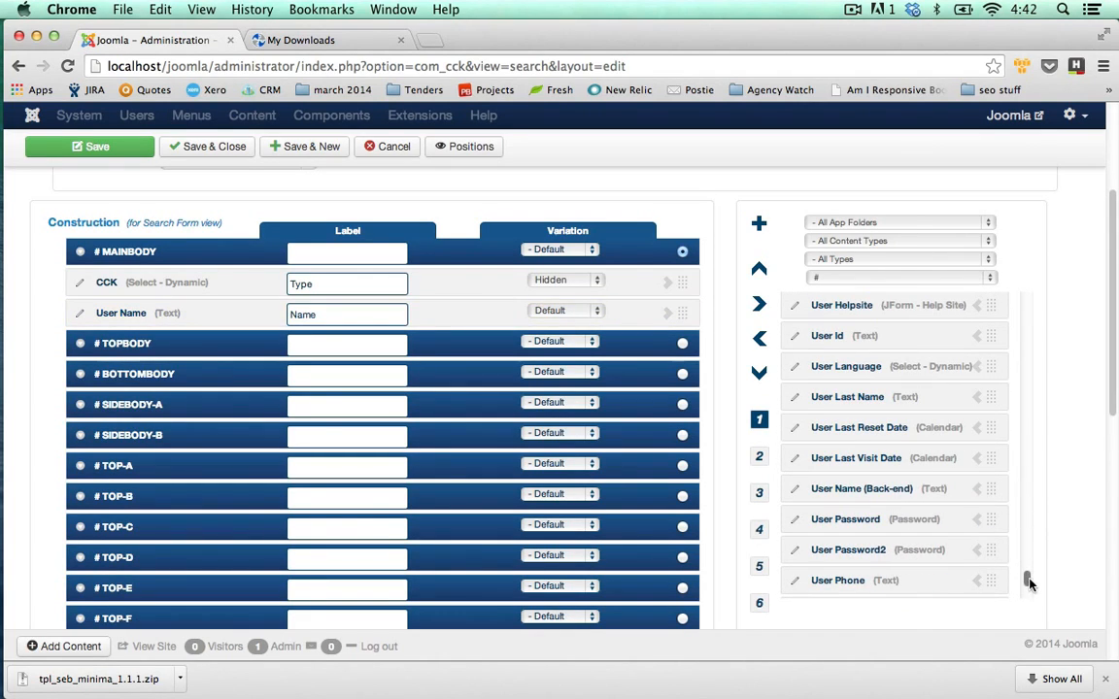
drag(1029, 581, 1001, 269)
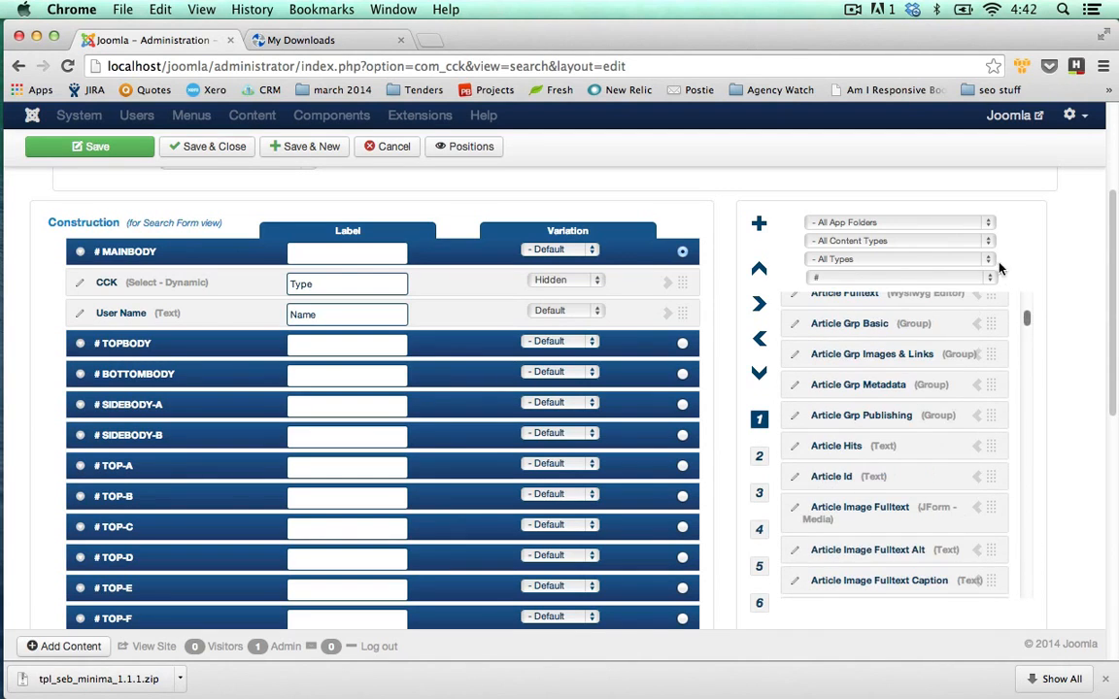
Filter available fields to the Staff Directory folder and add Cons Company to the form.
click(988, 223)
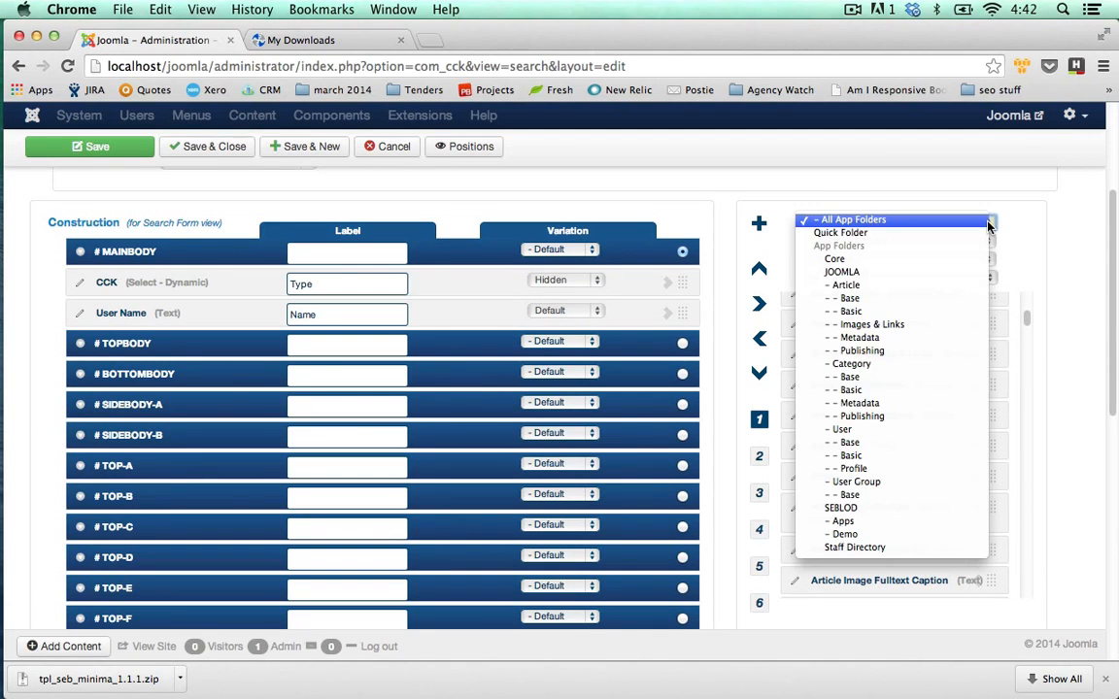
click(862, 549)
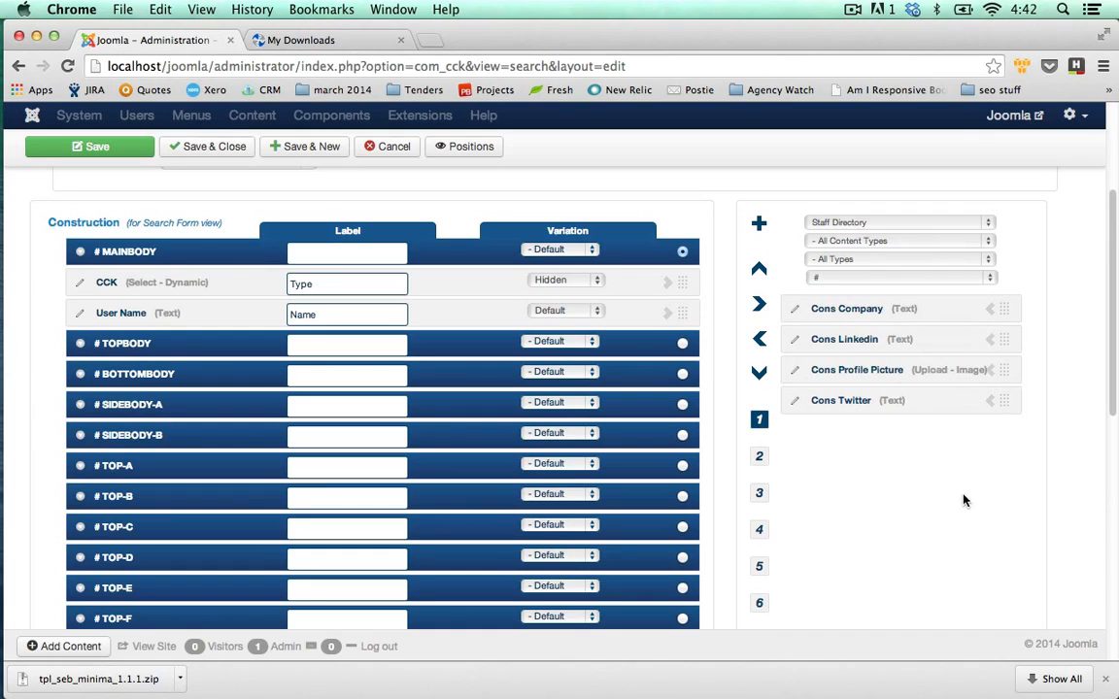
click(989, 310)
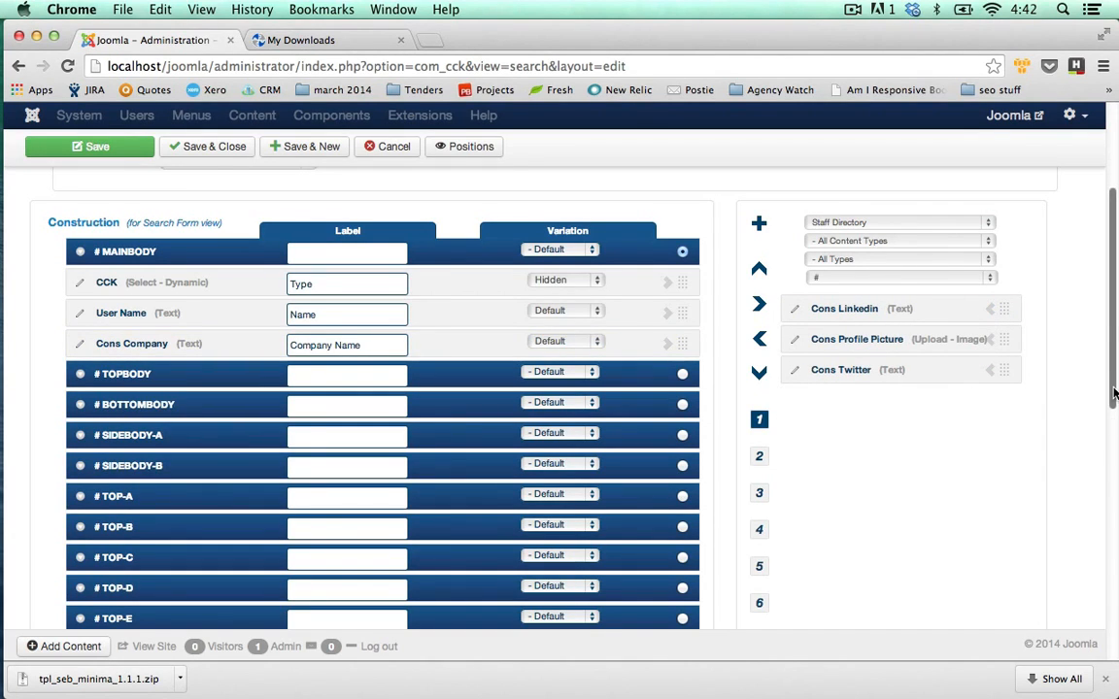
scroll(1117, 372, up, 1)
drag(1117, 372, 1117, 324)
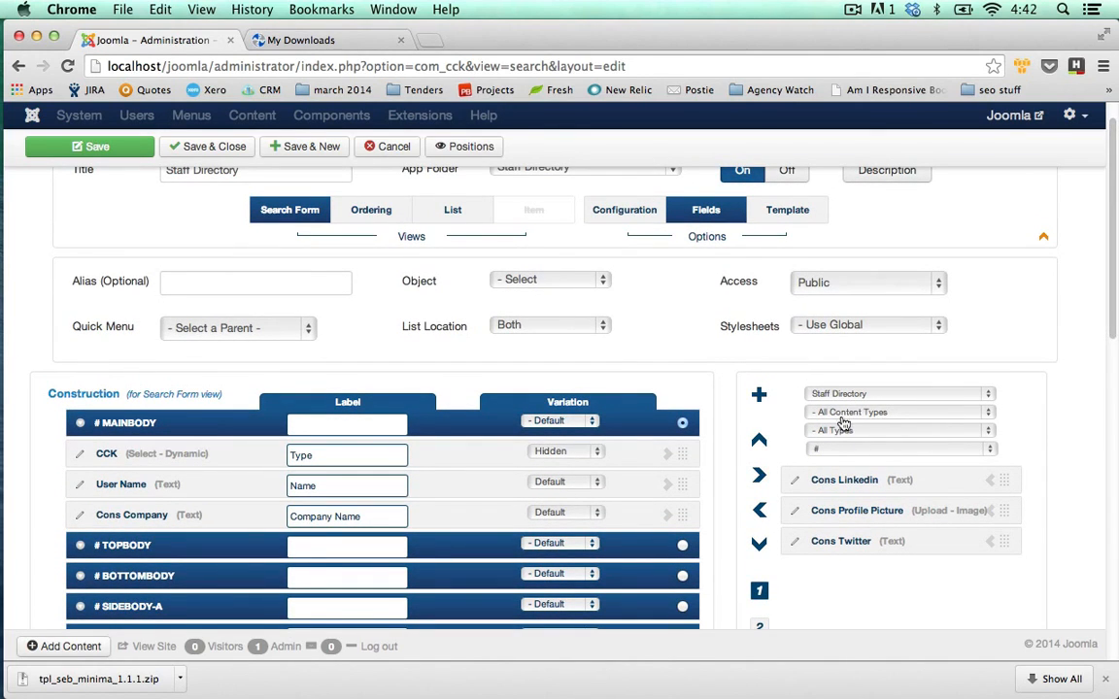
Show all app folders, filter fields by letter B, and add Button Search to the form.
click(988, 394)
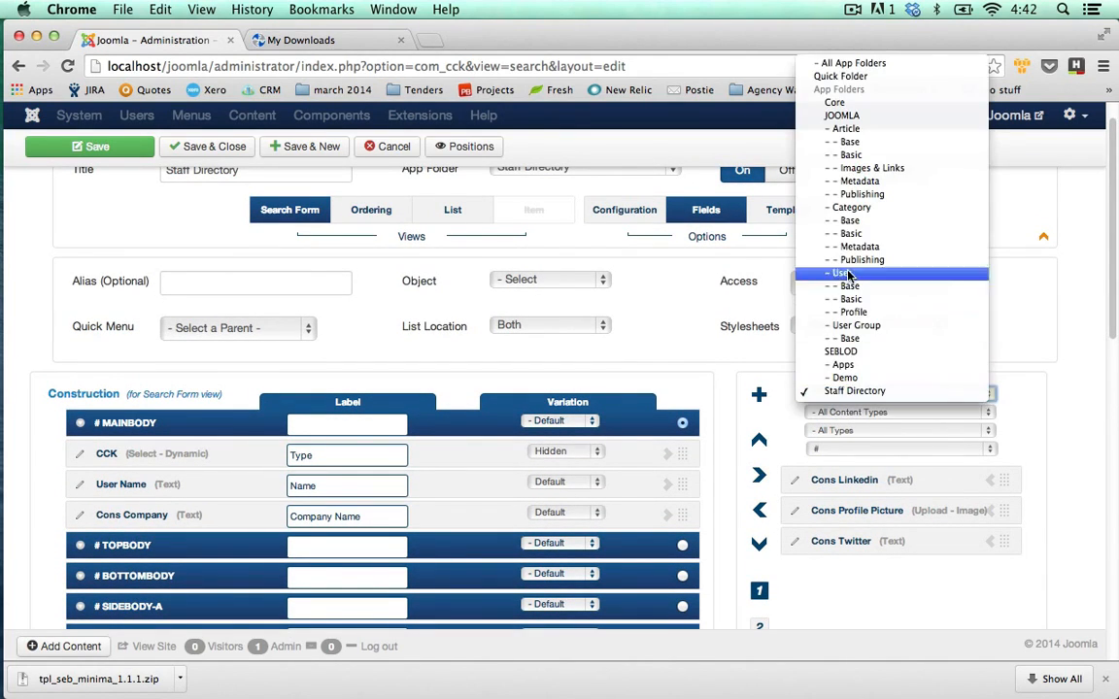
click(844, 66)
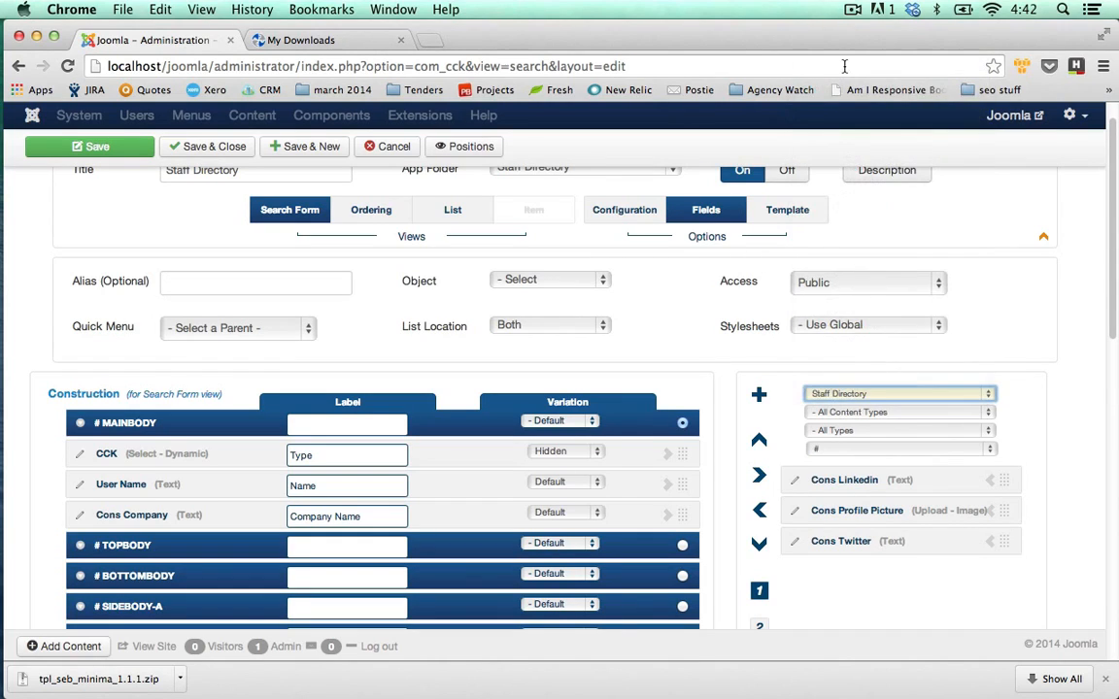
click(991, 452)
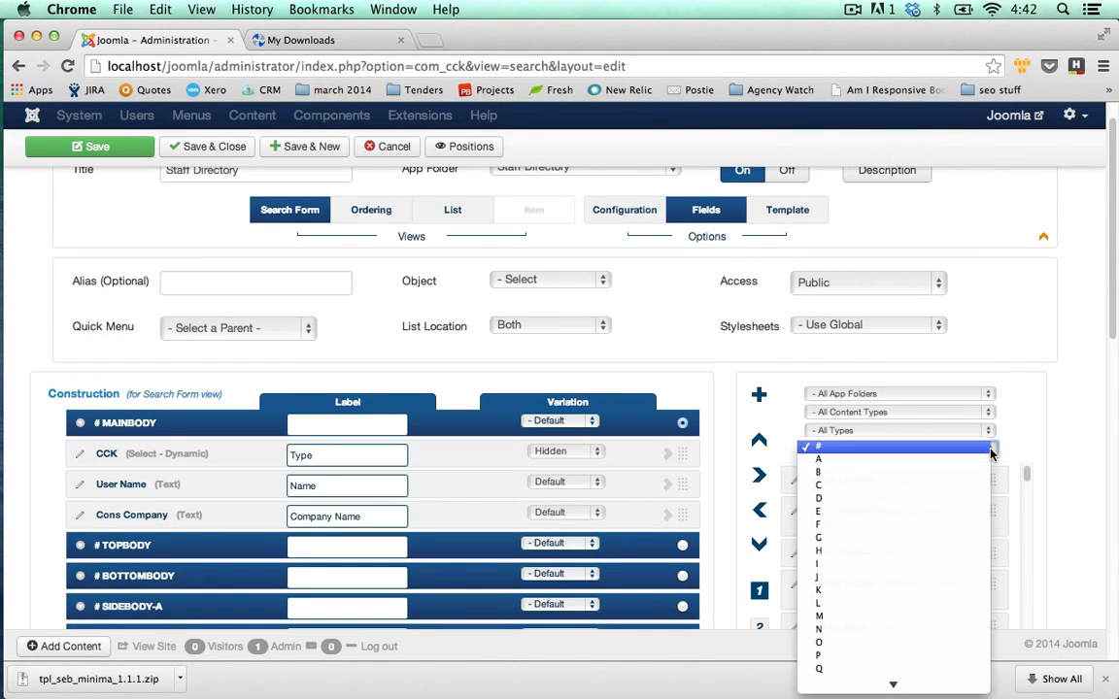
click(845, 473)
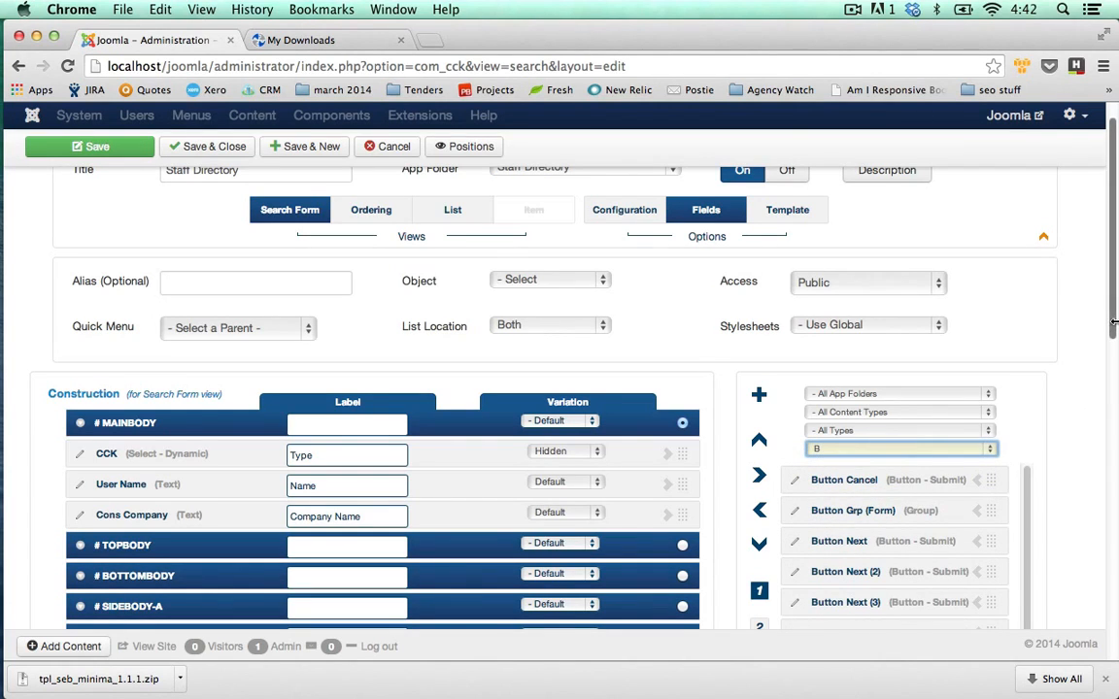
scroll(1114, 323, down, 3)
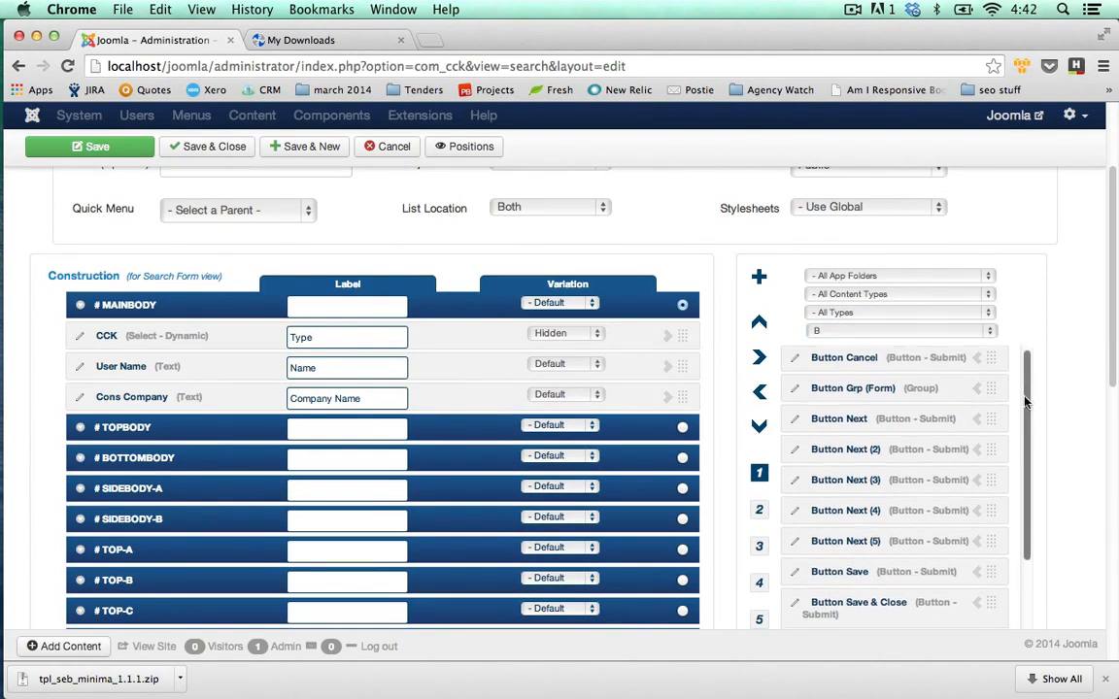
scroll(981, 467, down, 5)
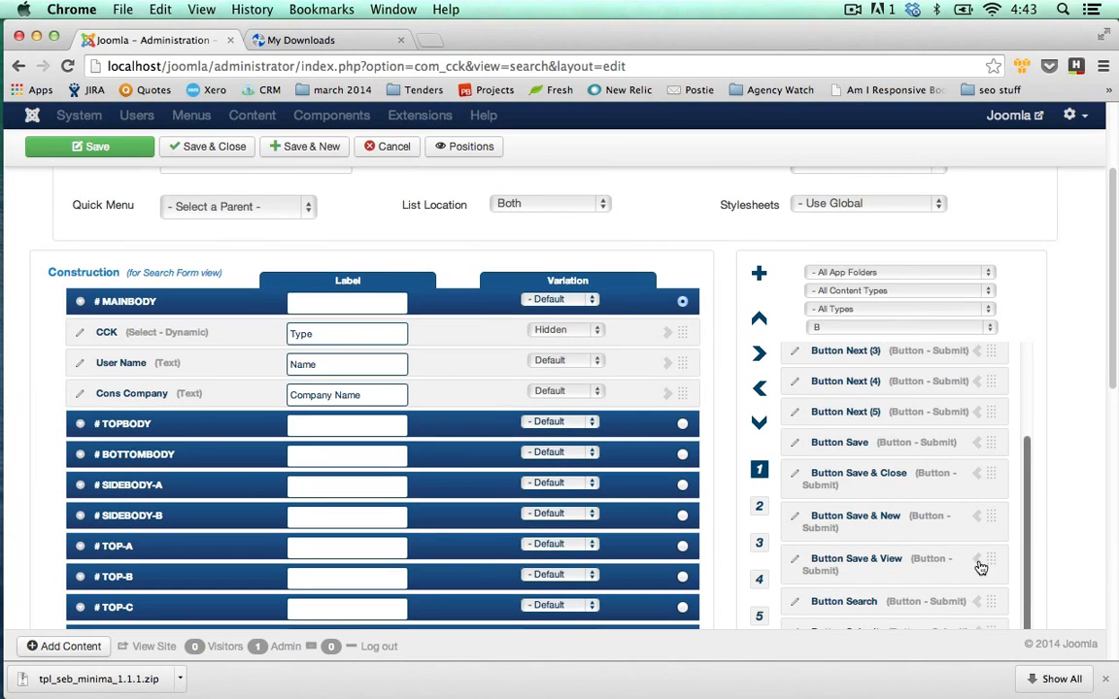
click(977, 603)
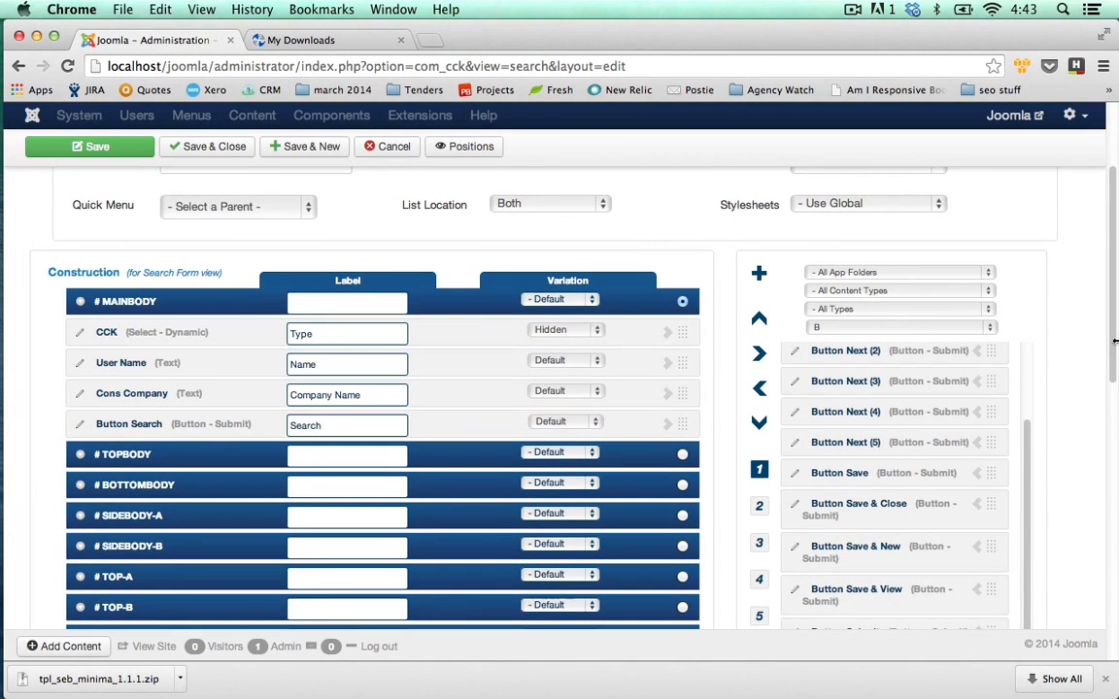
scroll(1117, 292, up, 3)
Limit available fields to the Staff Directory folder and clear the starting-letter filter.
mouse_move(1118, 292)
mouse_down()
mouse_move(1118, 249)
mouse_move(1117, 313)
mouse_up()
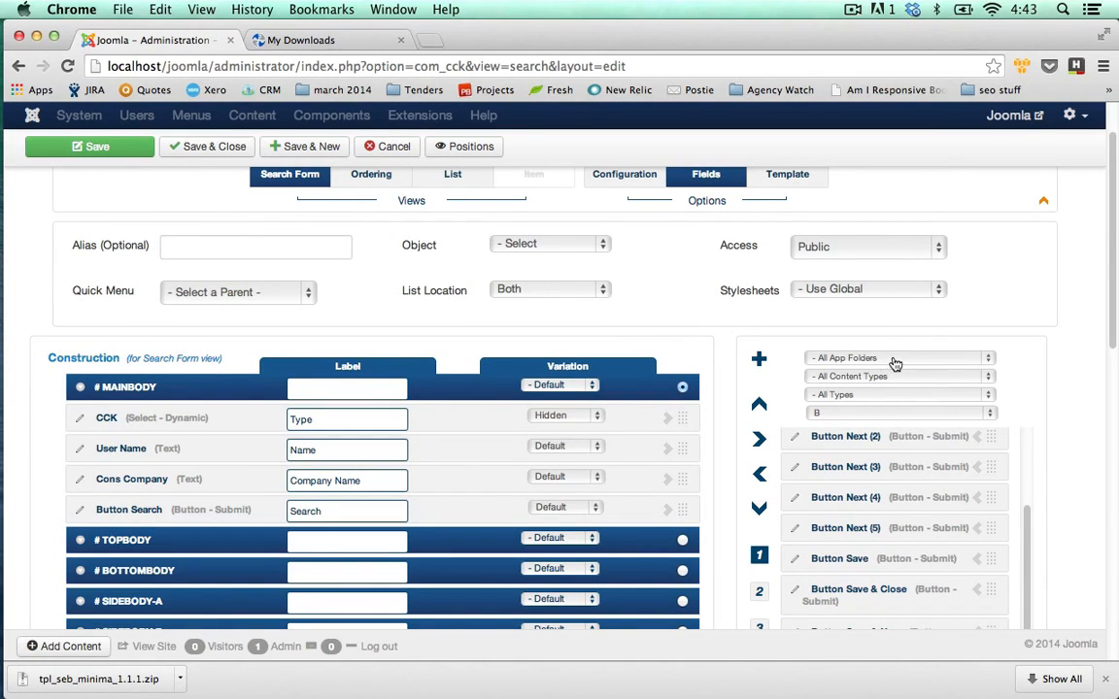
click(986, 361)
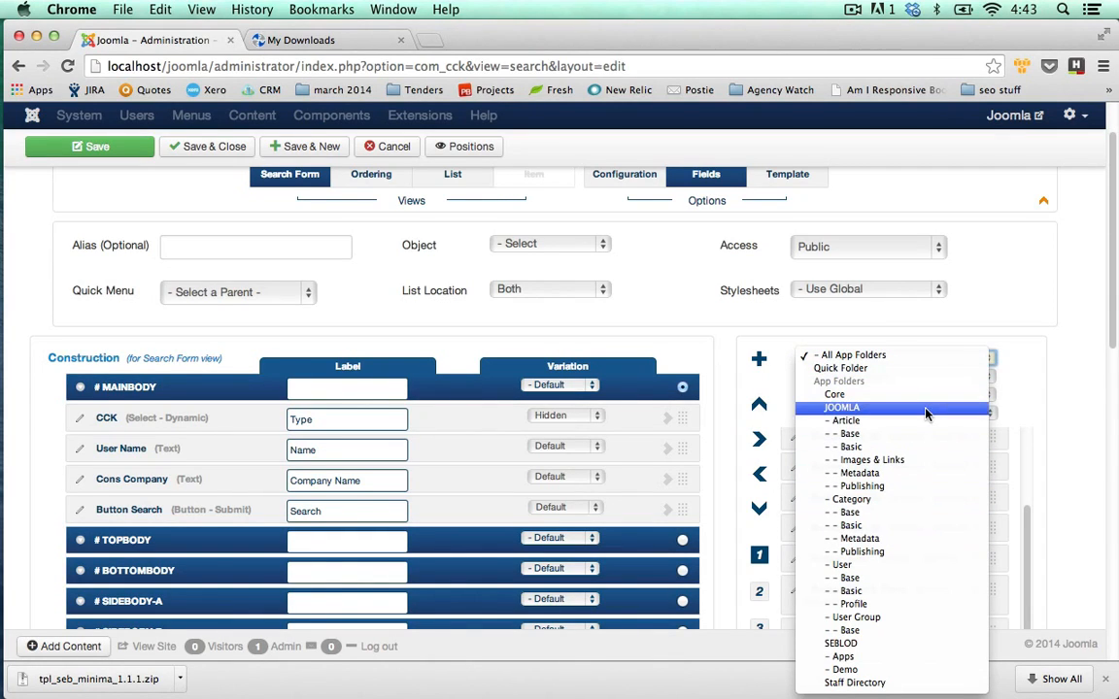
click(895, 684)
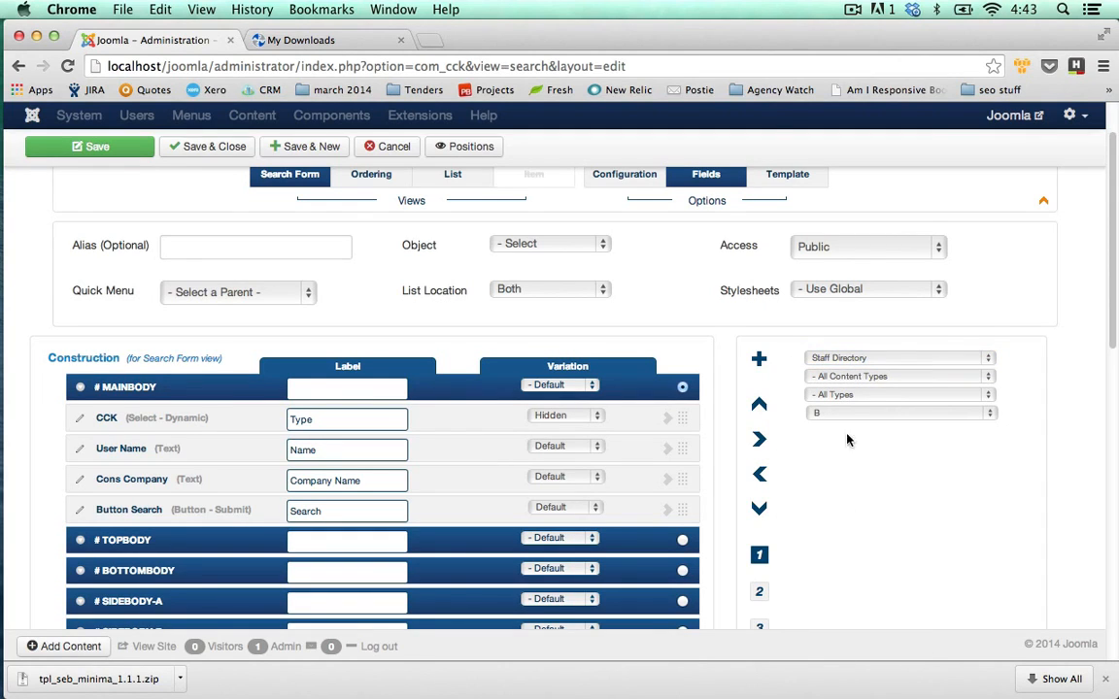
click(991, 415)
click(913, 386)
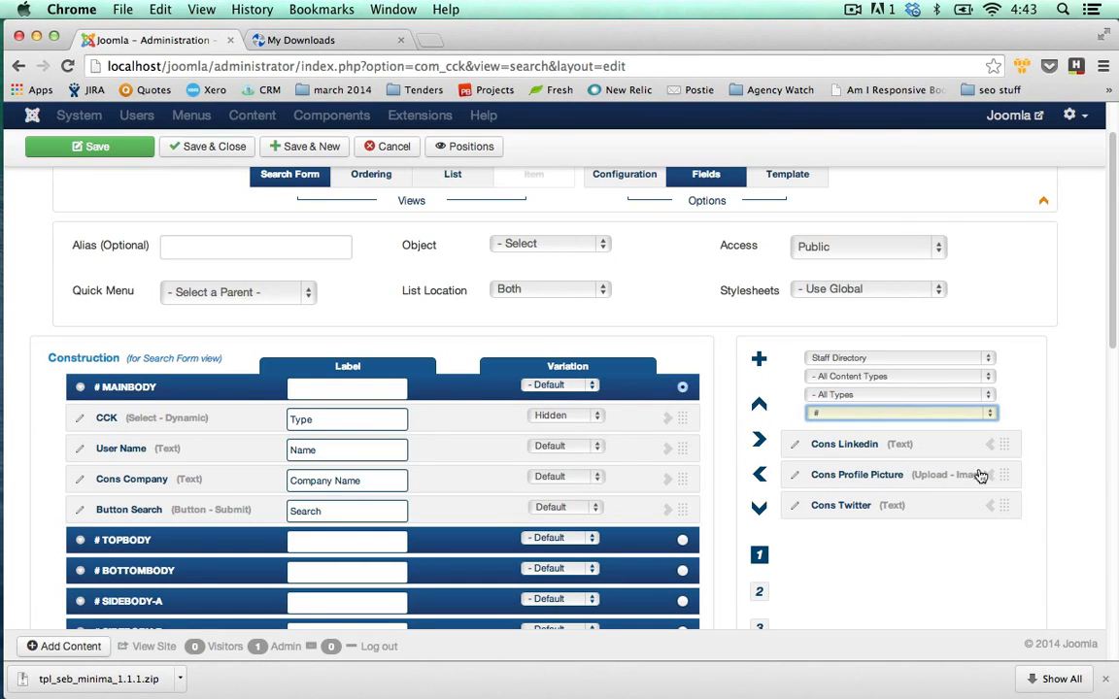
click(989, 358)
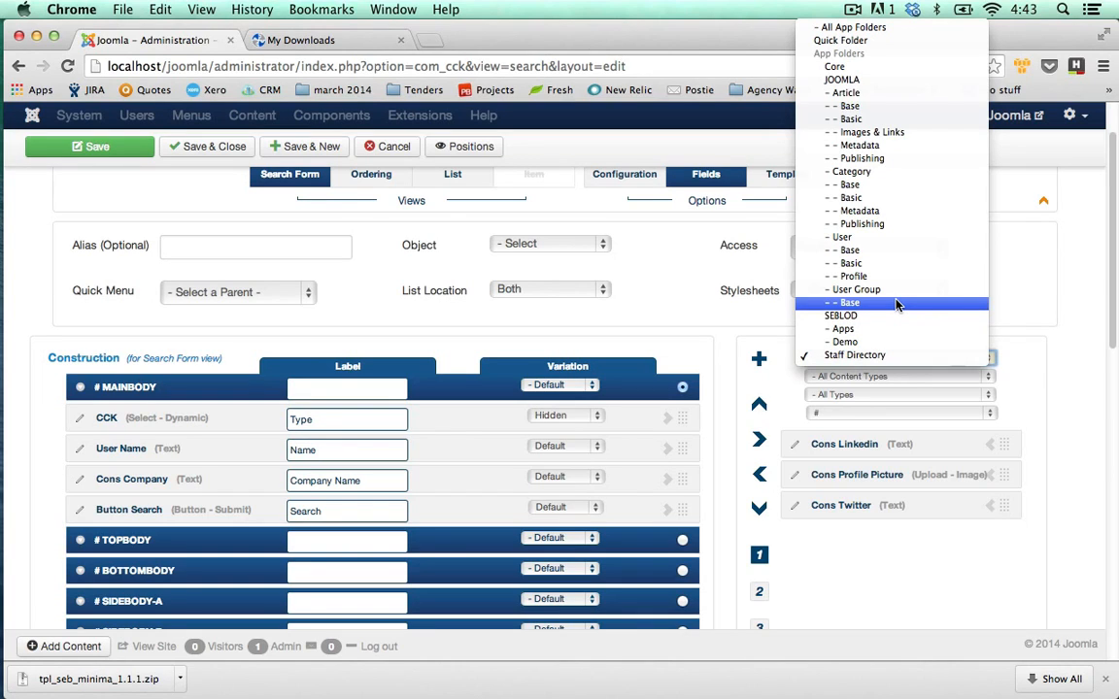
click(989, 382)
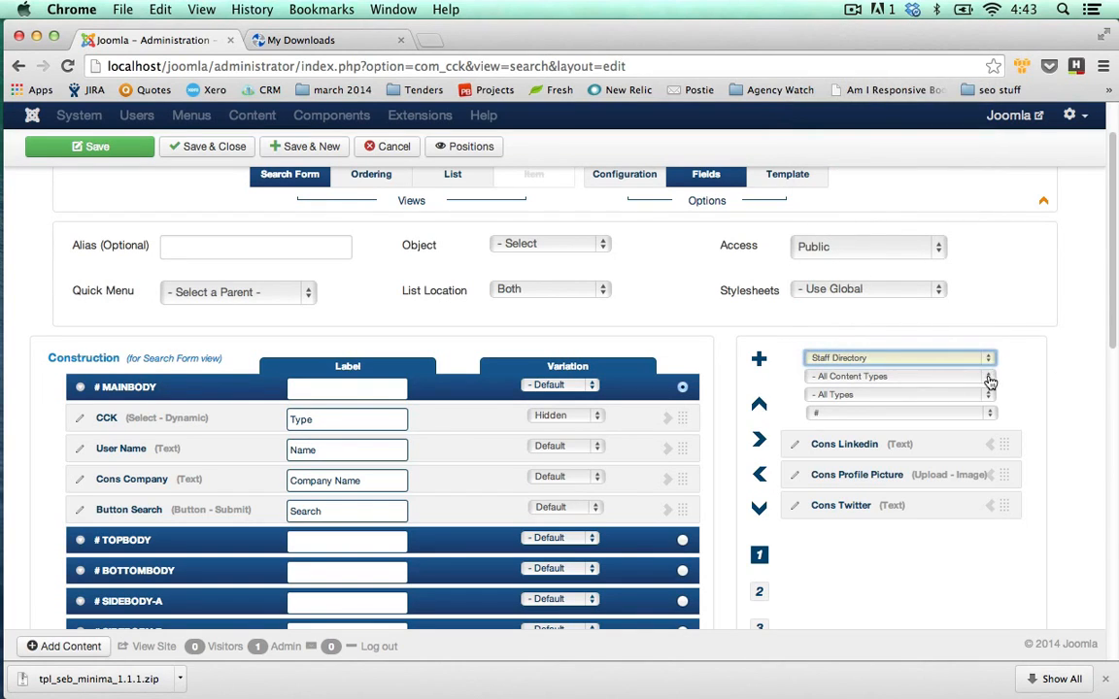
click(990, 379)
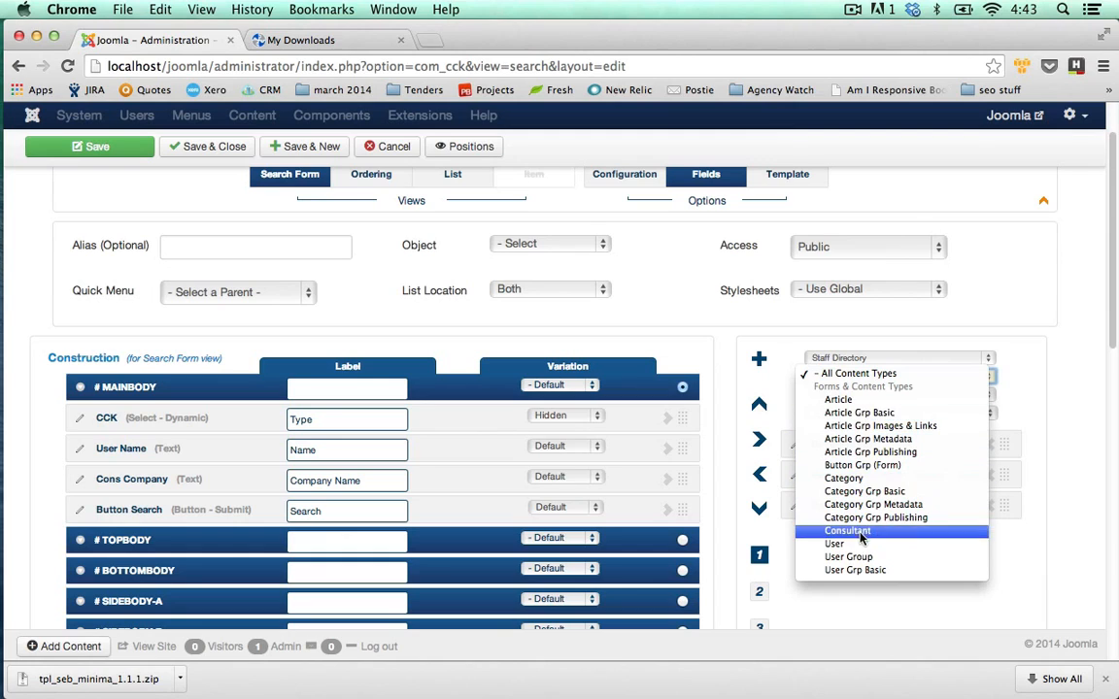
key(Escape)
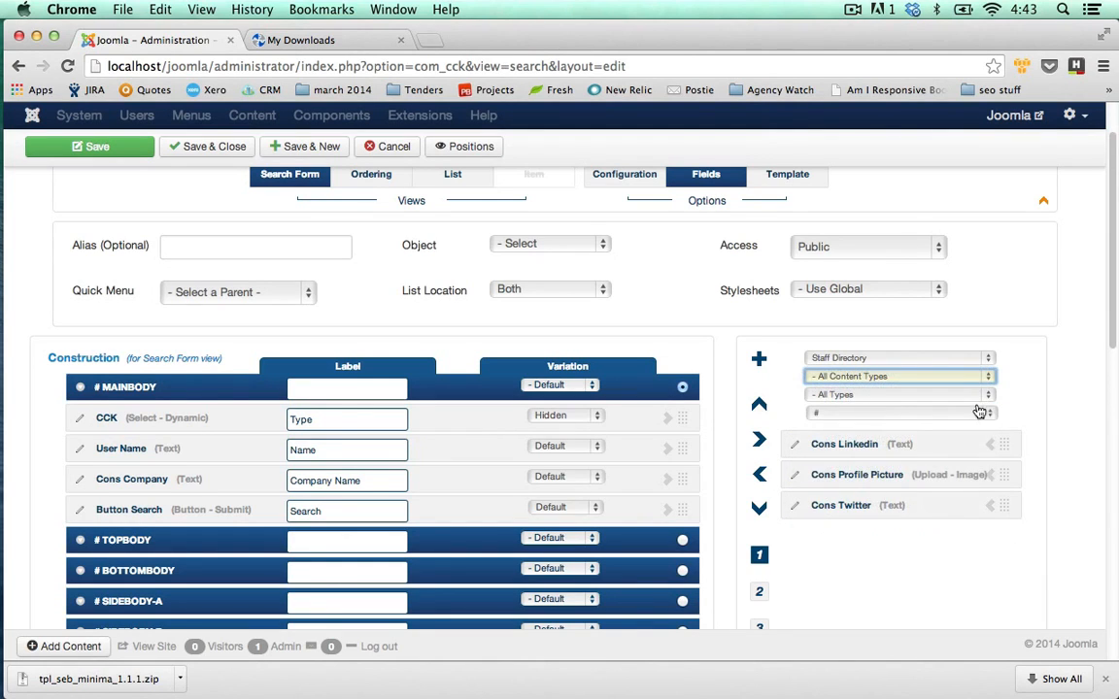
Filter available fields to the Submit type across All App Folders.
click(988, 395)
scroll(853, 425, down, 2)
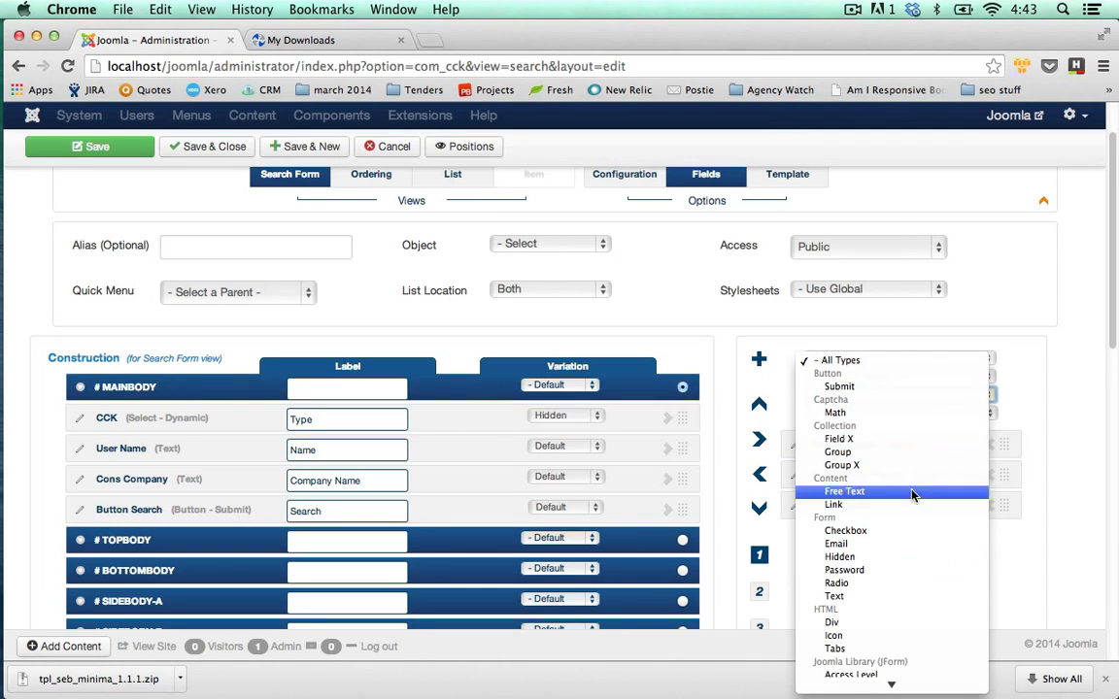
click(875, 387)
click(989, 362)
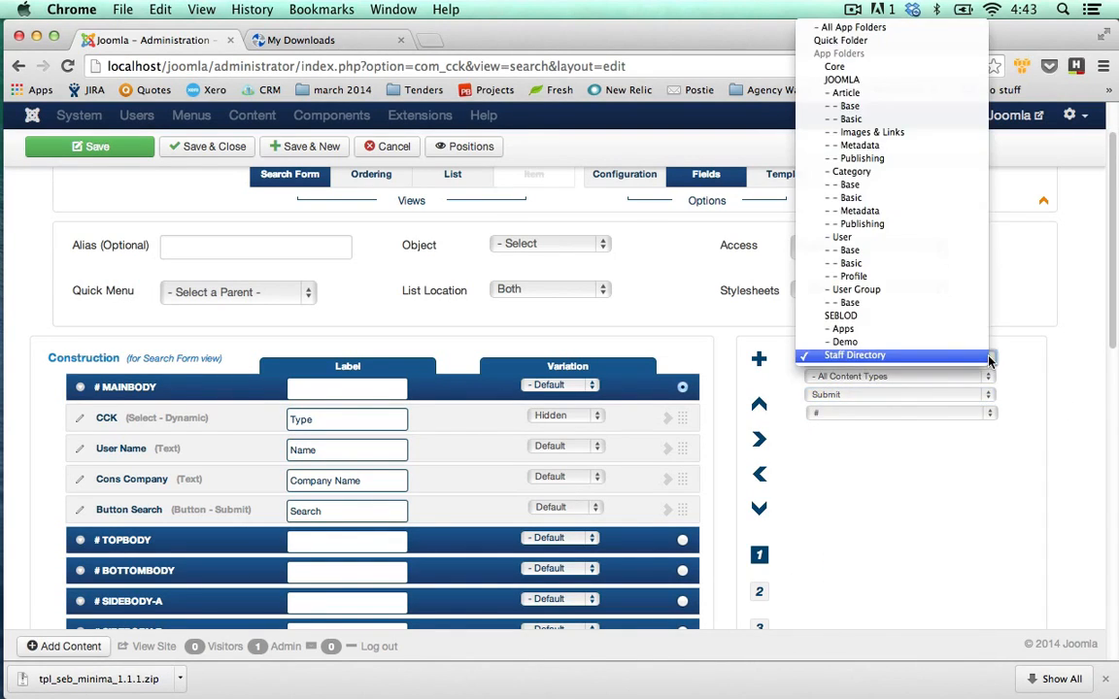
click(841, 27)
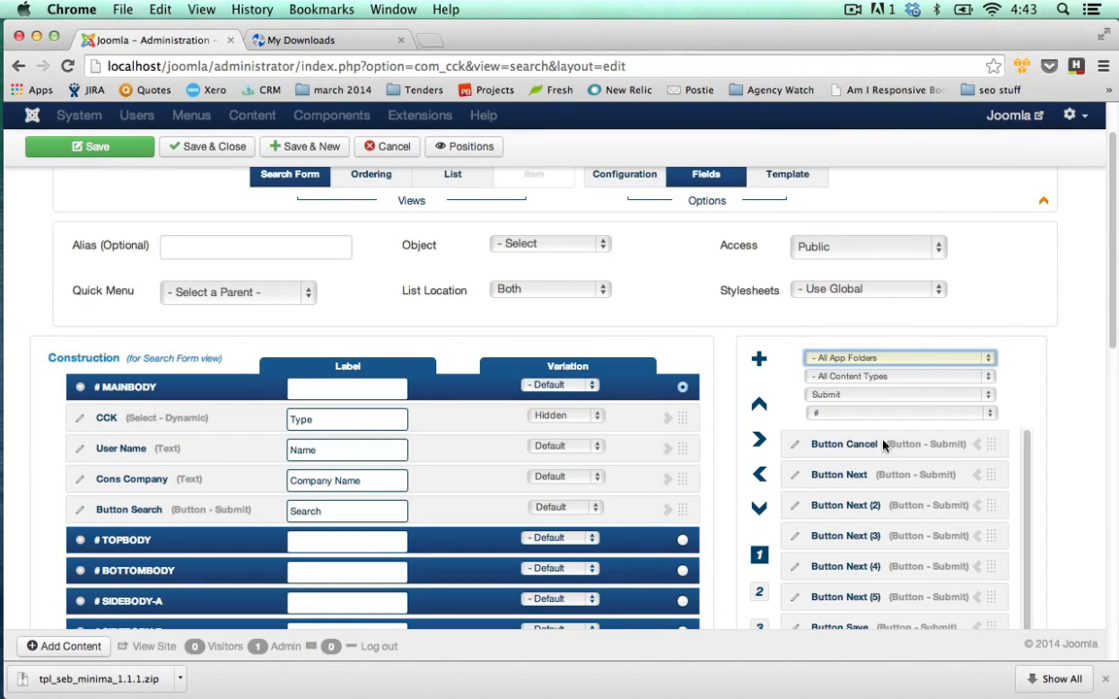
click(989, 415)
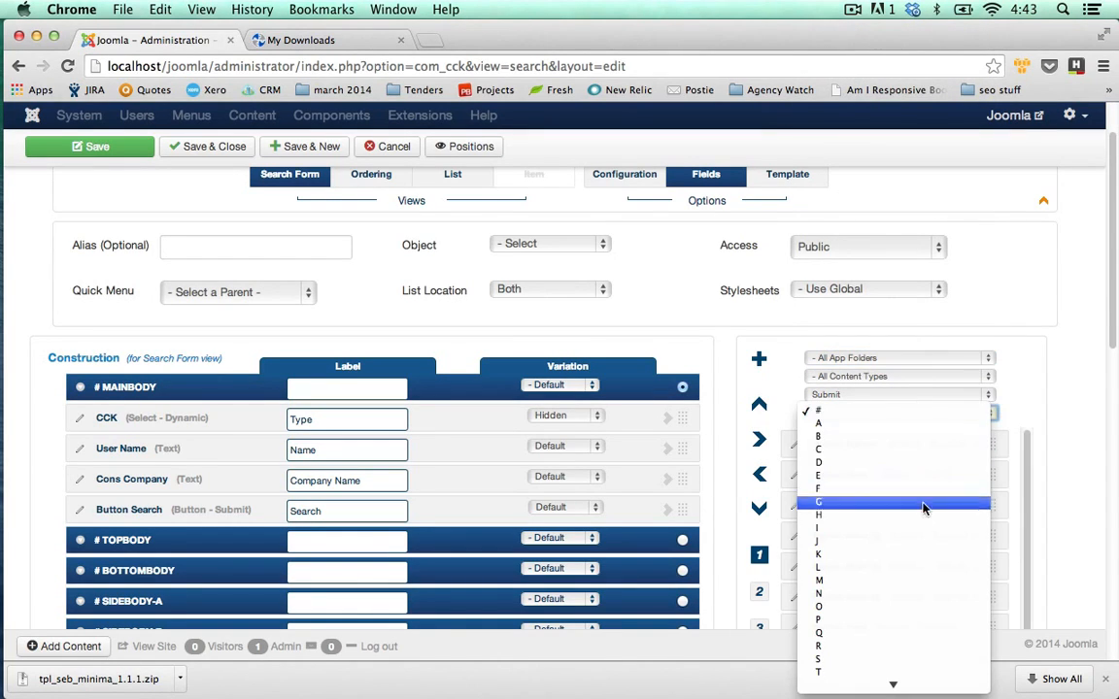
scroll(897, 502, down, 1)
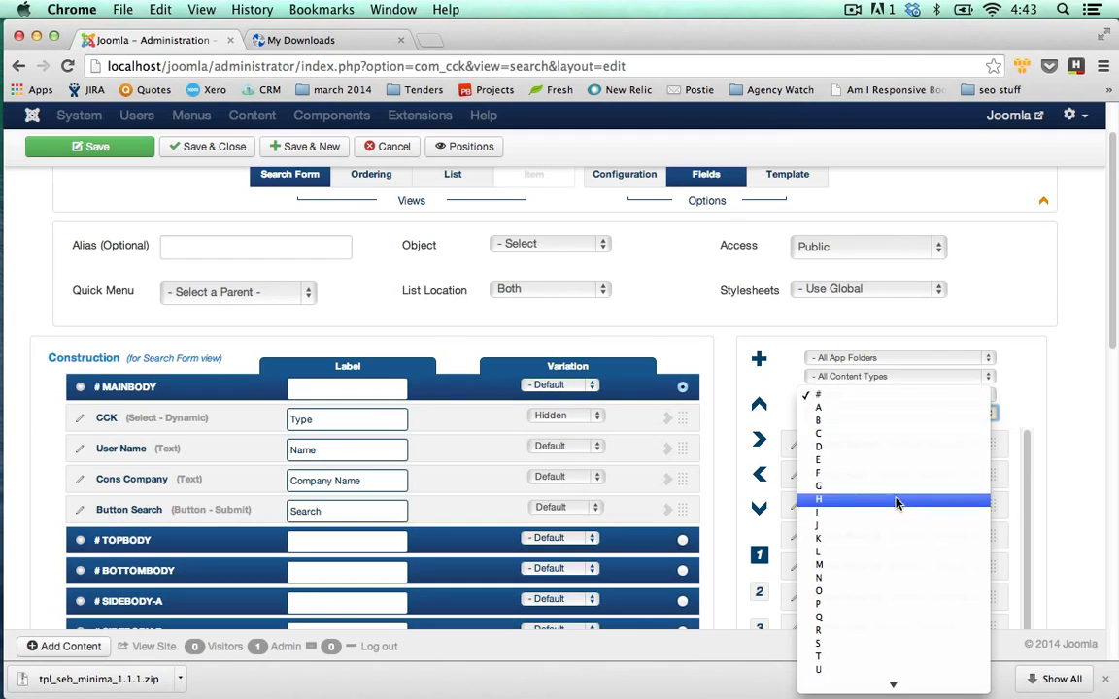
click(1044, 430)
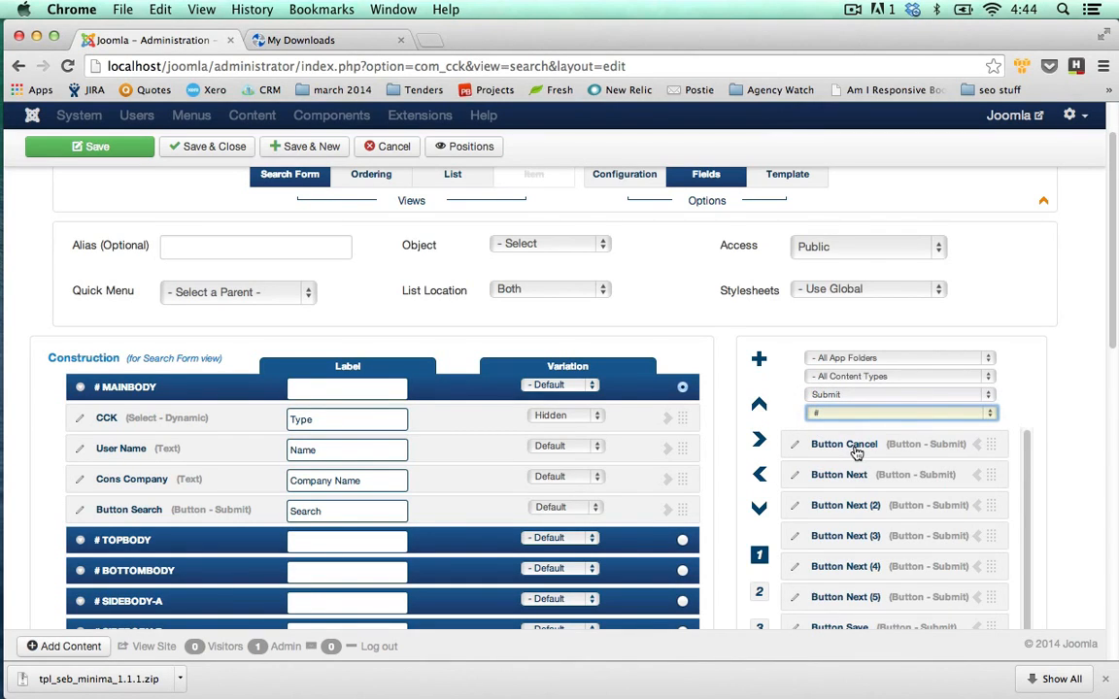
Check the letter filter and reset the field type filter to All Types.
click(992, 416)
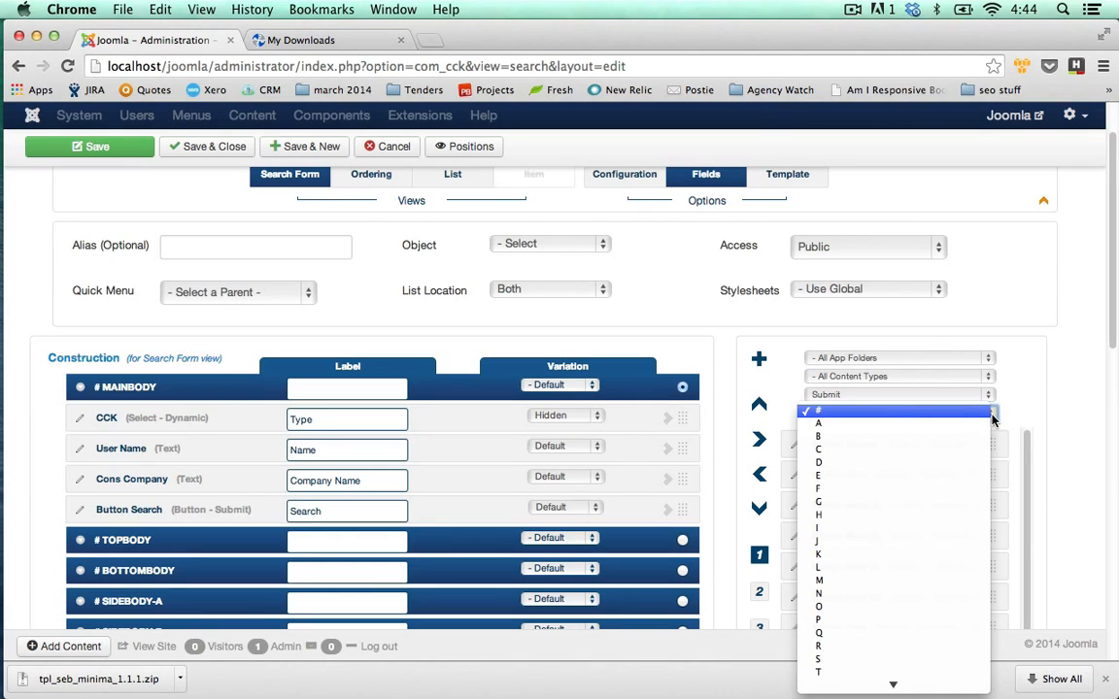
click(990, 414)
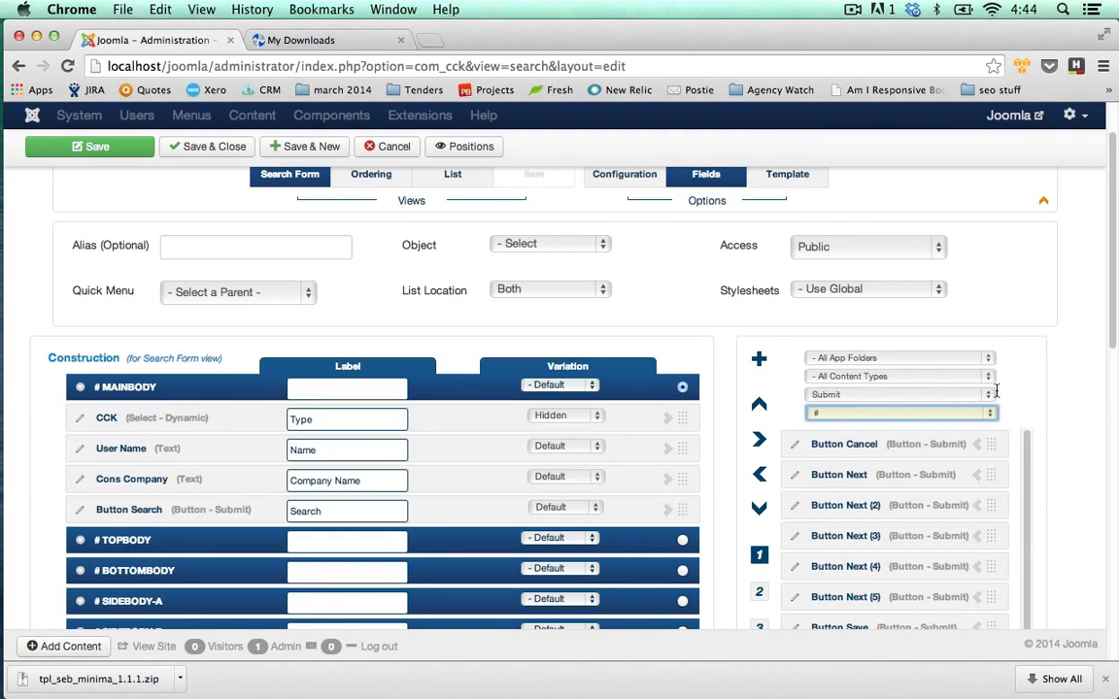
scroll(1040, 408, down, 1)
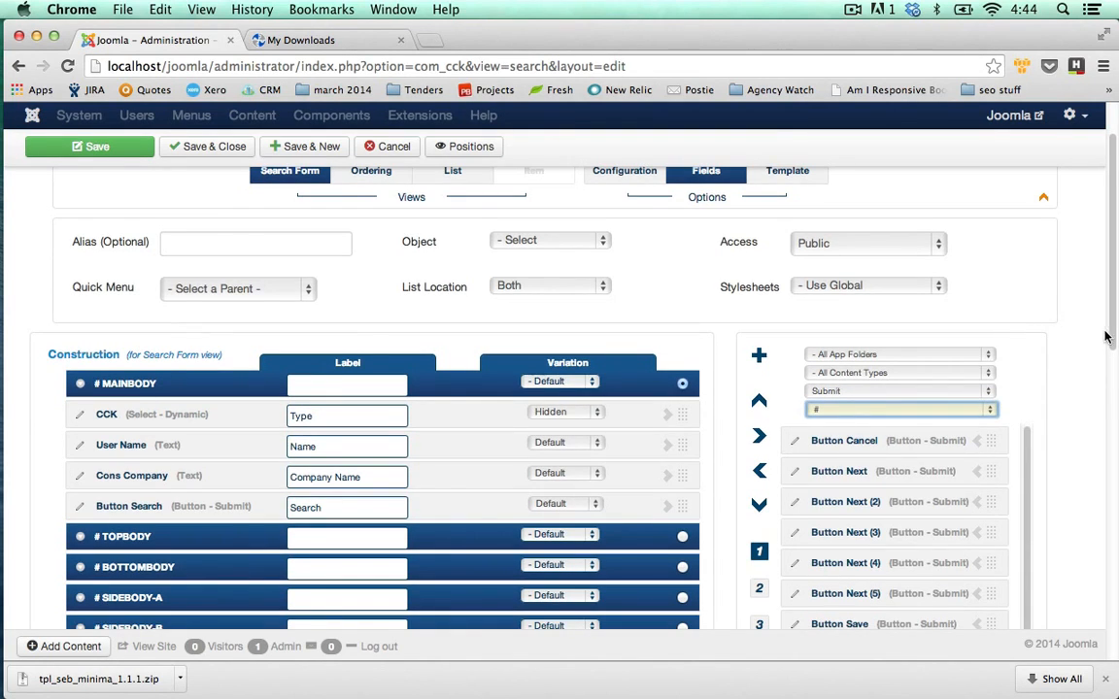
scroll(1068, 335, down, 1)
click(987, 362)
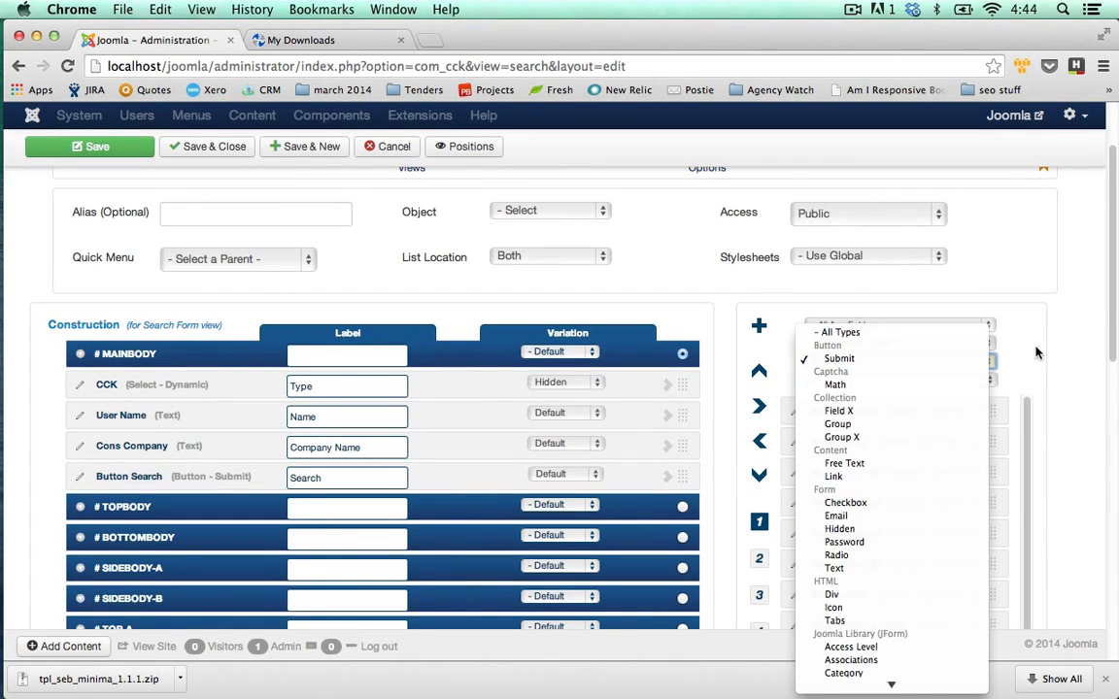
click(957, 332)
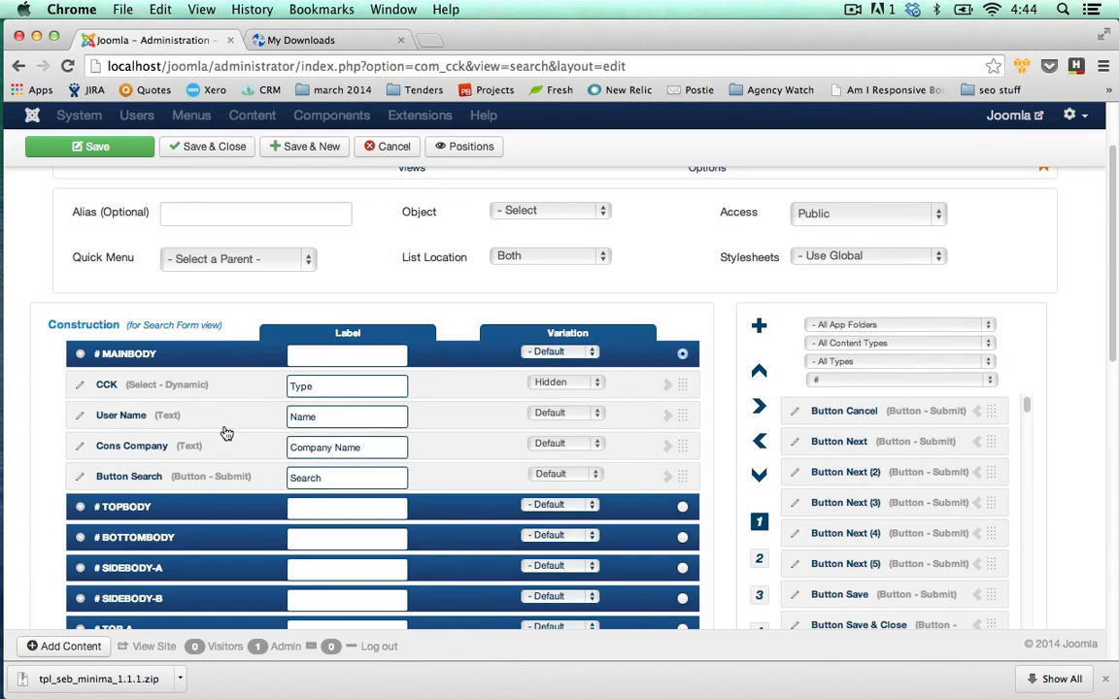
scroll(571, 446, up, 1)
scroll(571, 446, up, 2)
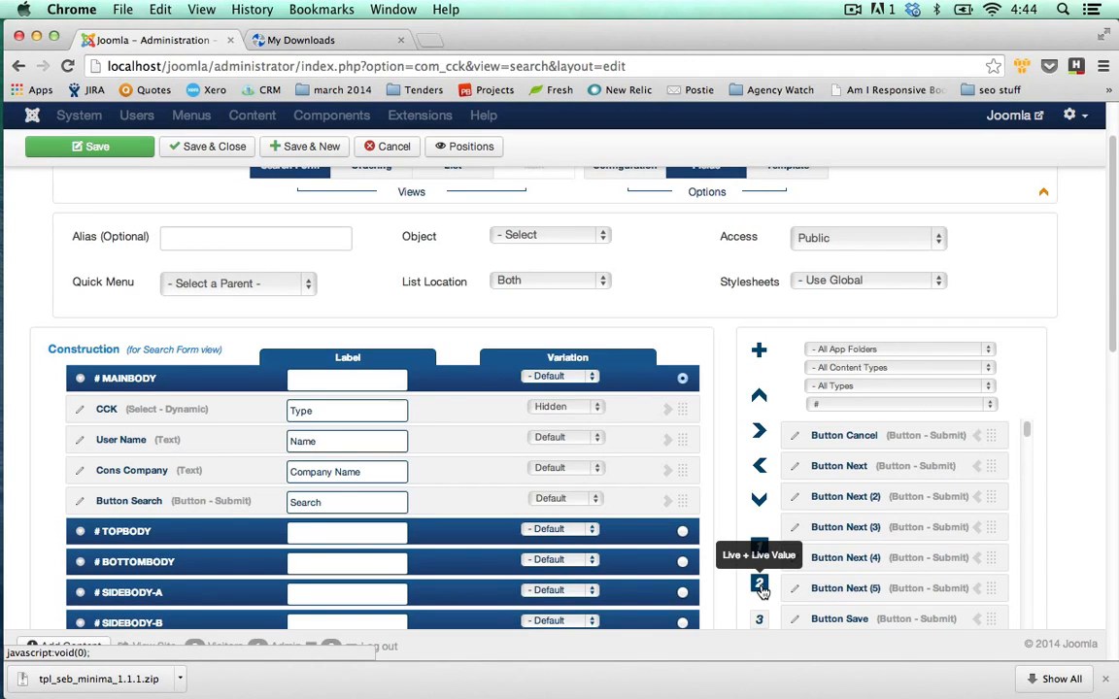
scroll(650, 373, up, 2)
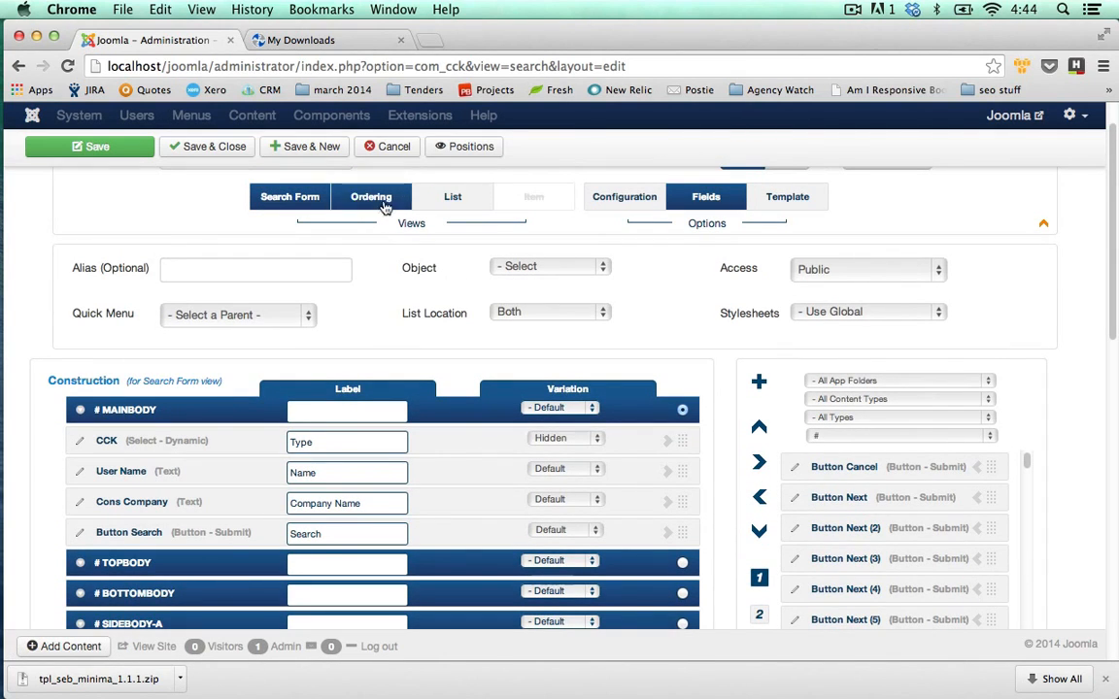
Go through the List view to the still-empty Item view of the Staff Directory search type.
click(454, 200)
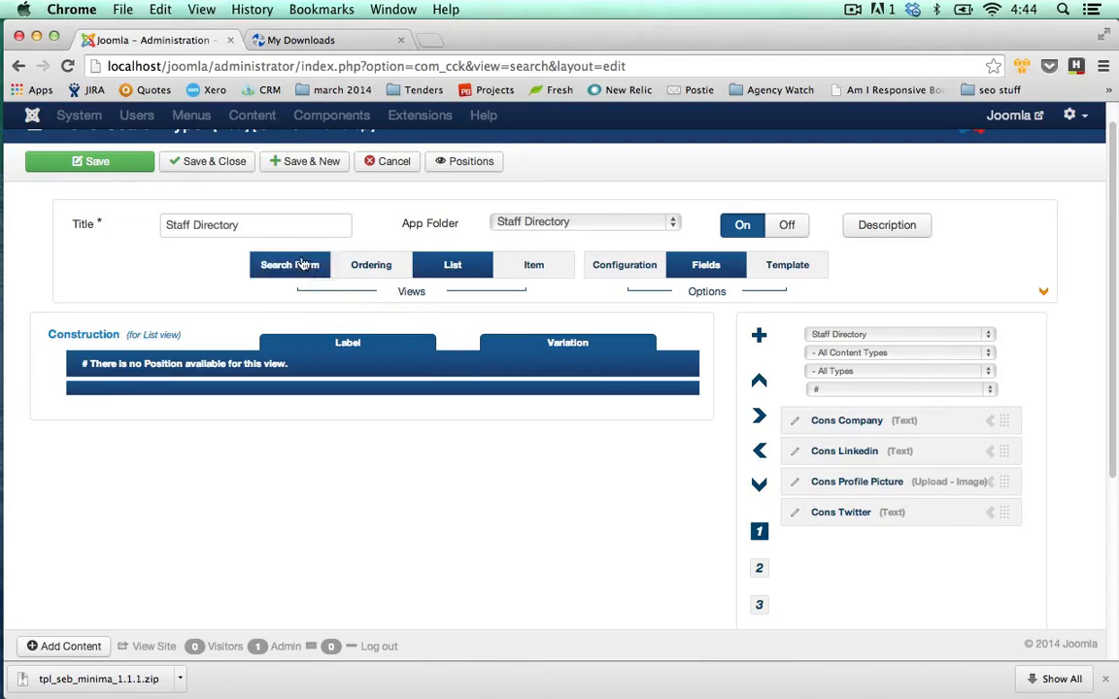
click(547, 264)
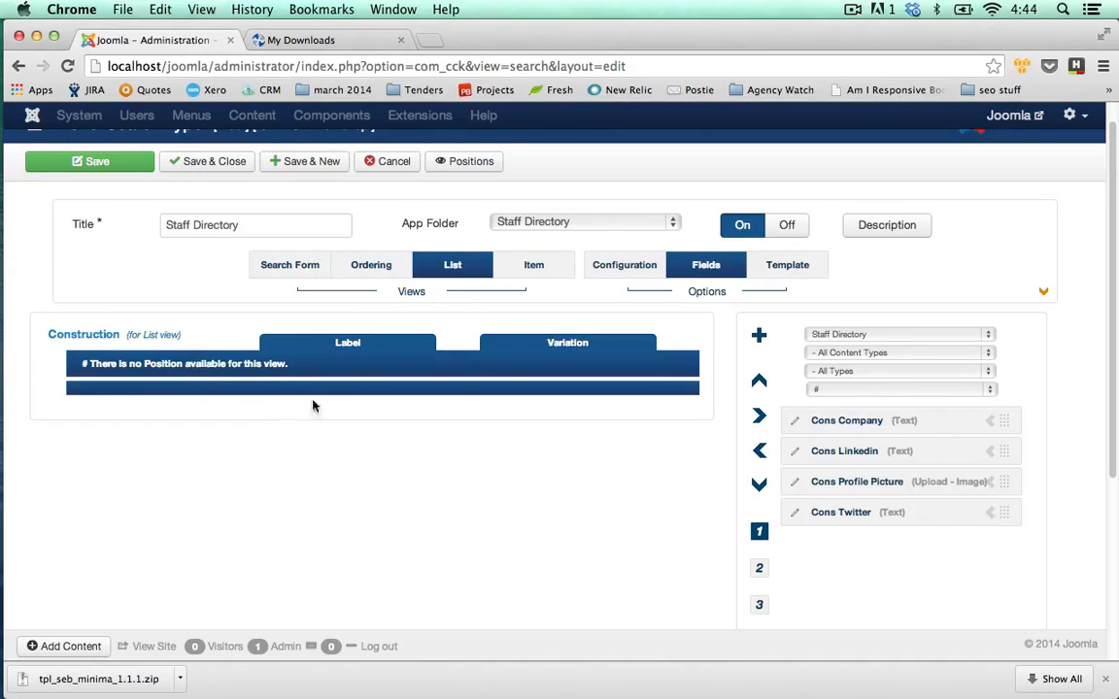
click(530, 276)
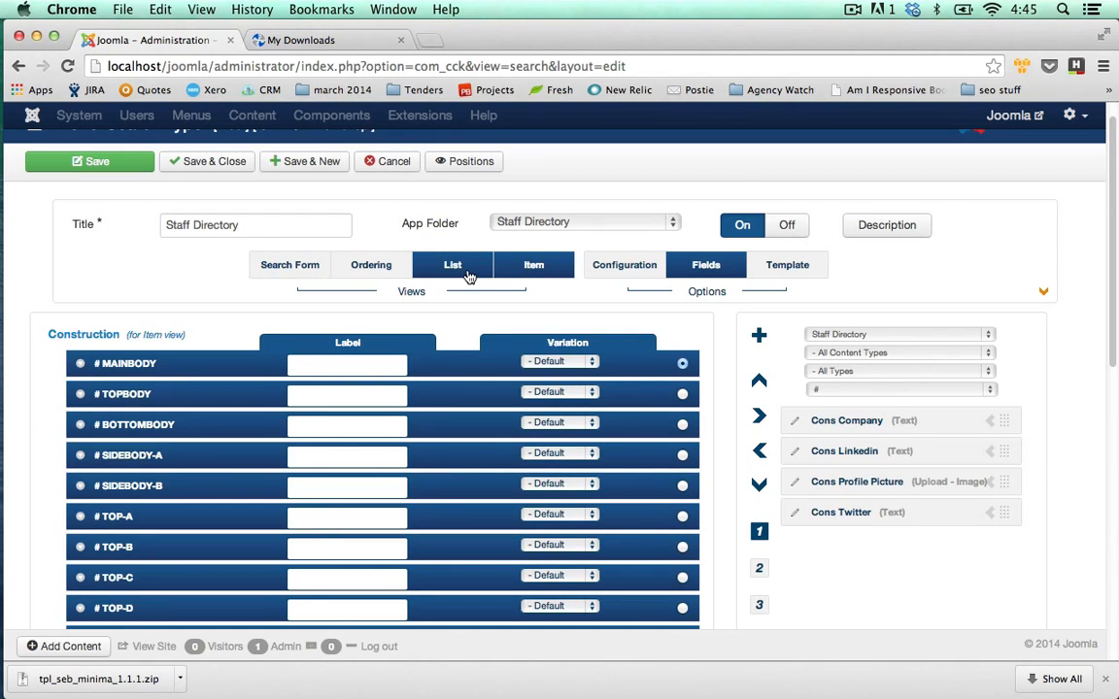
Set the Item view template to Minimal - seb_minima in the Template options.
click(783, 267)
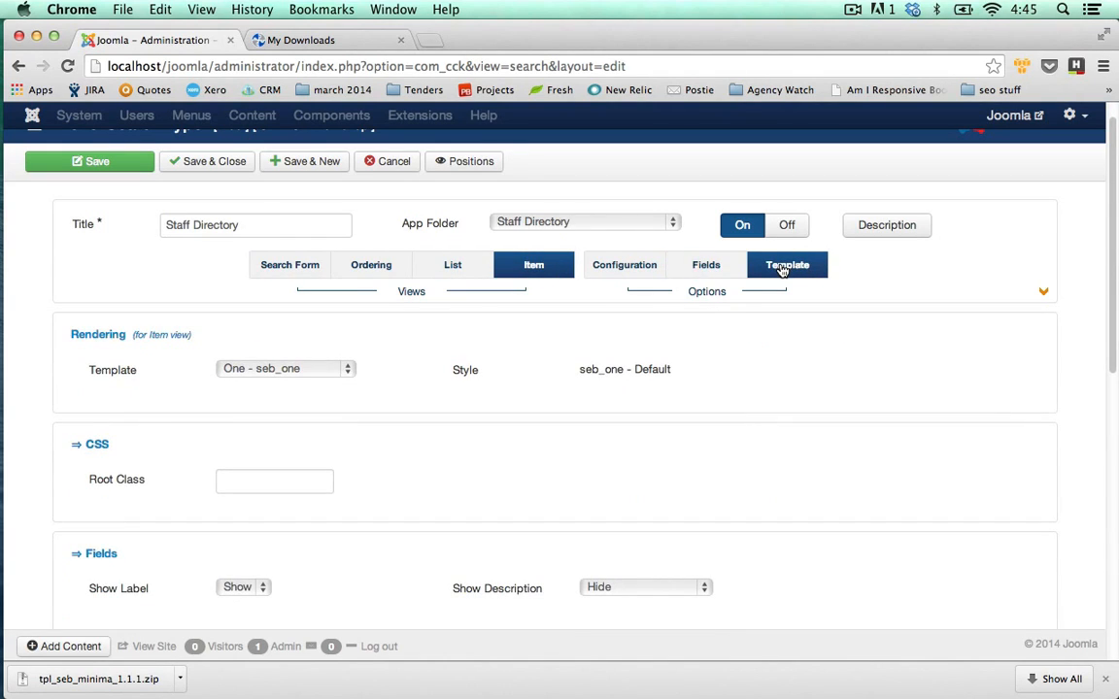
click(340, 369)
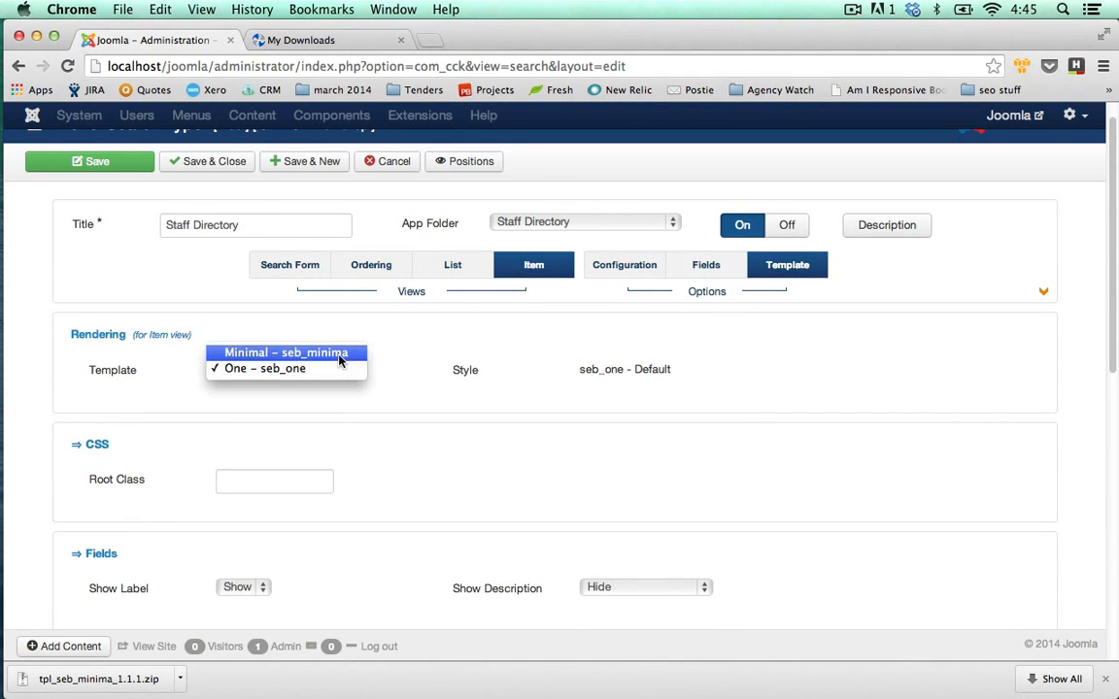
click(339, 357)
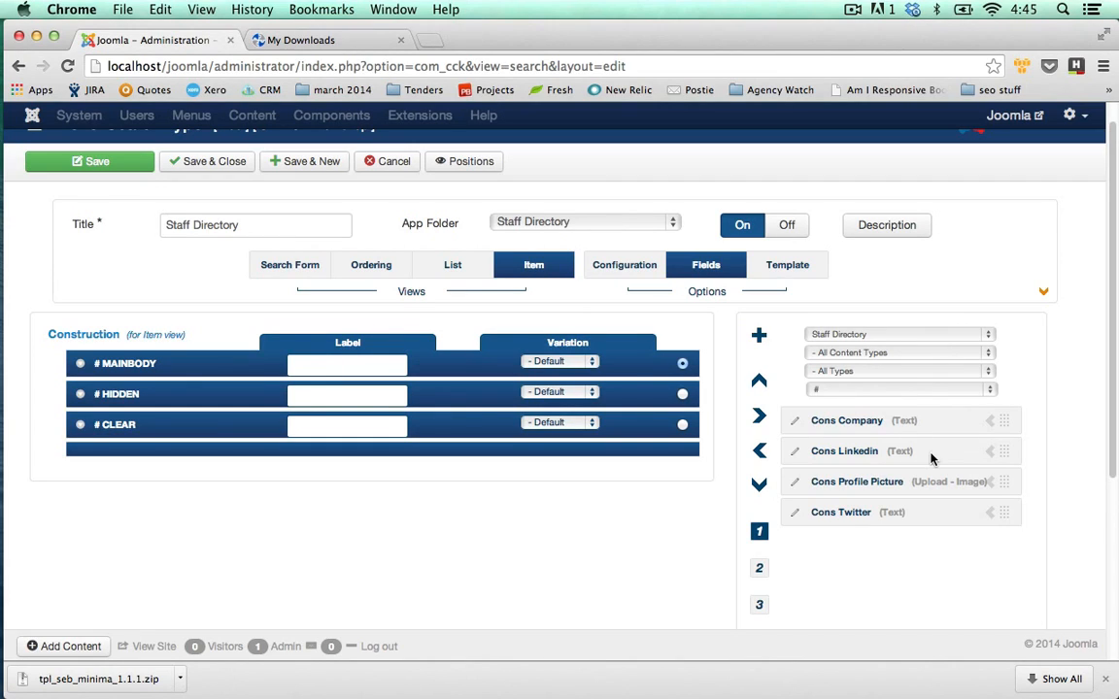
Add Cons Company, Cons Linkedin, Cons Profile Picture and Cons Twitter to the item's mainbody.
click(992, 421)
click(992, 422)
click(992, 421)
click(992, 421)
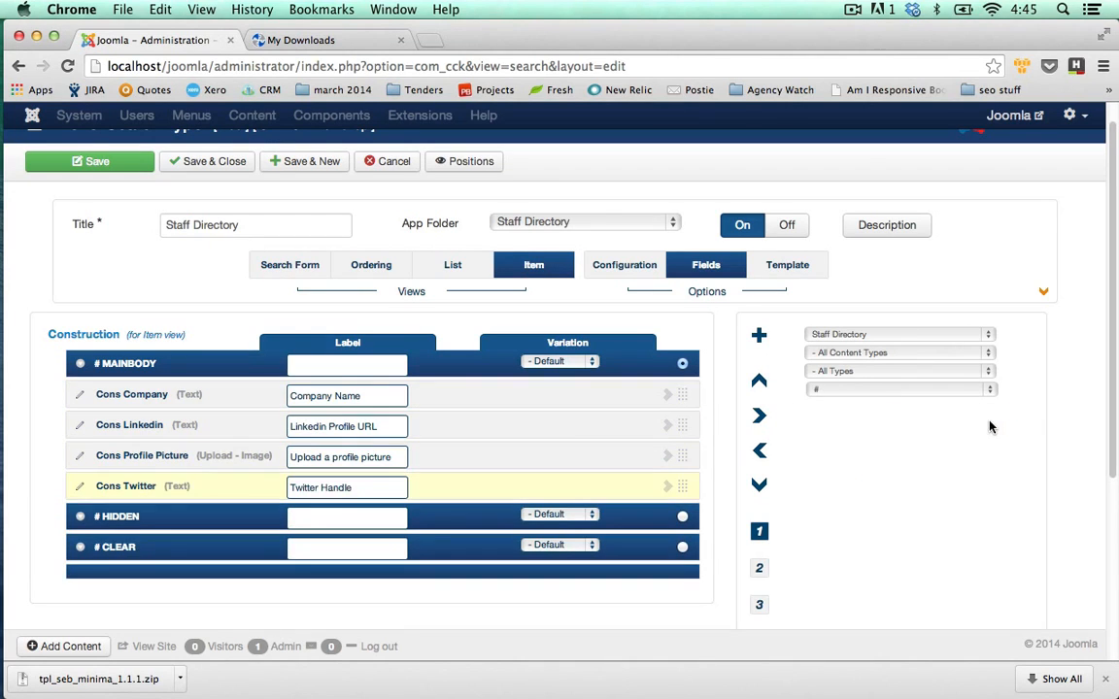
Filter the field list to All app folders and letter U, then add User Name to mainbody.
click(991, 337)
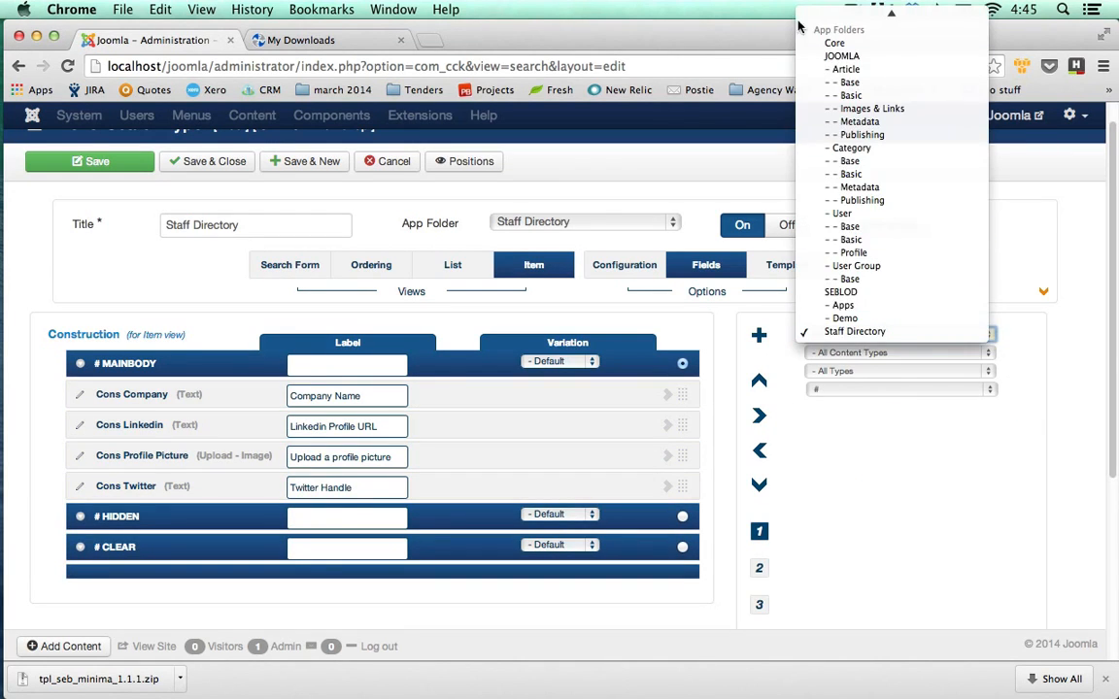
click(836, 13)
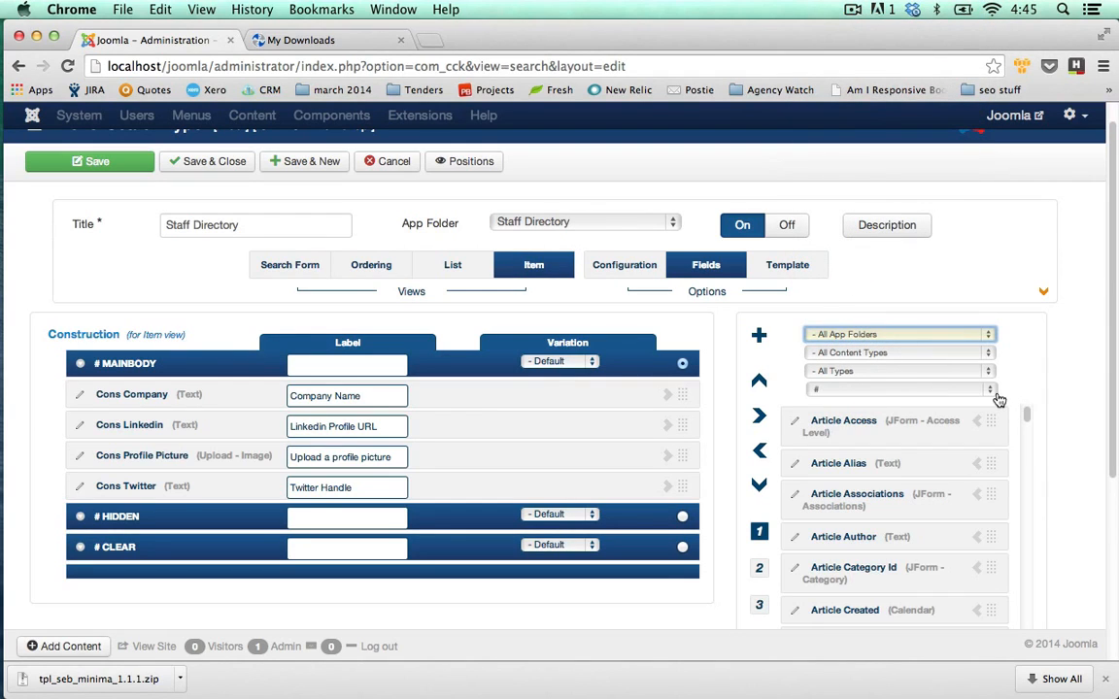
click(996, 393)
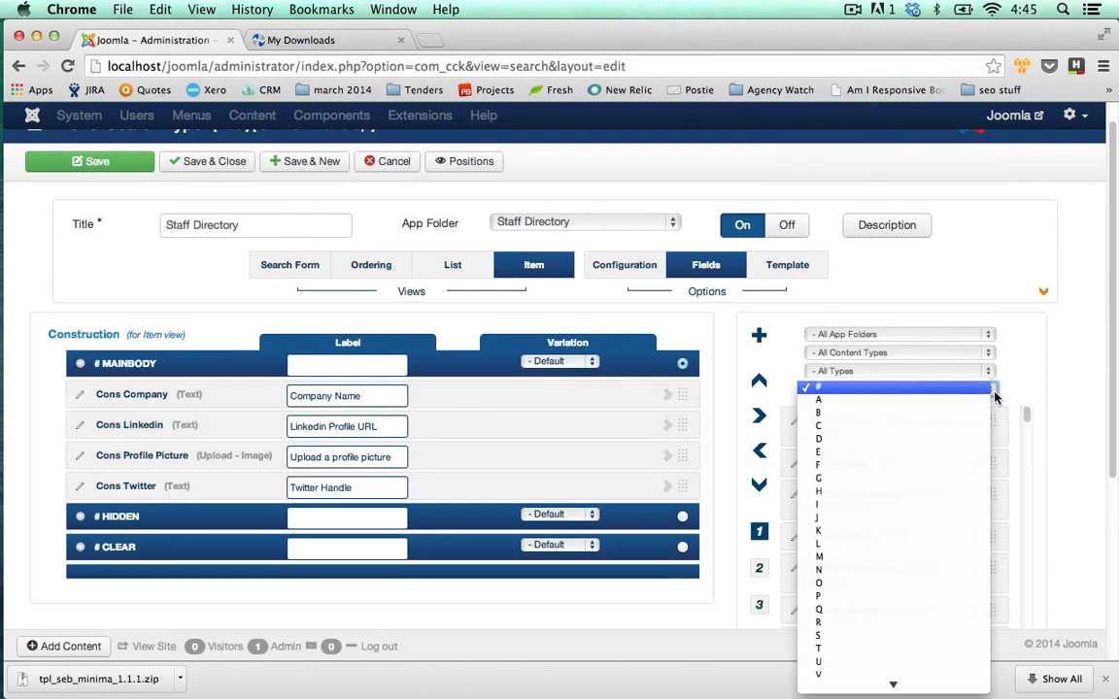
click(874, 663)
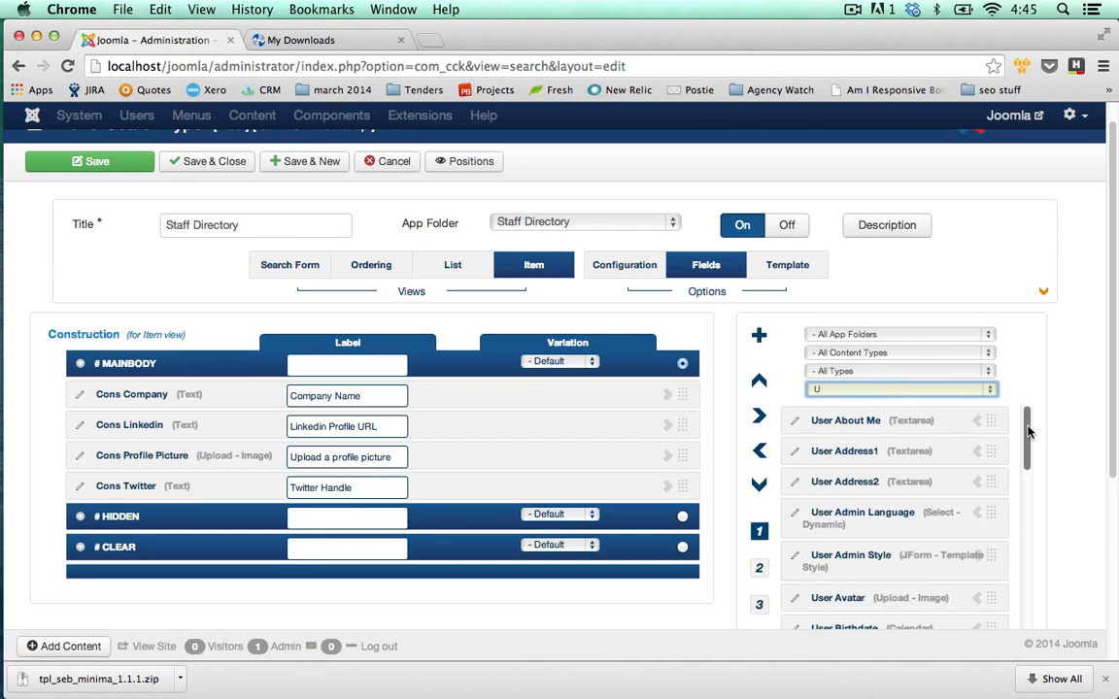
drag(1029, 432, 1027, 589)
scroll(1064, 505, down, 1)
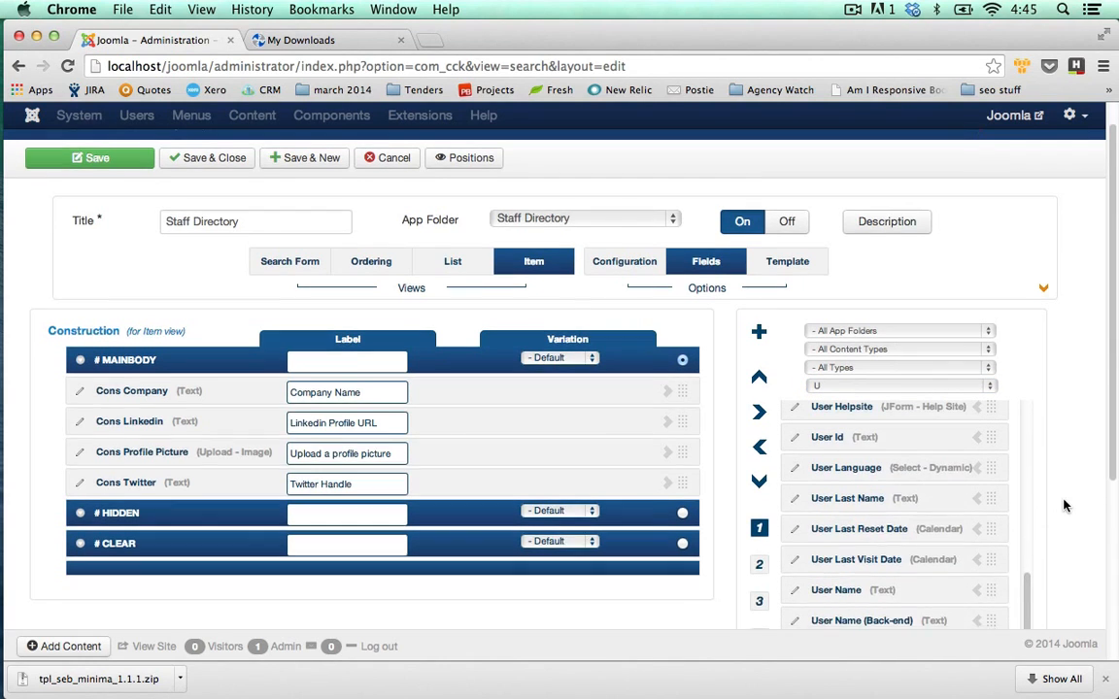
click(977, 539)
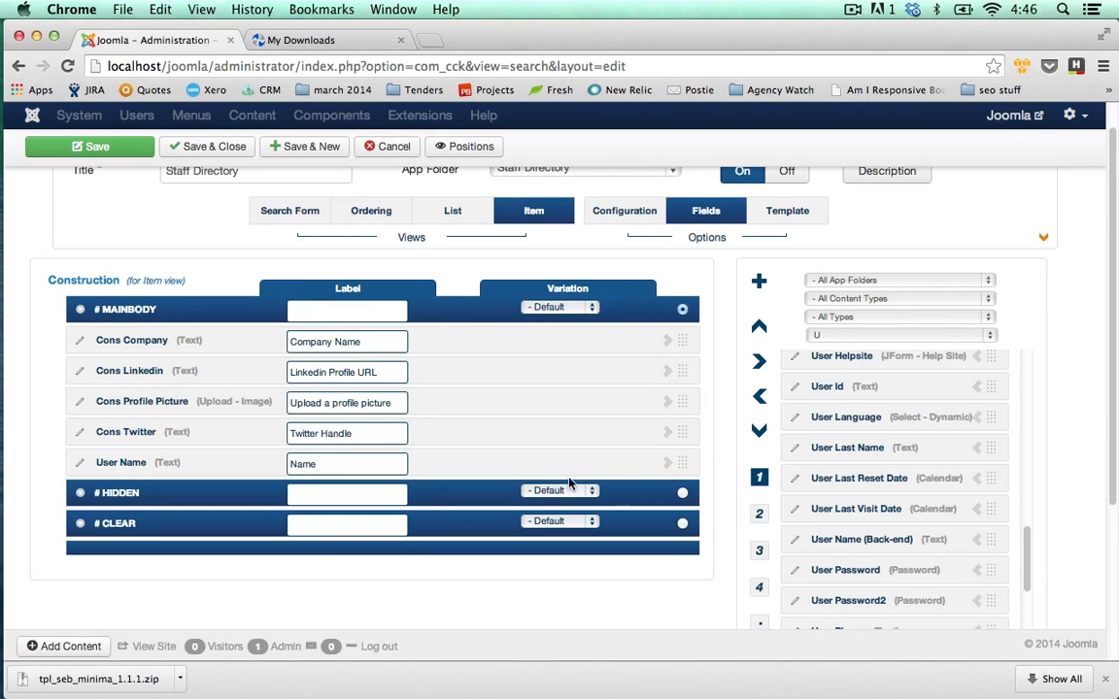
Move User Name above Cons Company in the item view, then save and close the Staff Directory type.
drag(682, 462, 682, 340)
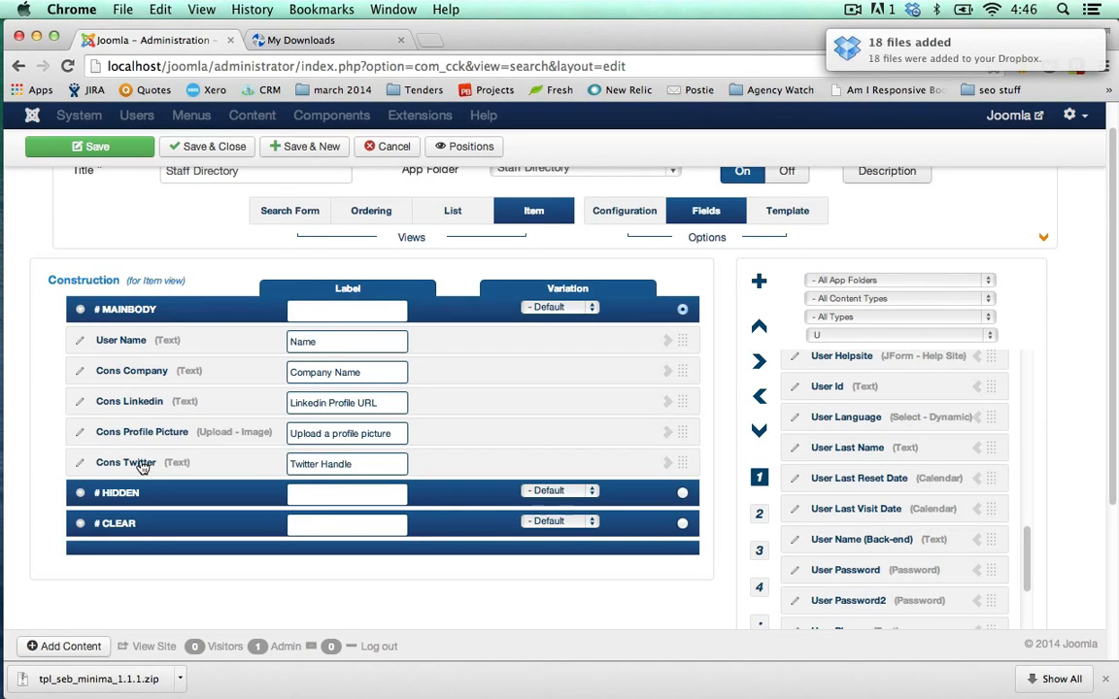
click(301, 212)
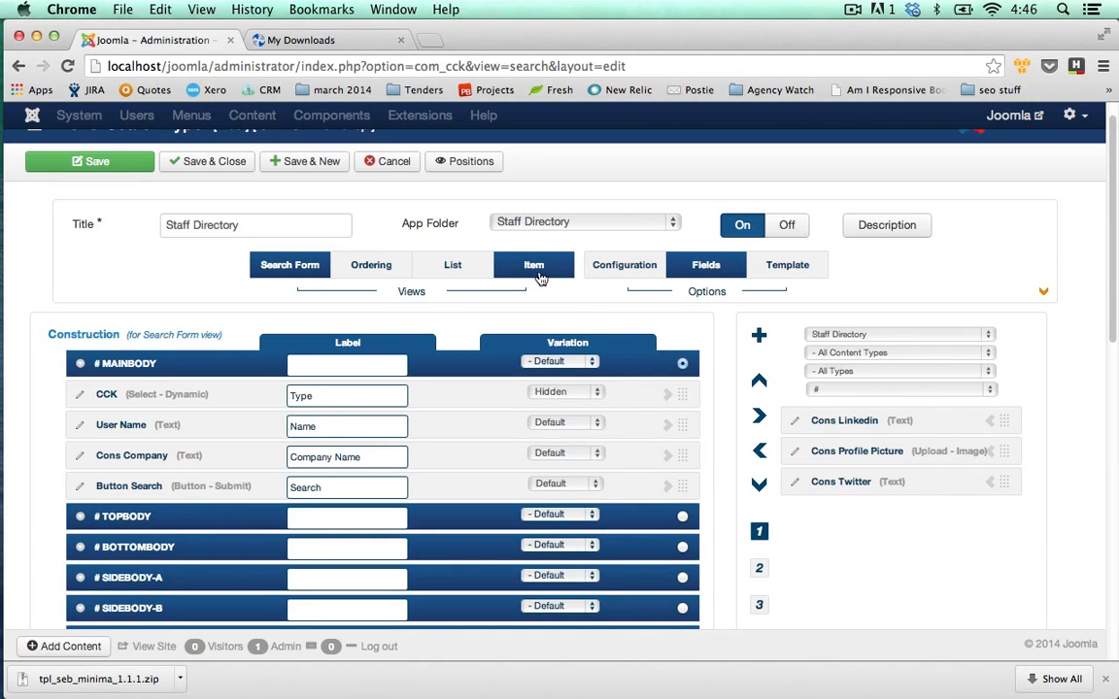
click(209, 170)
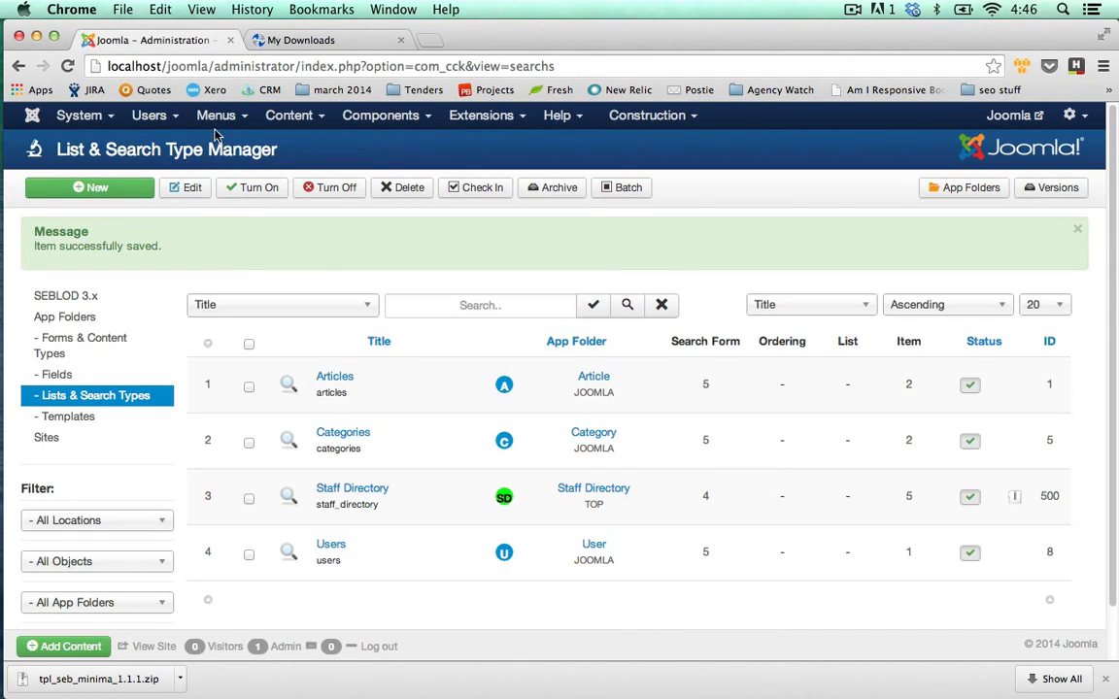
Start a new Main Menu item titled 'Staff Directory'.
click(215, 114)
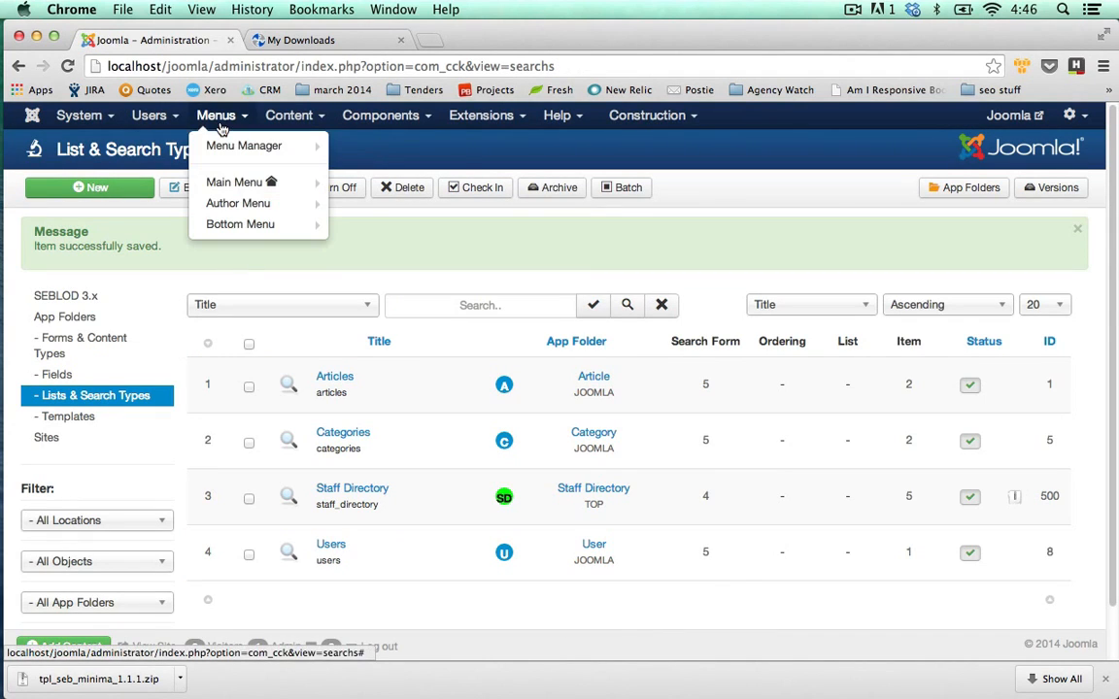
mouse_move(224, 184)
click(385, 184)
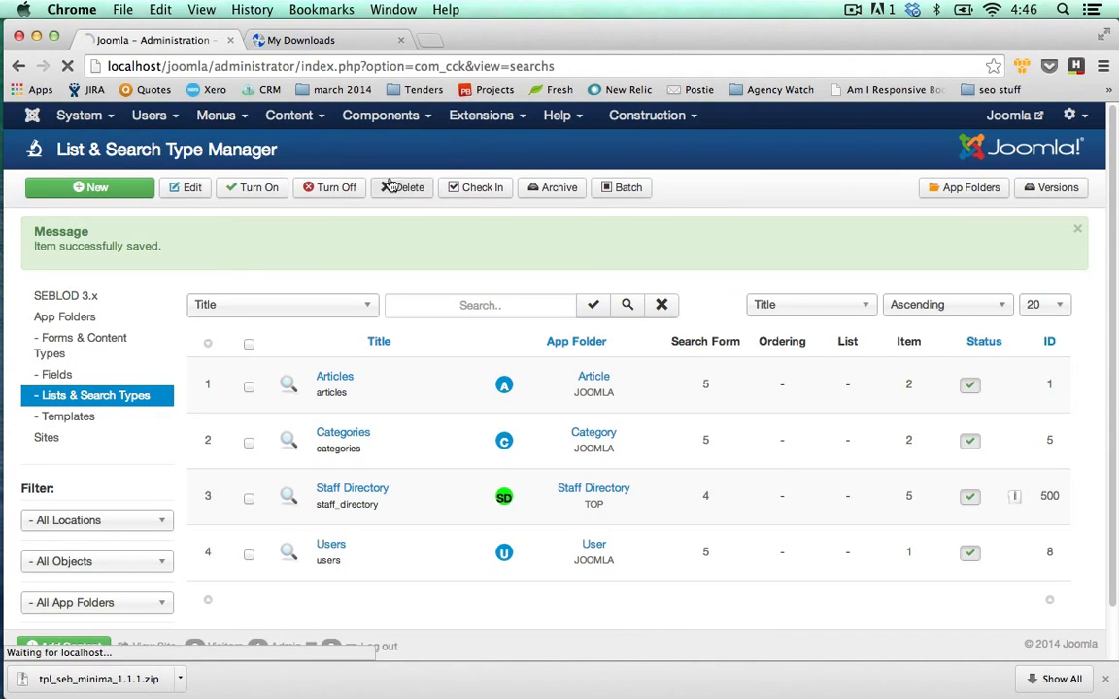
click(461, 231)
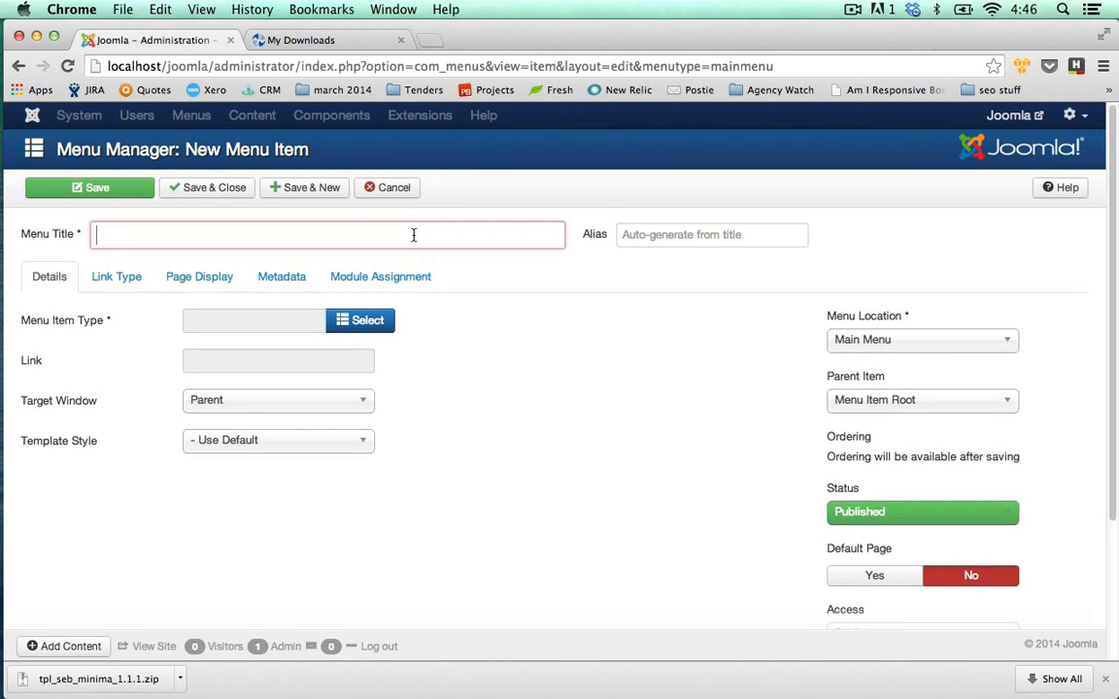
text(Staff Directory)
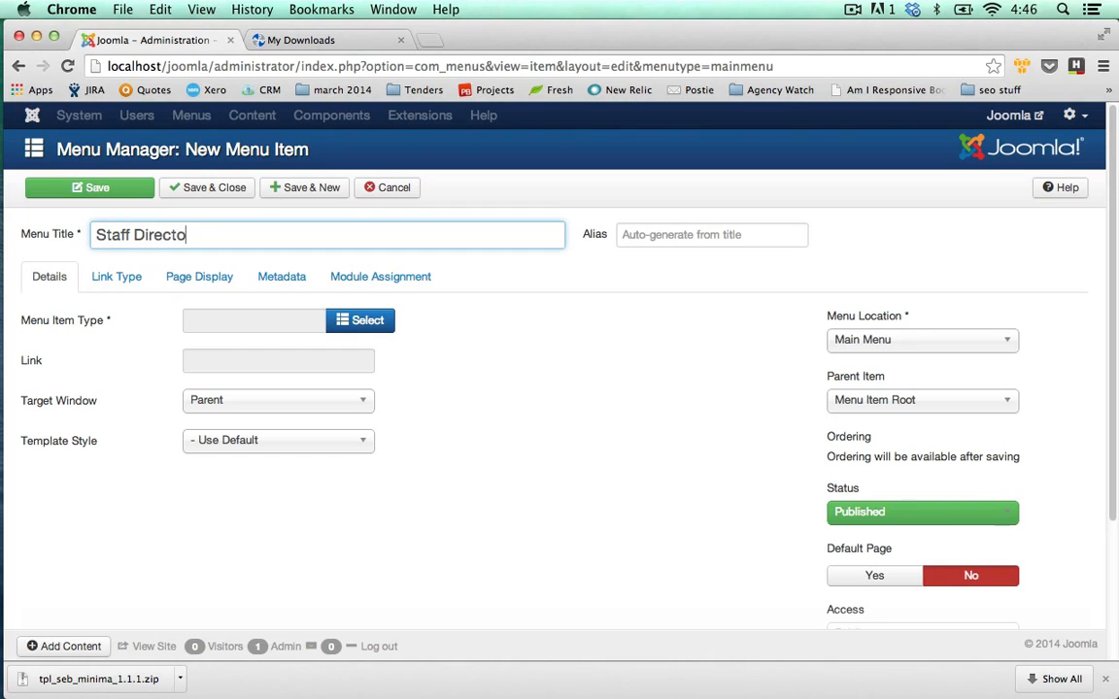
Set the menu item type to SEBLOD List & Search with the Staff Directory search type.
click(374, 324)
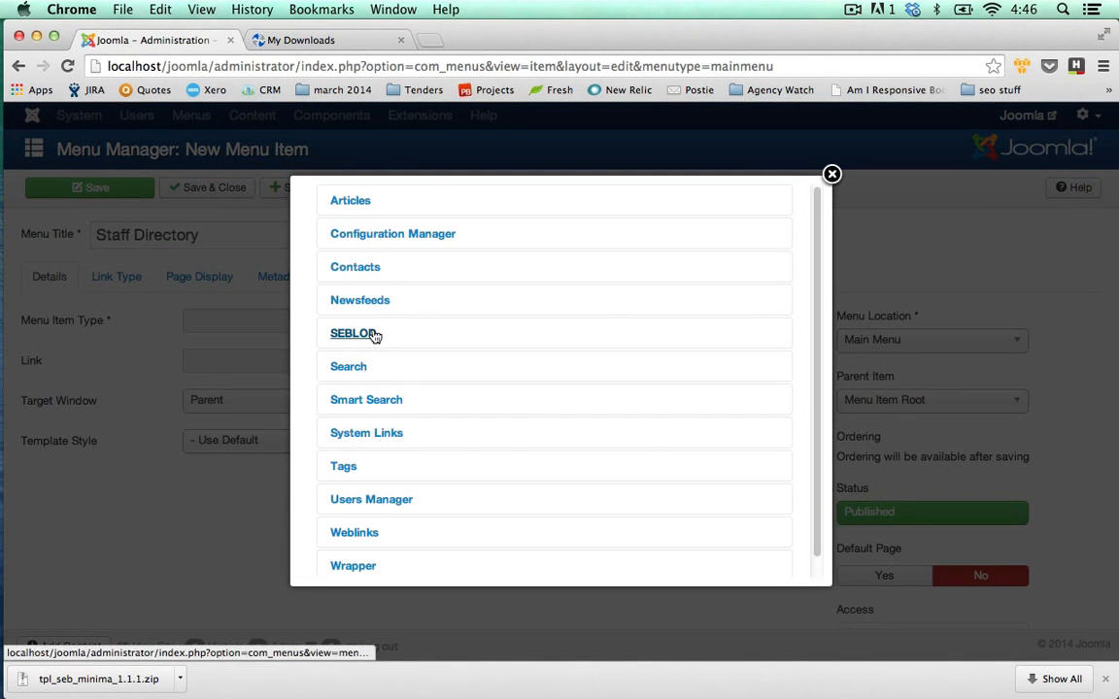
click(374, 334)
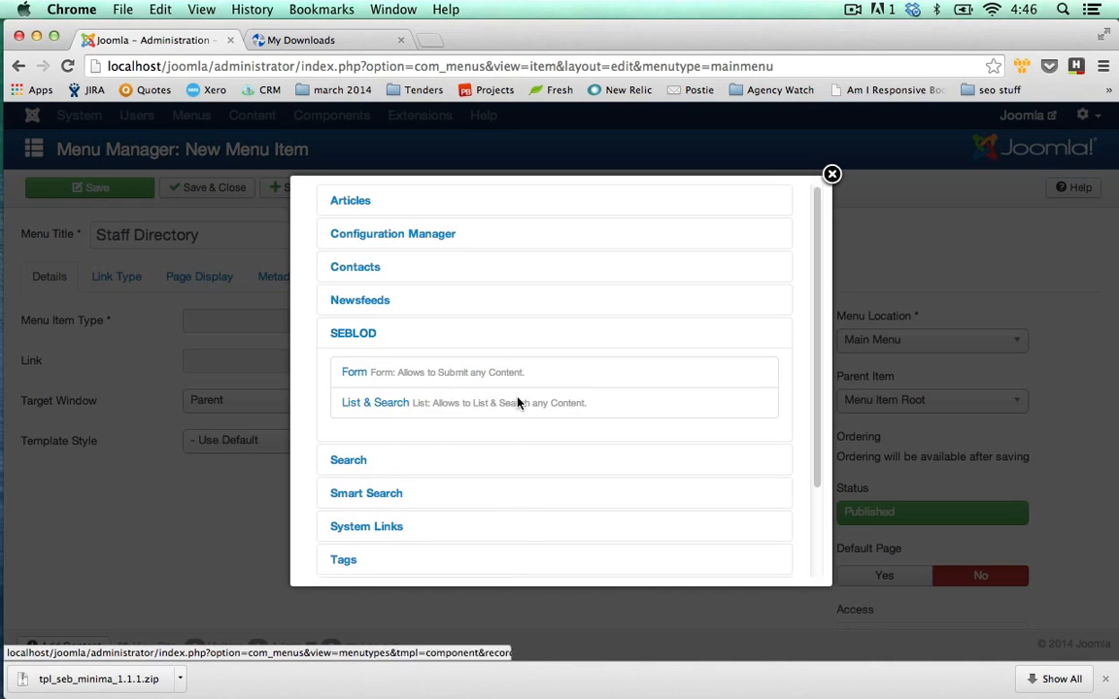
click(398, 407)
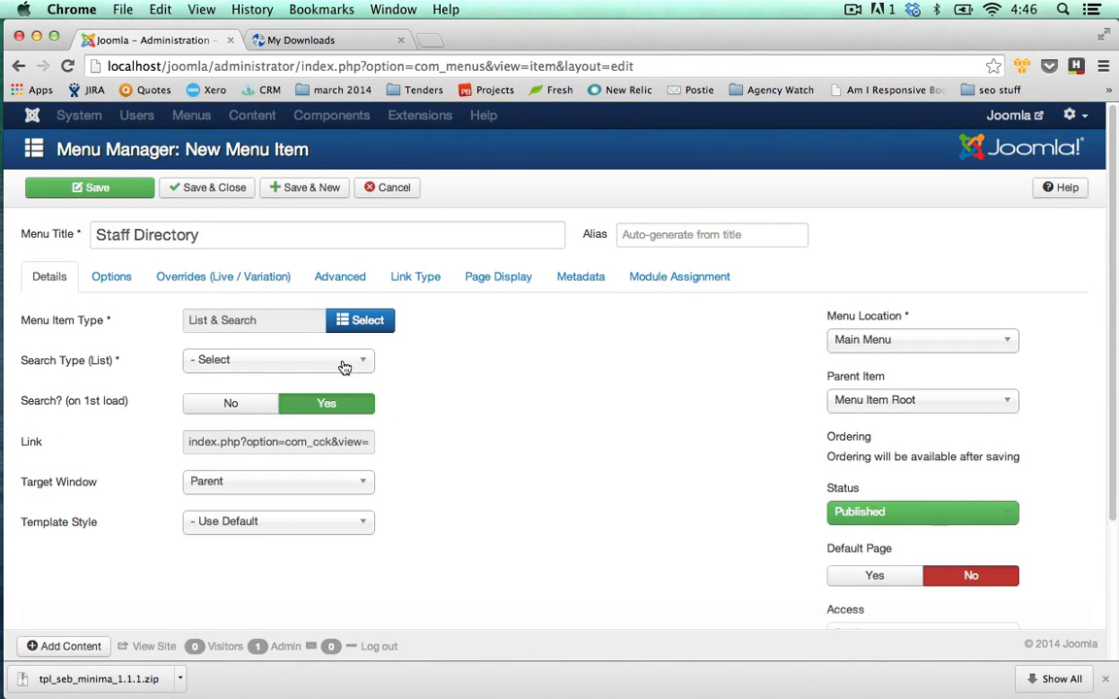
click(344, 365)
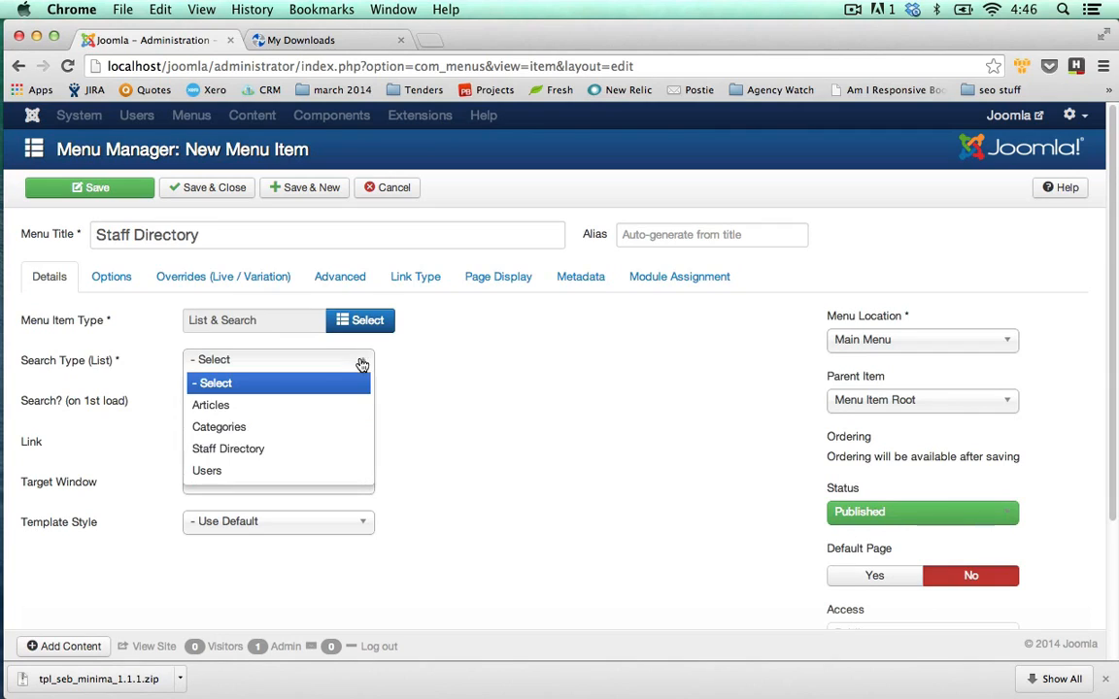
click(238, 456)
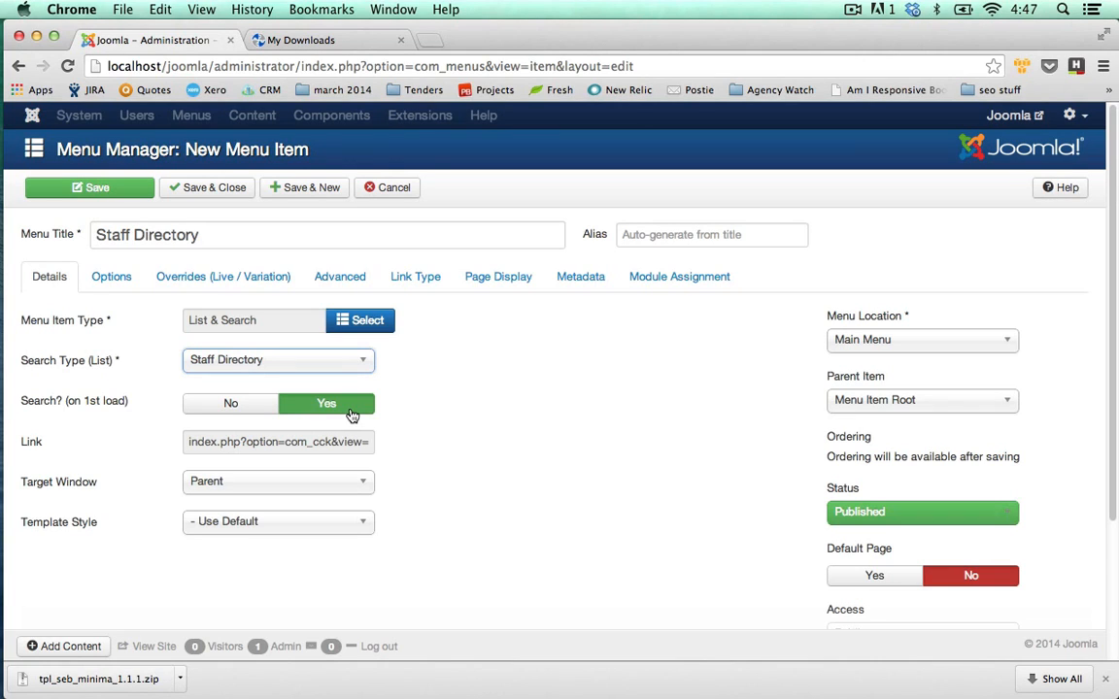
Leave the search form display options unchanged, save the menu item and open the public site.
click(115, 282)
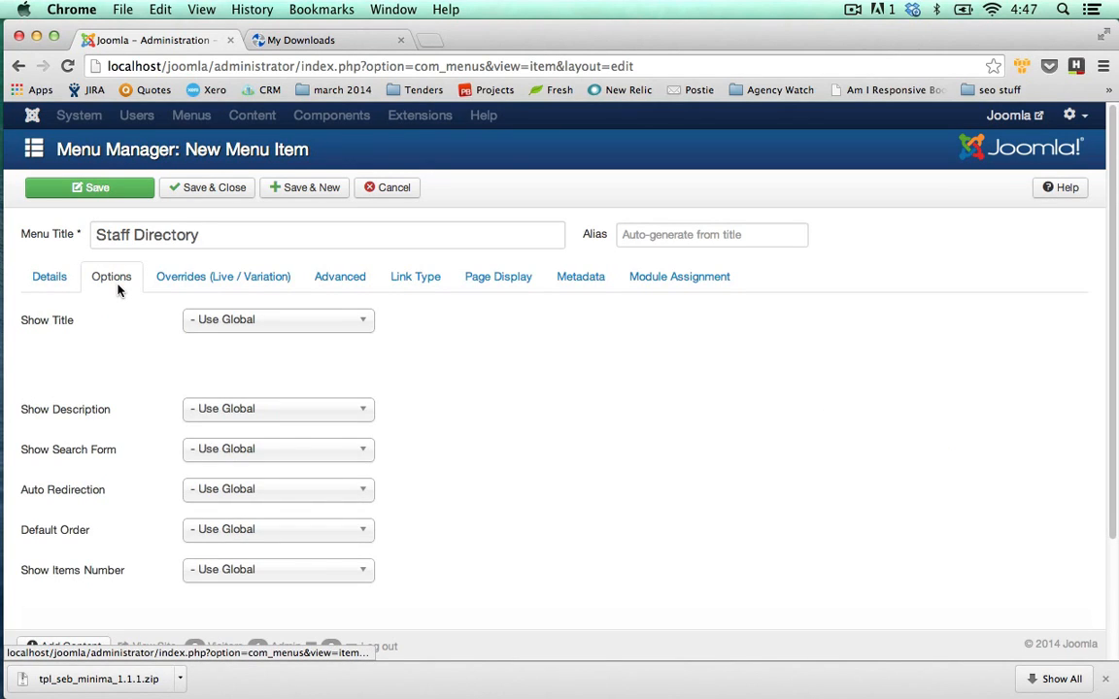
click(242, 450)
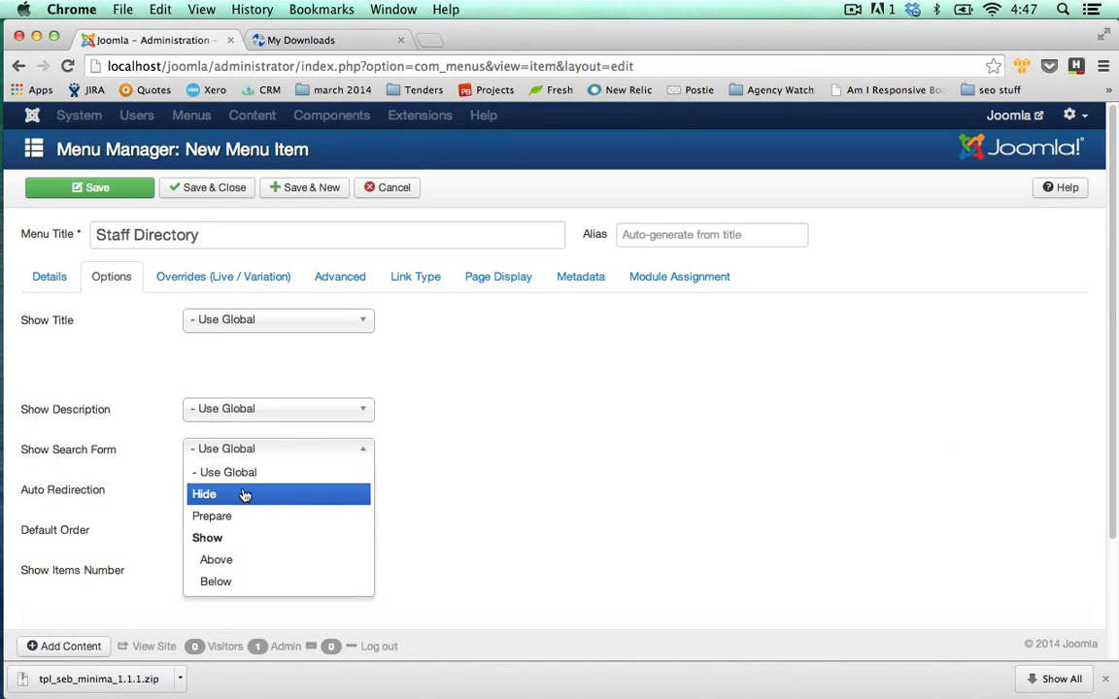
click(131, 245)
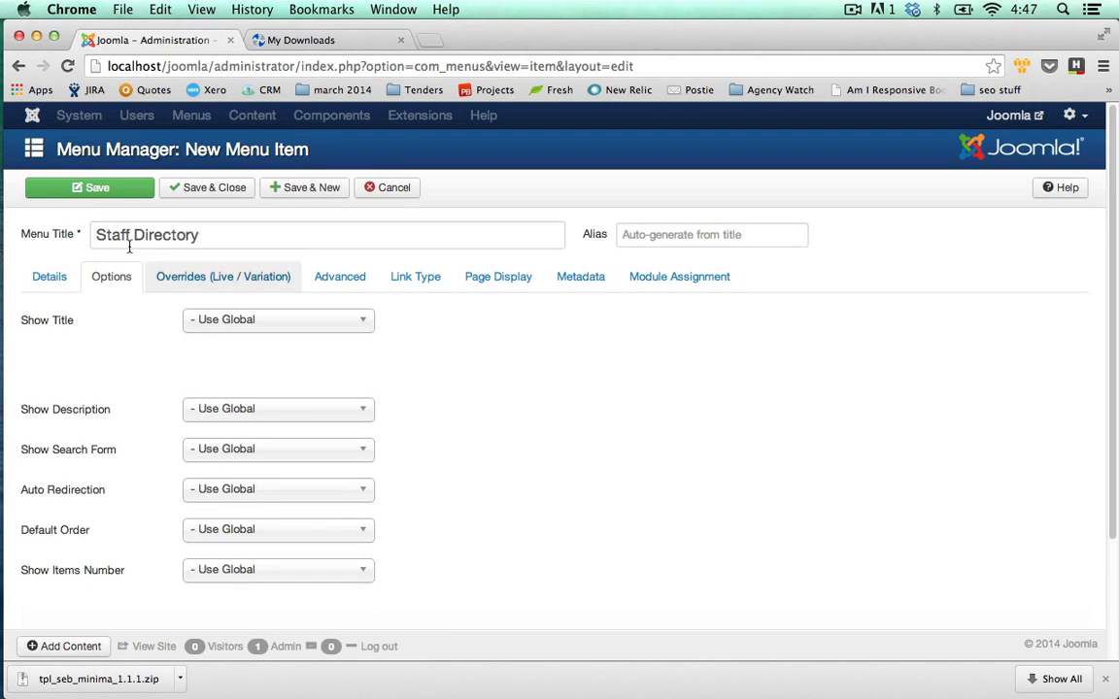
click(53, 277)
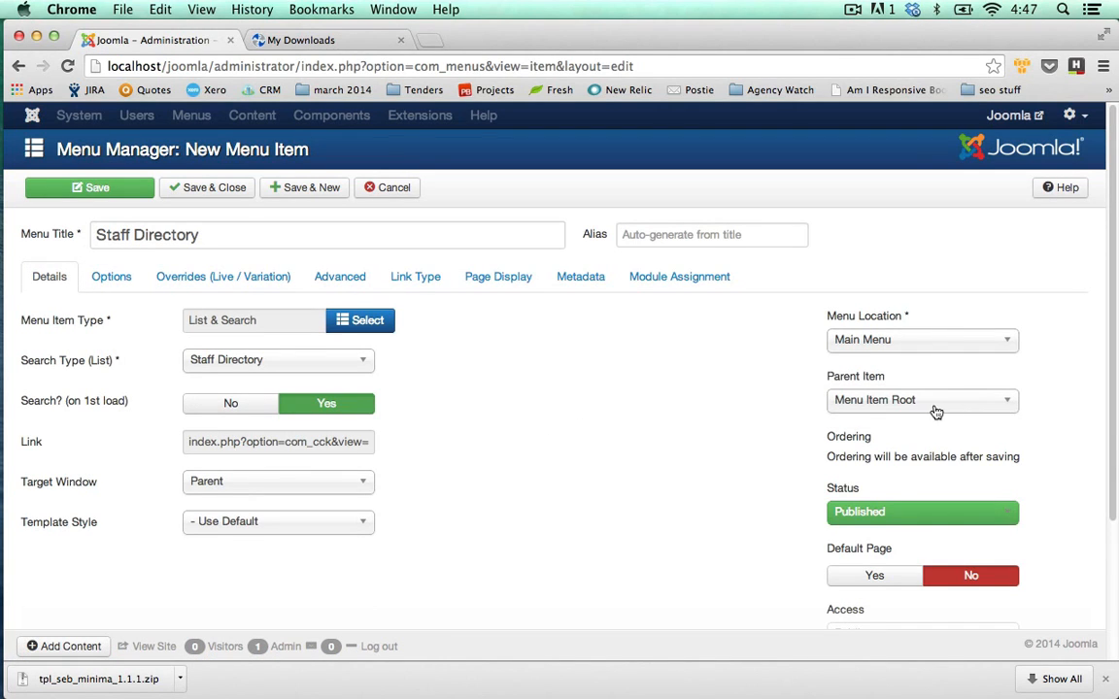
click(140, 195)
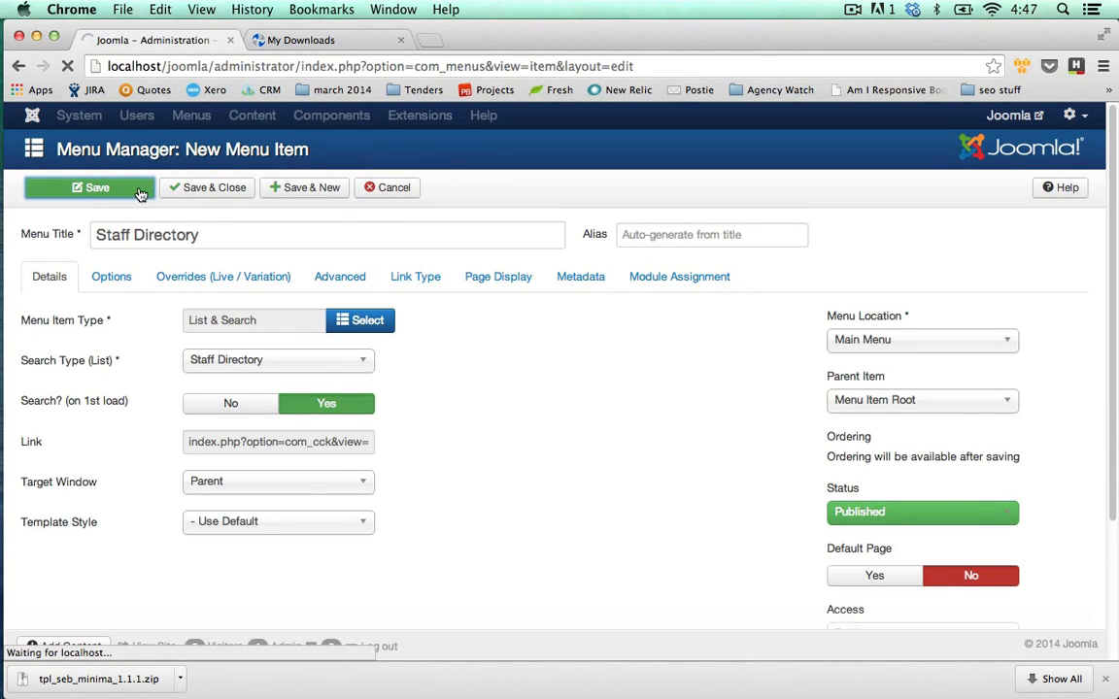
click(1006, 117)
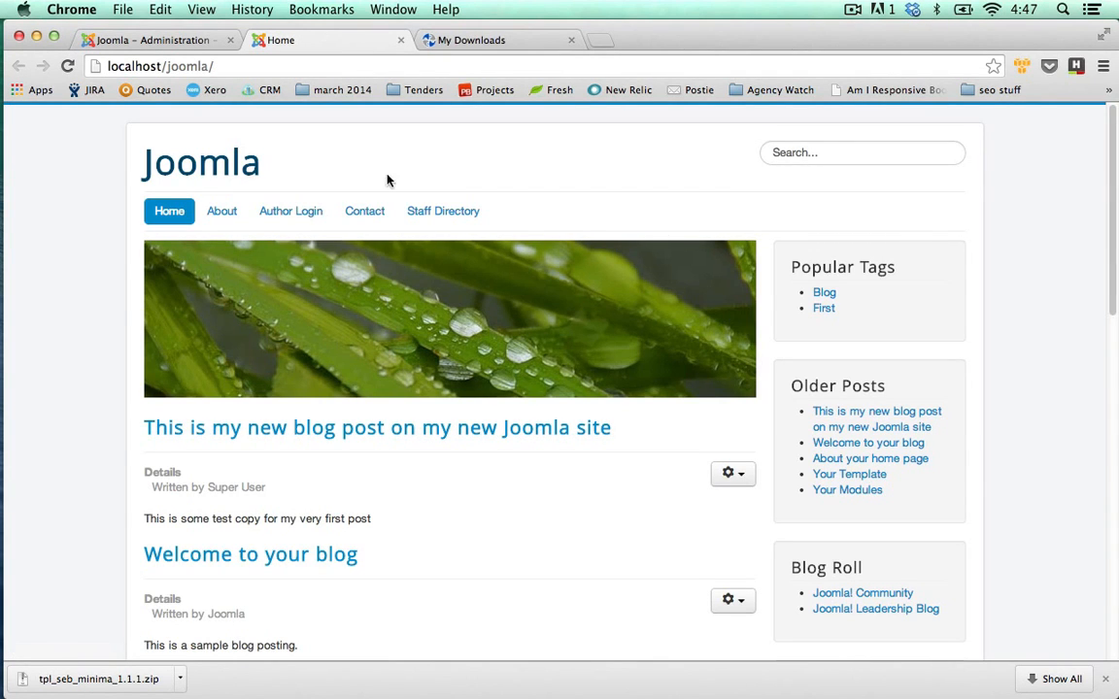
Check that the front-end Staff Directory lists James with Name and Company Name search, then close the menu item editor.
click(426, 212)
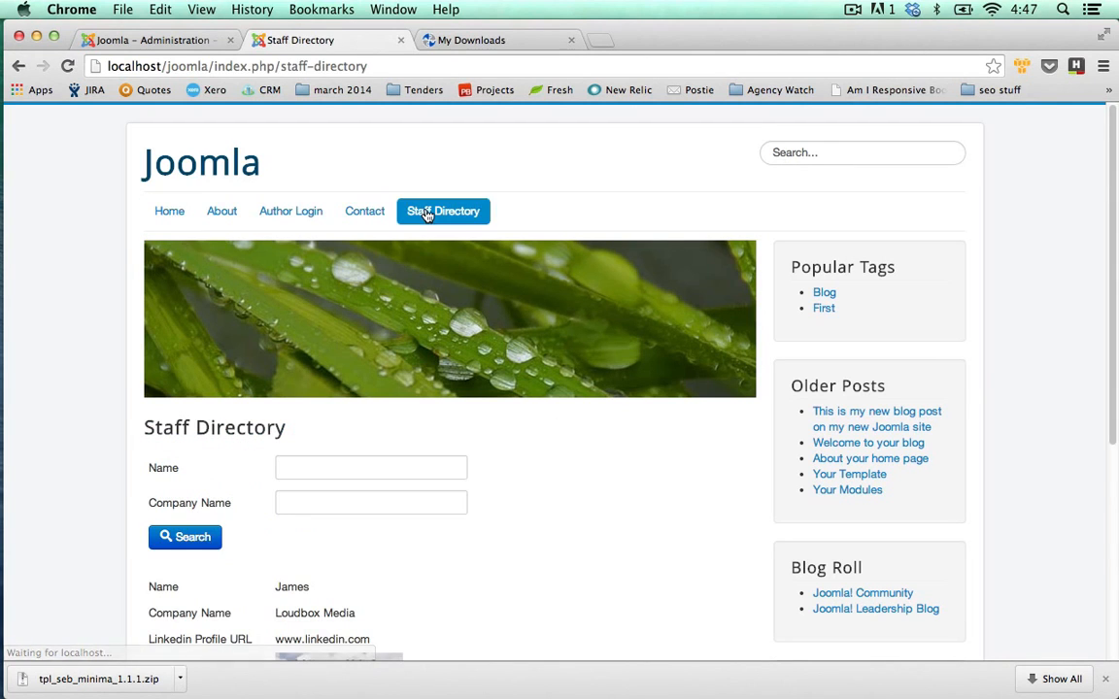
scroll(534, 195, down, 5)
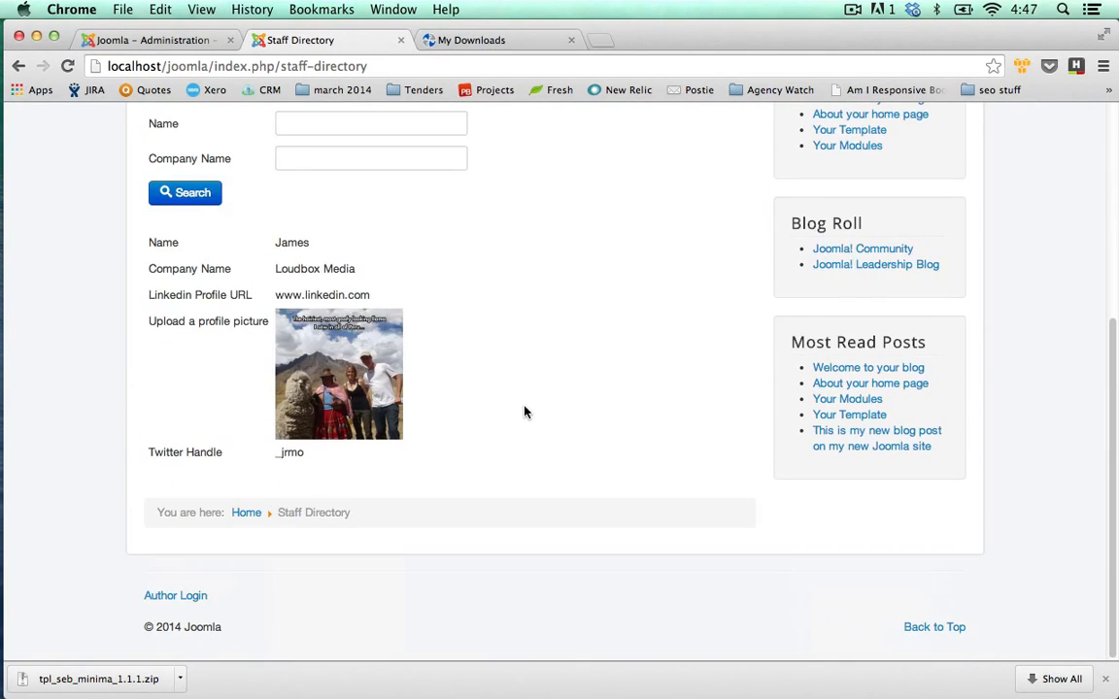
scroll(524, 413, up, 3)
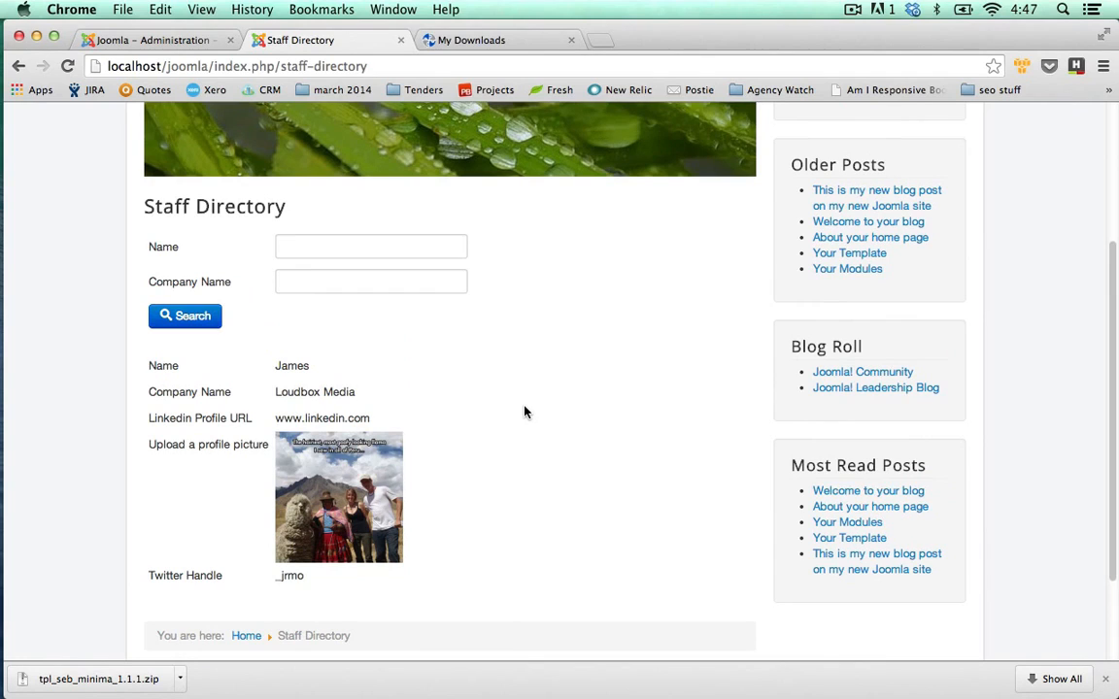
click(170, 40)
click(487, 188)
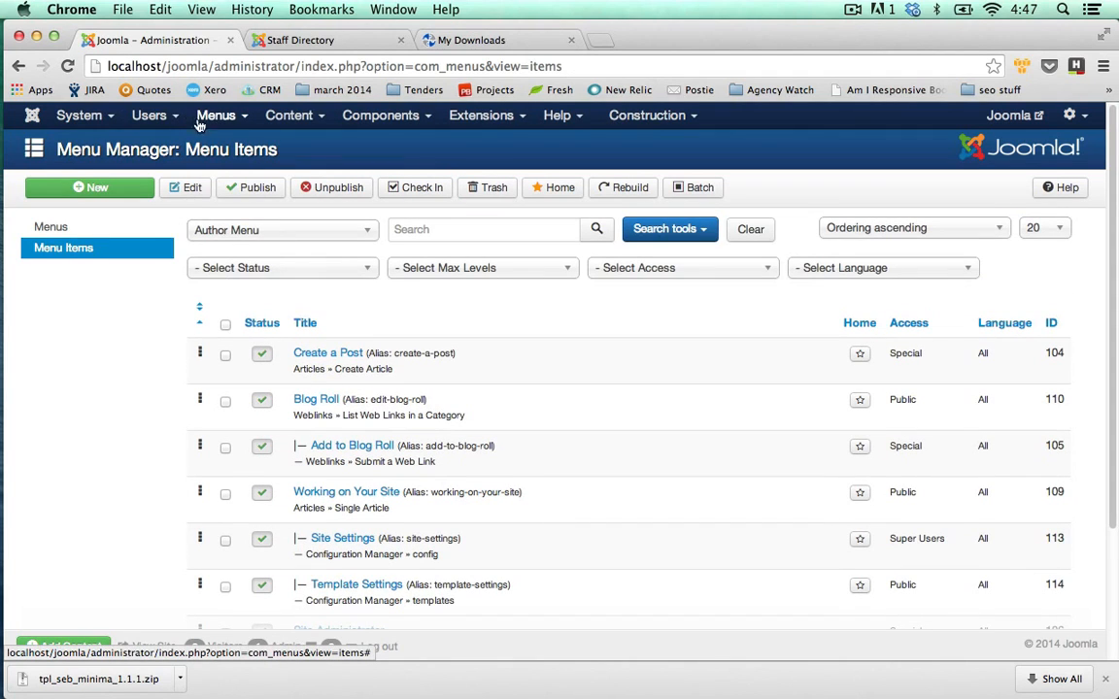
Start a new user record using the Consultant form.
click(150, 116)
click(173, 146)
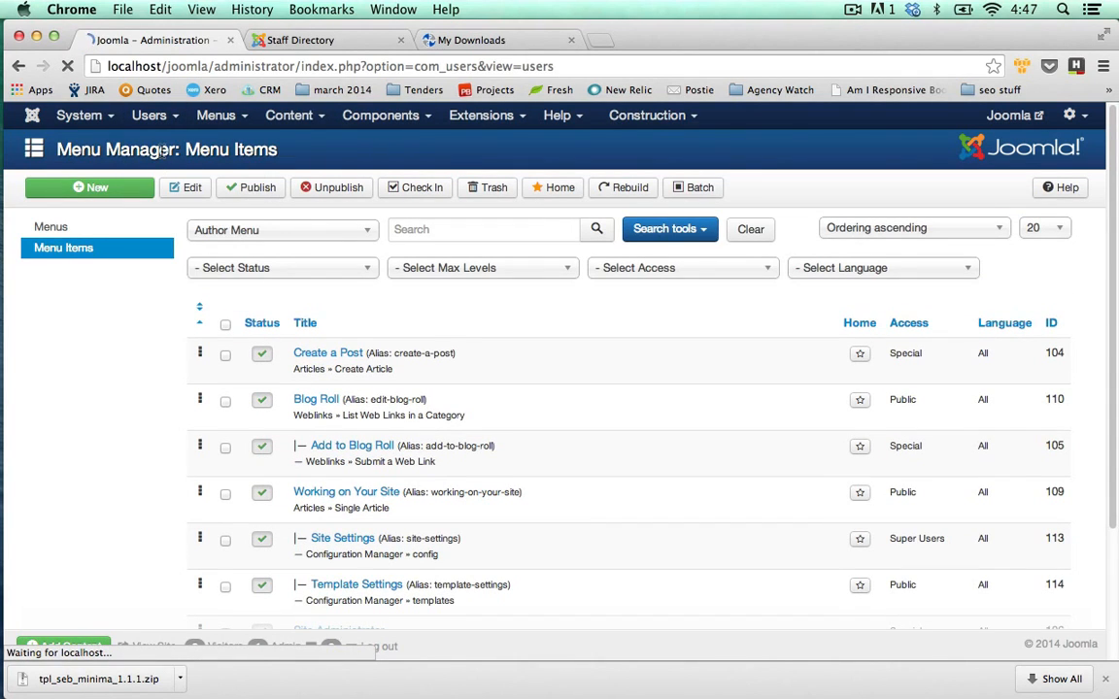
click(112, 187)
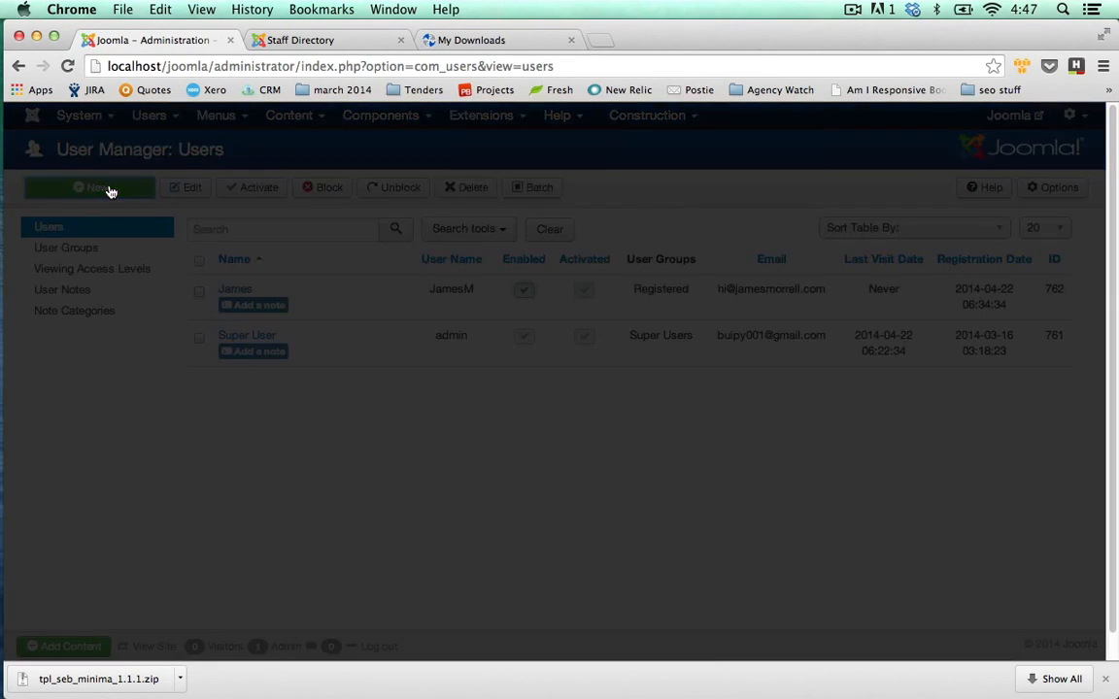
click(389, 272)
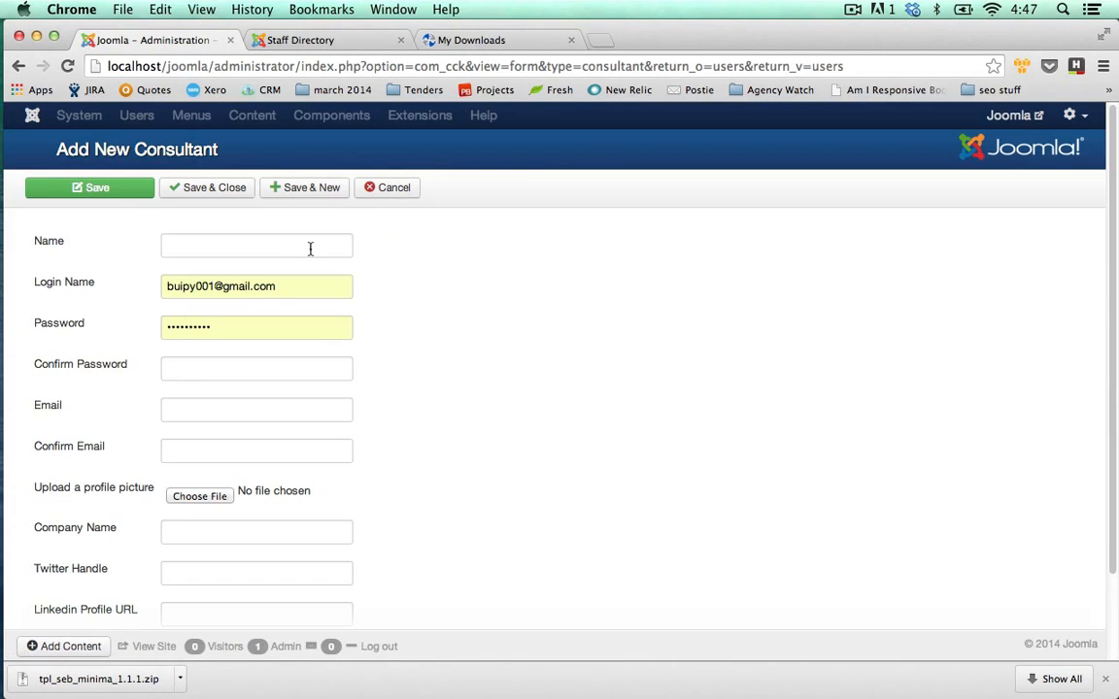
Clear the browser-autofilled password and login name values from the consultant form.
click(272, 248)
text(Peter)
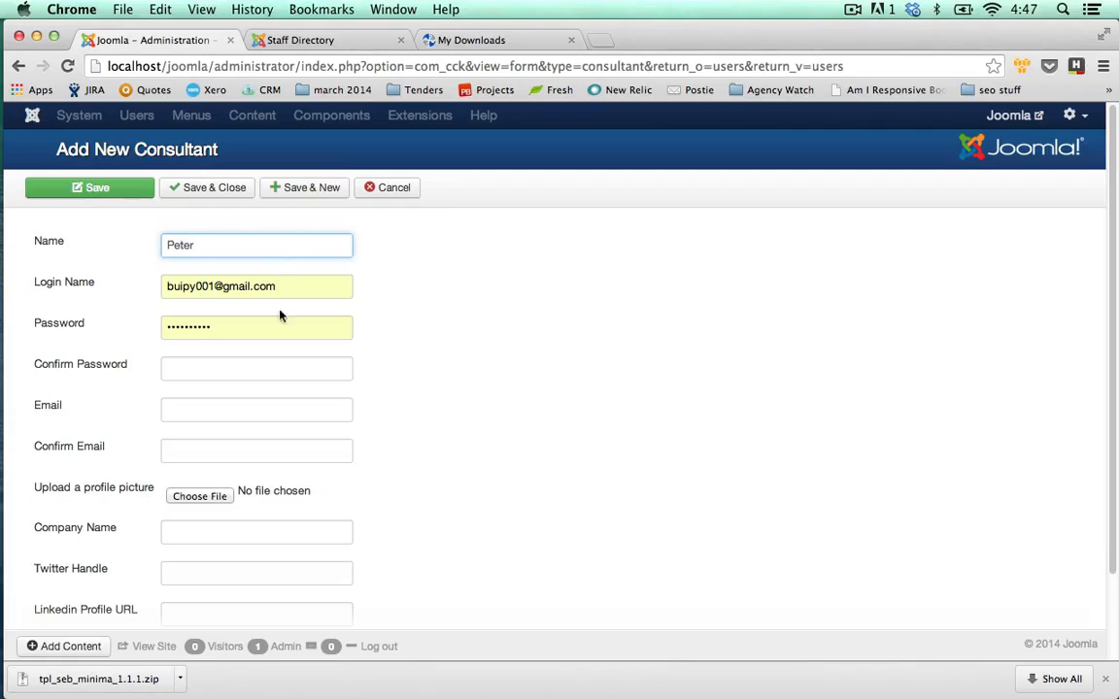
click(269, 365)
text(p)
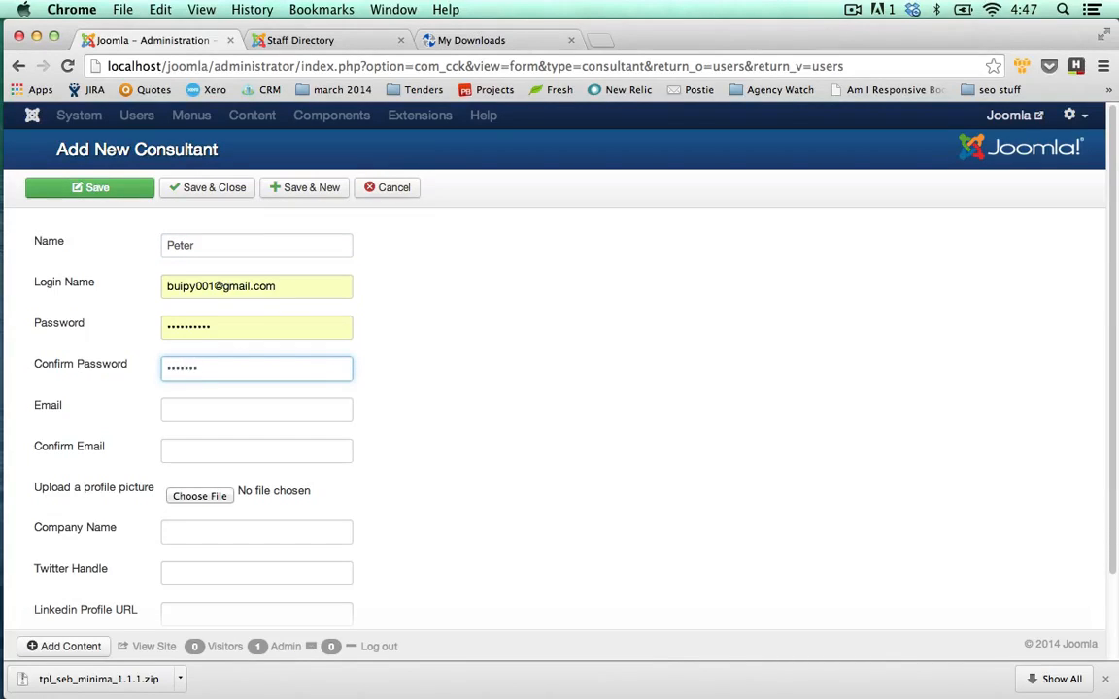
key(Tab)
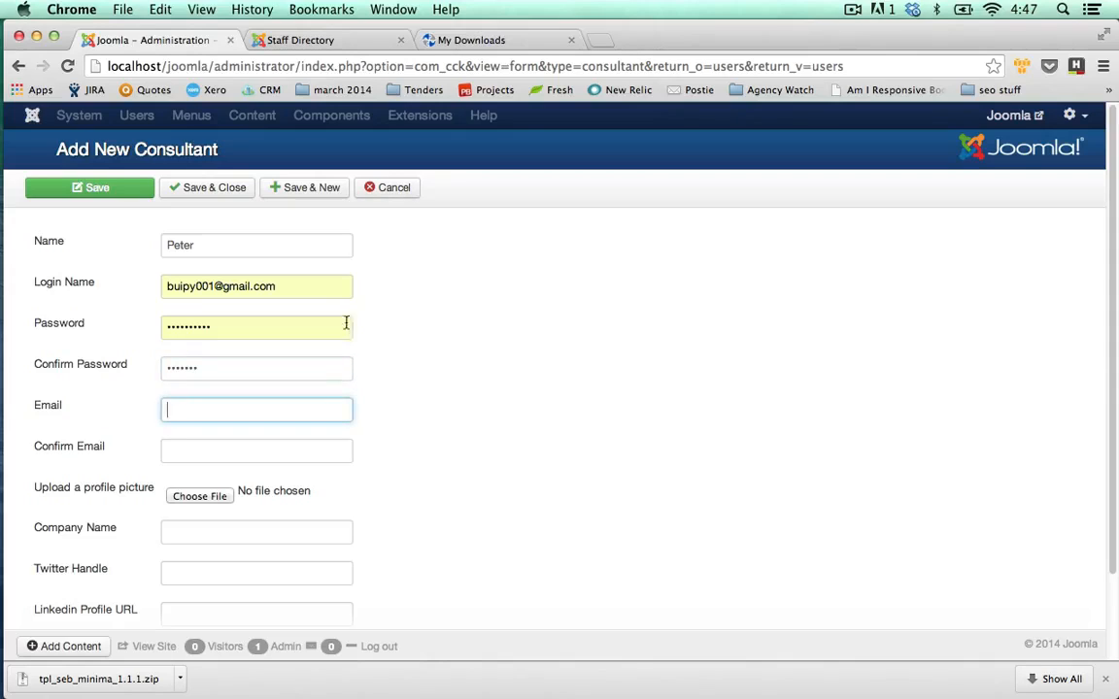
click(93, 333)
key(super+a)
key(BackSpace)
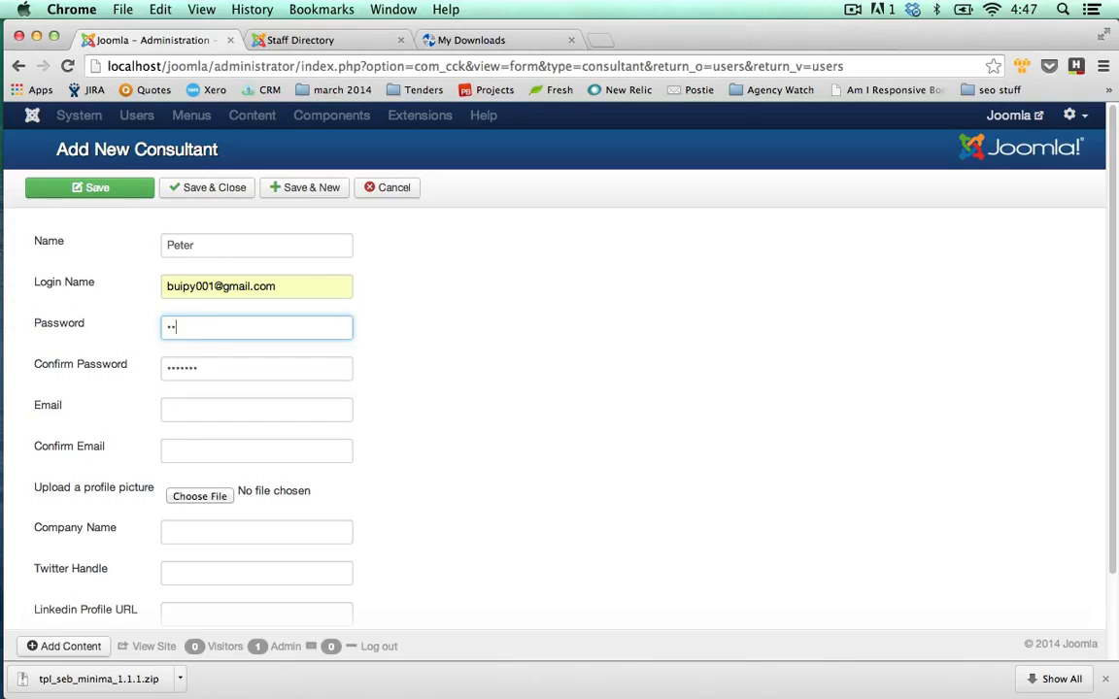
drag(319, 290, 52, 293)
key(BackSpace)
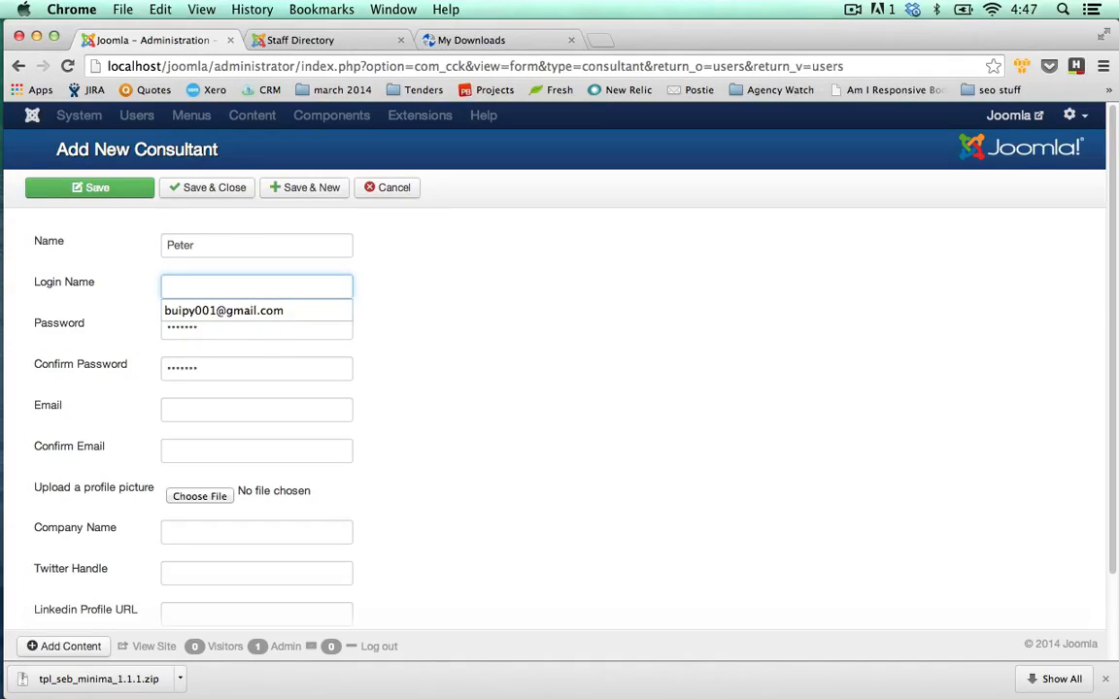
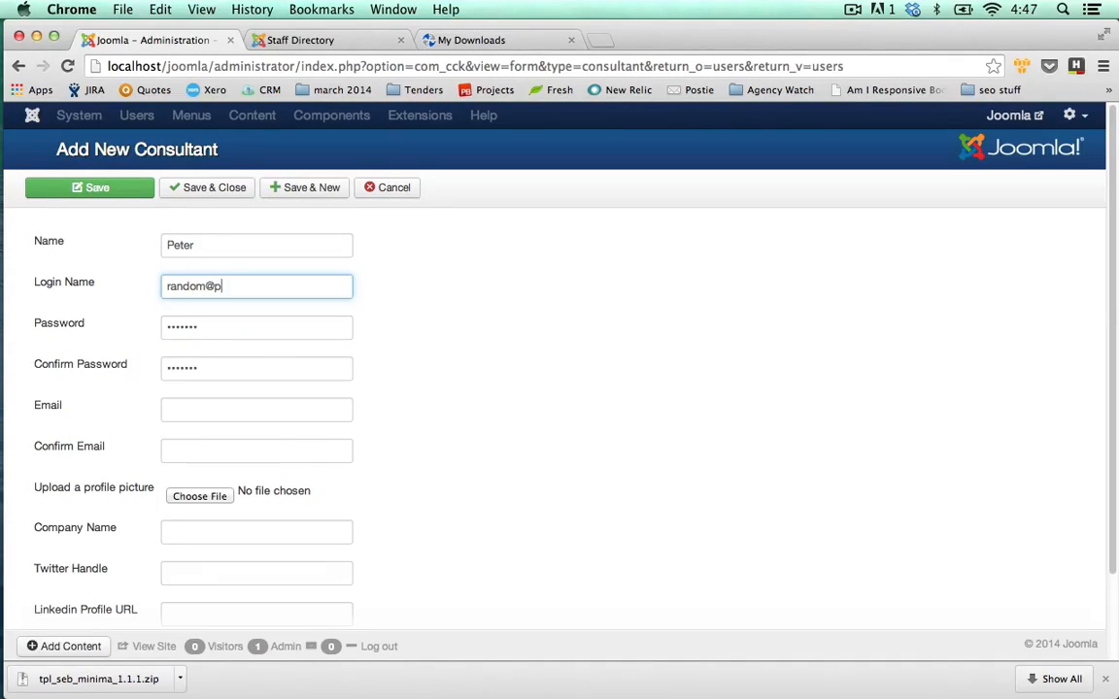
Set Login Name to Peter and fill Email and Confirm Email with the consultant's address.
click(190, 403)
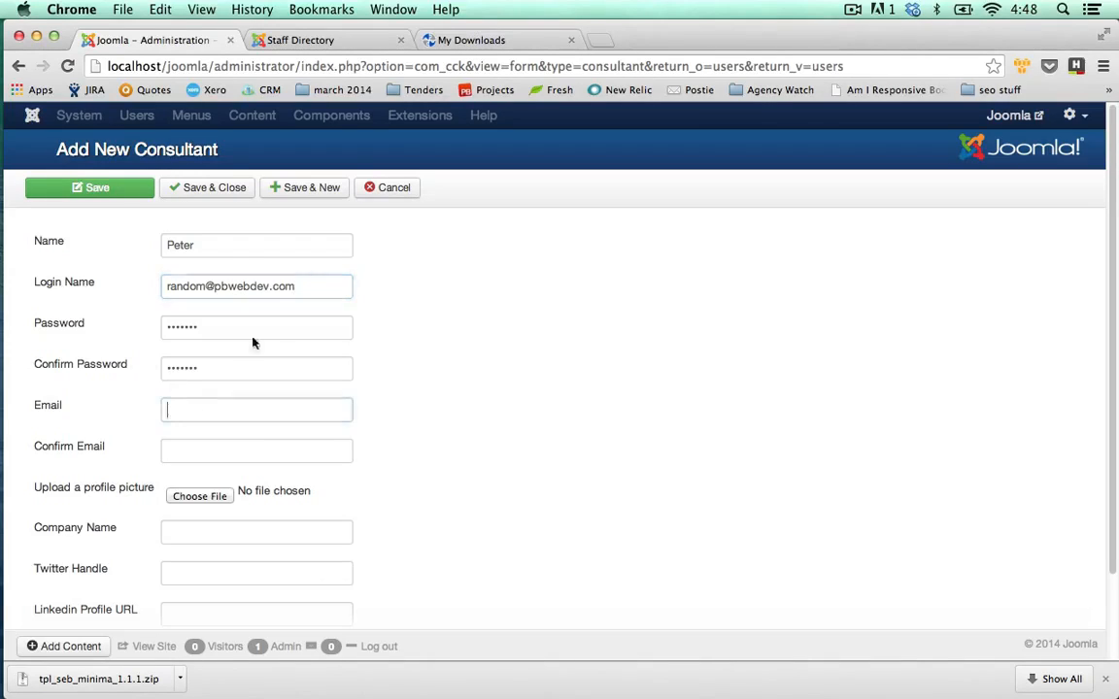
click(292, 286)
key(super+a)
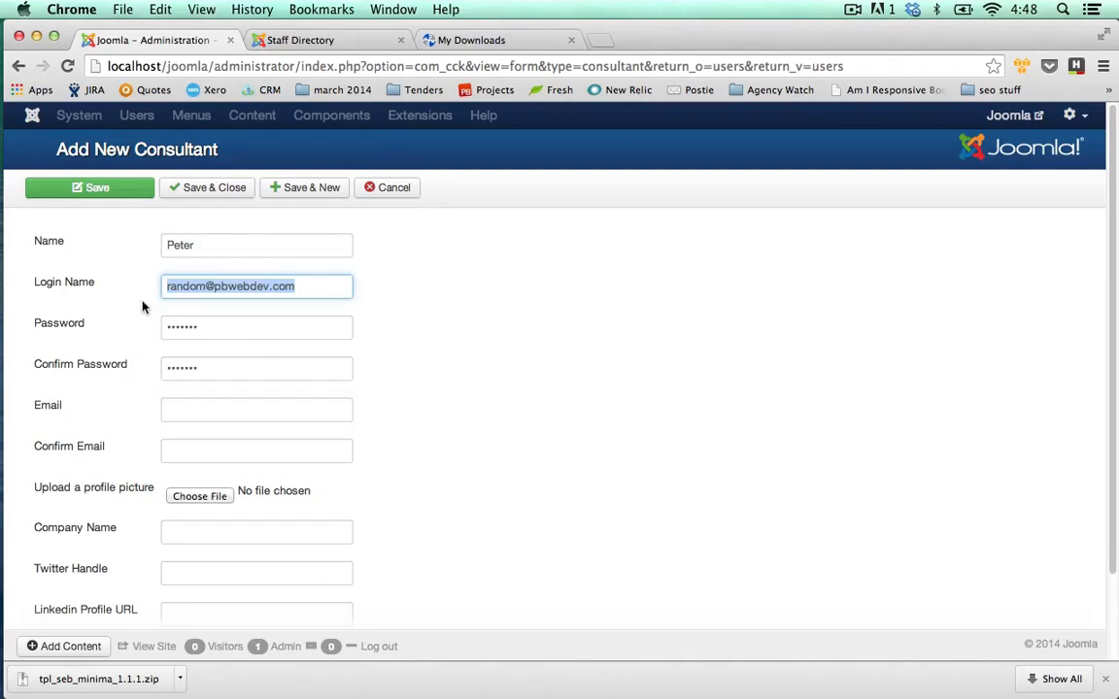
key(super+c)
click(200, 409)
key(super+v)
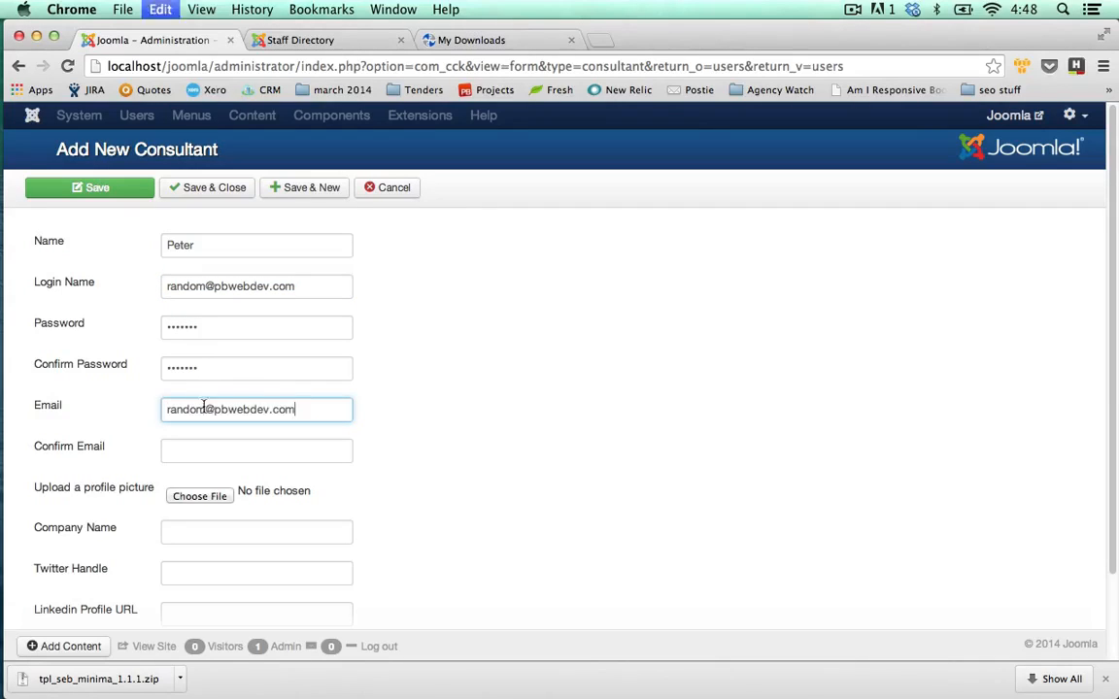
click(235, 292)
key(super+a)
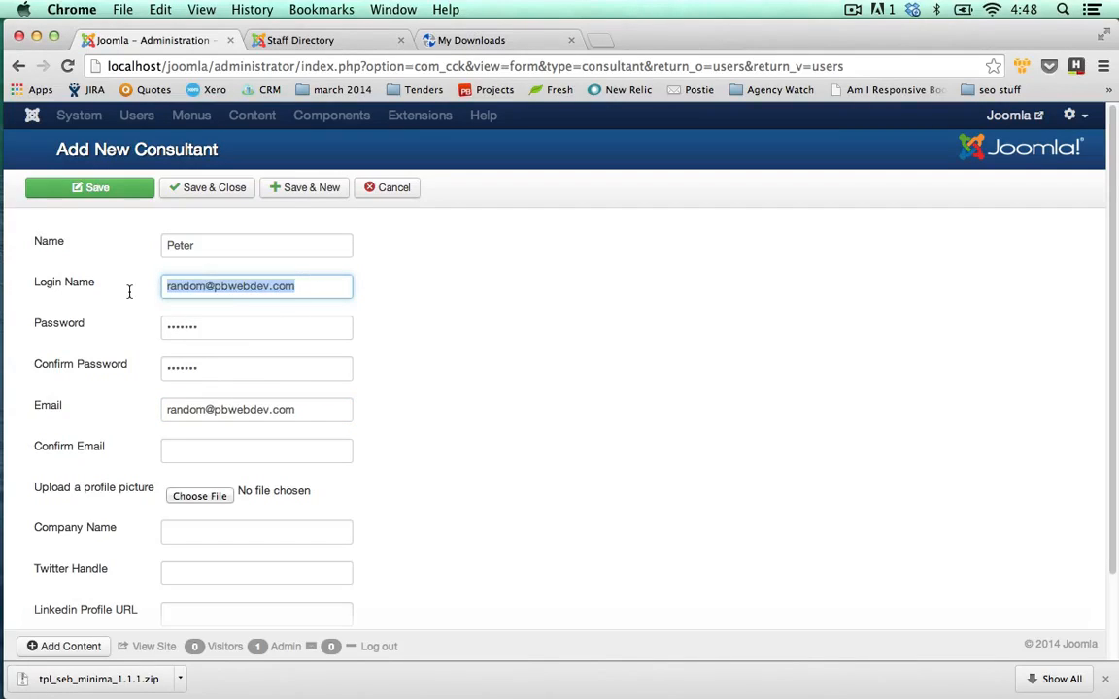
text(Peter)
click(202, 447)
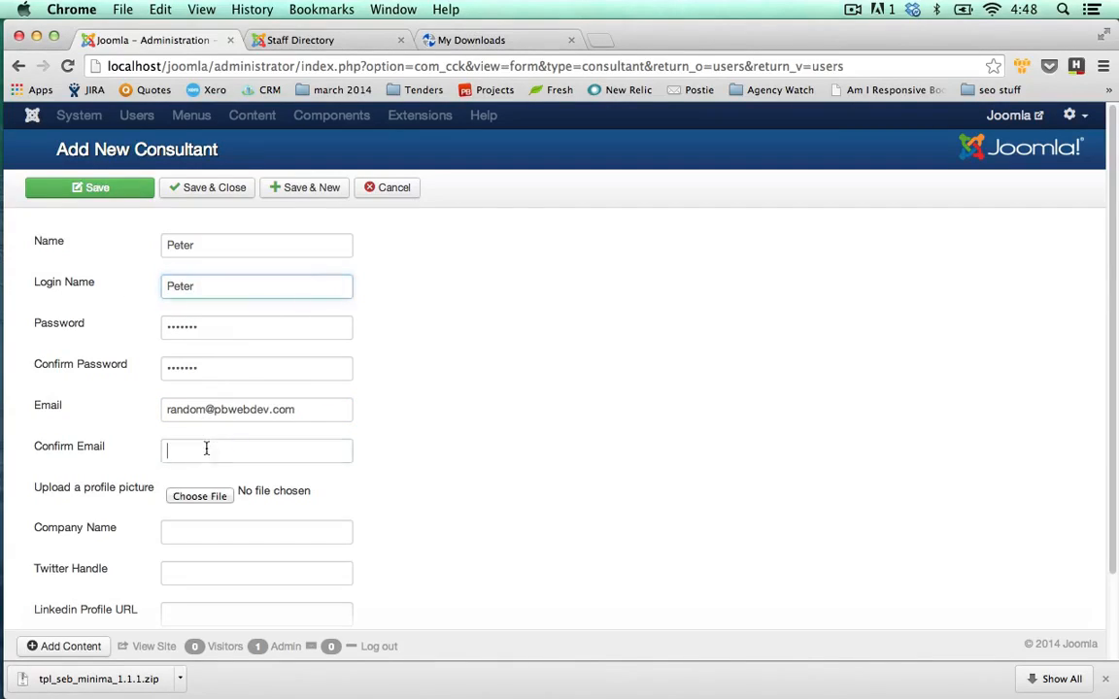
key(super+v)
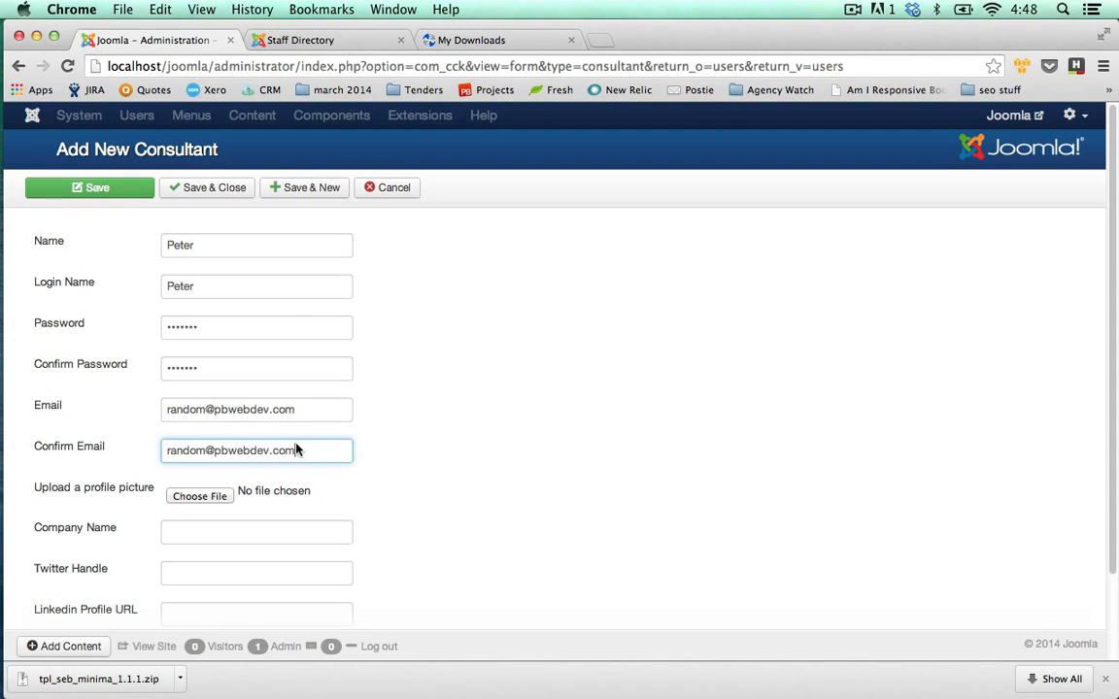
Choose the PNG image as profile picture and set Company Name to 'PD Web Dev'.
click(226, 497)
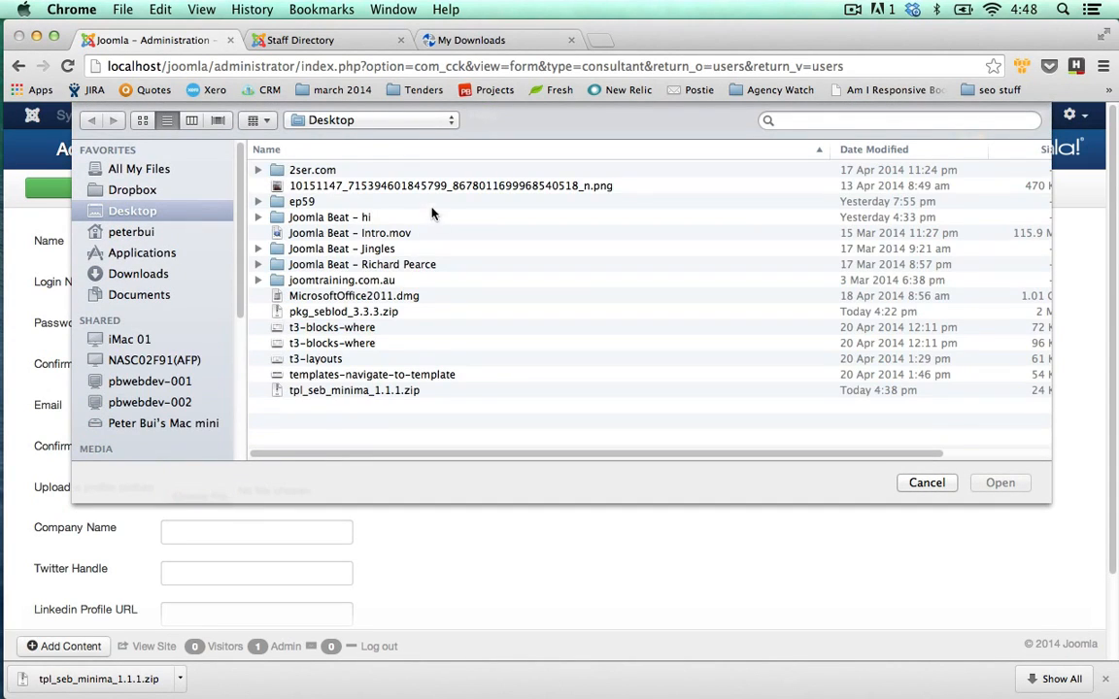
double_click(427, 186)
click(257, 535)
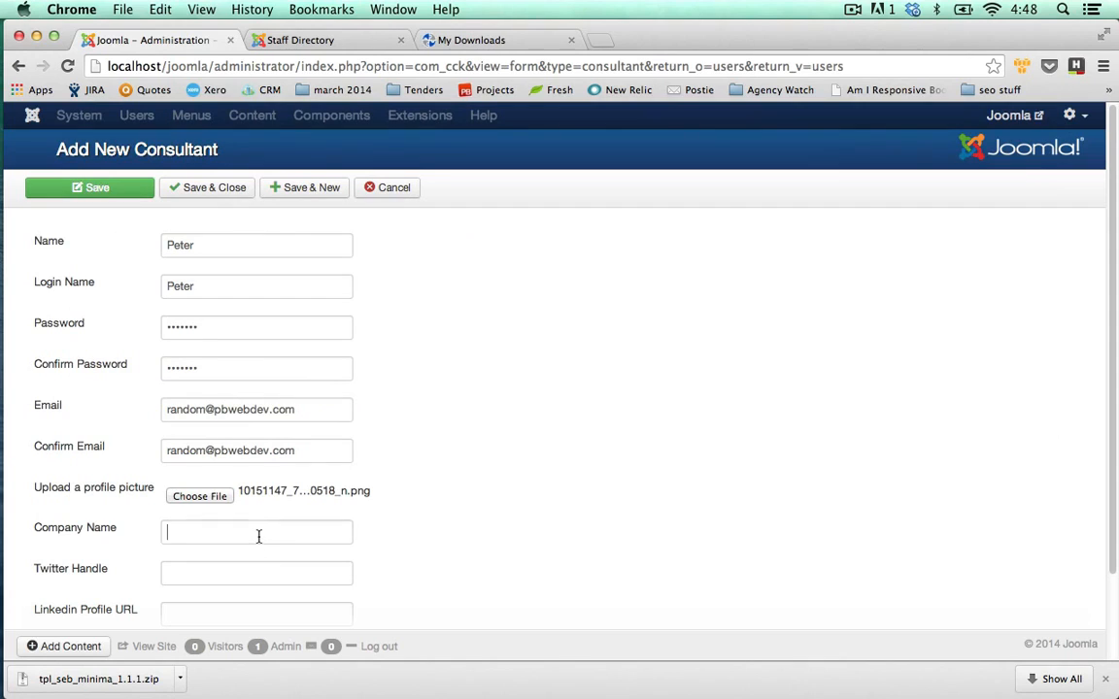
text(PD Web )
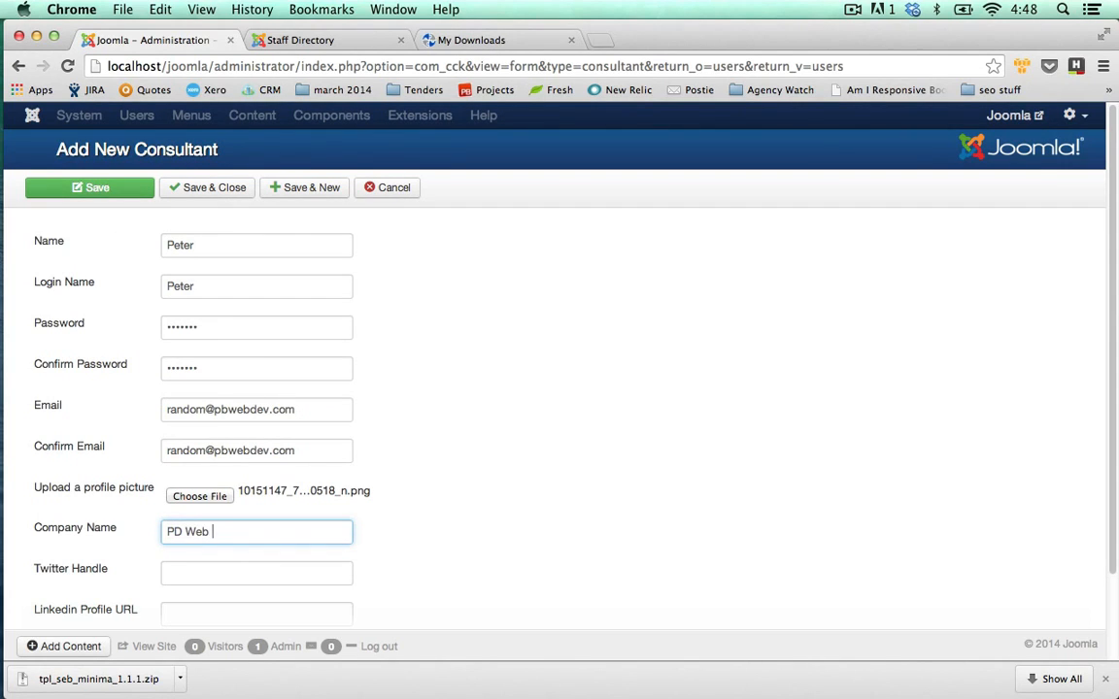
text(Dev)
click(407, 567)
Set the Twitter Handle to 'astroboysoup' and save consultant Peter.
scroll(407, 567, down, 2)
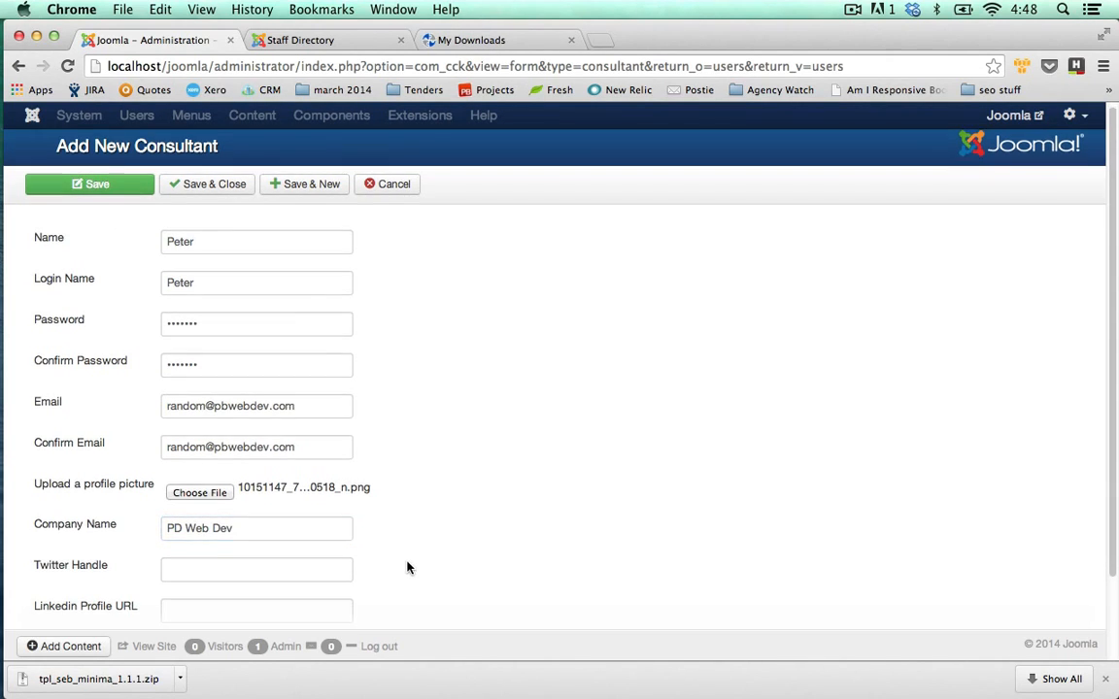
click(291, 469)
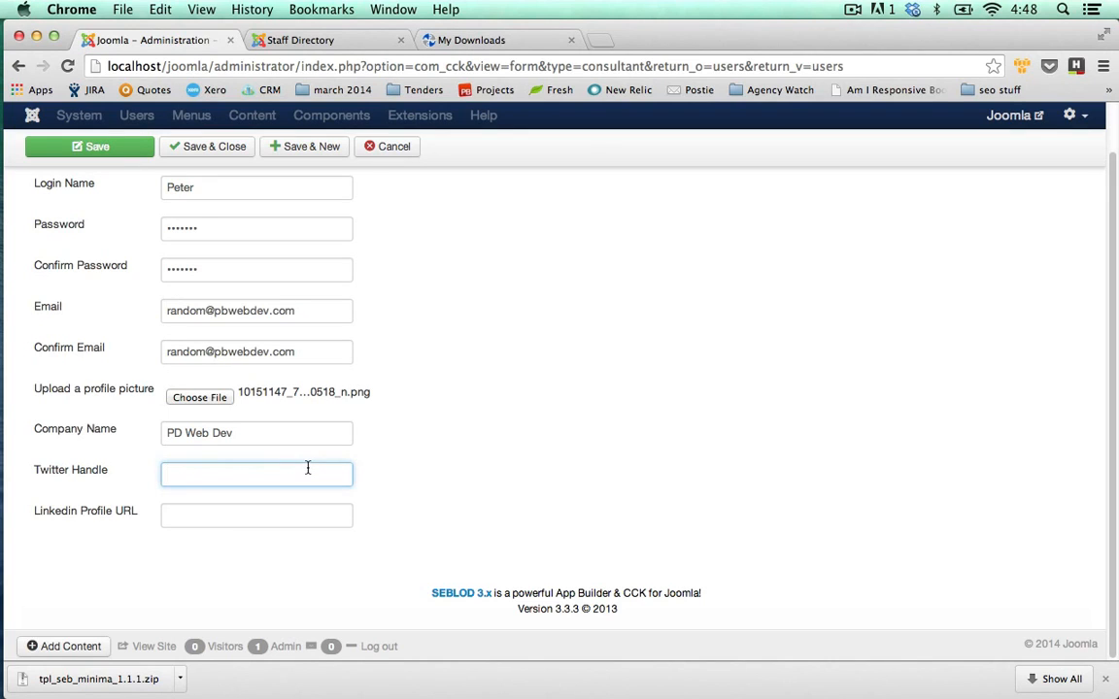
text(astroboysoup)
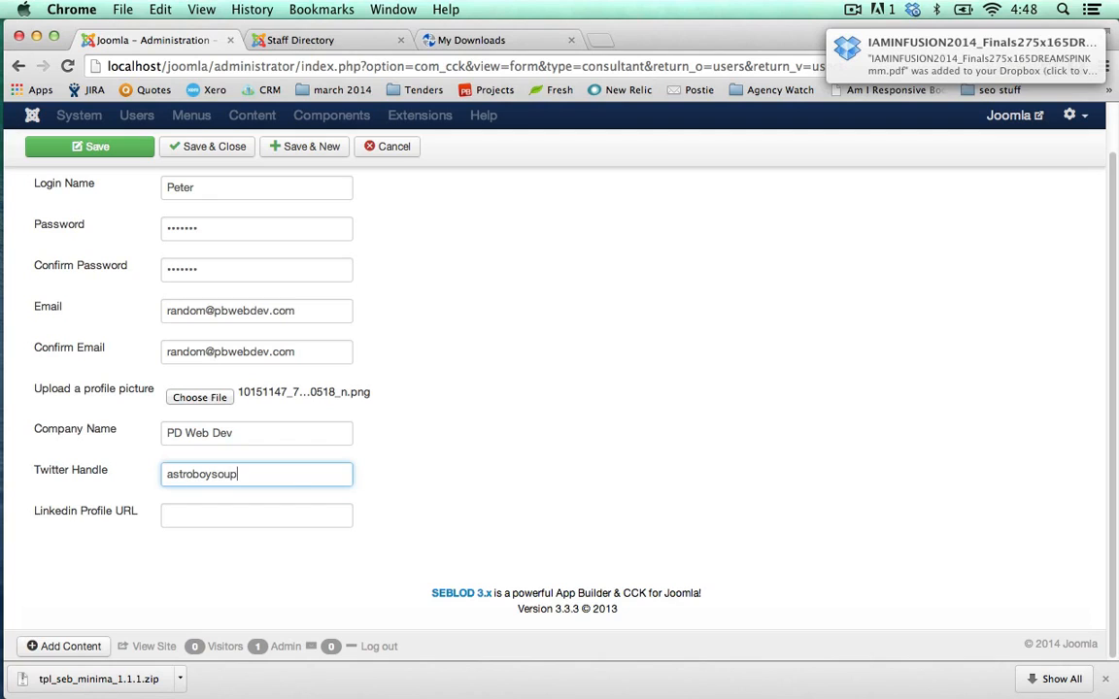
click(247, 513)
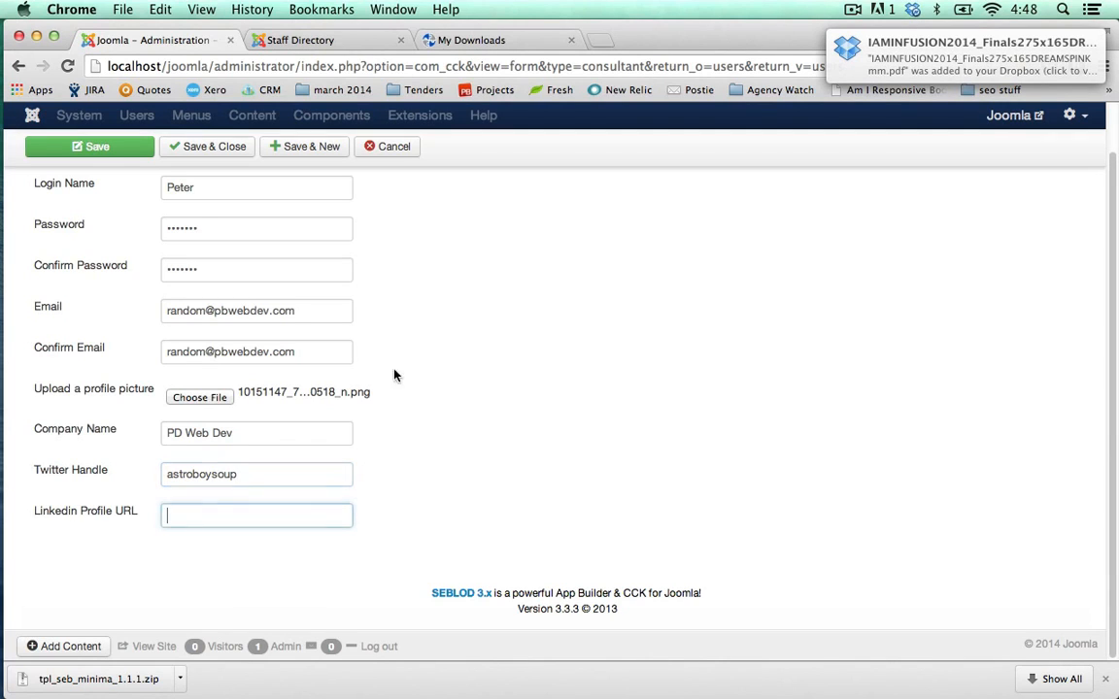
click(125, 155)
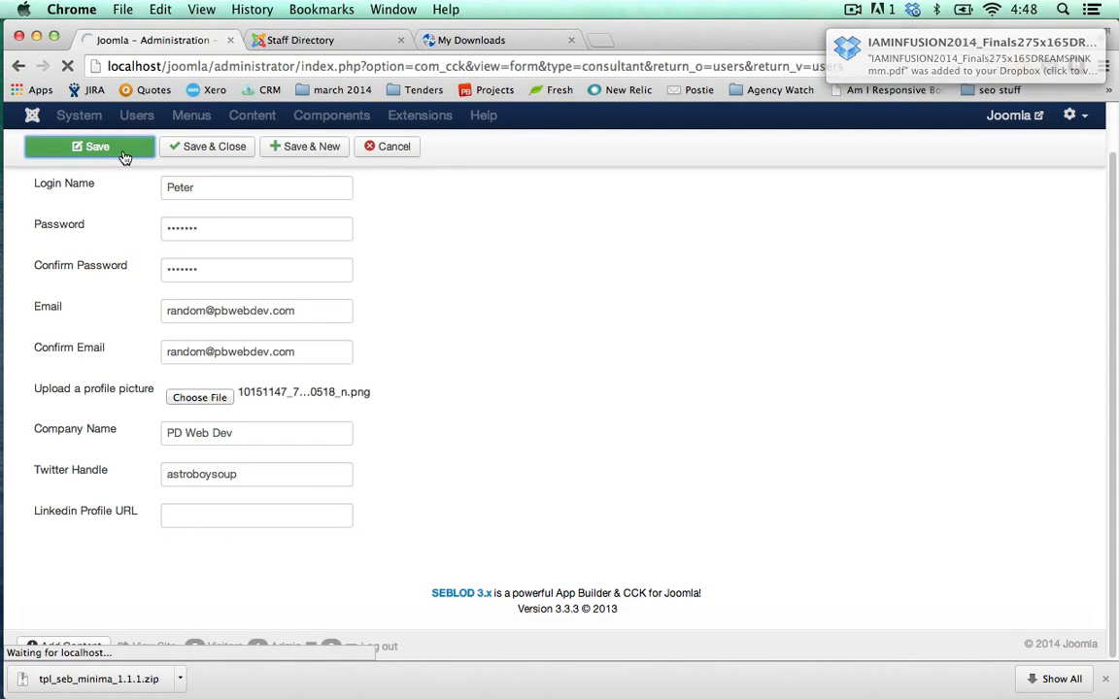
click(308, 44)
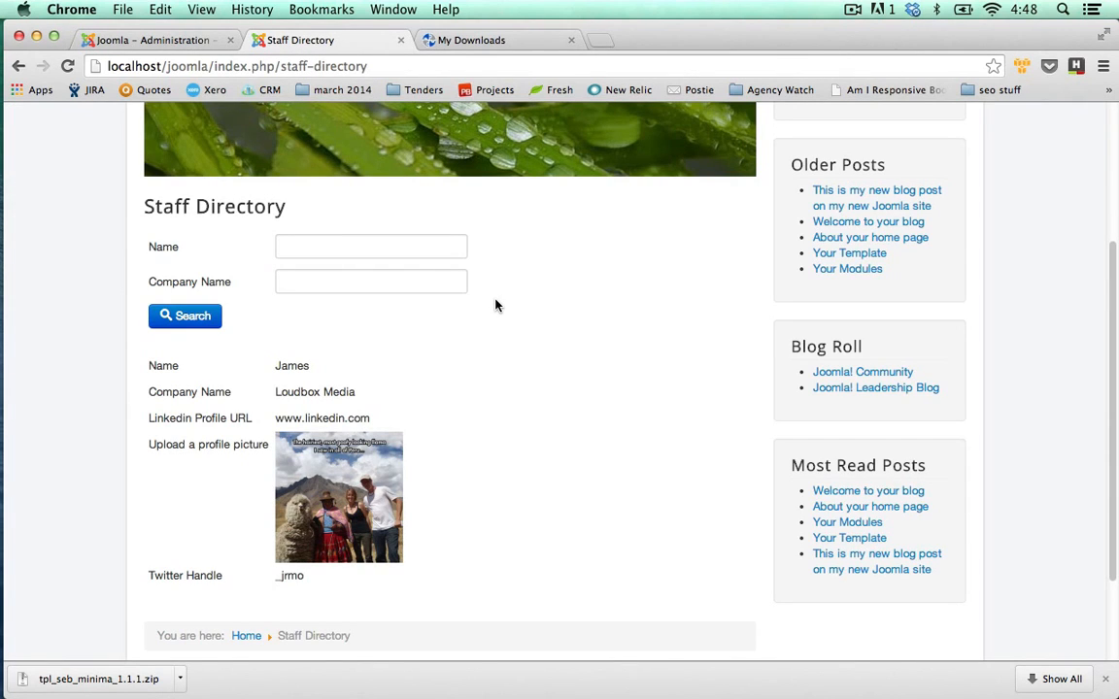
Reload the Staff Directory page so Peter's new entry appears.
click(68, 64)
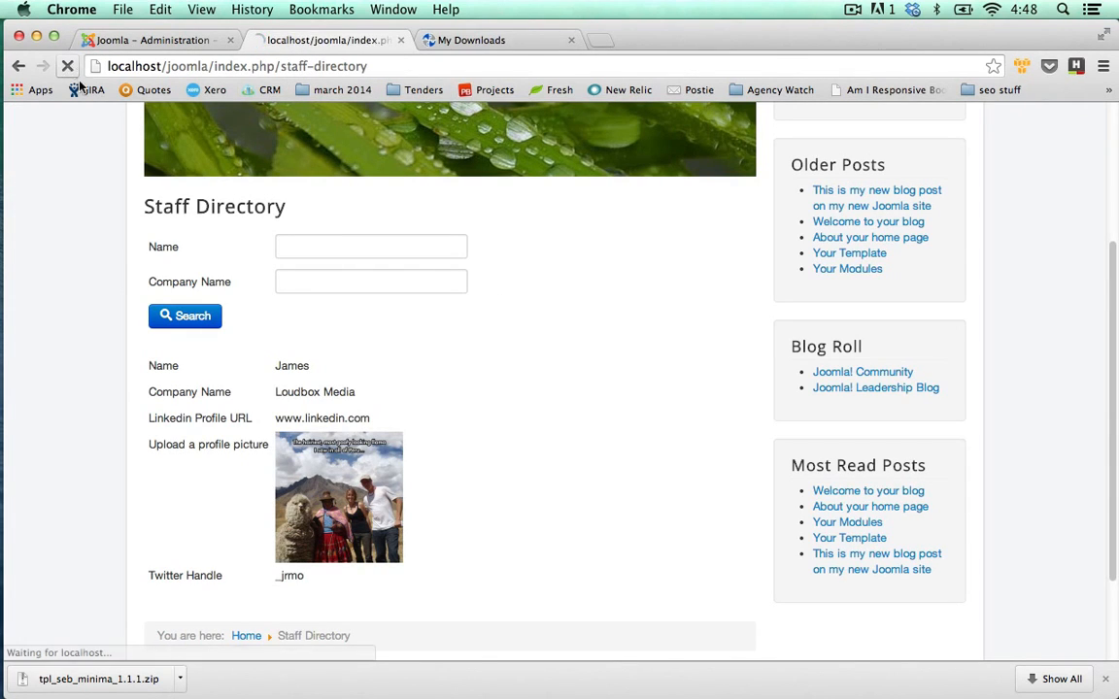
scroll(79, 213, down, 6)
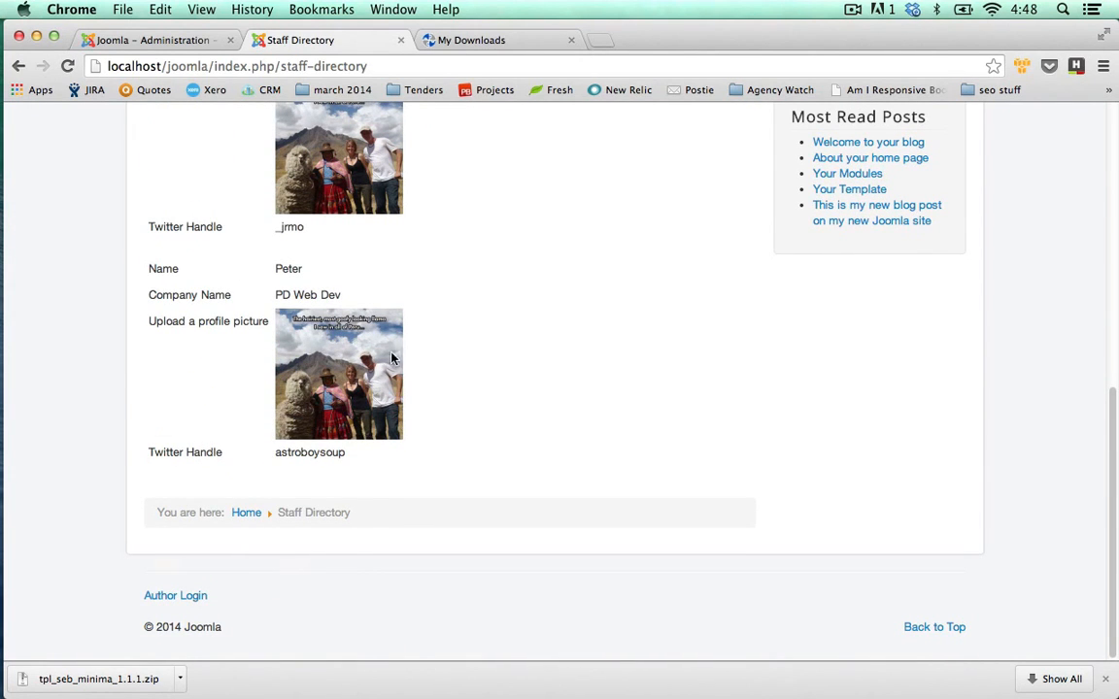
scroll(360, 358, up, 1)
scroll(360, 358, up, 7)
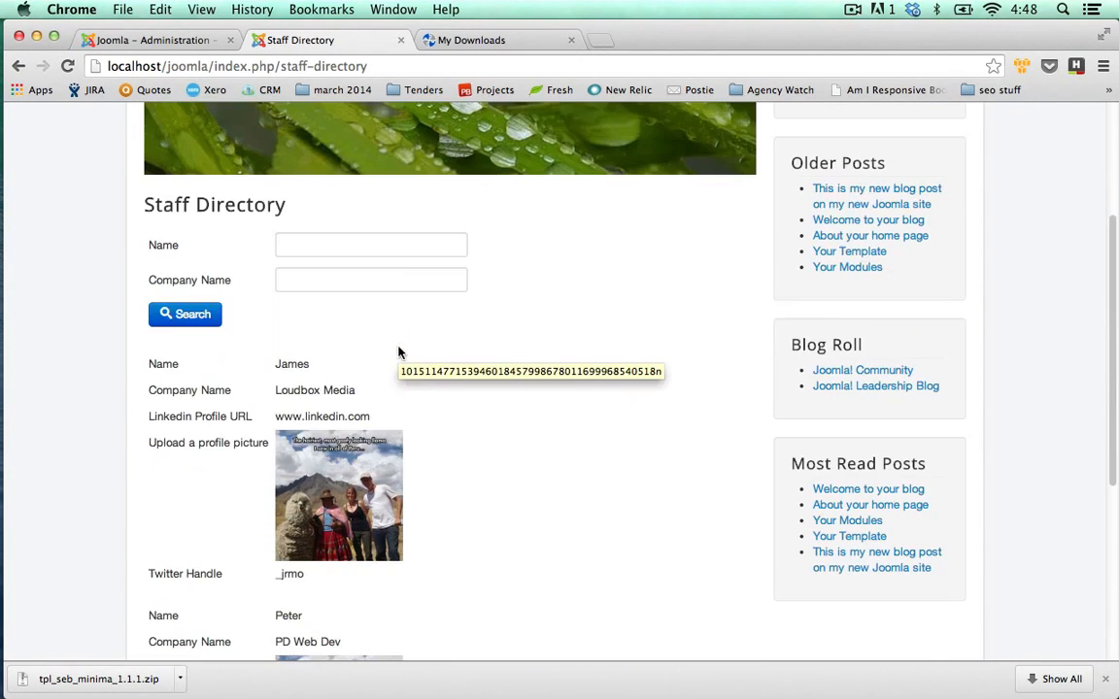
Search the directory by Name 'Peter' so only Peter's entry is listed.
click(366, 249)
text(Peter)
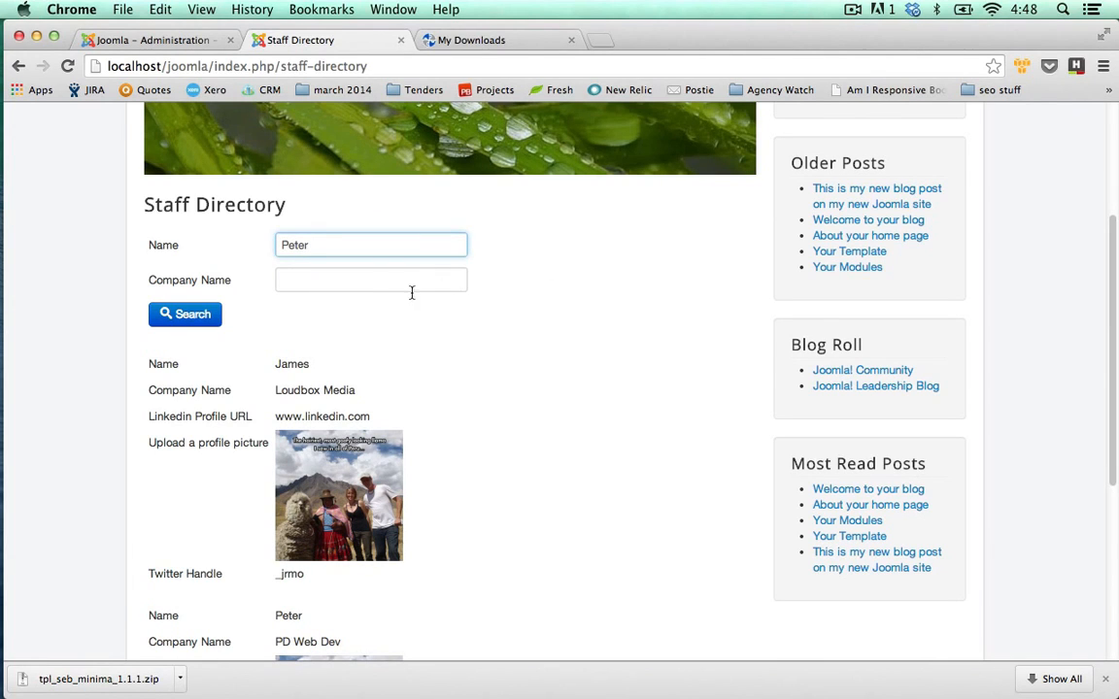
click(197, 314)
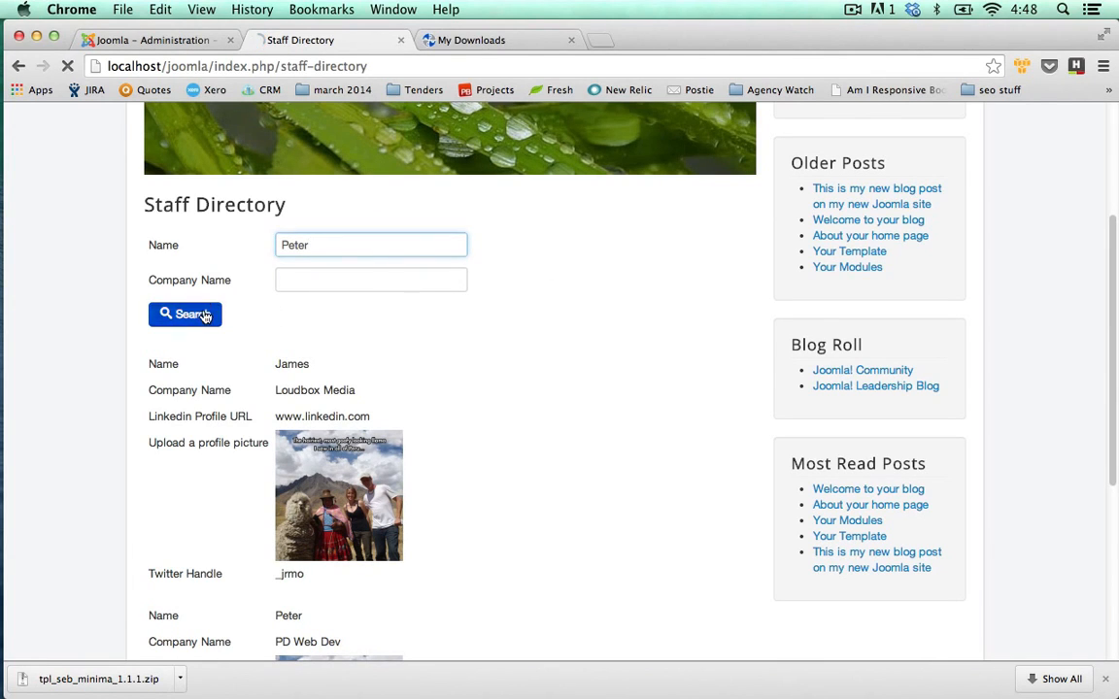
scroll(62, 327, down, 5)
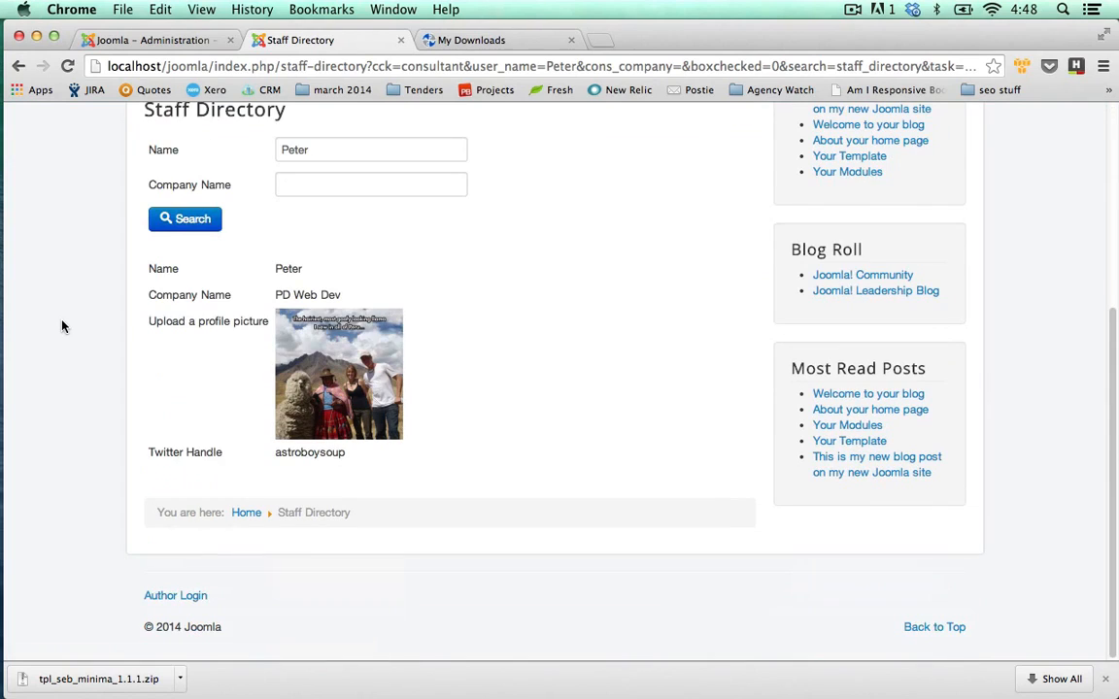
Clear the Name search and search Company Name 'Loudbox Media'.
drag(332, 146, 232, 150)
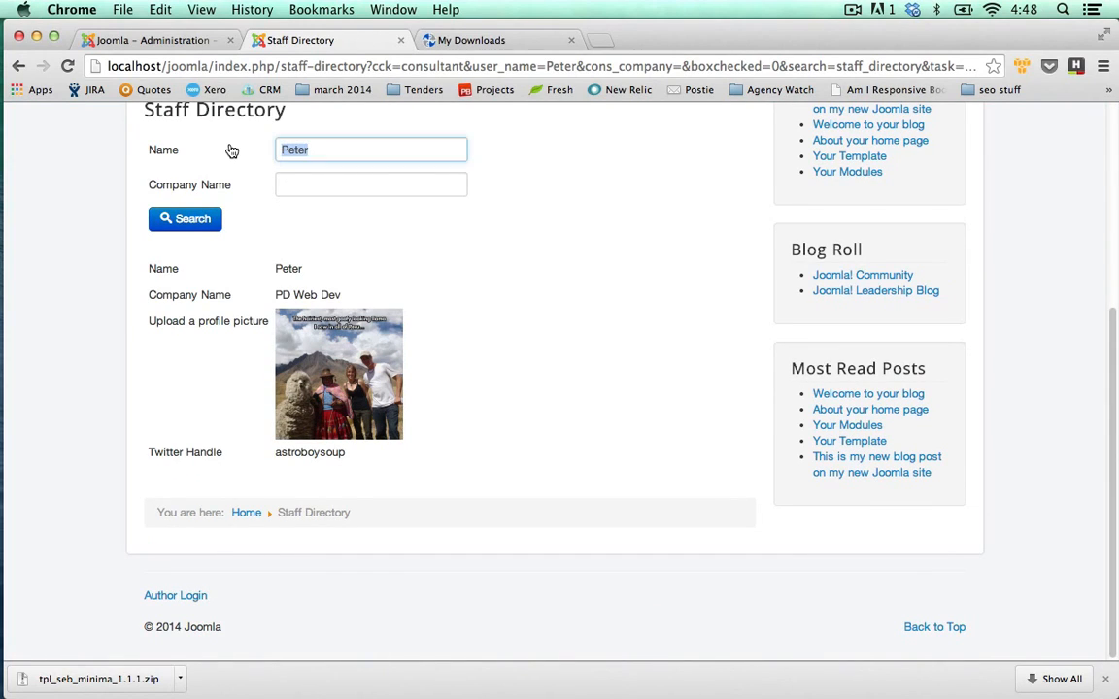
key(BackSpace)
click(305, 187)
text(Loudbox)
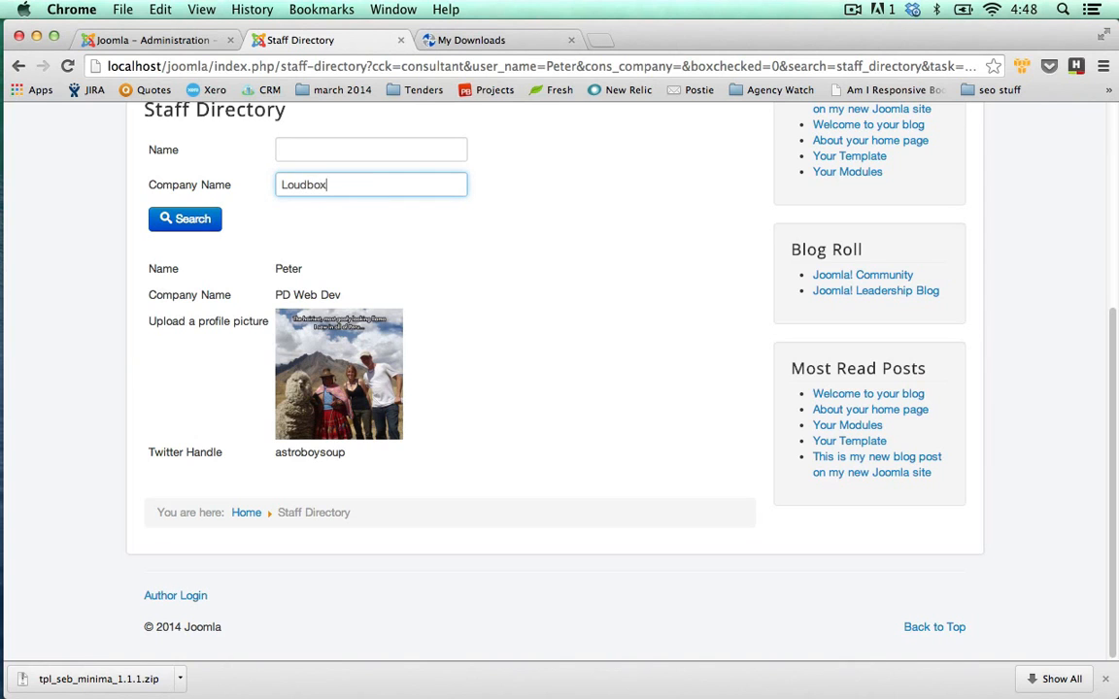
text( Media)
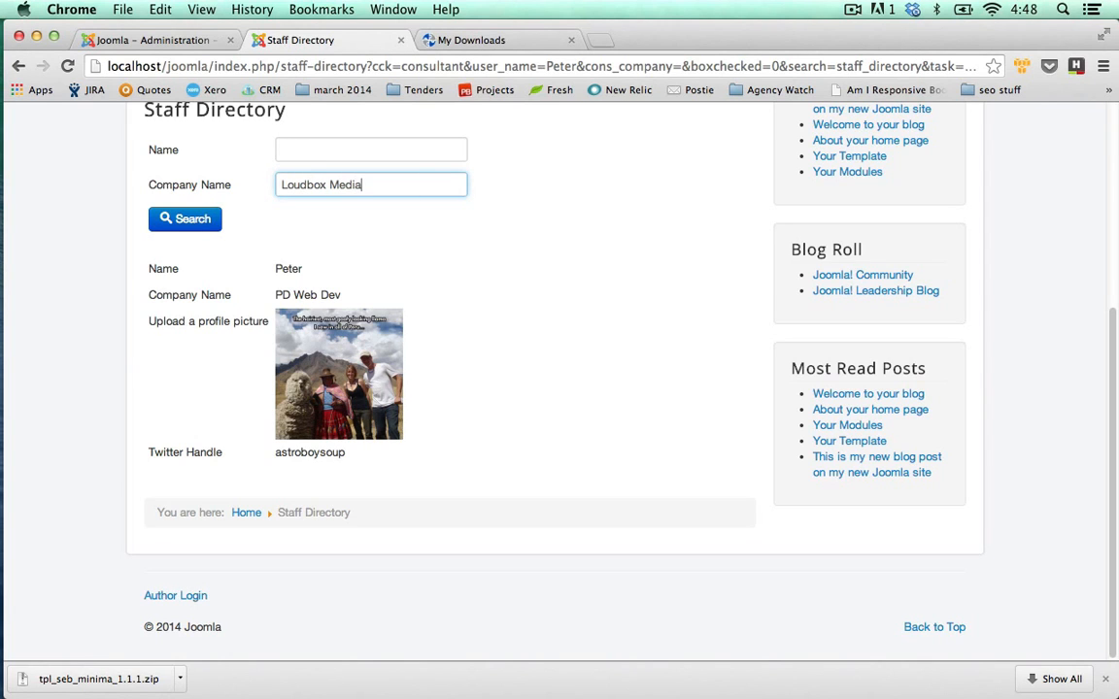
click(199, 220)
scroll(361, 313, down, 5)
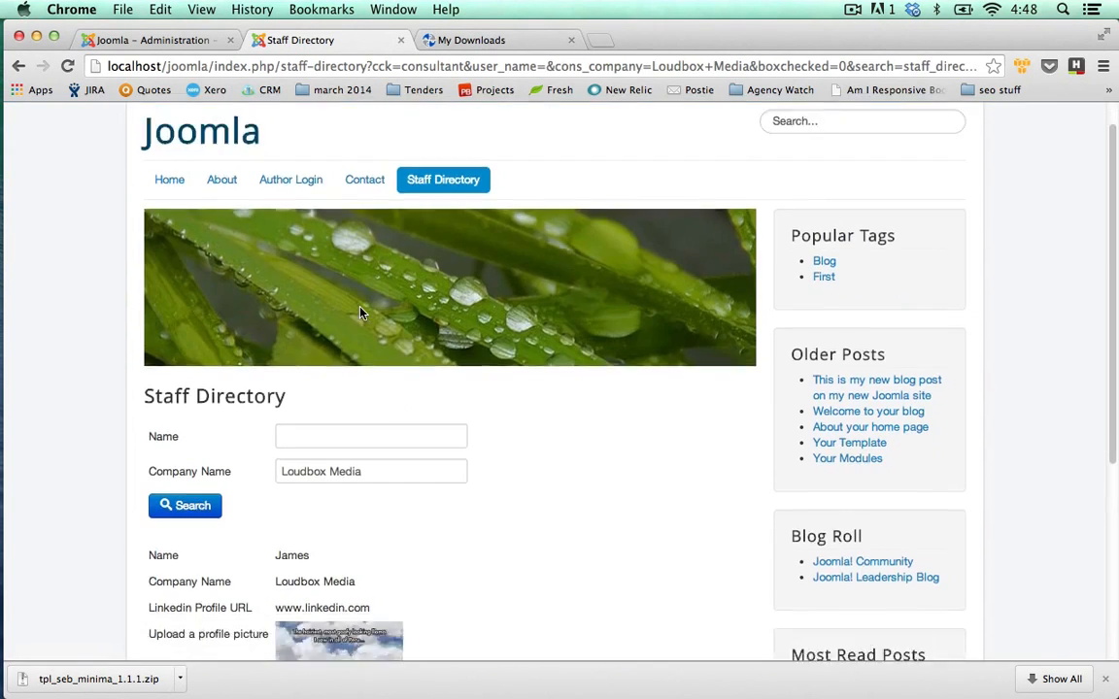
Search Company Name 'PD Web Dev' to find Peter, then close Peter's Edit Consultant form.
drag(400, 160, 263, 146)
key(super+a)
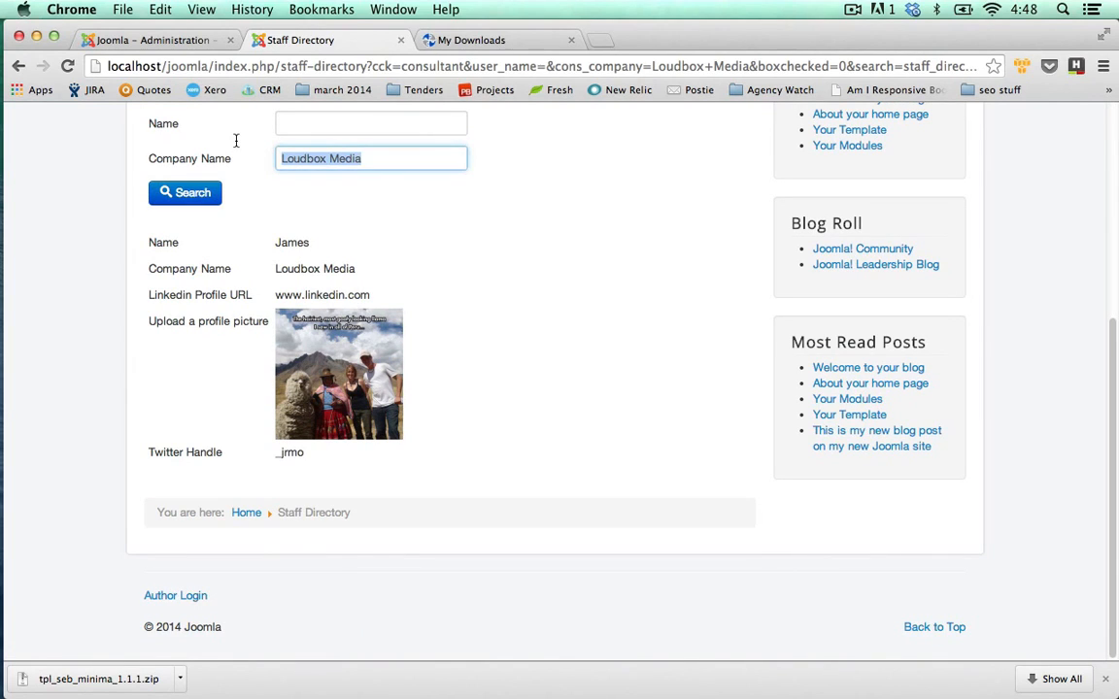
text(PD Web D)
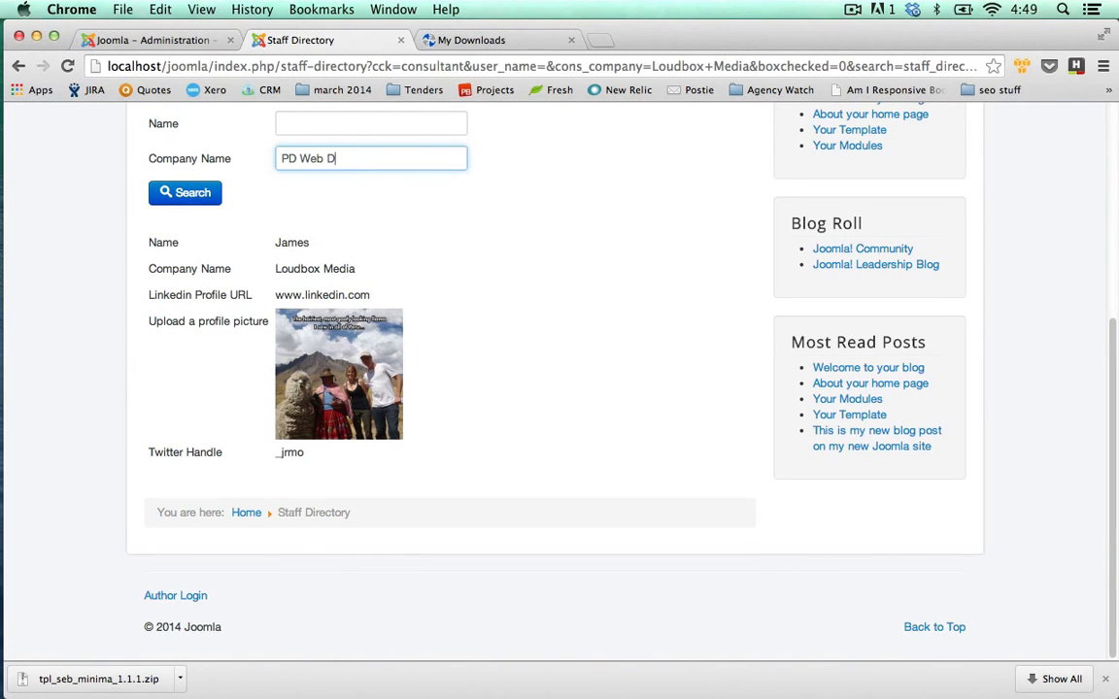
text(ev)
click(183, 192)
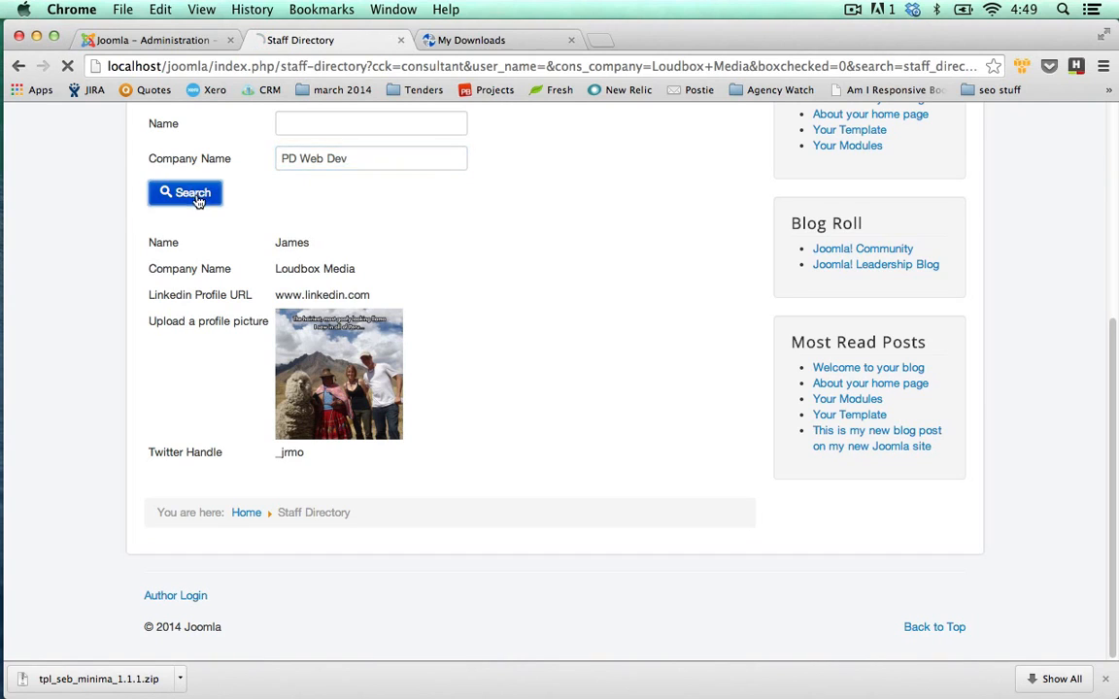
scroll(135, 210, down, 3)
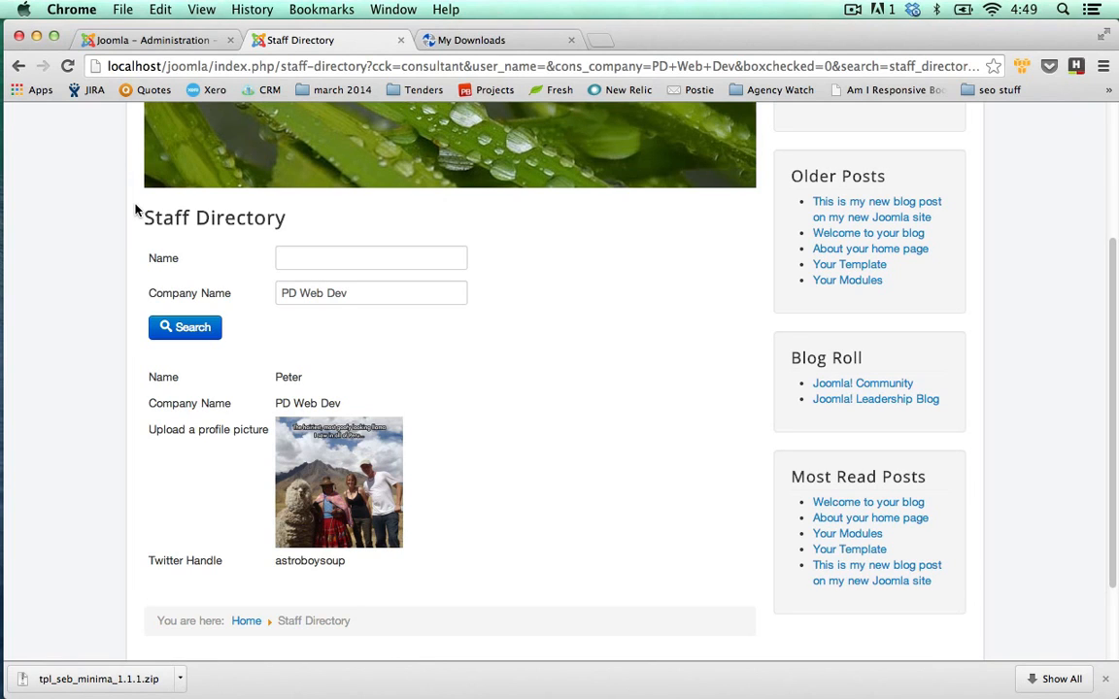
click(447, 296)
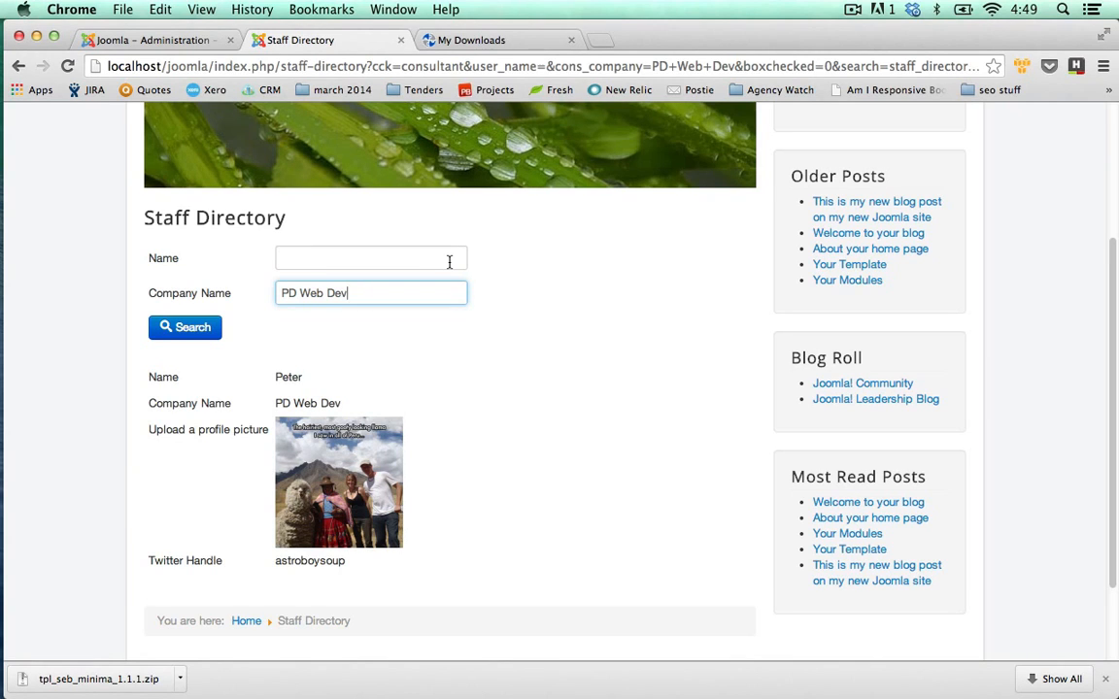
click(179, 44)
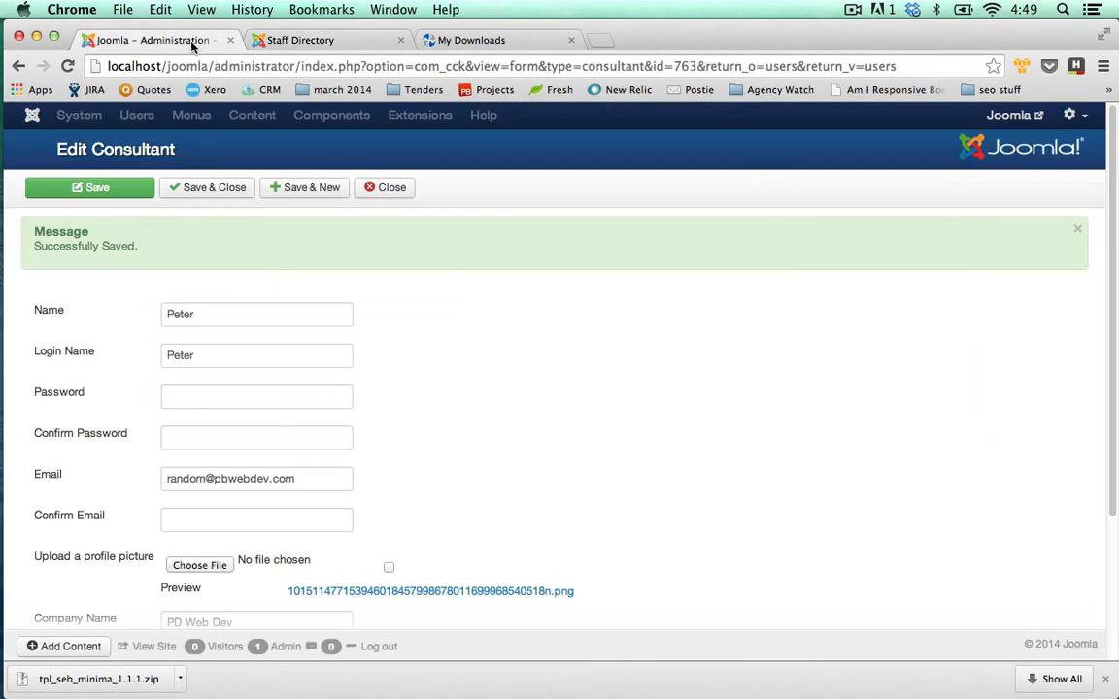
click(397, 191)
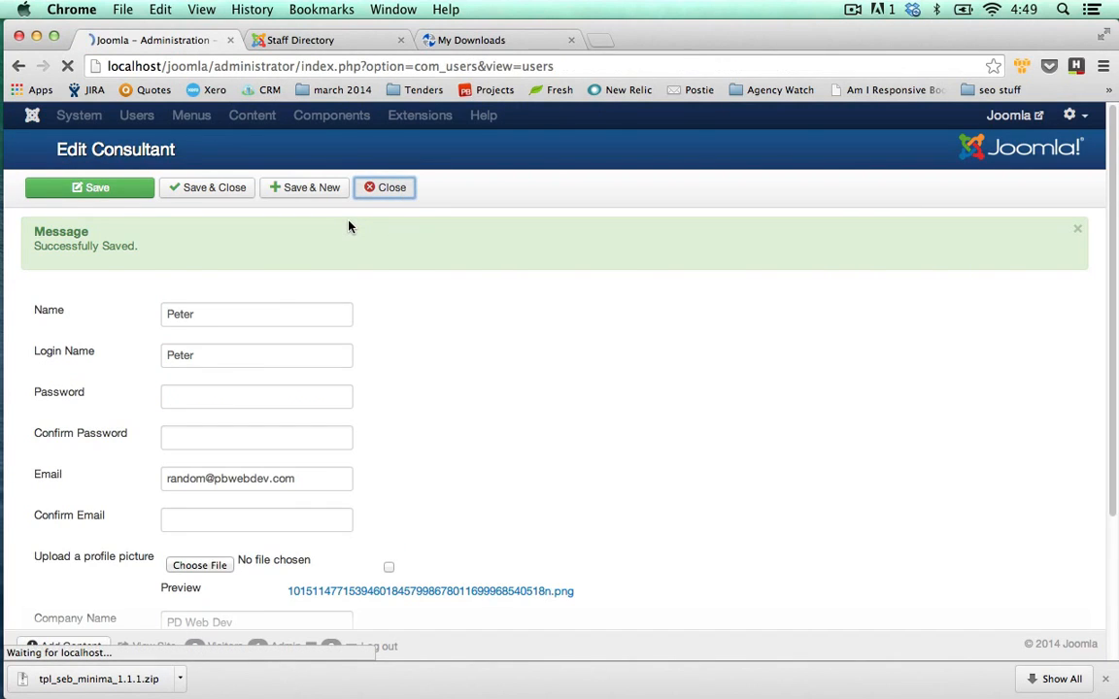